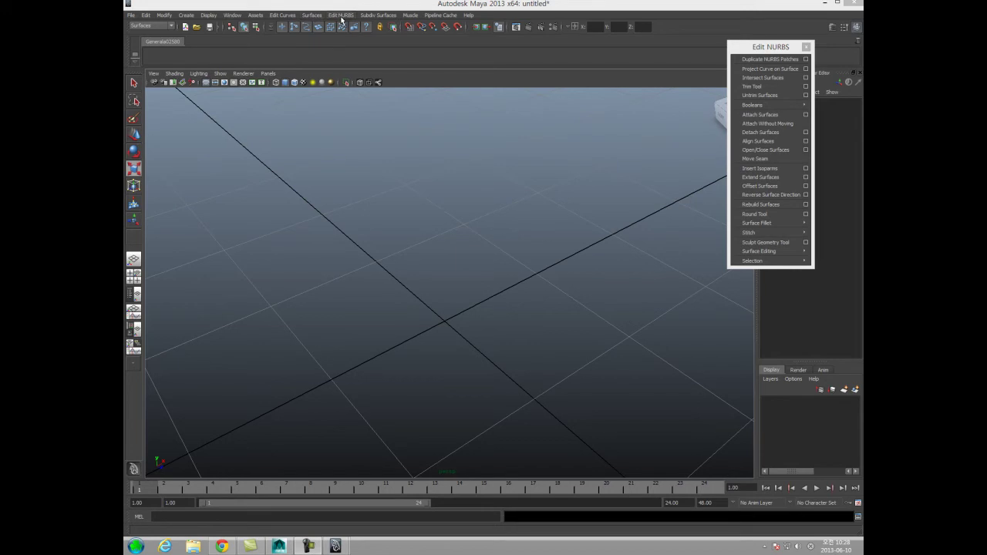
Tear off the Edit NURBS commands as a floating window beside the perspective view
left_click(341, 16)
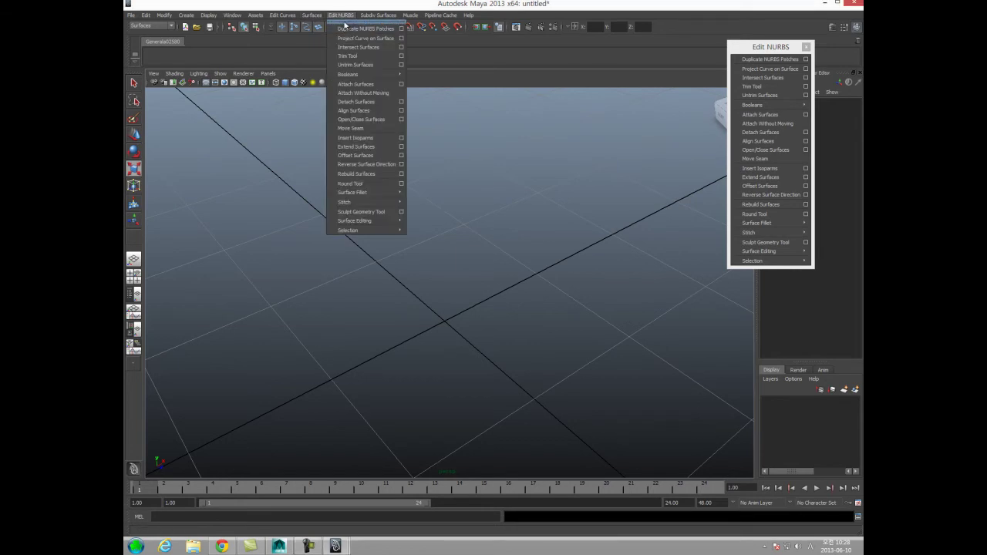
left_click(344, 23)
left_click_drag(350, 13, 765, 54)
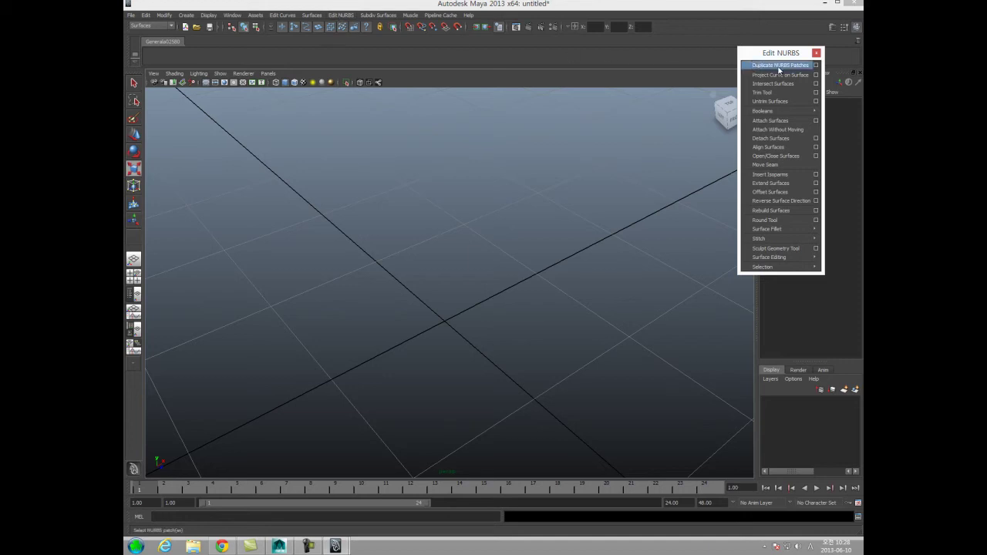
Create a NURBS sphere at the origin as the base for duplicating patches
left_click(186, 14)
mouse_move(195, 30)
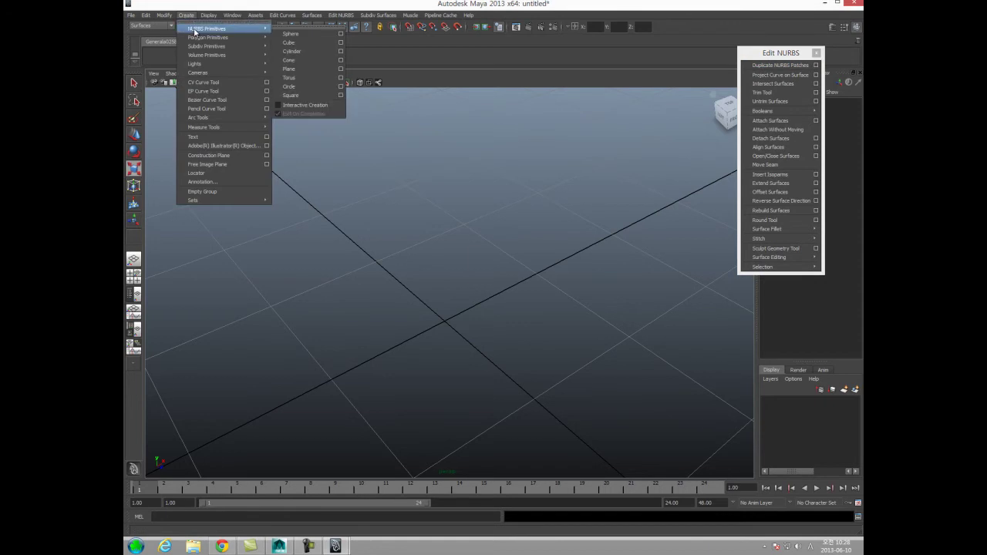
left_click(287, 34)
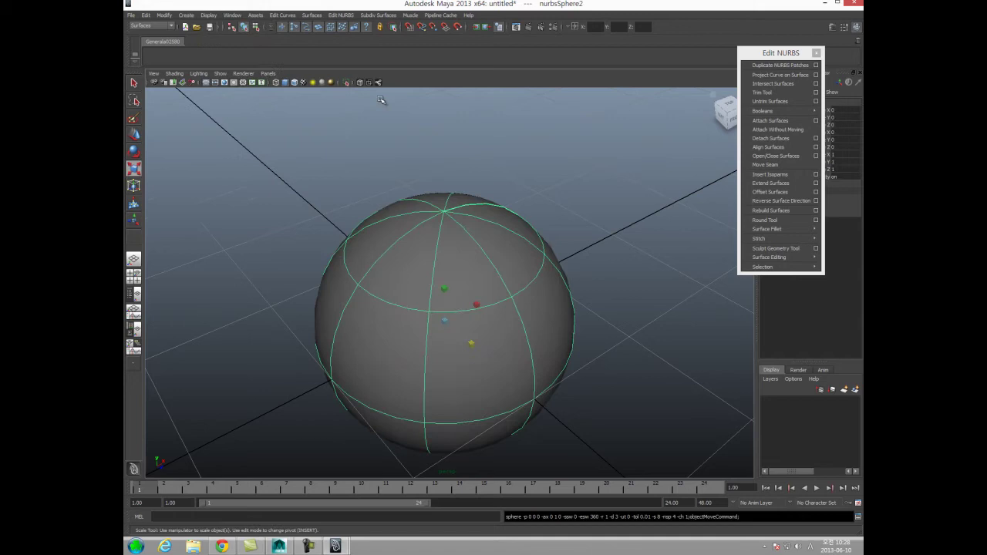
Select two adjacent surface patches on the sphere's lower front and duplicate them with Duplicate NURBS Patches
right_click(411, 280)
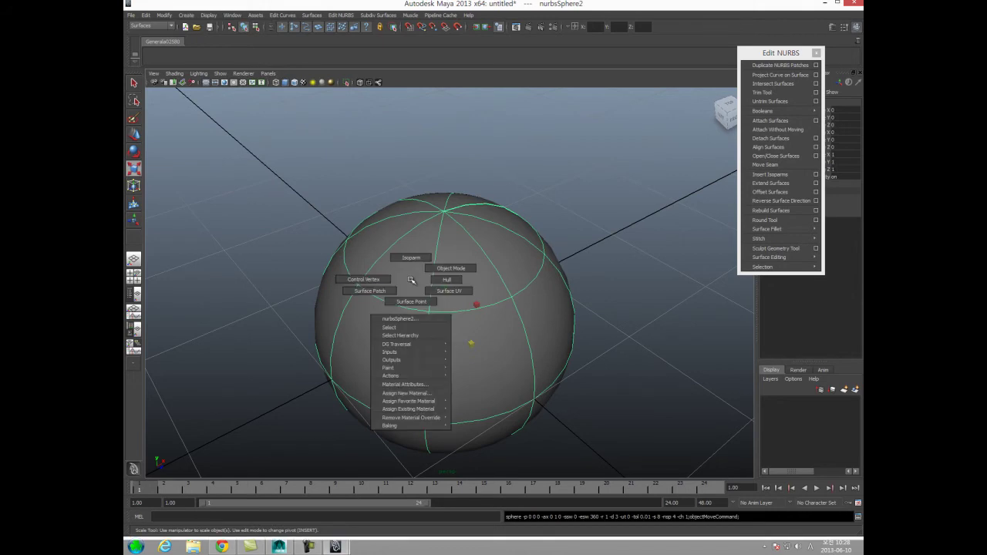
left_click(398, 286)
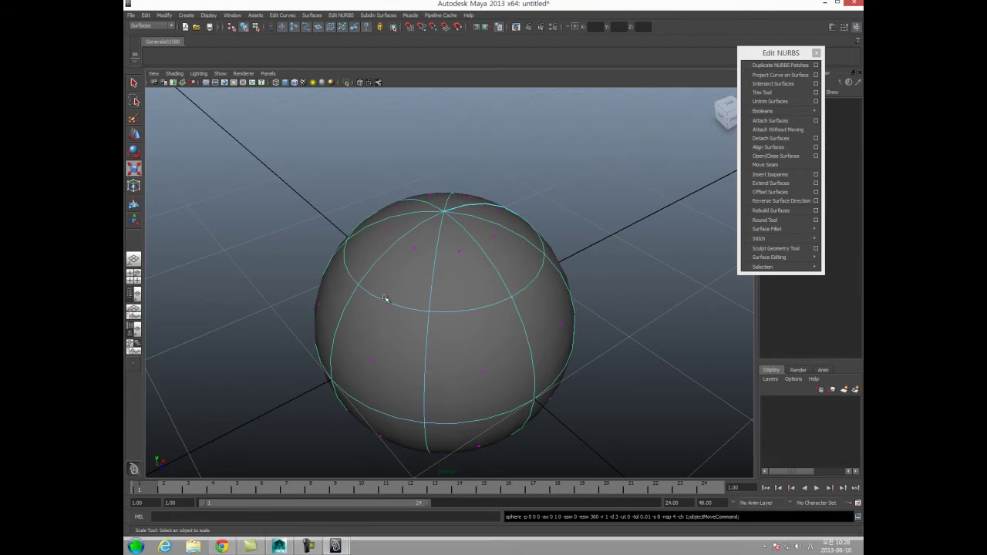
left_click(371, 362)
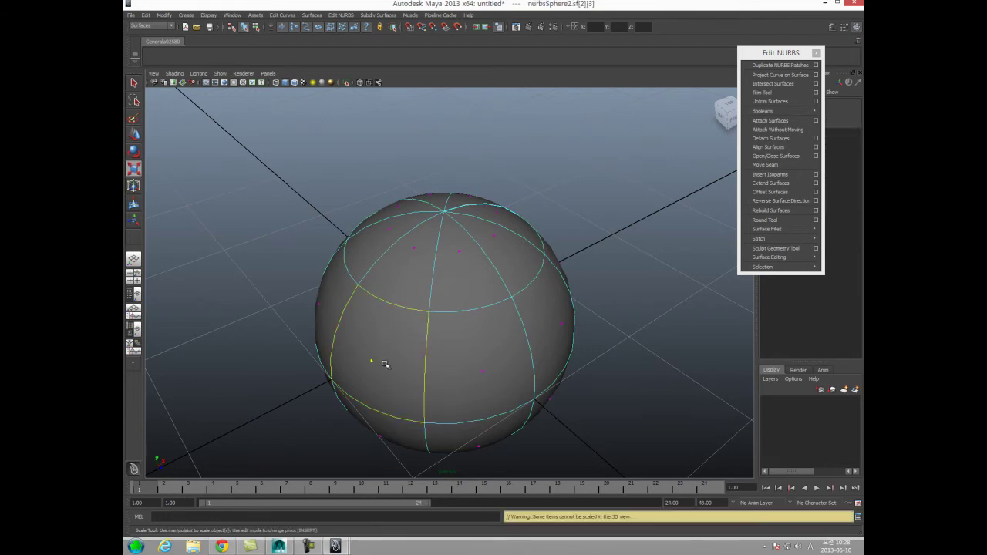
left_click(485, 372, "shift")
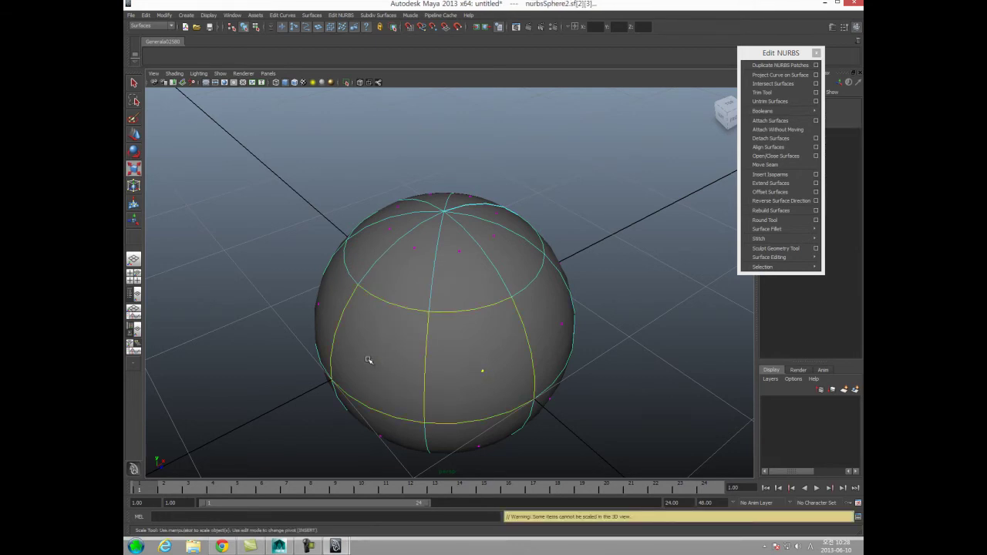
left_click(800, 67)
mouse_move(367, 317)
left_mouse_down("alt")
mouse_move(378, 341)
mouse_move(326, 326)
mouse_move(377, 326)
left_mouse_up("alt")
key("w")
left_click_drag(460, 316, 403, 207)
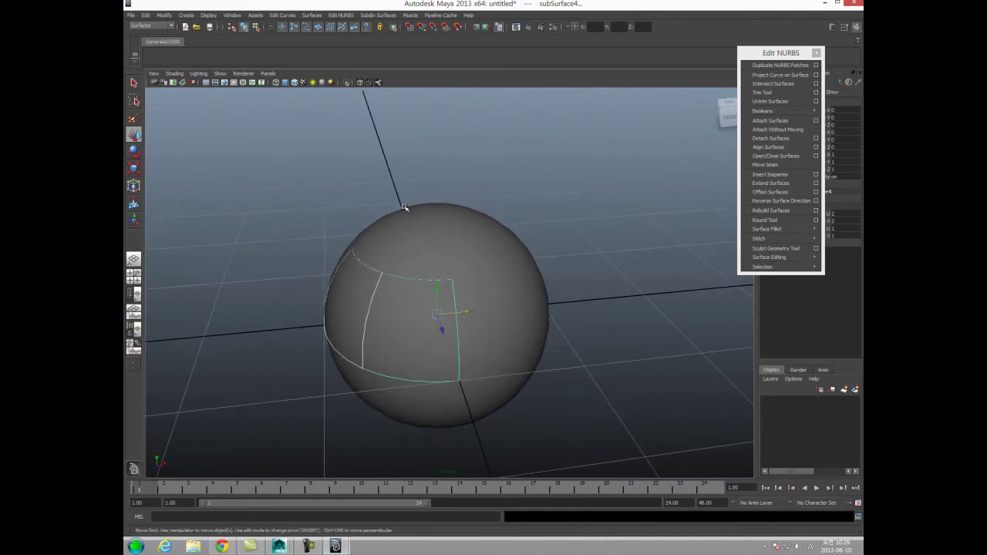
Delete the sphere together with its duplicated patches to empty the scene
left_click(286, 201)
left_click_drag(286, 201, 574, 447)
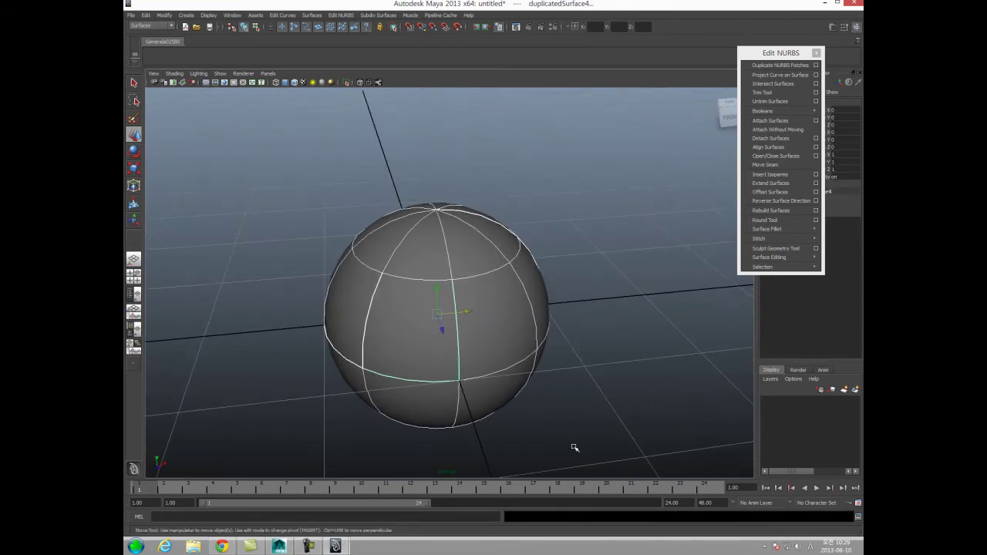
key("Delete")
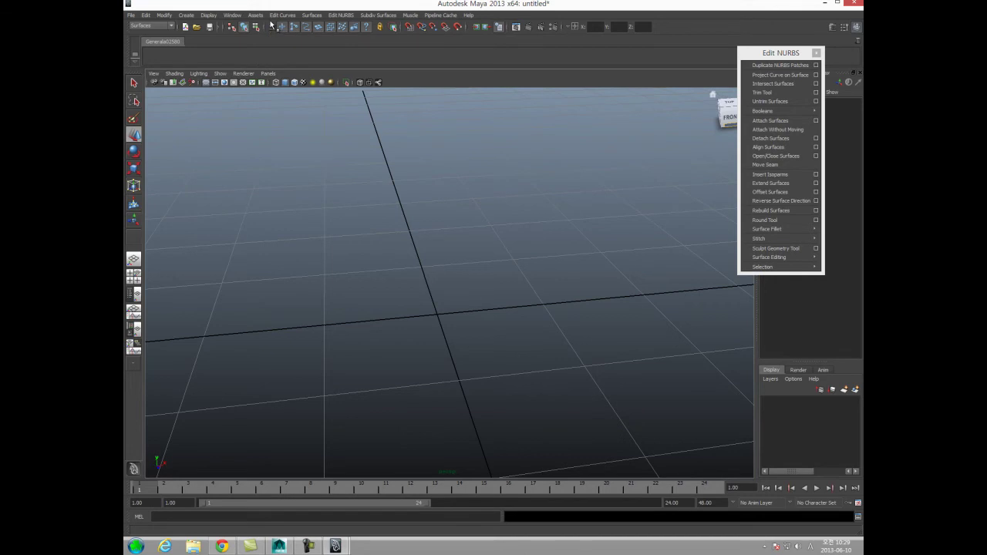
Create a fresh NURBS sphere at the origin of the empty scene
left_click(194, 16)
mouse_move(199, 29)
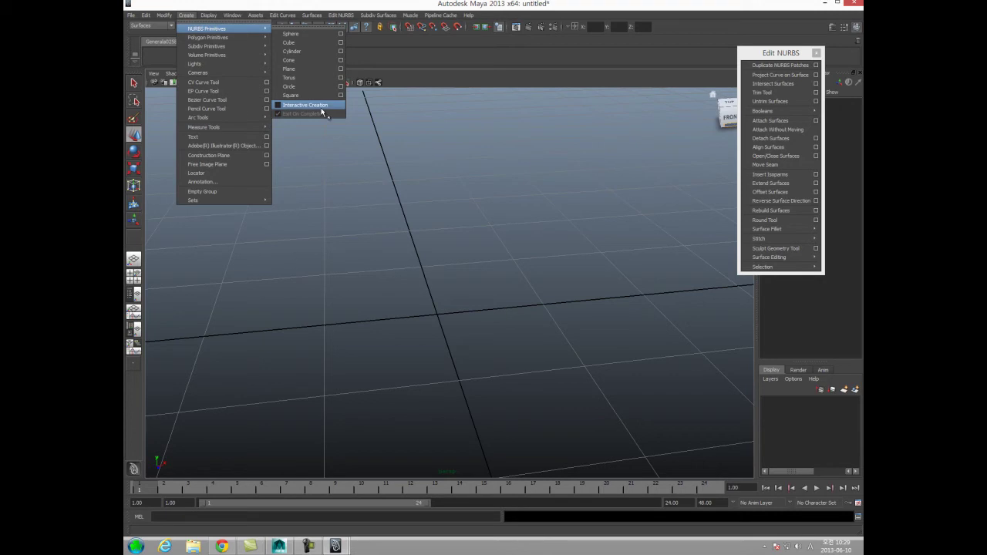
left_click(299, 35)
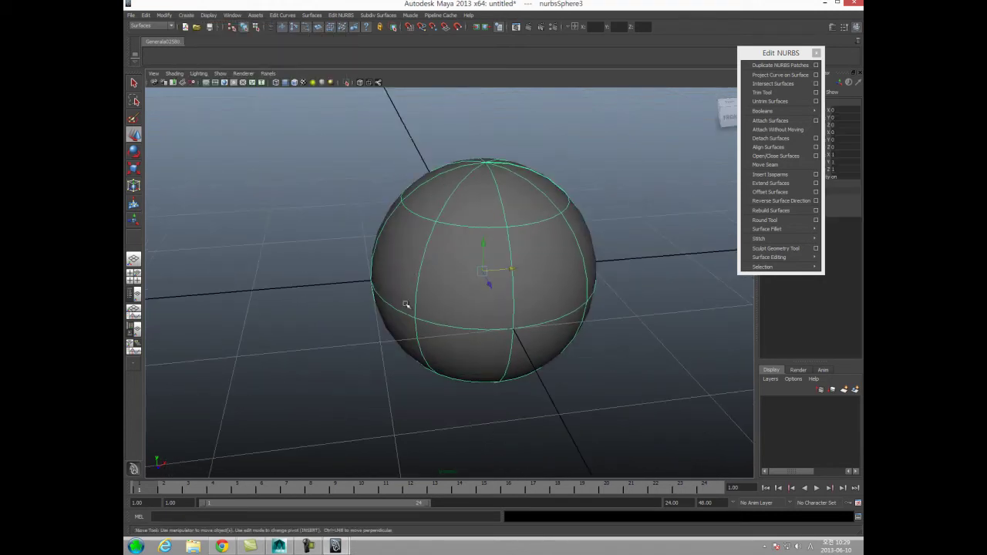
Create a NURBS circle at the sphere's centre and rotate it 90° about Z so it stands upright
key("space")
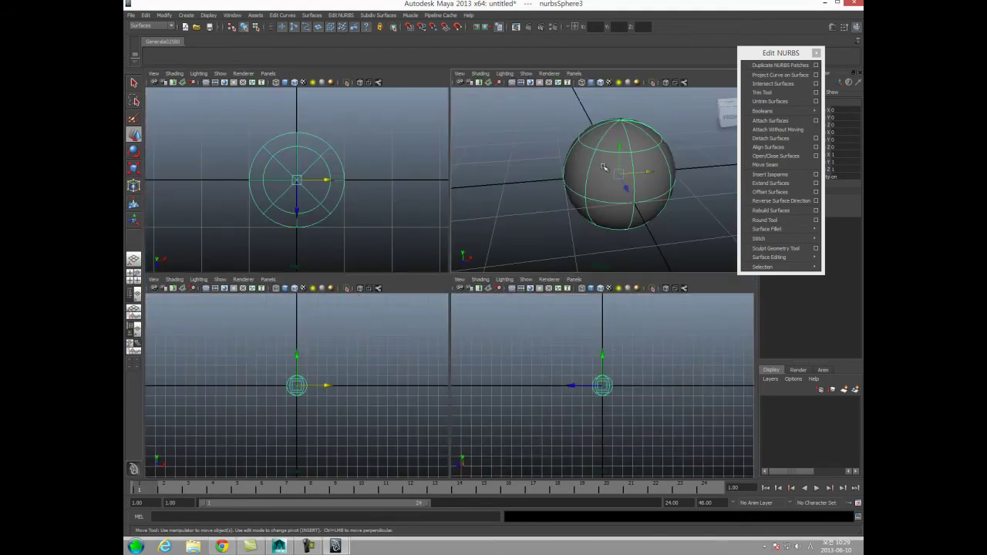
left_click(189, 16)
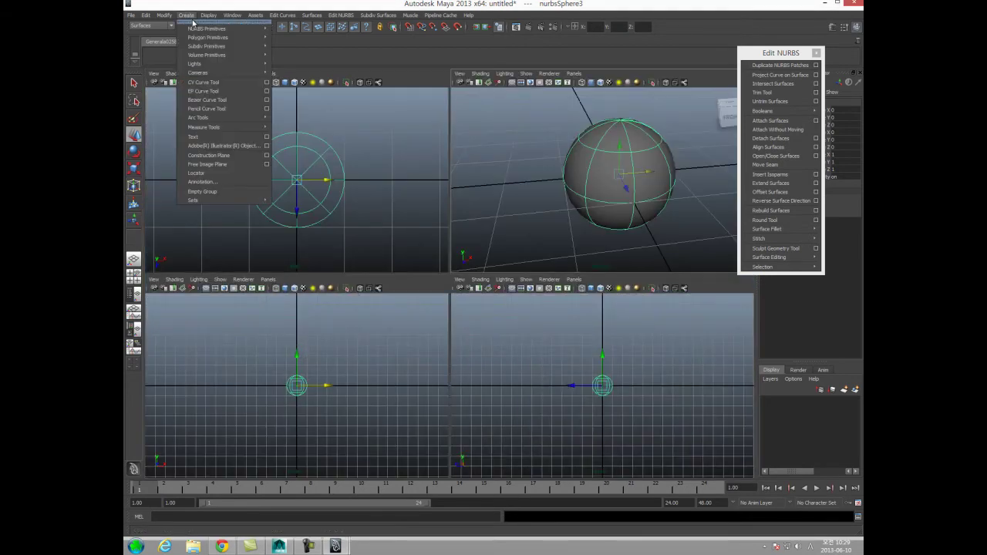
mouse_move(194, 33)
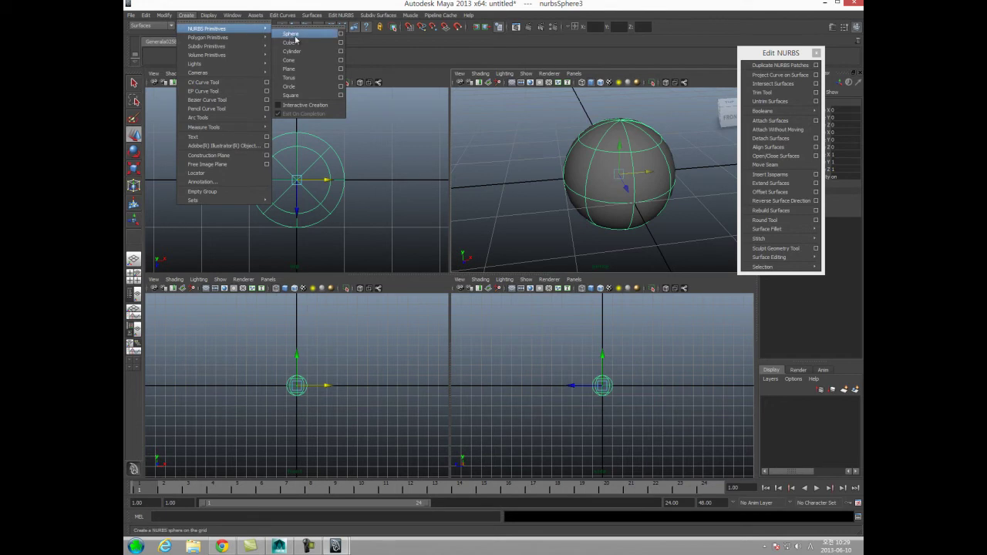
left_click(304, 88)
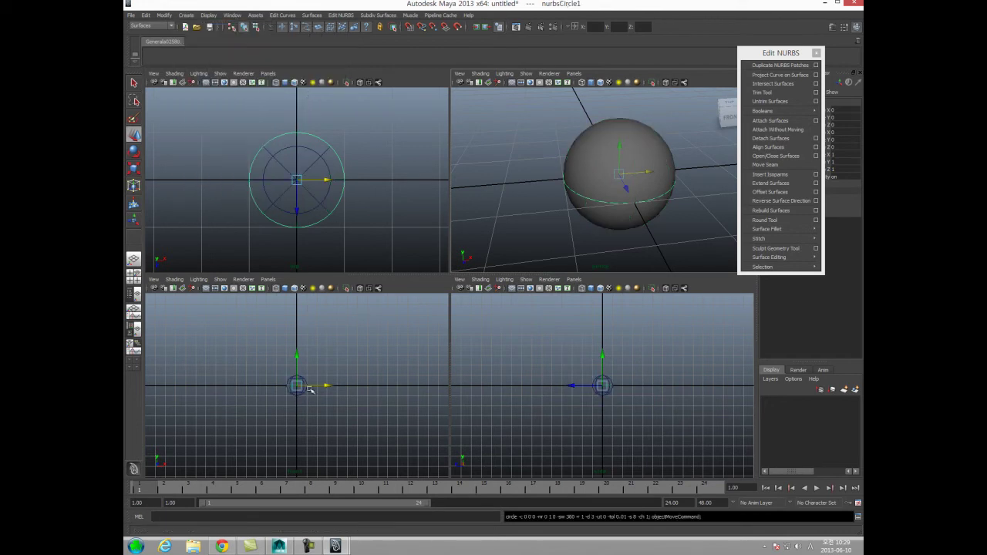
key("e")
left_click_drag(557, 167, 600, 213)
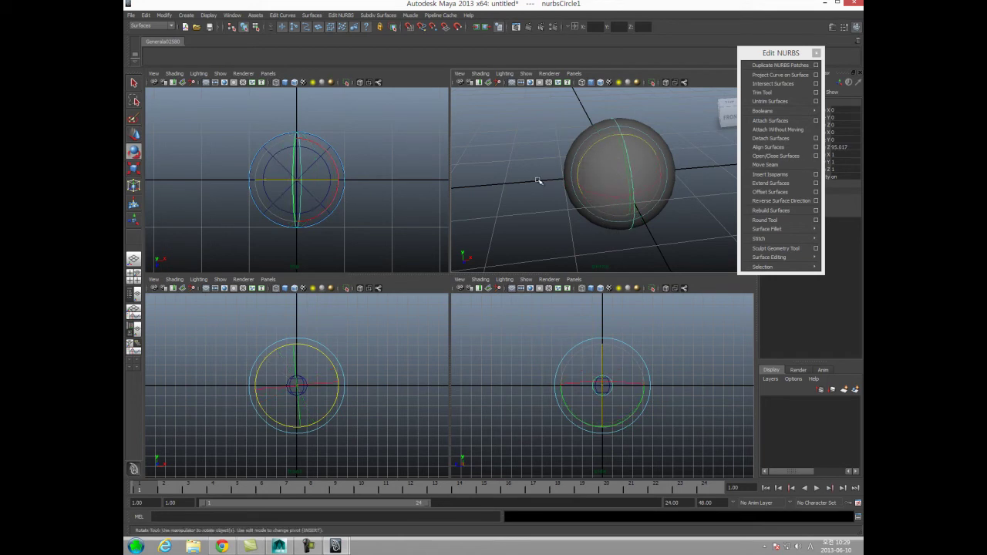
mouse_move(586, 154)
left_mouse_down()
mouse_move(575, 172)
mouse_move(588, 156)
left_mouse_up()
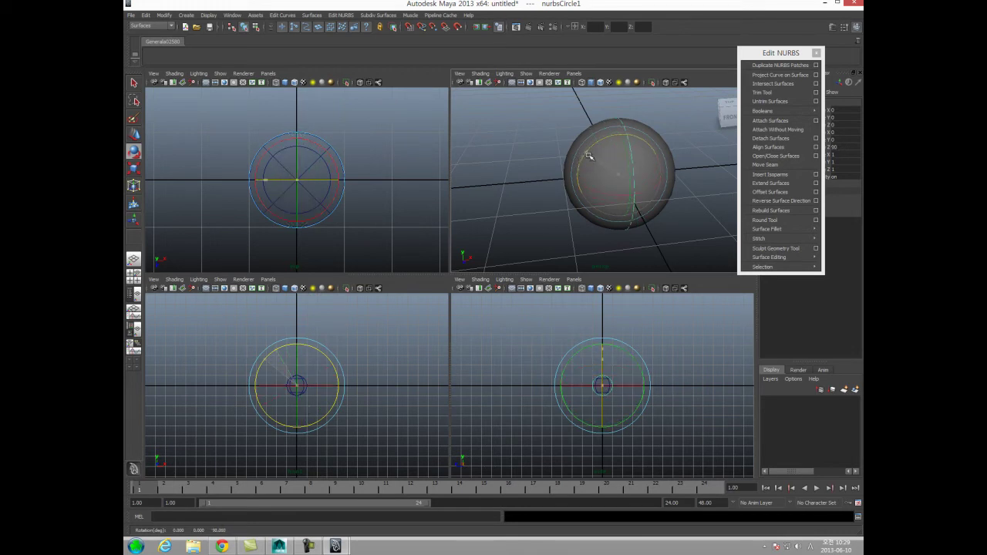
Move the circle to the sphere's negative X side at about X -0.986 and scale it uniformly to about 0.58
key("w")
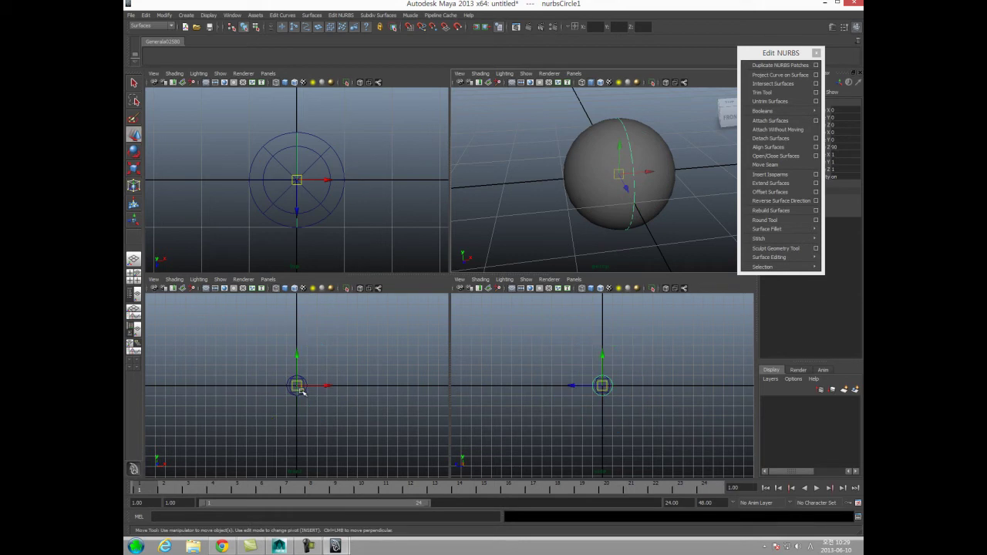
left_click_drag(655, 173, 529, 196)
key("r")
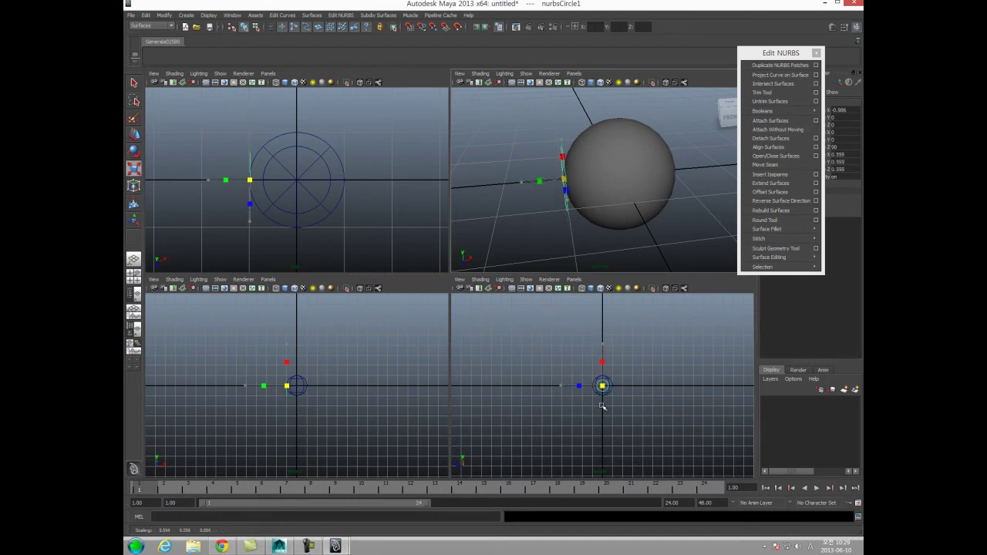
Project the circle onto the sphere along the side view using Project Curve on Surface
key("space")
scroll(462, 347, "up", 5)
scroll(453, 307, "up", 3)
left_click(390, 248)
left_click(410, 245)
left_click(390, 245)
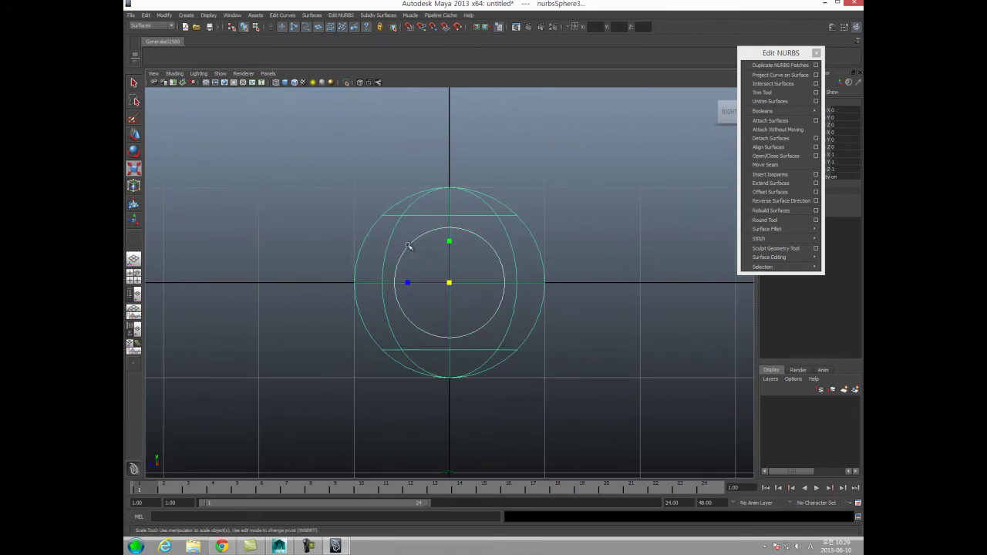
left_click(792, 76)
key("space")
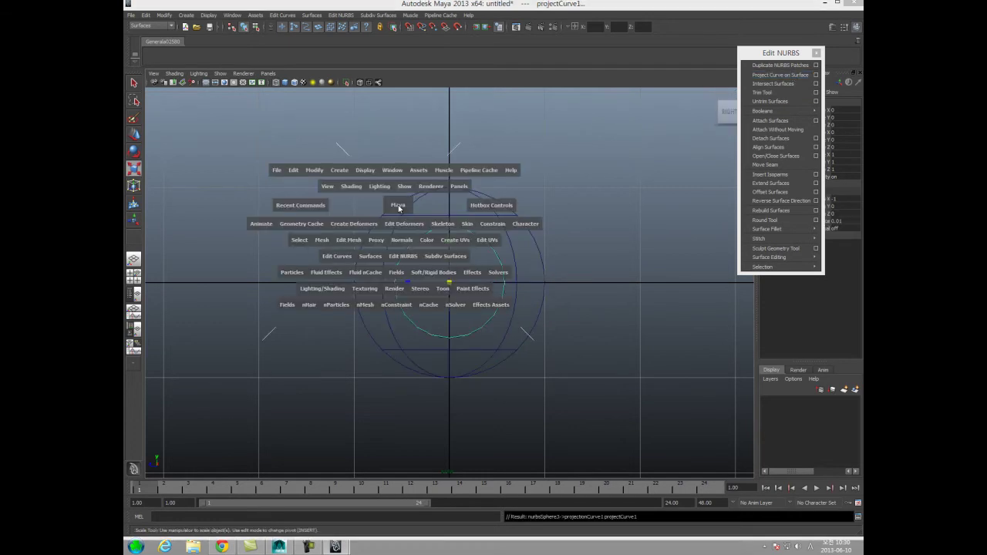
key("space")
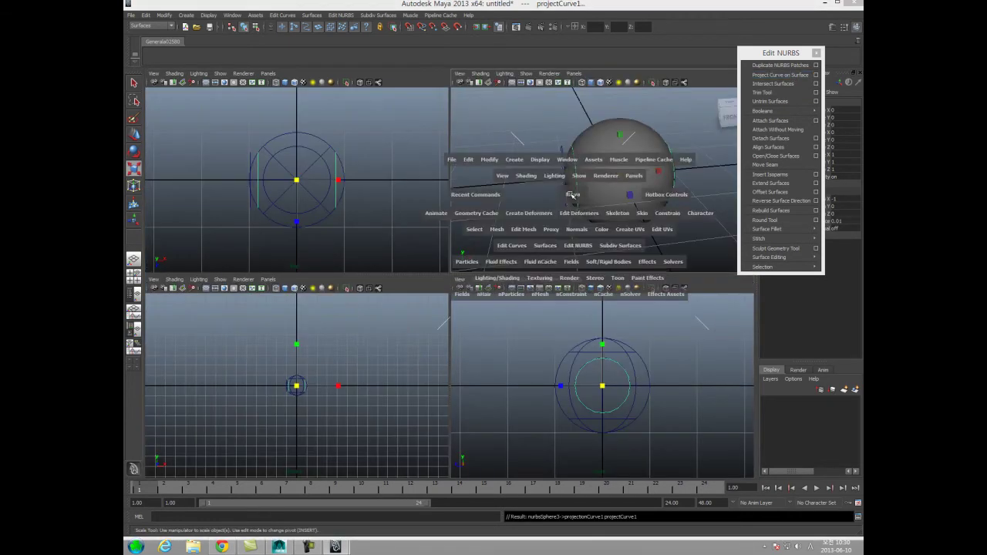
Try moving the projected curve next to the circle along the sphere's surface, and undo the moves
left_click_drag(466, 269, 486, 266, "alt")
left_click(301, 283)
left_click_drag(302, 283, 389, 244, "alt")
left_click(362, 238)
left_click(389, 244)
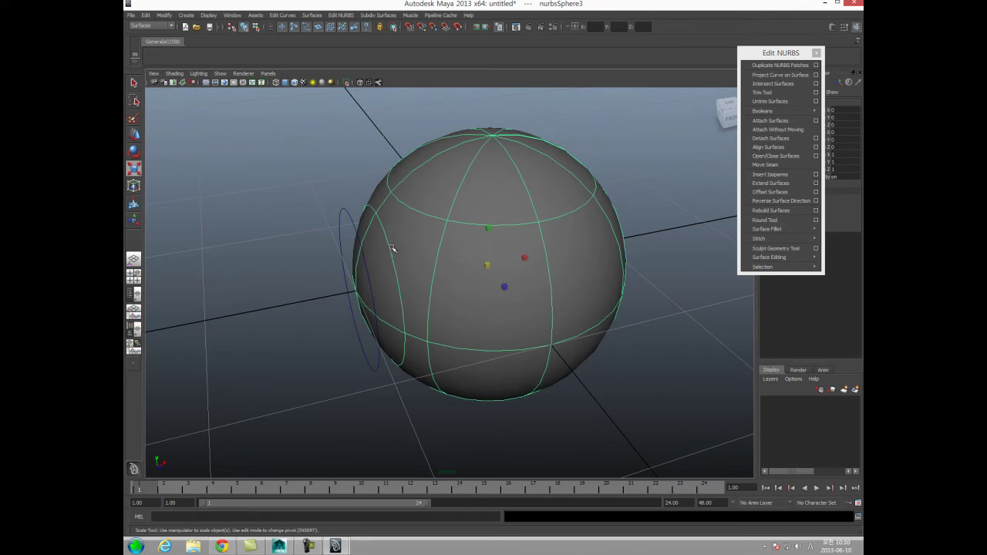
key("4")
left_click_drag(398, 257, 400, 258)
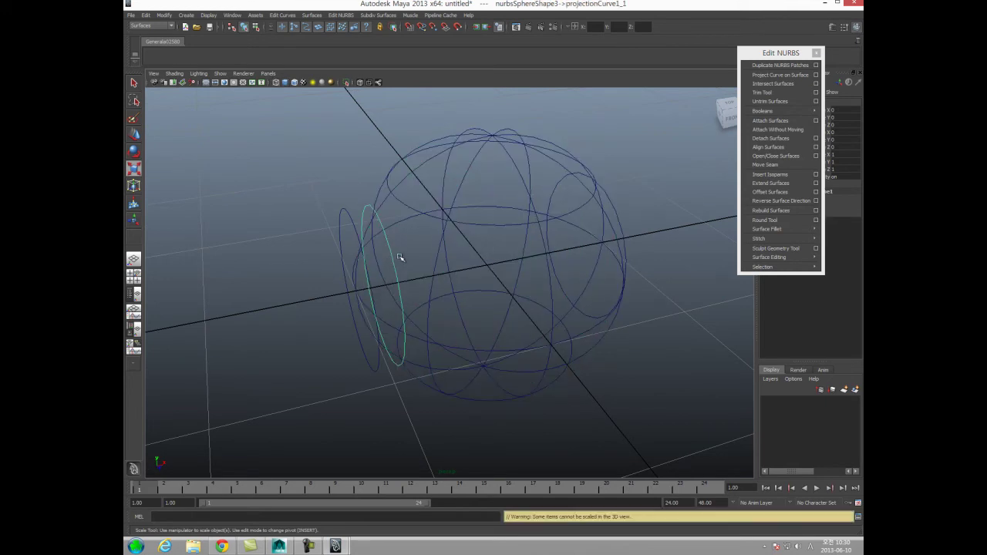
key("5")
key("w")
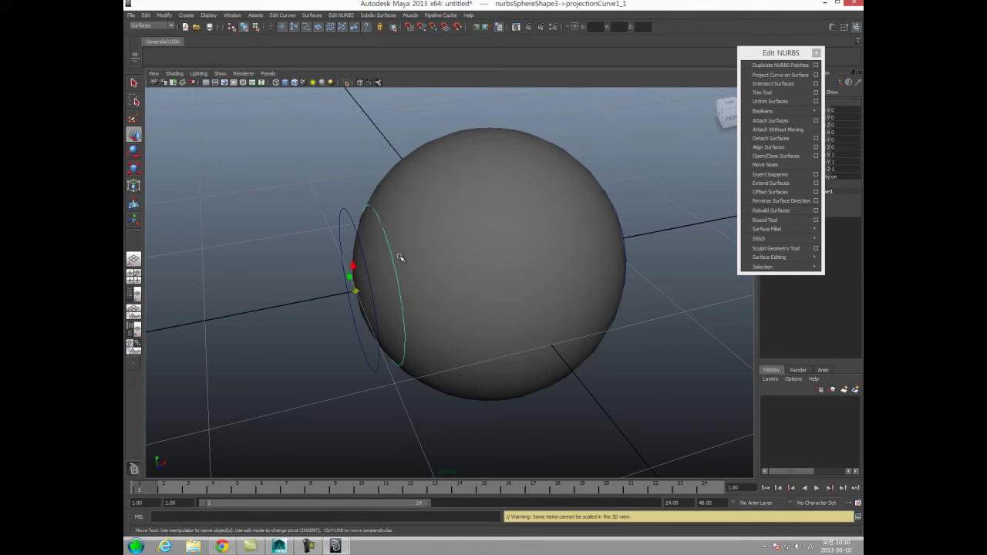
left_click_drag(321, 291, 394, 208, "alt")
key("ctrl+z")
left_click_drag(364, 269, 362, 346, "alt")
key("ctrl+z")
Move the original circle away from the sphere to about X -1.394 and loft a surface between it and the nearby projected curve
left_click(360, 344)
left_click_drag(353, 300, 343, 281, "alt")
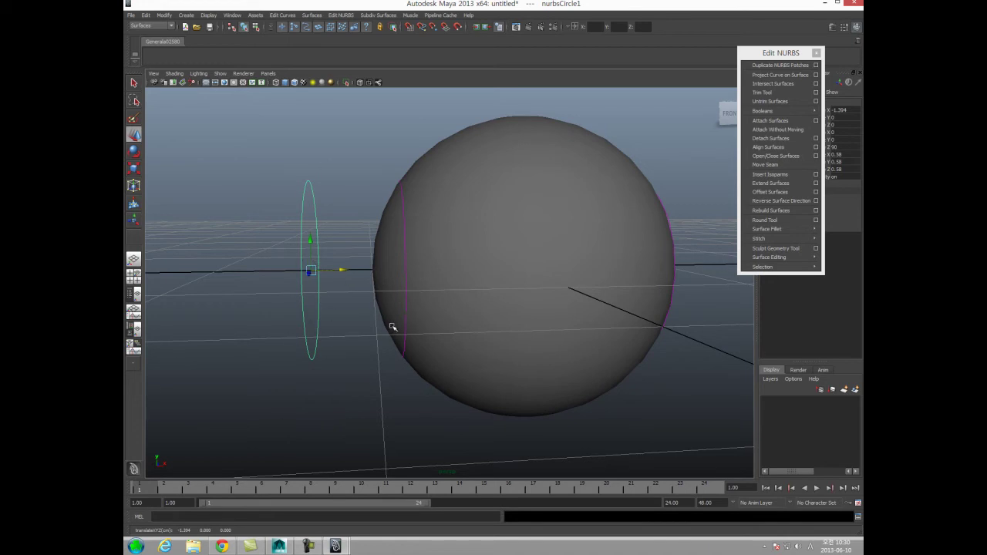
key("4")
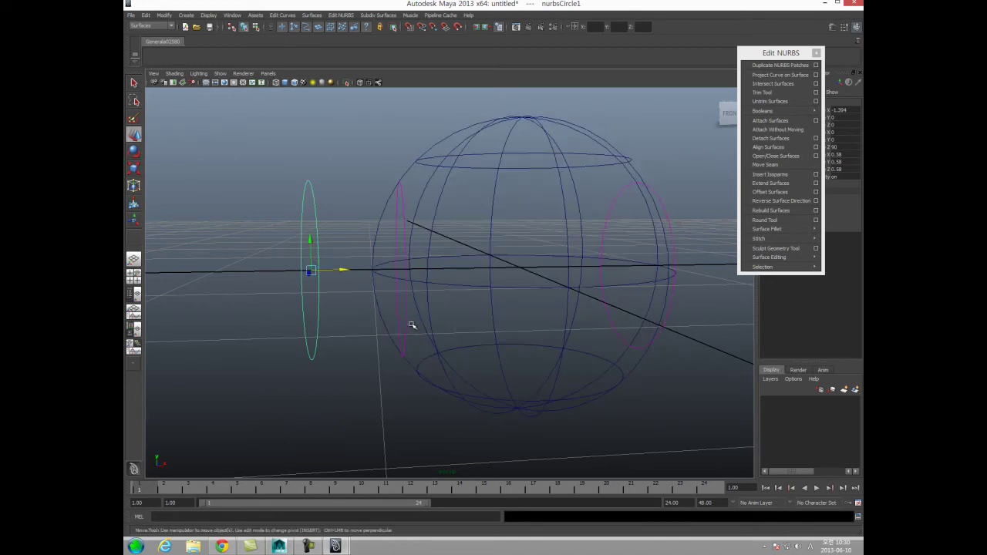
left_click(405, 324)
key("5")
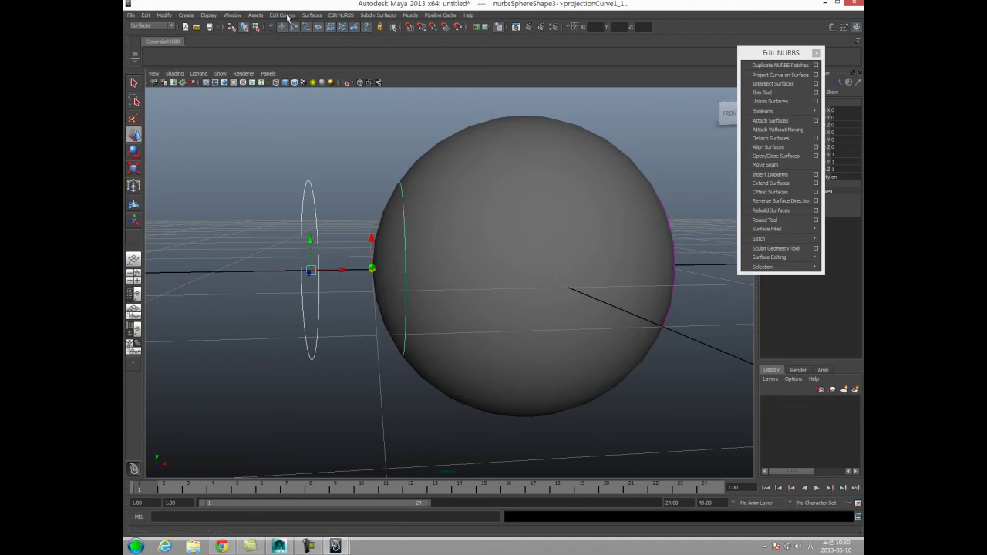
left_click(311, 15)
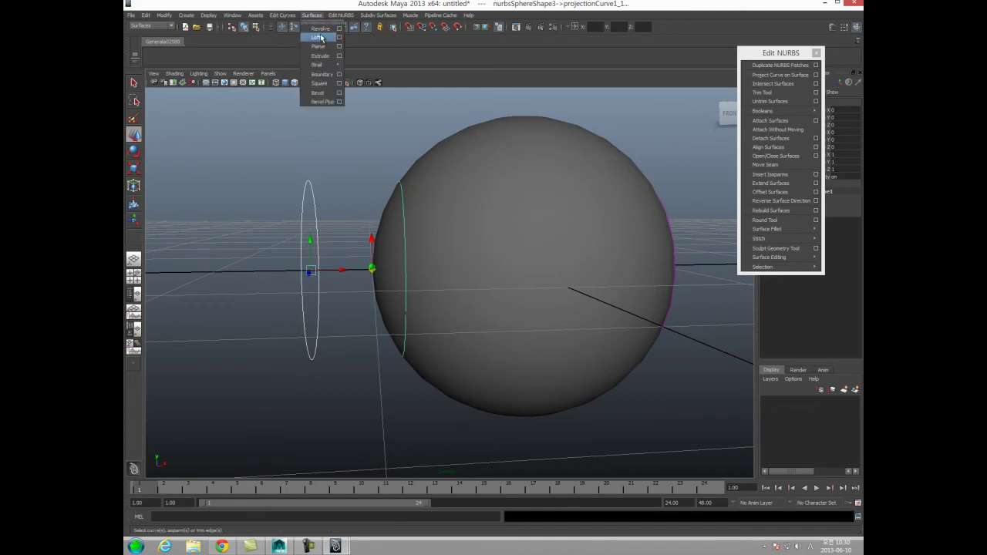
left_click(319, 37)
Examine the lofted neck and its junction with the sphere in shaded and wireframe display
left_click_drag(266, 212, 282, 209, "alt")
left_click(282, 209)
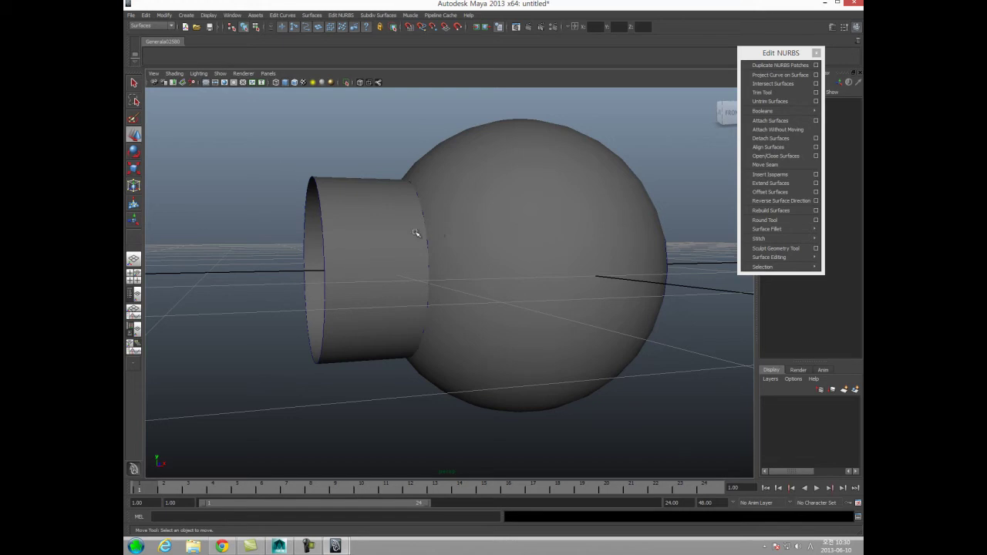
left_click_drag(336, 187, 344, 165, "alt")
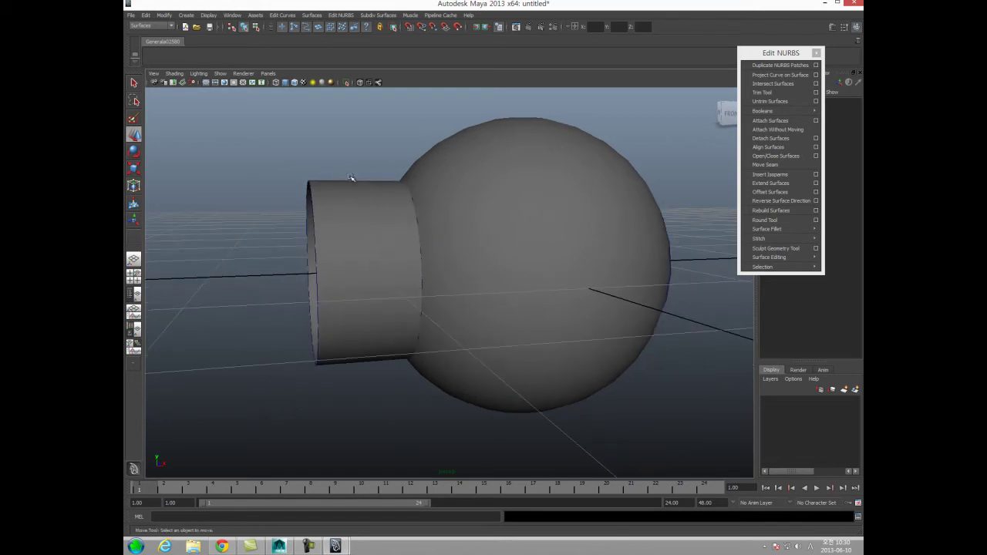
left_click(366, 205)
left_click_drag(365, 206, 361, 218, "alt")
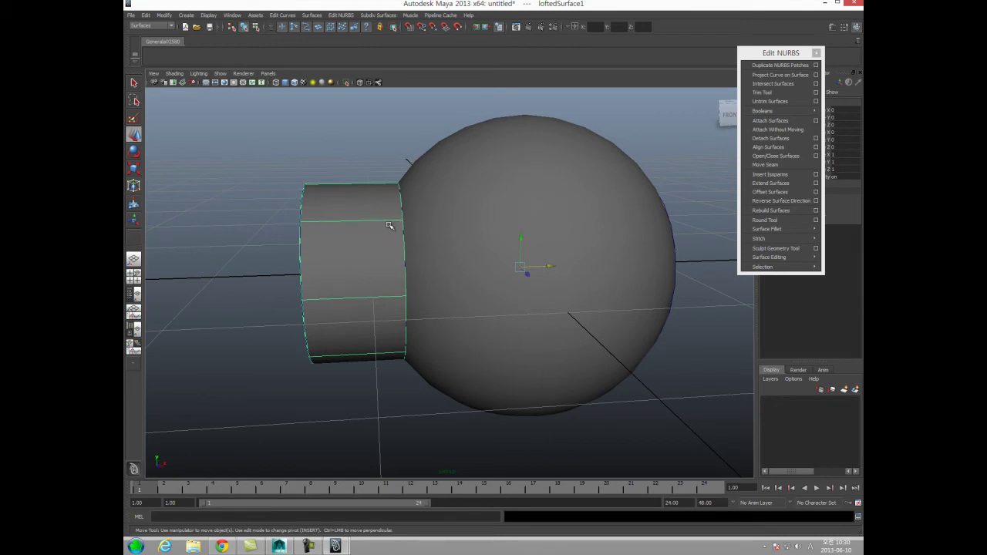
key("4")
left_click(327, 170)
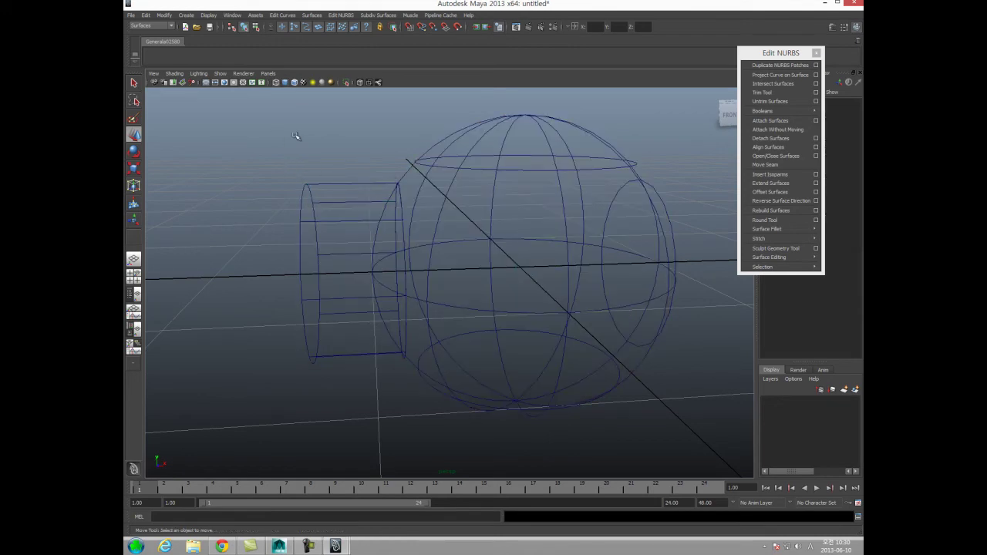
Hide the NURBS curves in the shaded viewport to inspect the lofted neck, and show the curves again
key("5")
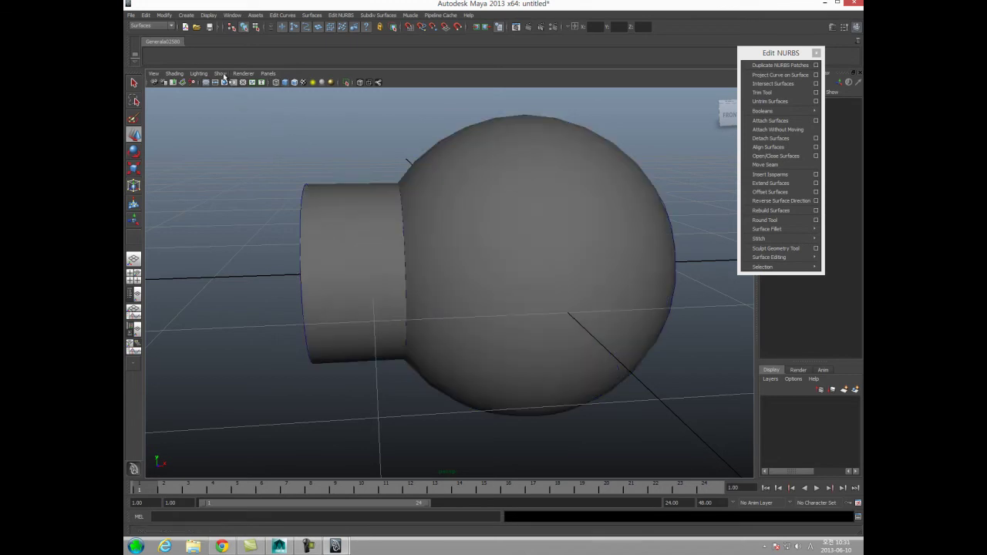
left_click(223, 75)
left_click(284, 231)
left_click(365, 278)
left_click(293, 319)
left_click_drag(293, 320, 194, 121, "alt")
left_click(220, 73)
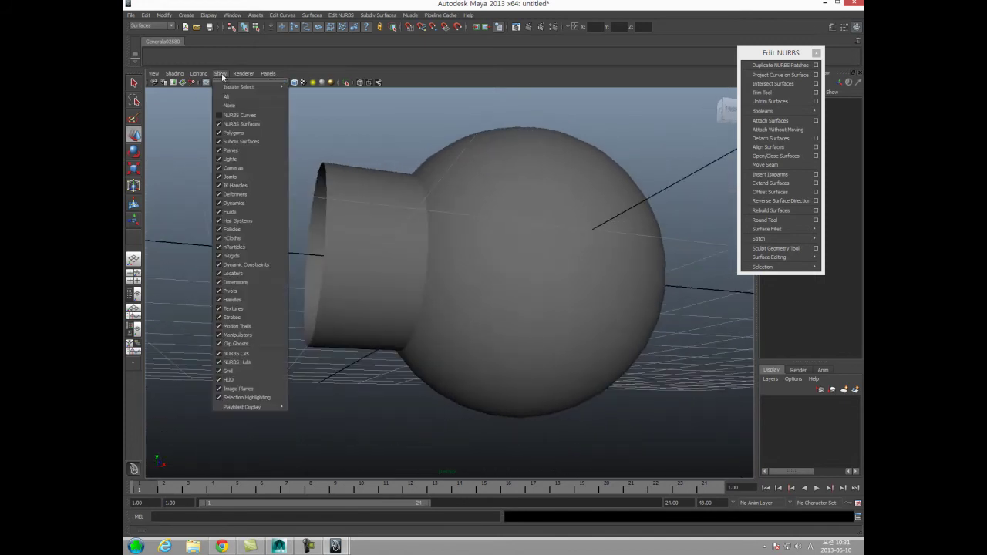
left_click(236, 116)
Examine the original circle and the projected curve at the ends of the neck in shaded and wireframe display
left_click(326, 192)
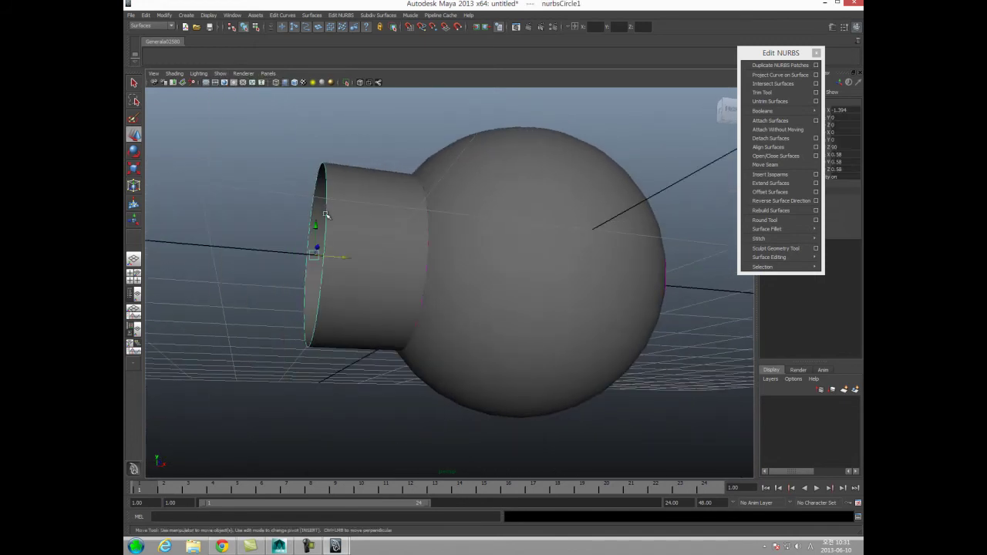
left_click_drag(314, 249, 290, 291)
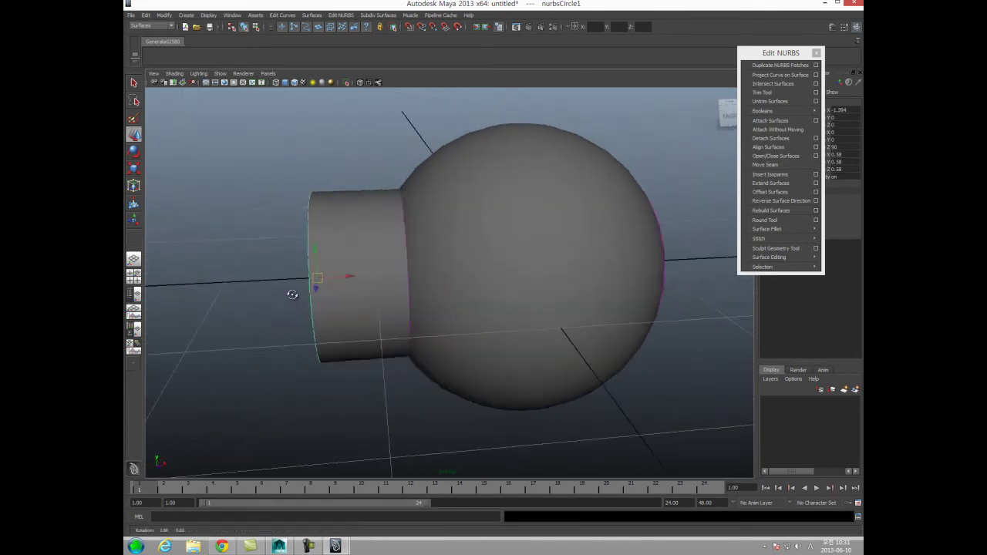
right_click_drag(290, 291, 402, 272, "alt")
left_click(376, 236)
key("4")
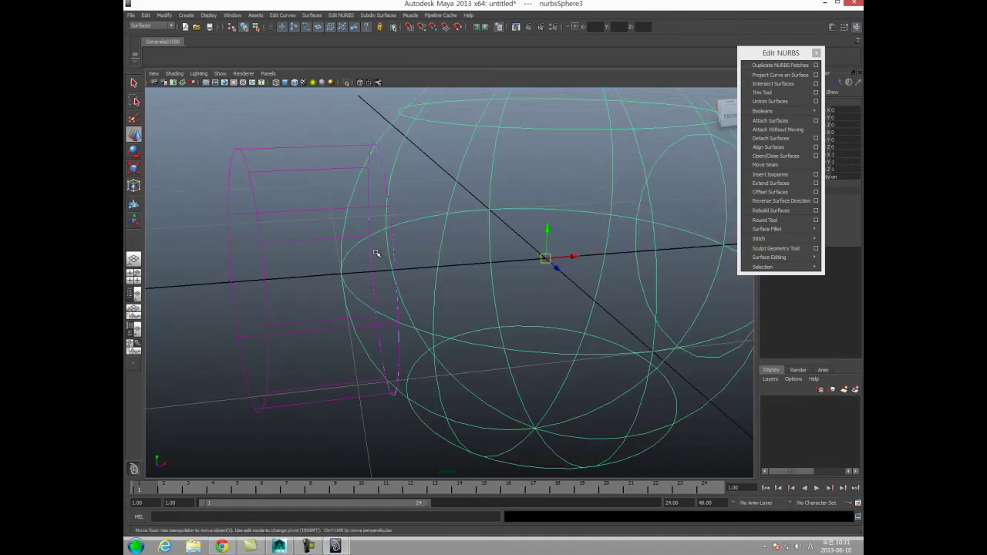
left_click(373, 270)
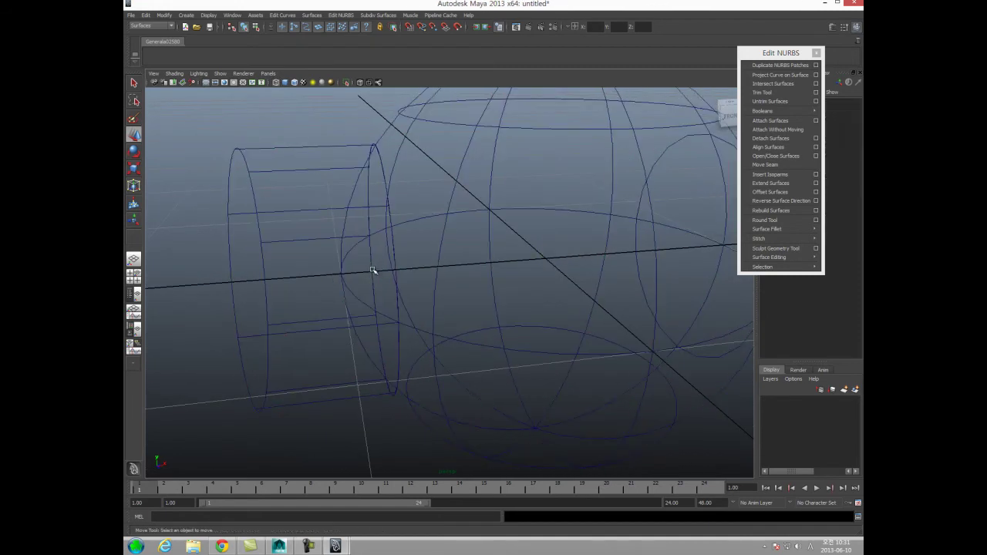
left_click(394, 250)
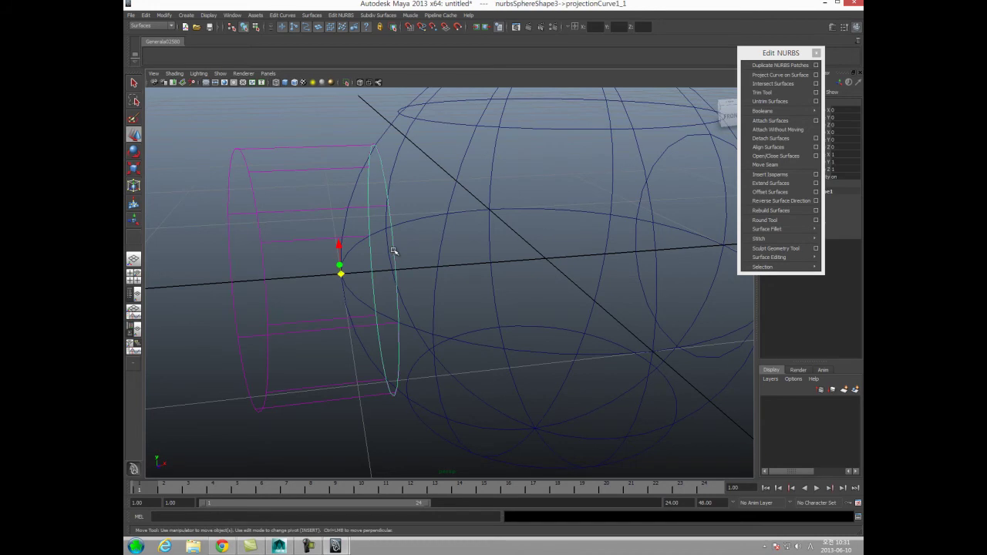
key("5")
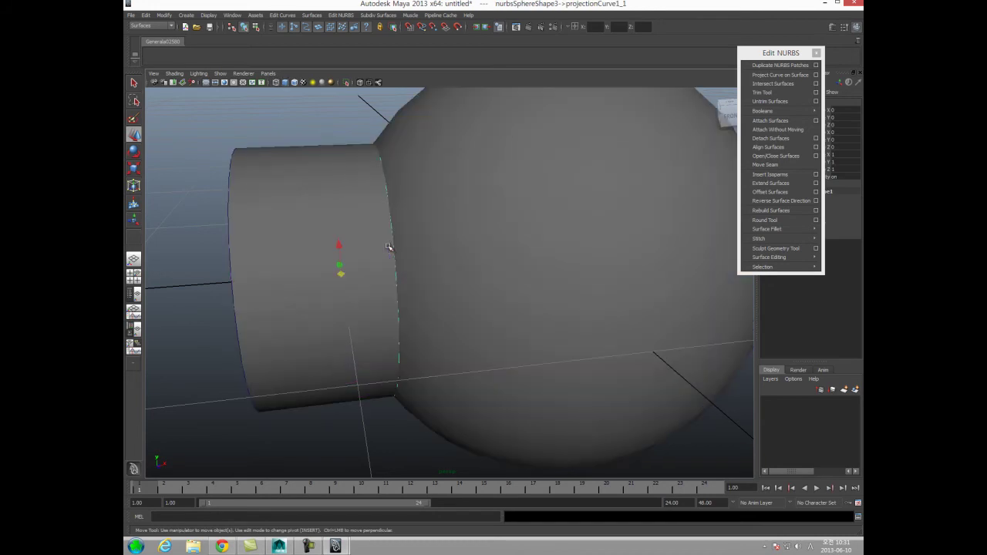
left_click_drag(316, 267, 369, 250, "alt")
key("ctrl+z")
scroll(277, 249, "down", 3)
left_click_drag(277, 249, 284, 281, "alt")
left_click(254, 285)
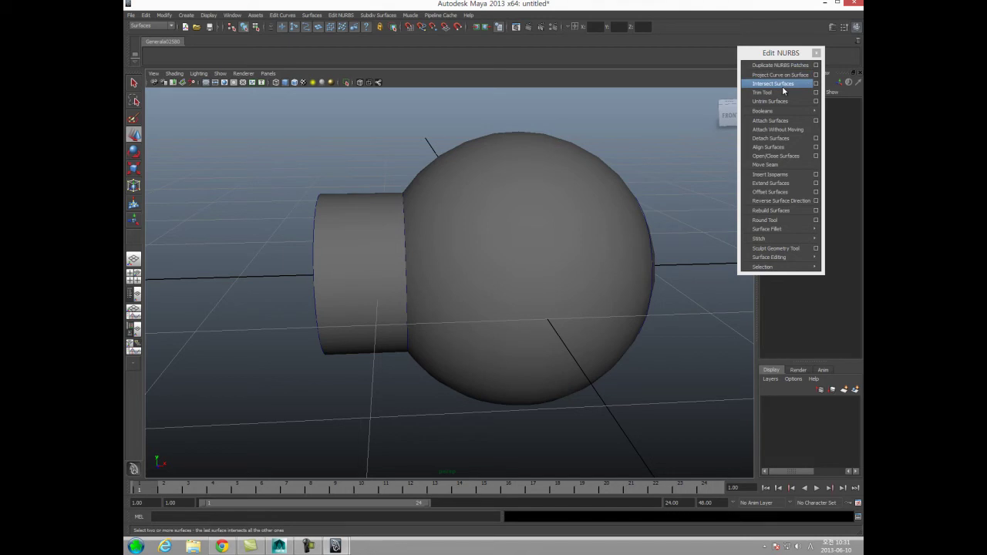
Delete all objects in the scene and create a new NURBS sphere at the origin
left_click_drag(297, 165, 536, 364)
key("Delete")
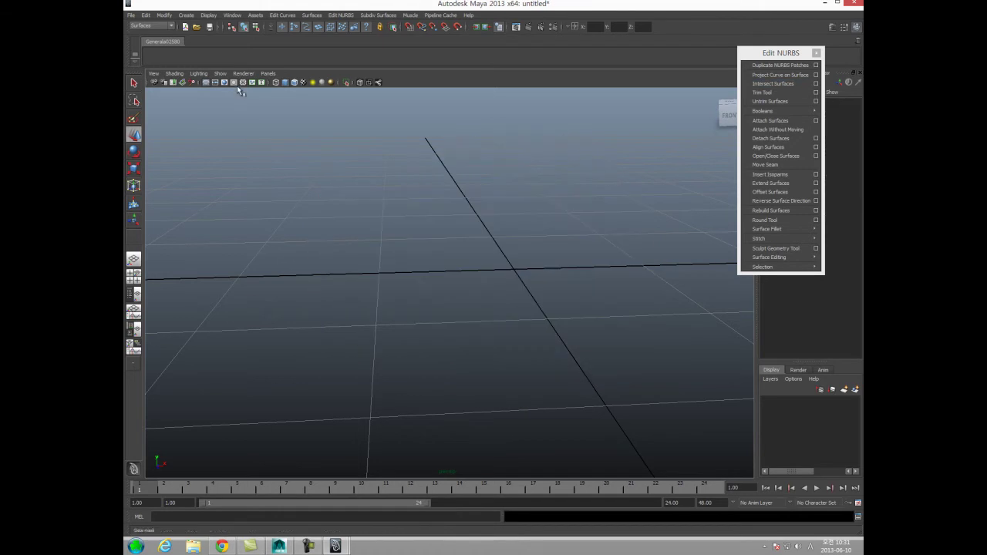
left_click(186, 15)
mouse_move(188, 29)
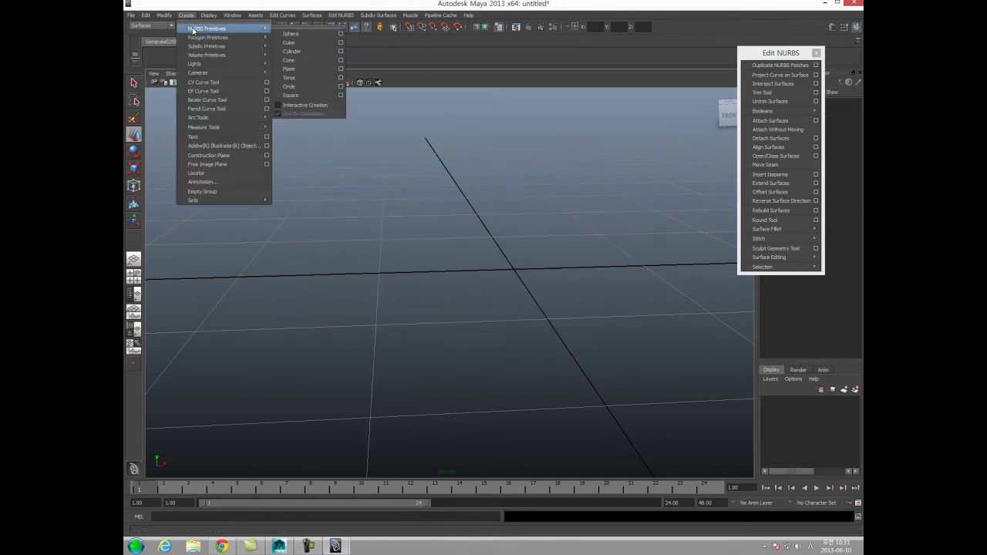
left_click(297, 37)
left_click_drag(434, 248, 428, 253, "alt")
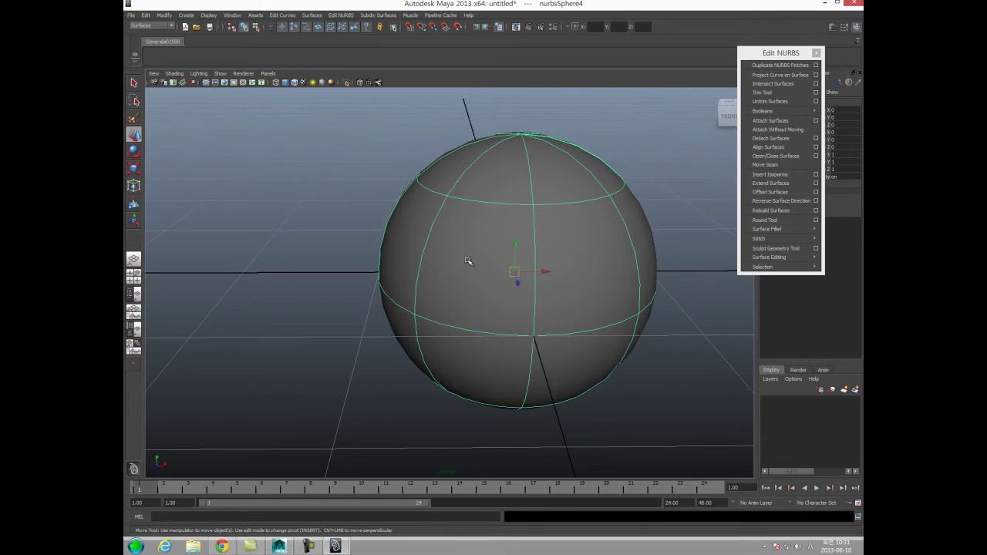
Duplicate the sphere and move the copy along X to about -1.411 so that it partly overlaps the original
key("ctrl+d")
left_click_drag(546, 273, 360, 275)
middle_click_drag(391, 294, 412, 293, "alt")
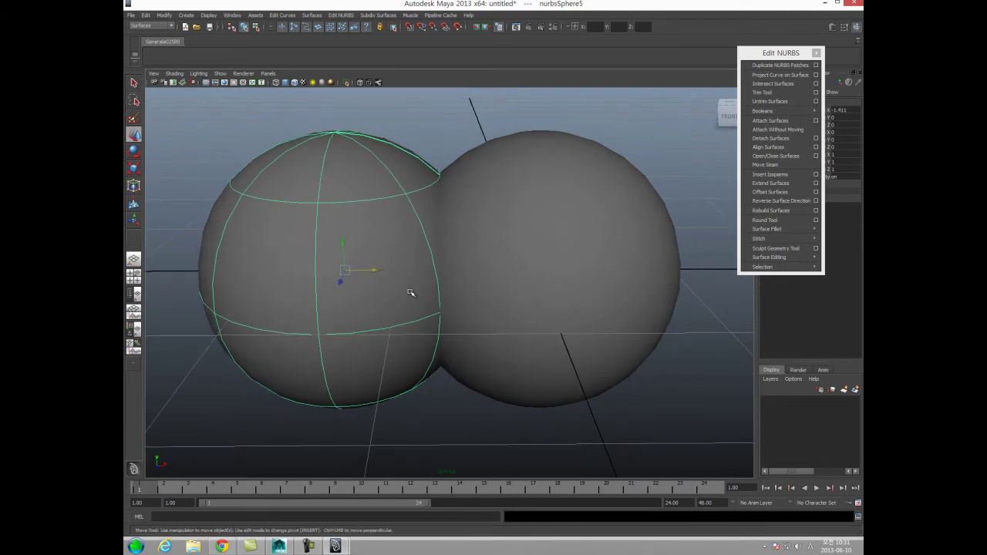
left_click(446, 444)
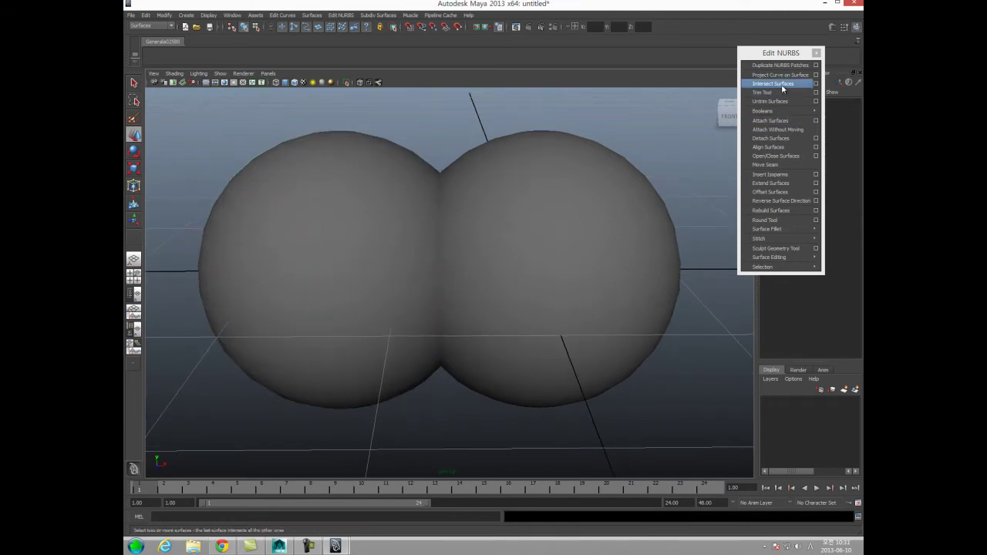
Create the intersection curve between the two overlapping spheres with Intersect Surfaces and view it in wireframe
left_click(332, 236)
left_click(523, 243, "shift")
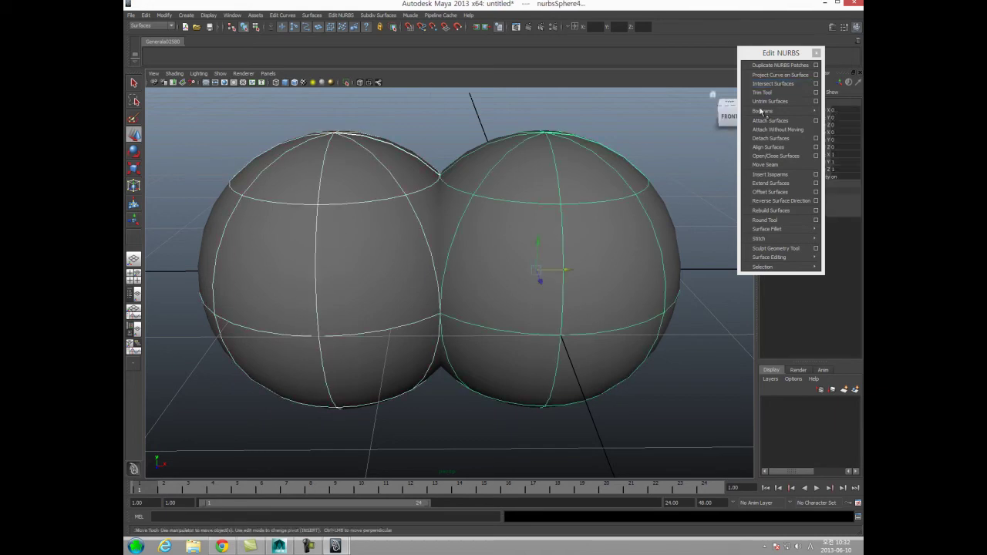
left_click(787, 83)
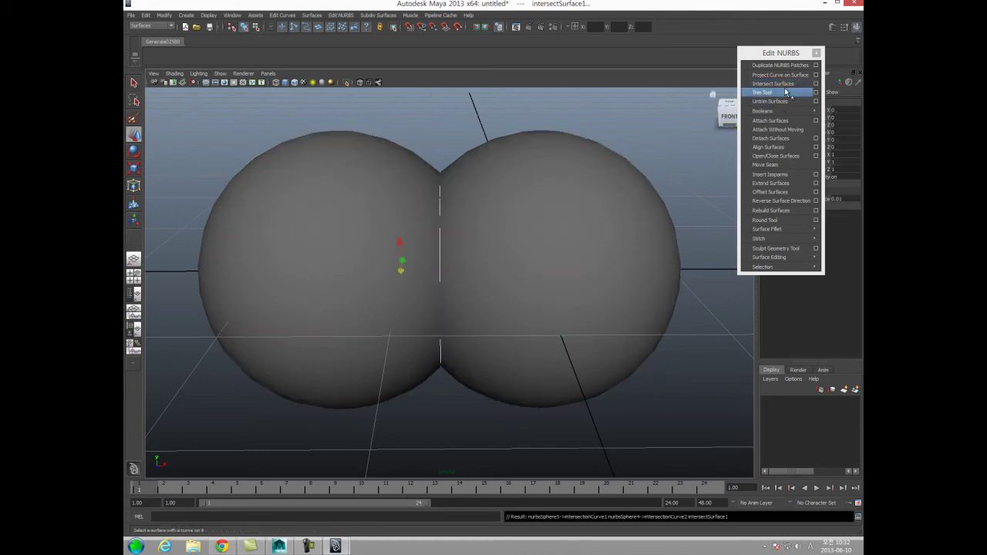
left_click_drag(363, 326, 375, 319, "alt")
key("4")
Try moving the intersection curve along the sphere surfaces, and undo the moves
mouse_move(414, 272)
left_mouse_down("alt")
mouse_move(421, 279)
mouse_move(400, 252)
mouse_move(381, 267)
left_mouse_up("alt")
key("ctrl+z")
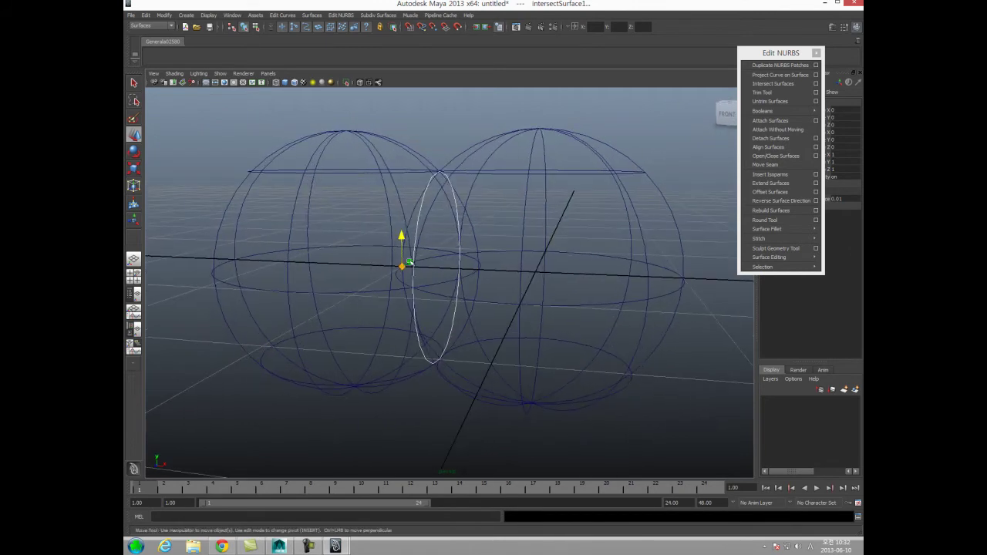
left_click(370, 181)
left_click_drag(370, 181, 387, 199, "alt")
key("ctrl+z")
mouse_move(399, 240)
left_mouse_down()
mouse_move(402, 229)
mouse_move(404, 263)
mouse_move(400, 232)
left_mouse_up()
key("ctrl+z")
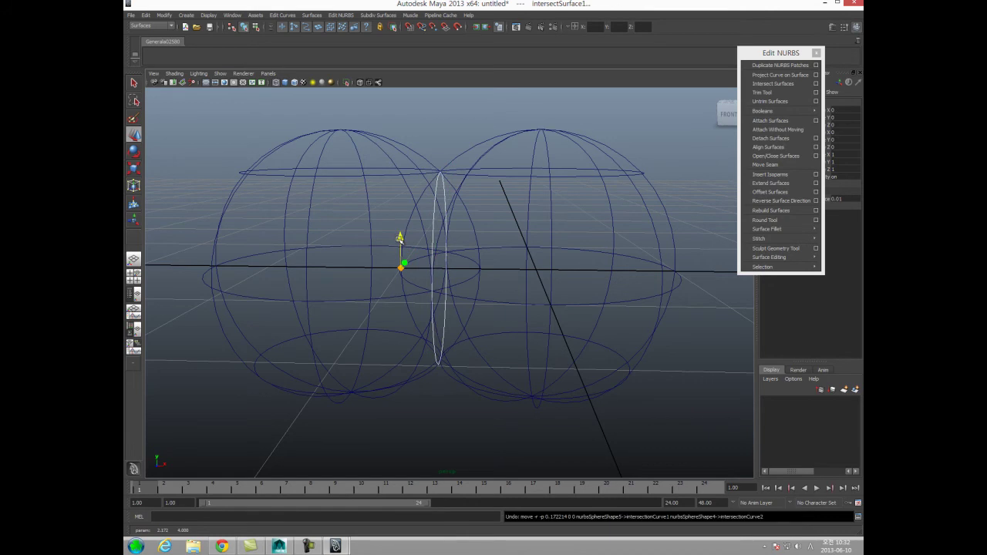
Try trimming the original sphere at the intersection curve while keeping its large outer region, and undo the trim
key("5")
left_click(420, 417)
left_click_drag(419, 417, 422, 388, "alt")
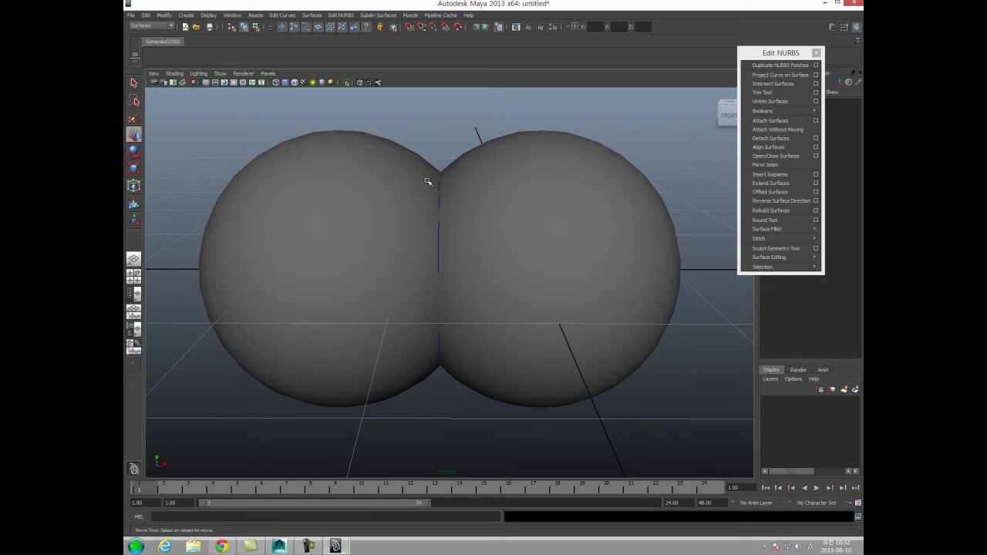
left_click(771, 92)
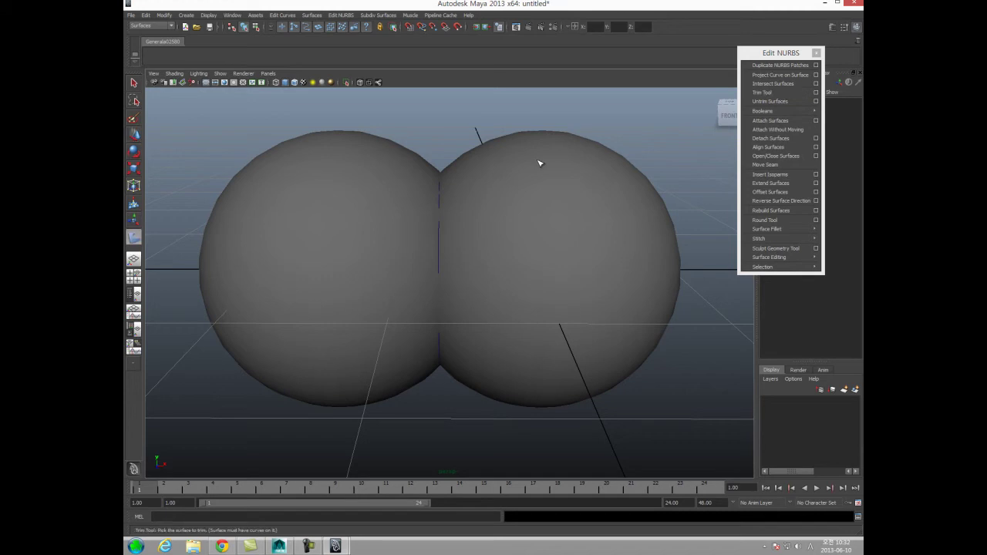
left_click(539, 164)
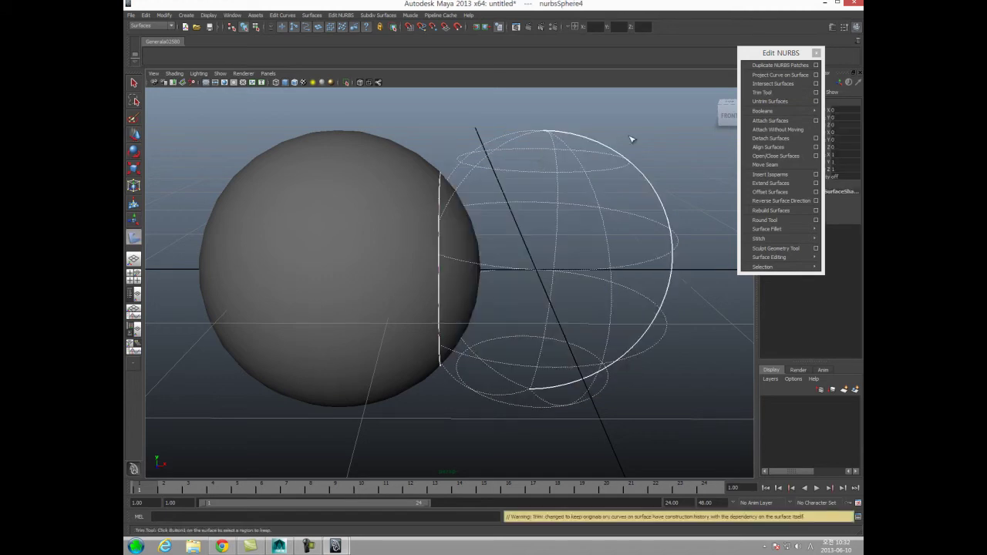
left_click(529, 198)
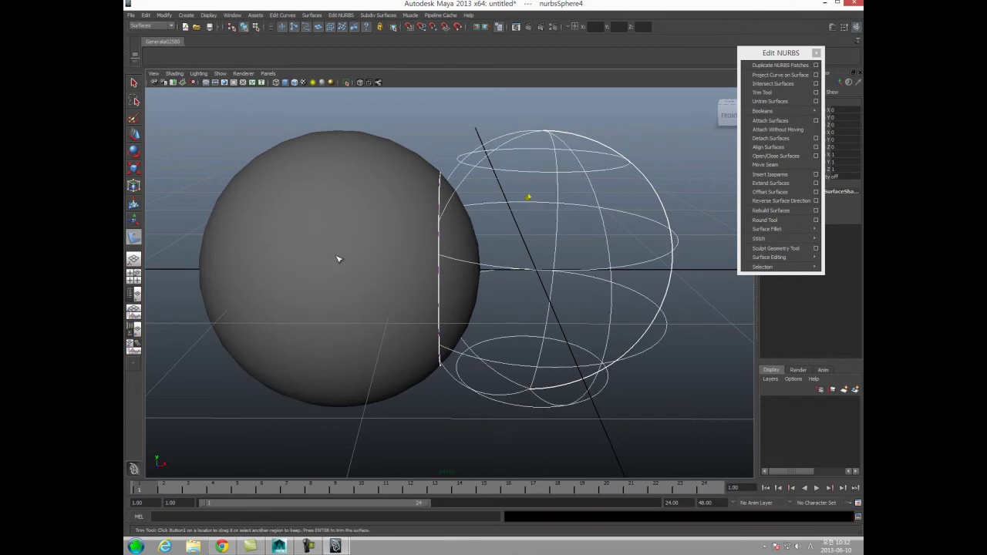
key("4")
key("Return")
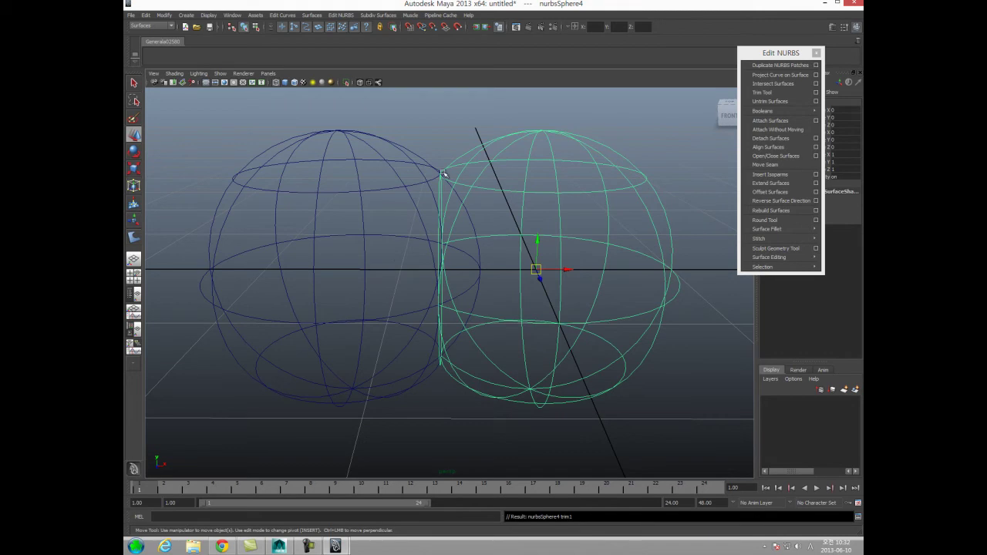
key("ctrl+z")
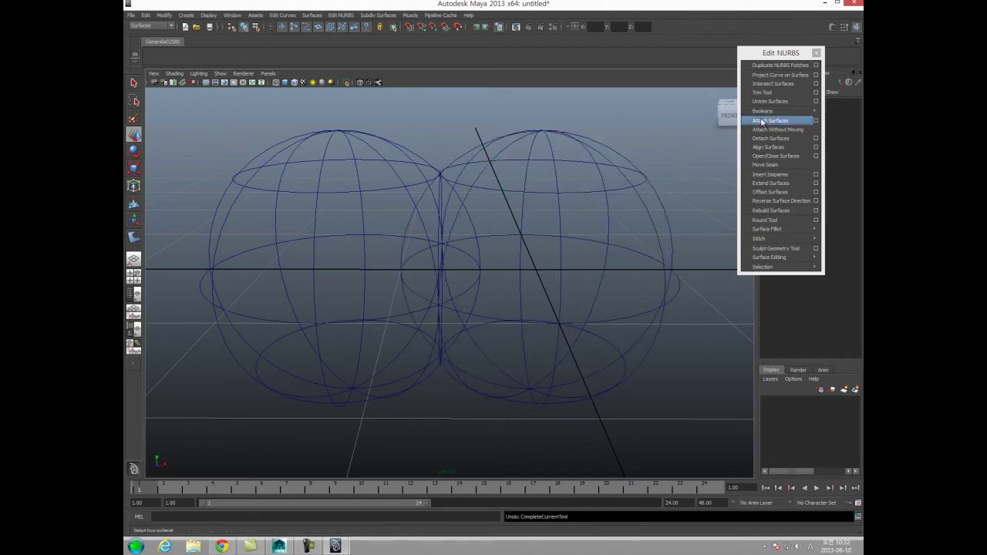
Trim the original sphere with the Trim Tool, keeping only the small cap inside the duplicate sphere
left_click(775, 92)
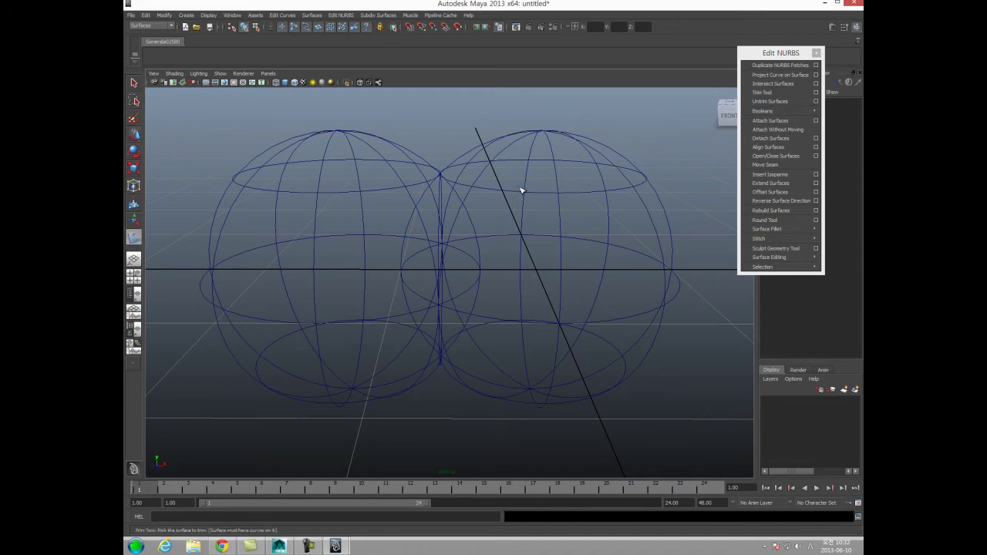
left_click(522, 194)
left_click(409, 252)
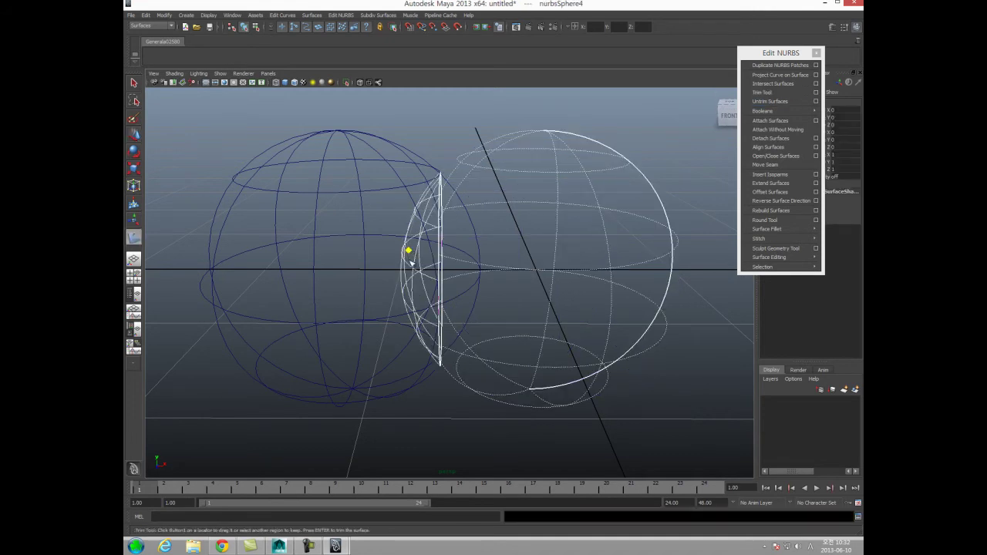
key("Return")
Examine the trimmed cap inside the duplicate sphere from several sides in wireframe and shaded display
mouse_move(414, 275)
left_mouse_down("alt")
mouse_move(394, 277)
mouse_move(436, 293)
mouse_move(423, 278)
mouse_move(489, 275)
left_mouse_up("alt")
key("5")
key("4")
right_click_drag(489, 275, 713, 322, "alt")
left_click_drag(421, 316, 417, 355, "alt")
key("5")
right_click_drag(346, 335, 503, 356, "alt")
left_click_drag(379, 323, 391, 404, "alt")
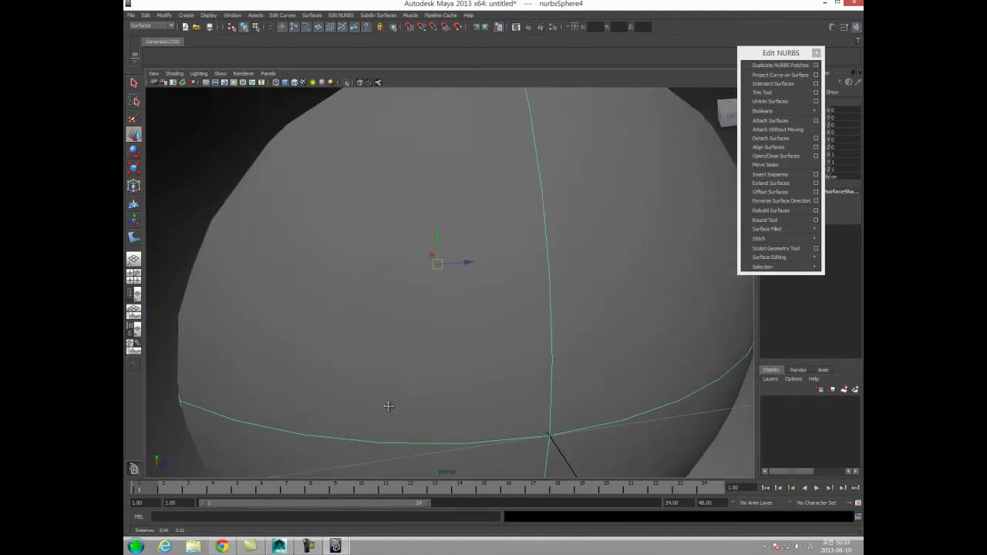
middle_click_drag(390, 404, 388, 411, "alt")
right_click_drag(388, 411, 368, 415, "alt")
middle_click_drag(368, 415, 353, 378, "alt")
left_click_drag(326, 365, 478, 349, "alt")
mouse_move(424, 335)
left_mouse_down("alt")
mouse_move(335, 313)
mouse_move(452, 306)
mouse_move(444, 319)
mouse_move(441, 308)
mouse_move(447, 322)
left_mouse_up("alt")
key("4")
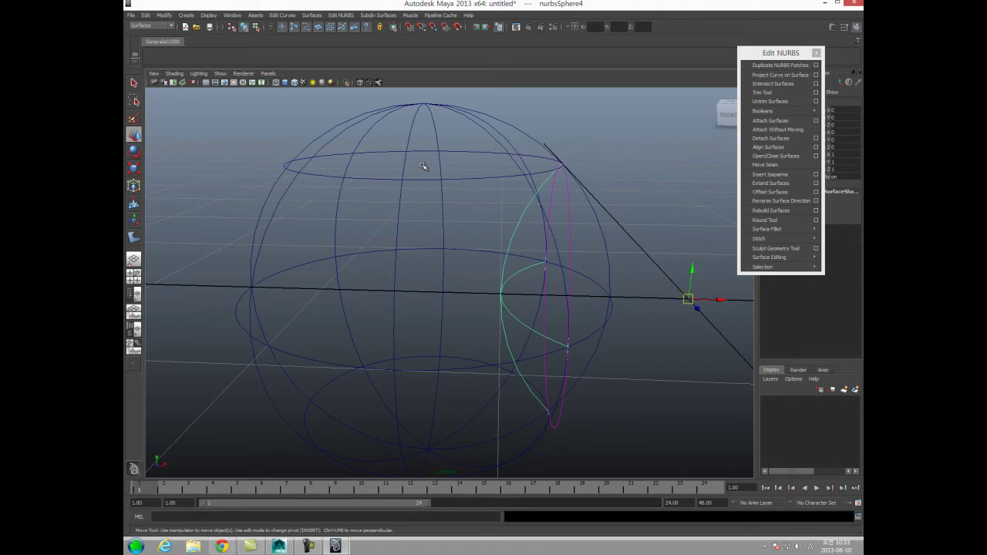
right_click_drag(468, 249, 327, 242, "alt")
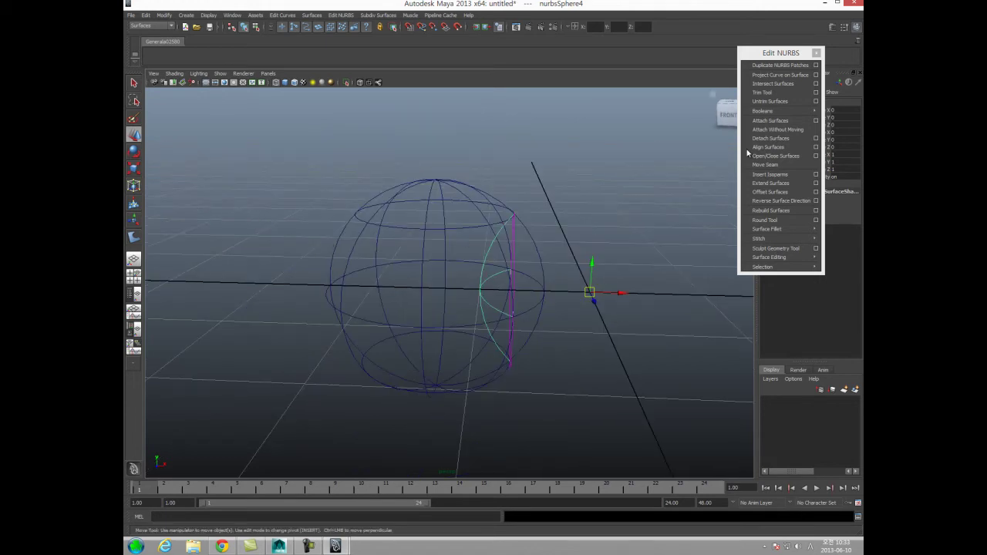
Restore the full original sphere with Untrim Surfaces and view both spheres shaded
left_click(807, 101)
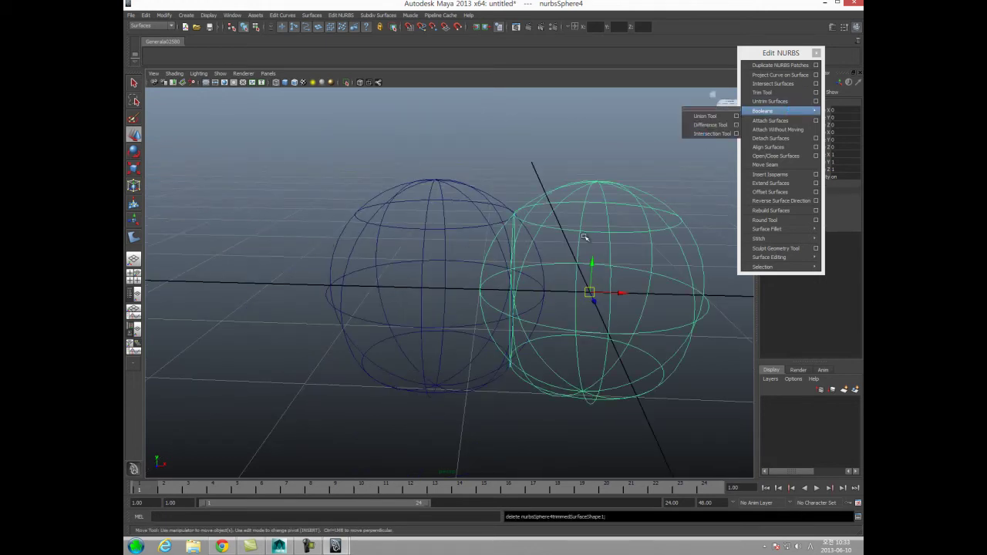
left_click_drag(502, 233, 514, 185, "alt")
left_click(518, 190)
right_click_drag(522, 214, 557, 279, "alt")
left_click(489, 241)
left_click(451, 165)
key("5")
right_click_drag(472, 203, 389, 207, "alt")
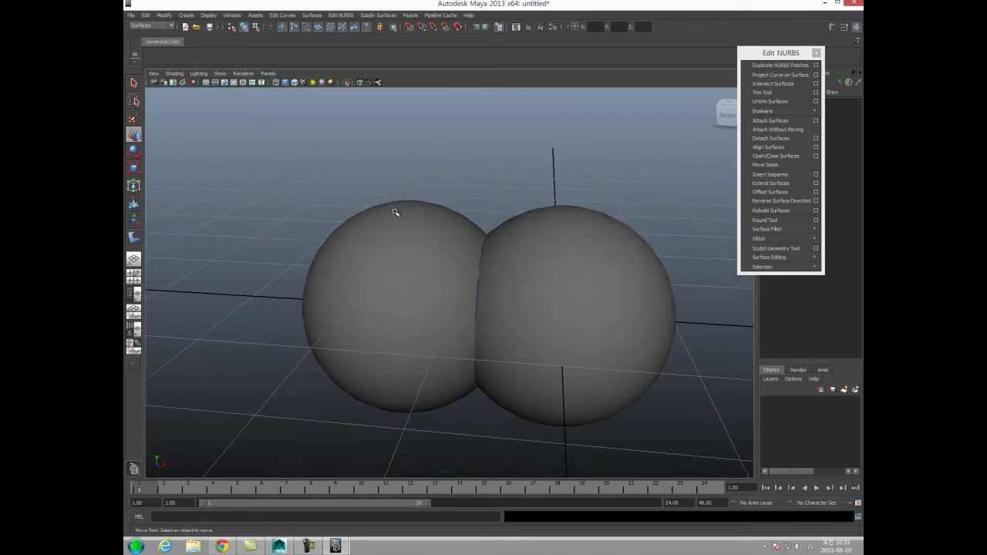
Trim the original sphere at the intersection curve with the Trim Tool, keeping its large outer region
left_click_drag(290, 194, 667, 396)
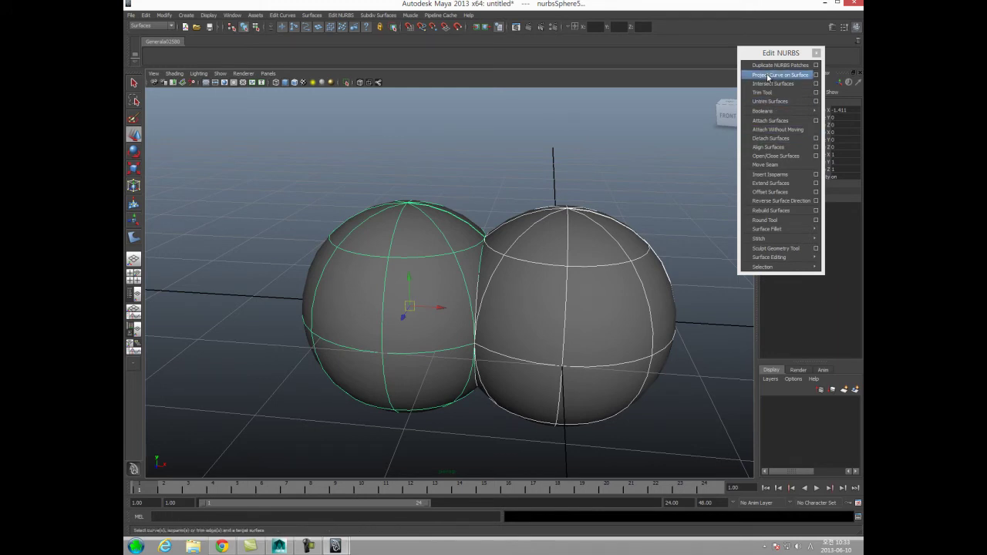
mouse_move(769, 112)
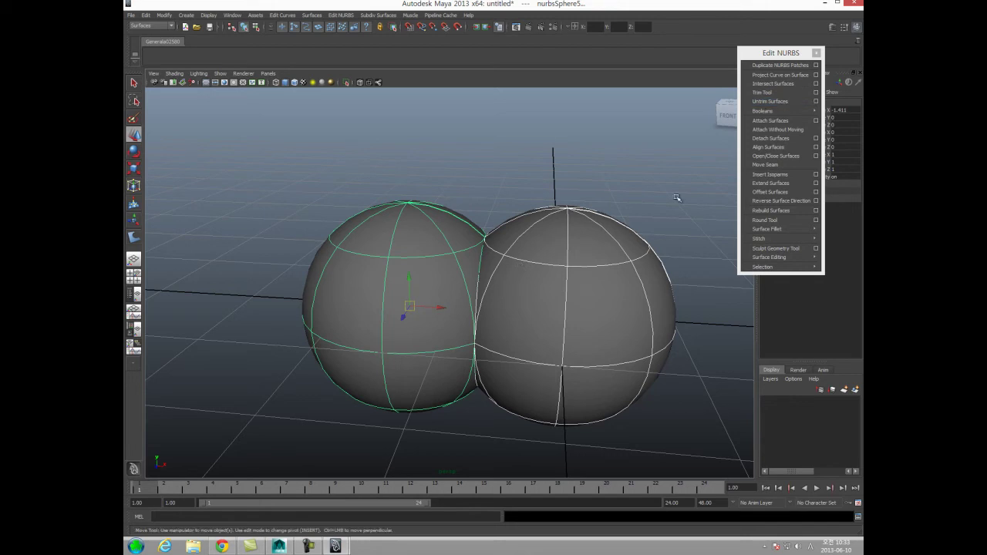
left_click(764, 94)
left_click(558, 250)
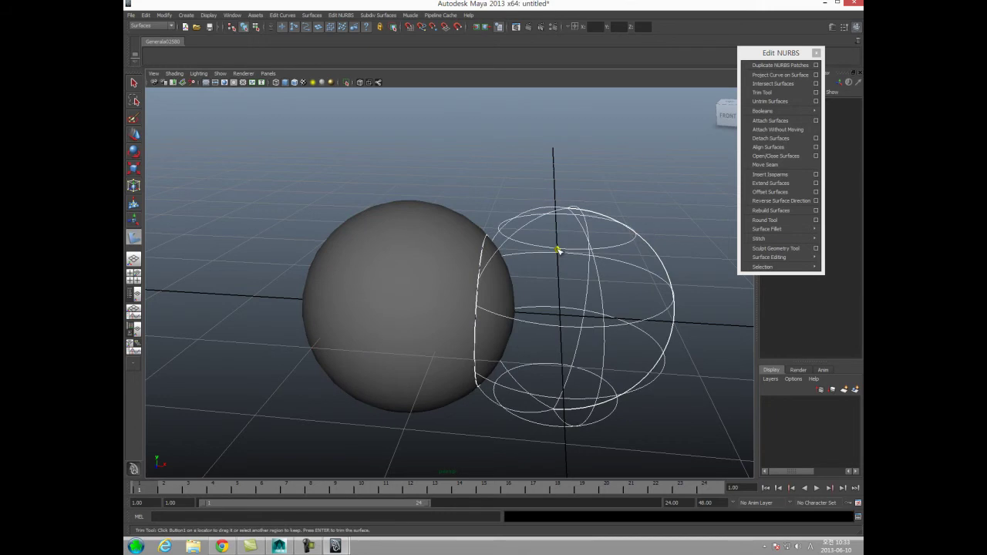
key("Return")
left_click_drag(487, 330, 385, 448, "alt")
Delete the duplicate sphere and inspect the opening cut into the trimmed sphere
left_click(395, 399)
key("Delete")
left_click(454, 379)
right_click_drag(385, 447, 249, 384, "alt")
left_click_drag(248, 385, 372, 450, "alt")
left_click(373, 449)
left_click(471, 417)
left_click_drag(486, 378, 526, 381, "alt")
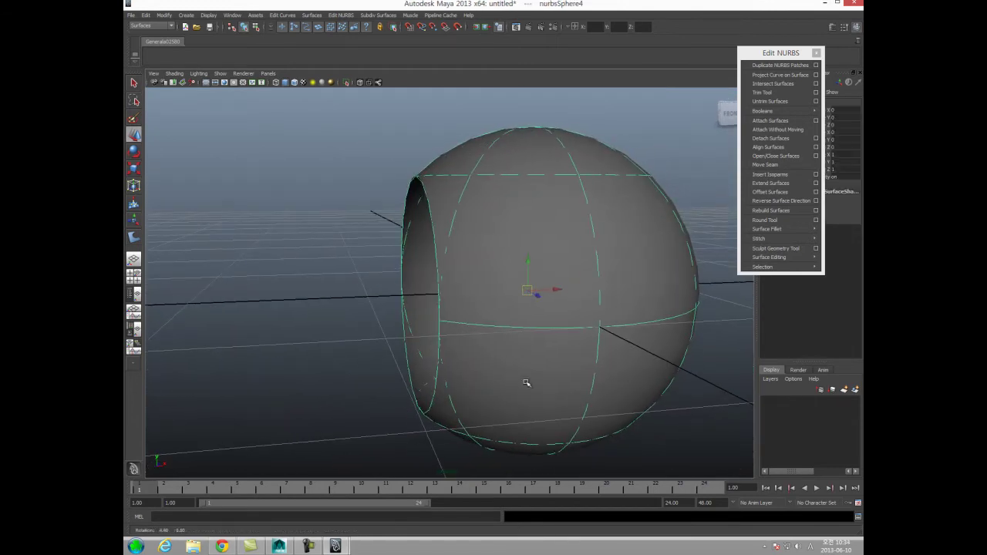
Show the trimmed sphere's control vertices and select the ones beside its opening
left_click_drag(378, 205, 403, 208, "alt")
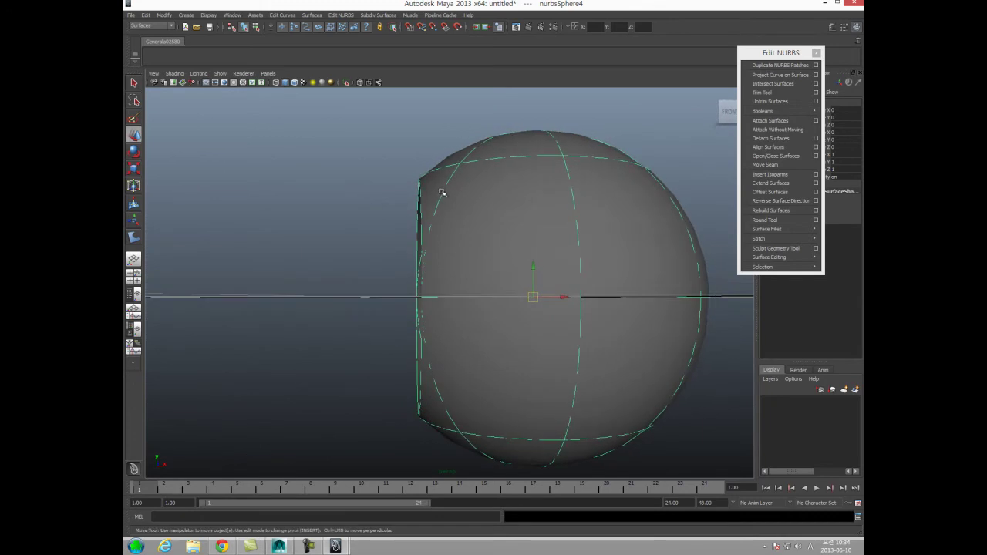
left_click_drag(447, 181, 409, 219, "alt")
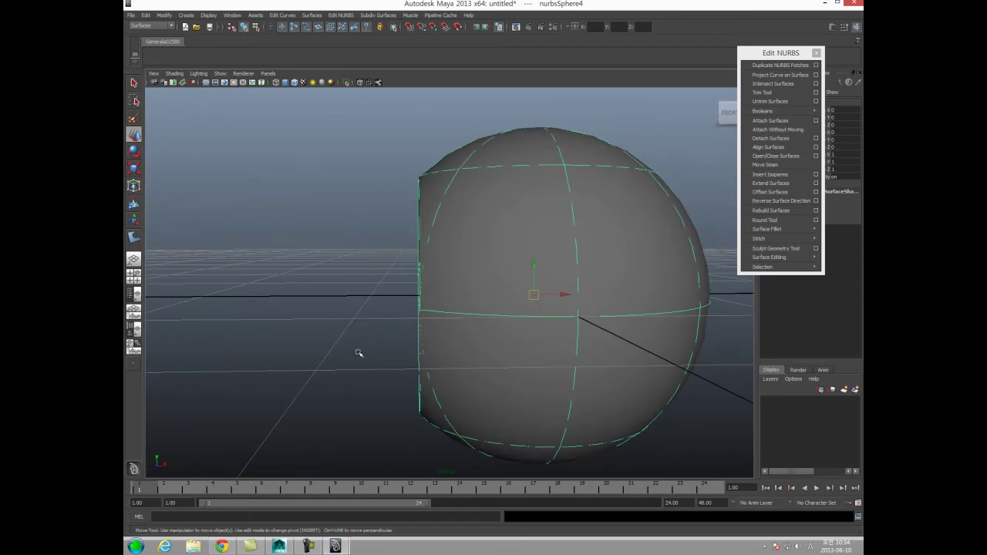
left_click_drag(375, 215, 424, 164, "alt")
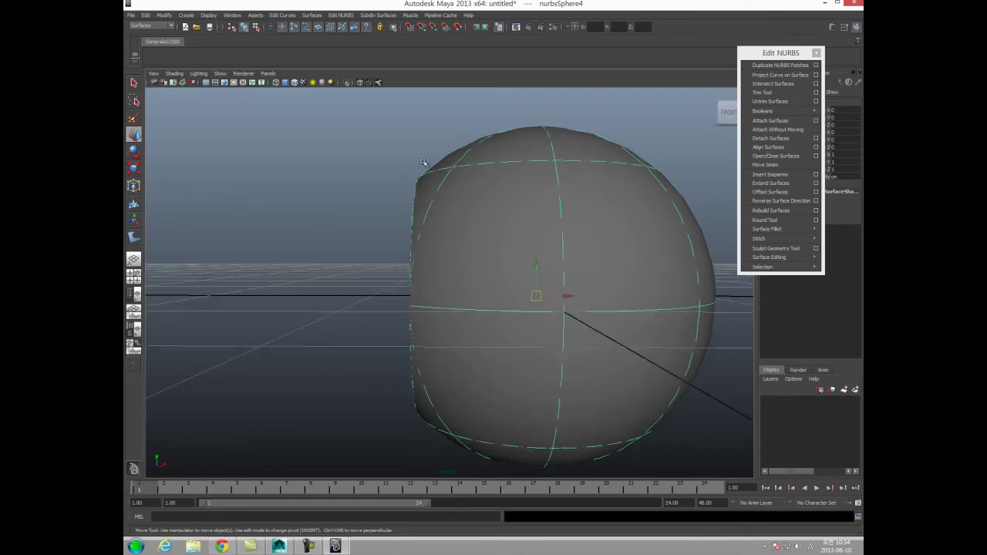
mouse_move(382, 324)
left_mouse_down("alt")
mouse_move(375, 326)
mouse_move(388, 339)
left_mouse_up("alt")
left_click_drag(328, 348, 345, 347, "alt")
right_click_drag(473, 348, 435, 345)
left_click_drag(452, 316, 390, 221, "alt")
left_click_drag(330, 297, 420, 356)
Try pulling the control vertices beside the opening outward along negative X, check the deformed rim, and undo the move
key("ctrl+z")
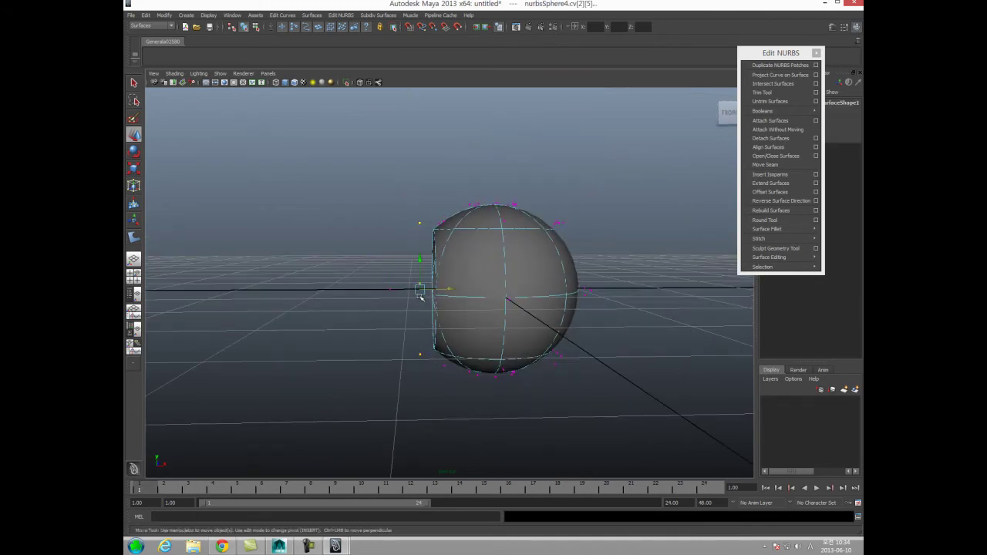
left_click_drag(386, 271, 390, 198)
key("ctrl+z")
left_click_drag(419, 287, 243, 296)
scroll(278, 313, "up", 1)
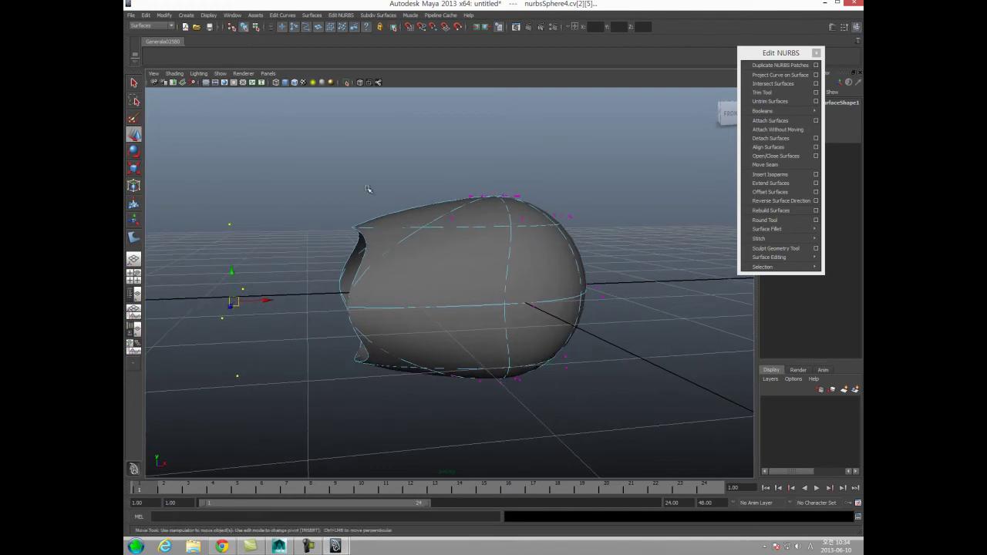
left_click_drag(266, 303, 343, 267, "alt")
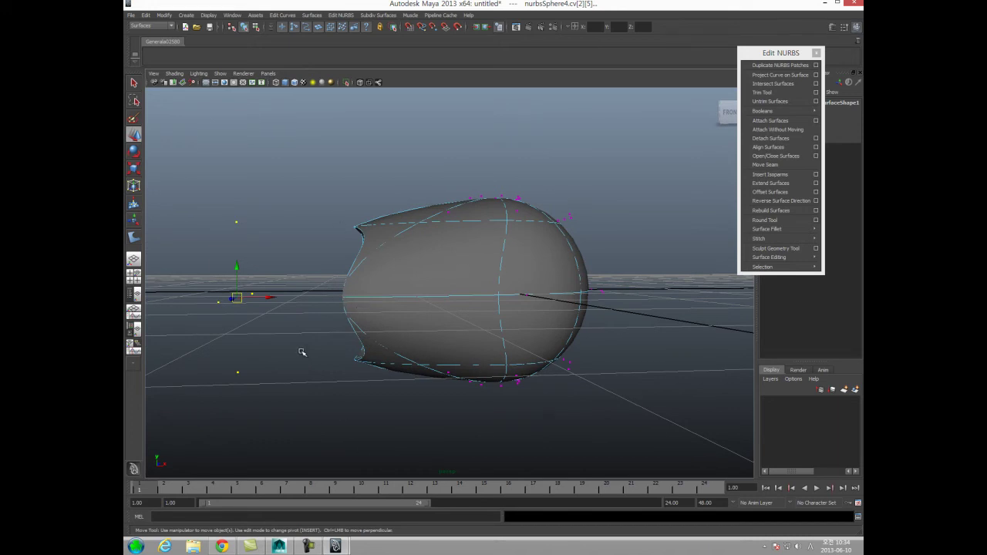
key("ctrl+z")
left_click_drag(317, 359, 352, 381, "alt")
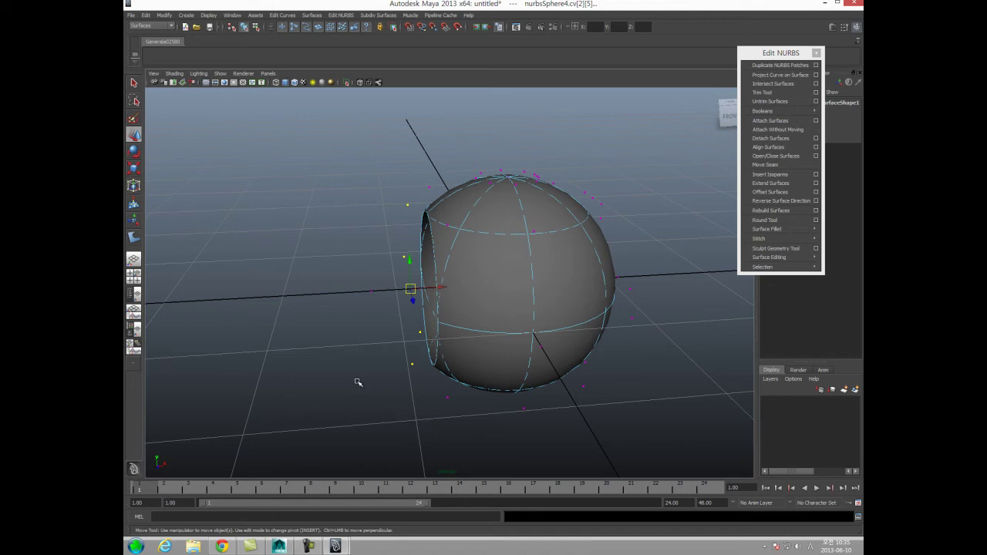
Return to object mode and delete the trimmed sphere
key("F8")
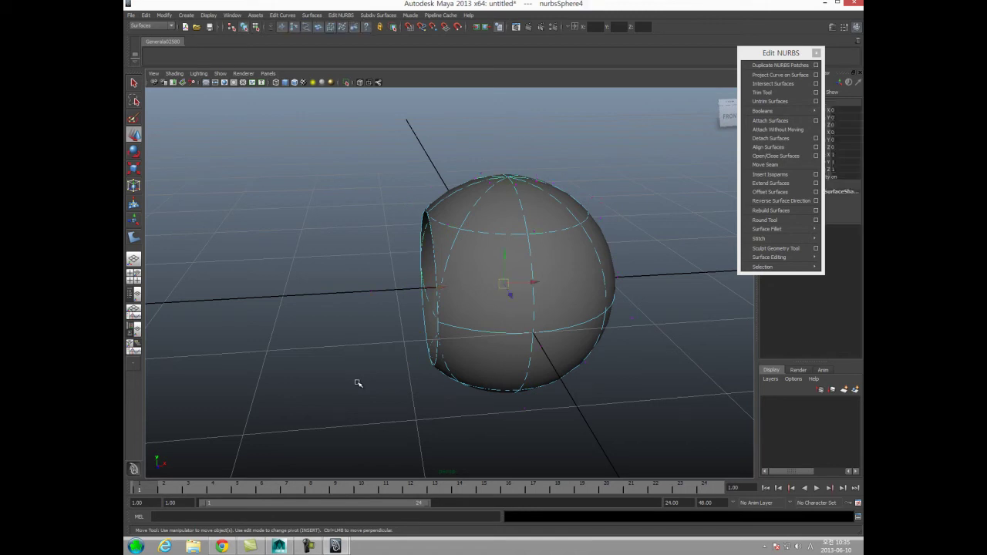
left_click_drag(387, 371, 388, 368, "alt")
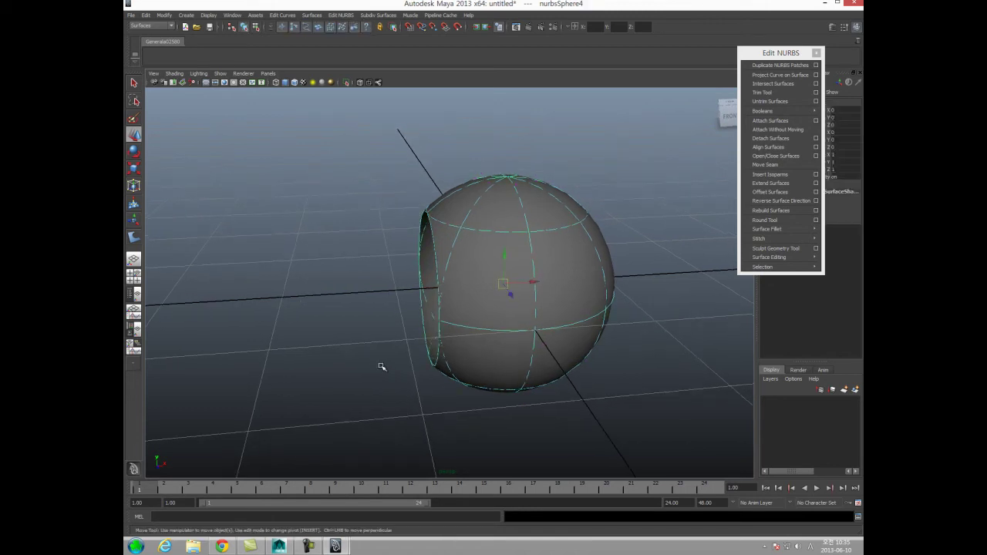
left_click(391, 356)
key("Delete")
Create two overlapping NURBS spheres, one at the origin and the other moved about 1.3 units along negative X
mouse_move(786, 113)
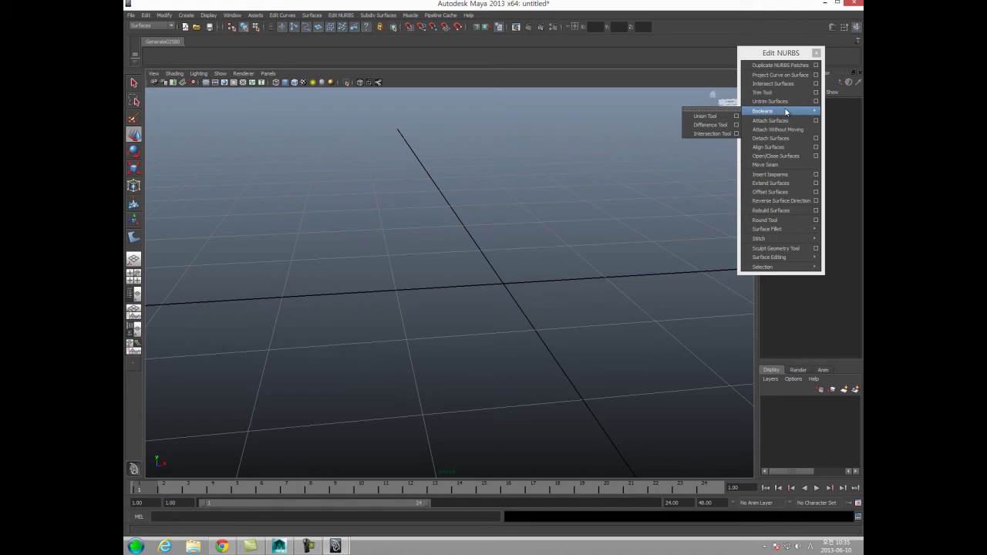
left_click(184, 15)
mouse_move(191, 29)
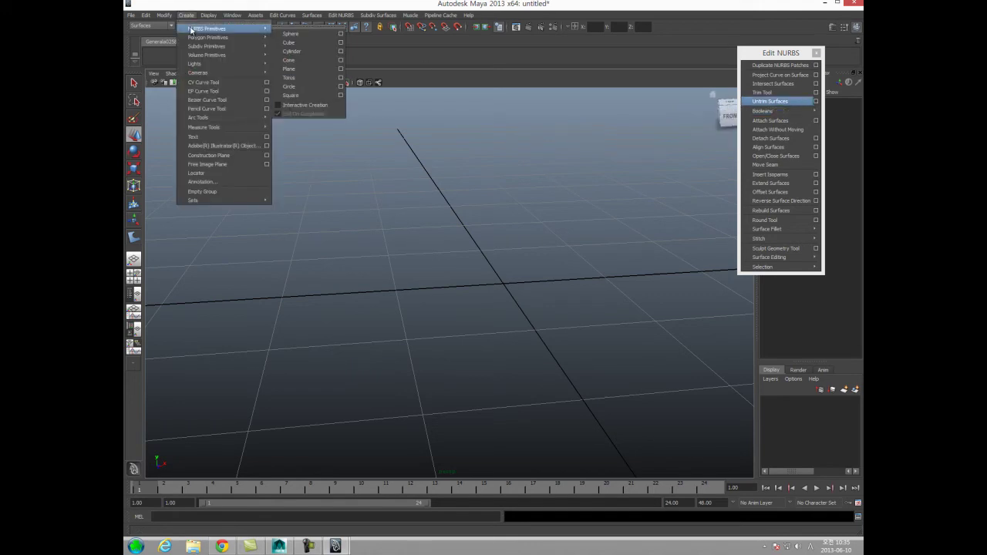
left_click(290, 34)
left_click_drag(531, 283, 489, 198)
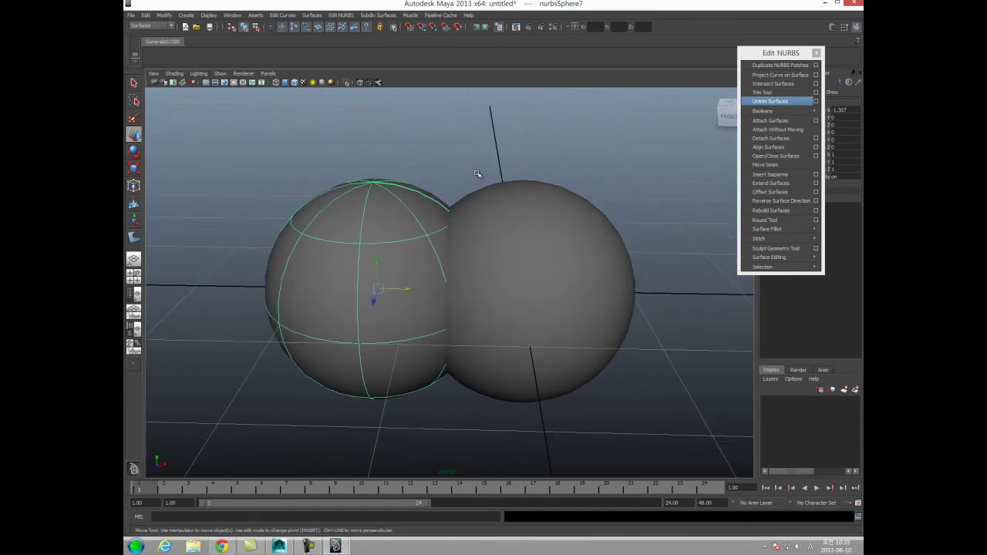
left_click(478, 173)
mouse_move(756, 113)
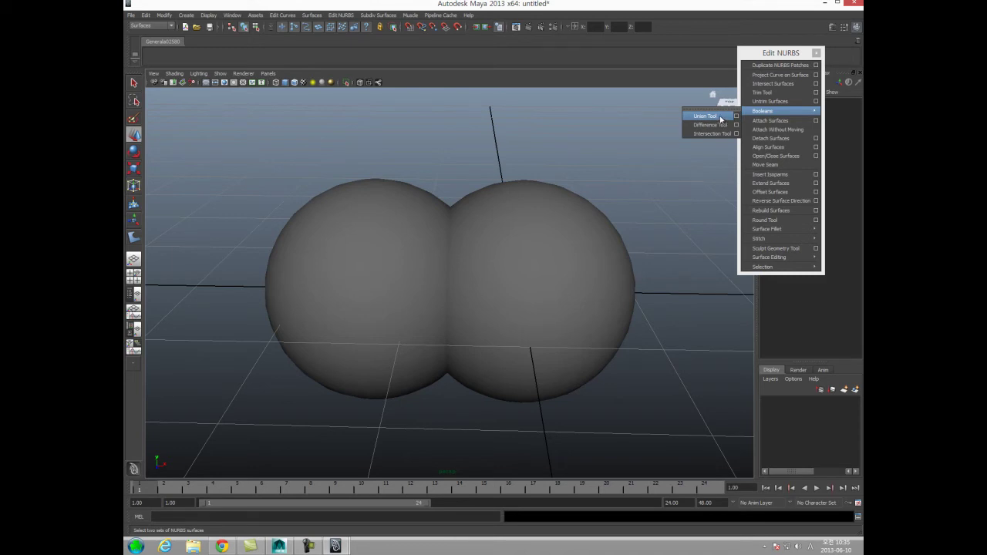
left_click(705, 116)
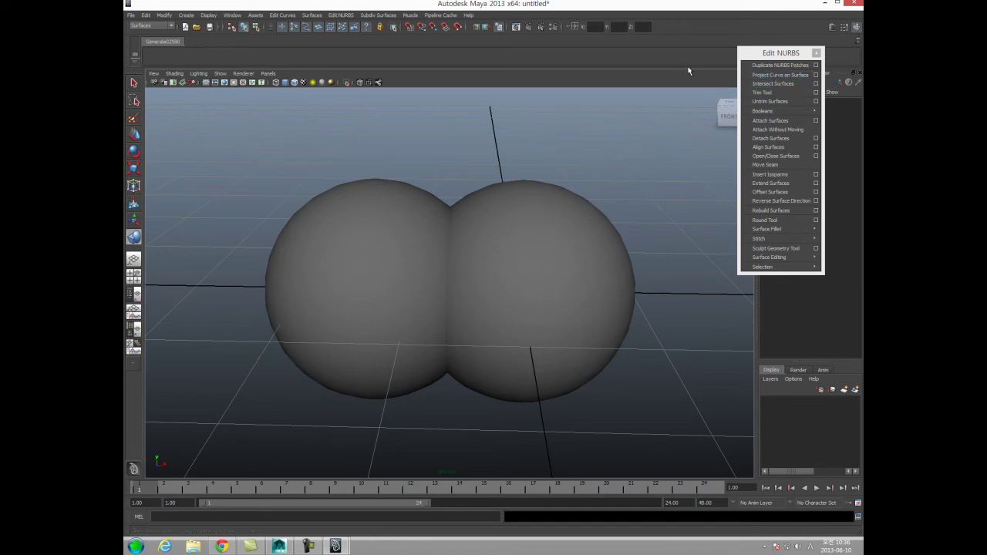
key("q")
left_click(495, 186)
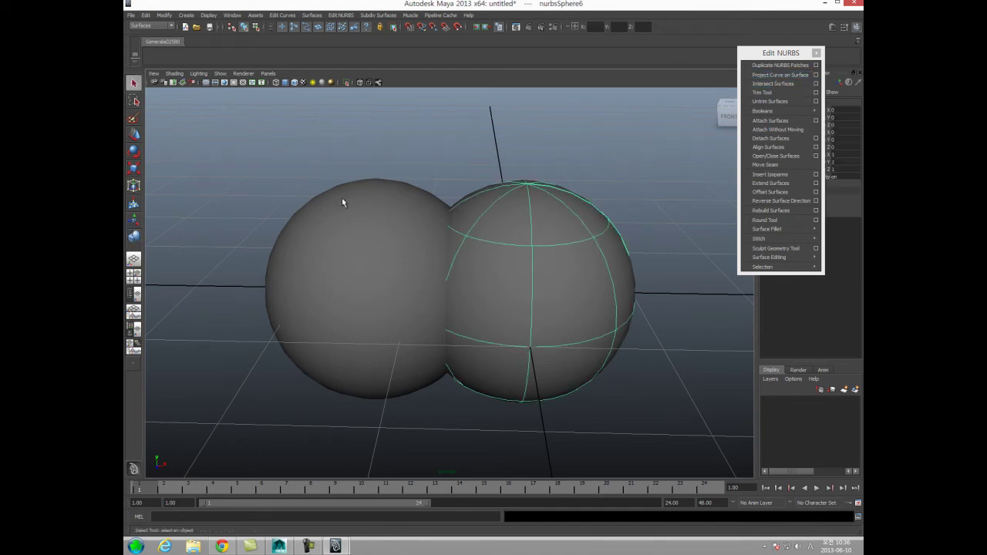
left_click(367, 206, "shift")
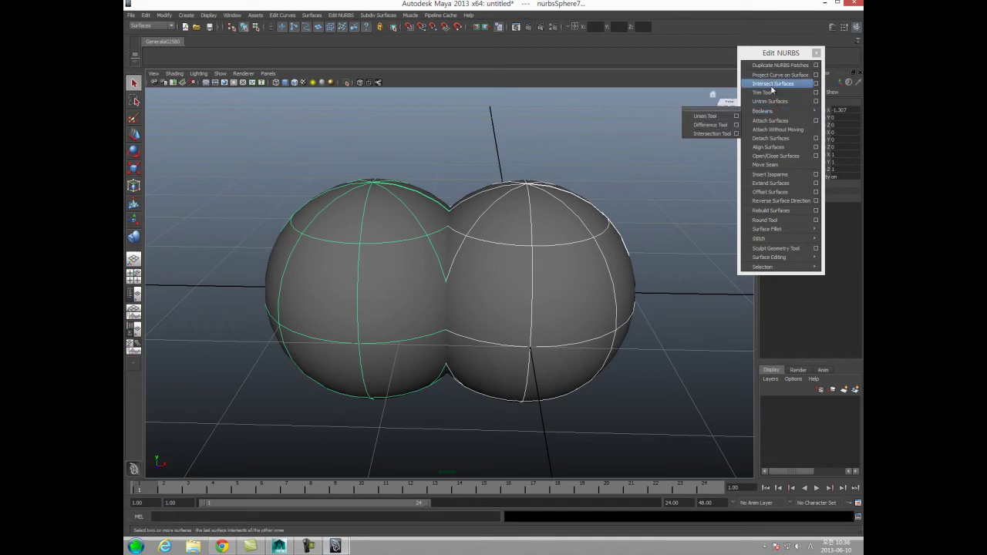
left_click(678, 132)
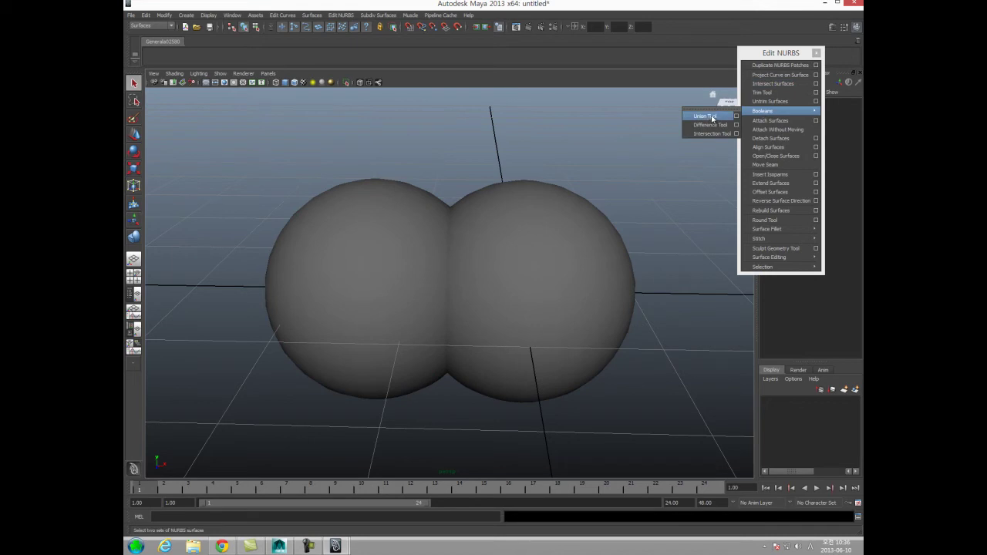
Float the Booleans commands in their own window and unite the spheres with the Union Tool, taking the origin sphere first
left_click(709, 111)
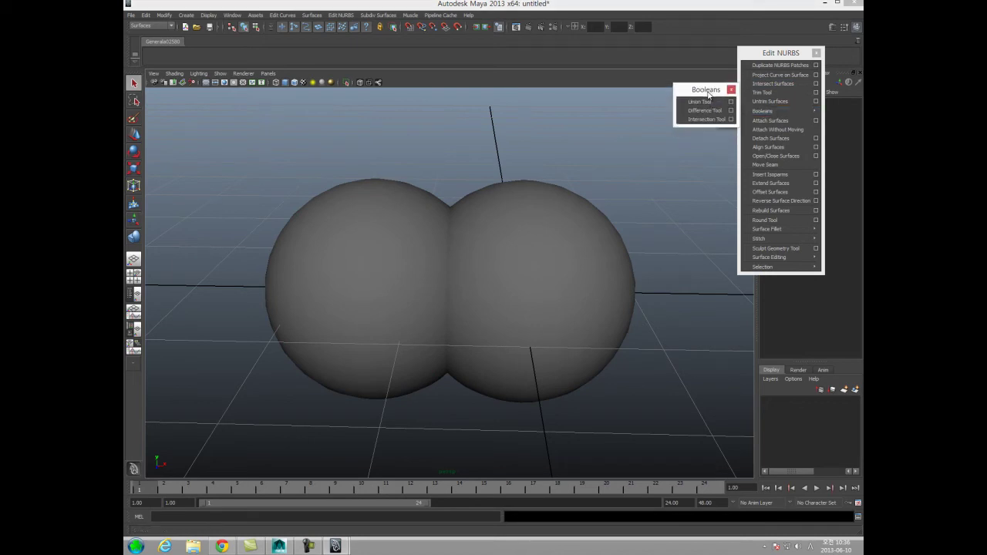
left_click(700, 101)
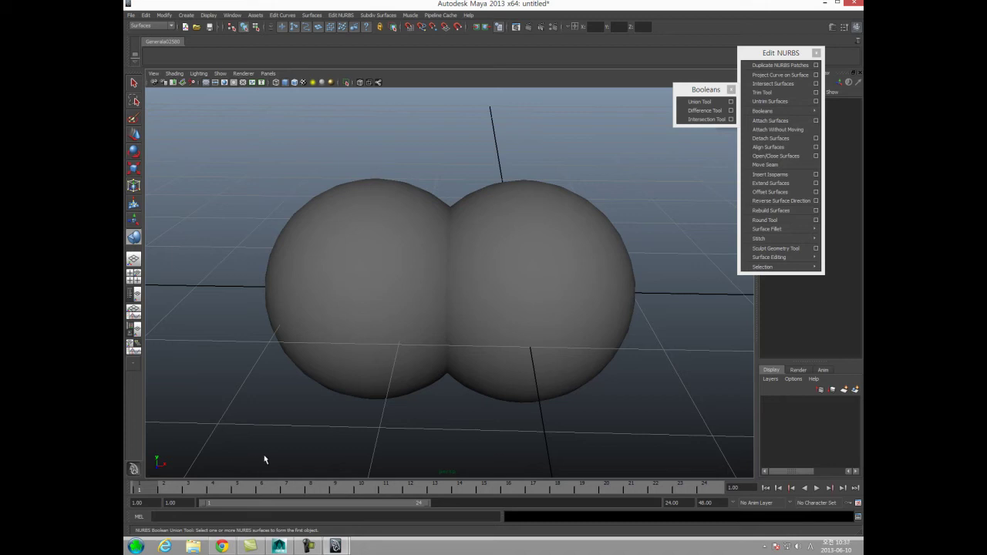
left_click(707, 105)
left_click(559, 240)
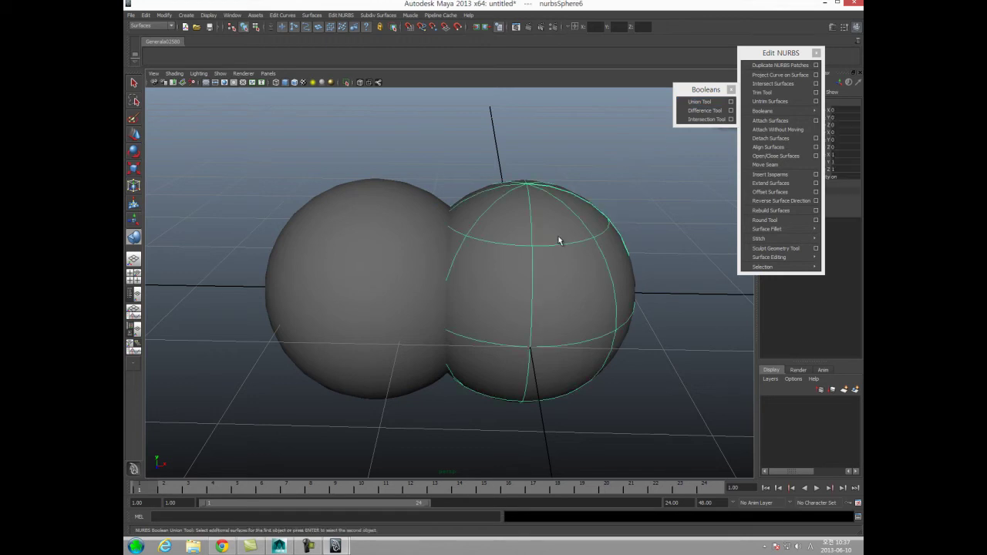
key("Return")
left_click(337, 249)
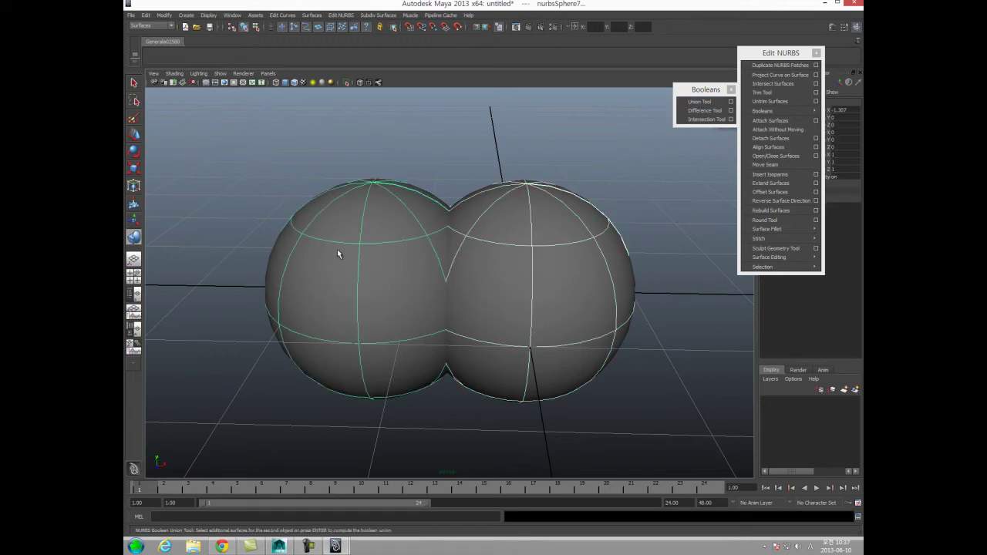
Examine the seam between the two united surfaces in wireframe and shaded display from several angles
key("4")
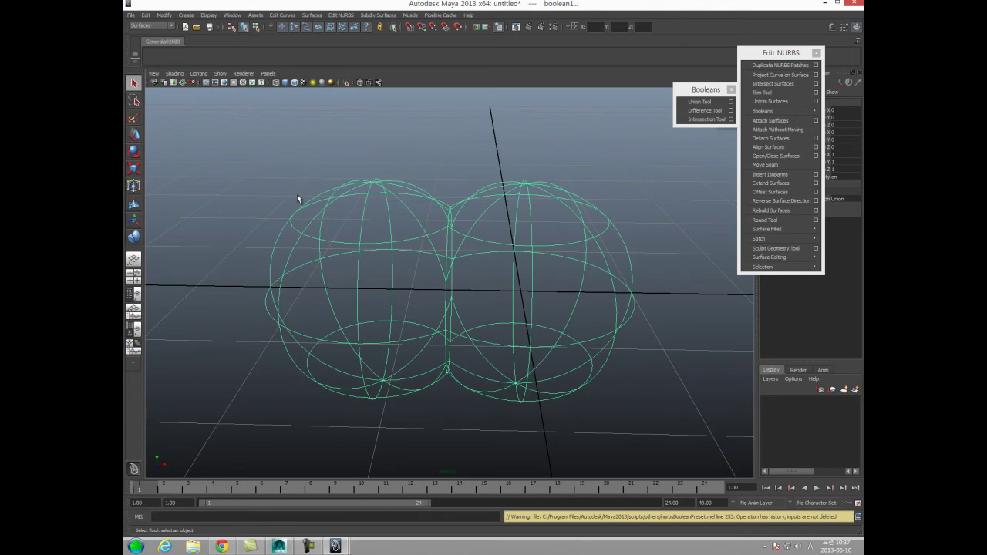
left_click(342, 244)
mouse_move(372, 267)
left_mouse_down("alt")
mouse_move(412, 255)
mouse_move(395, 186)
left_mouse_up("alt")
left_click(392, 236)
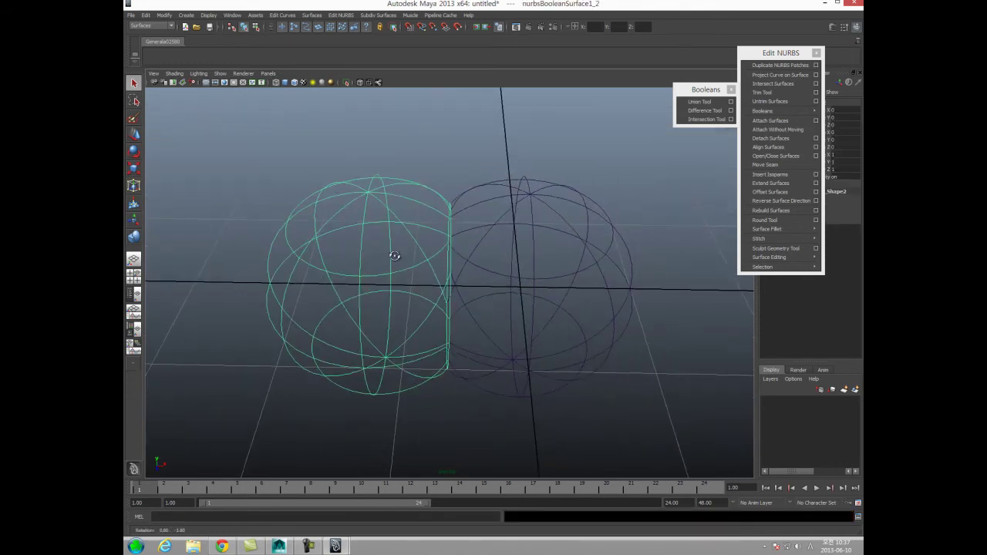
key("5")
left_click_drag(392, 241, 429, 189, "alt")
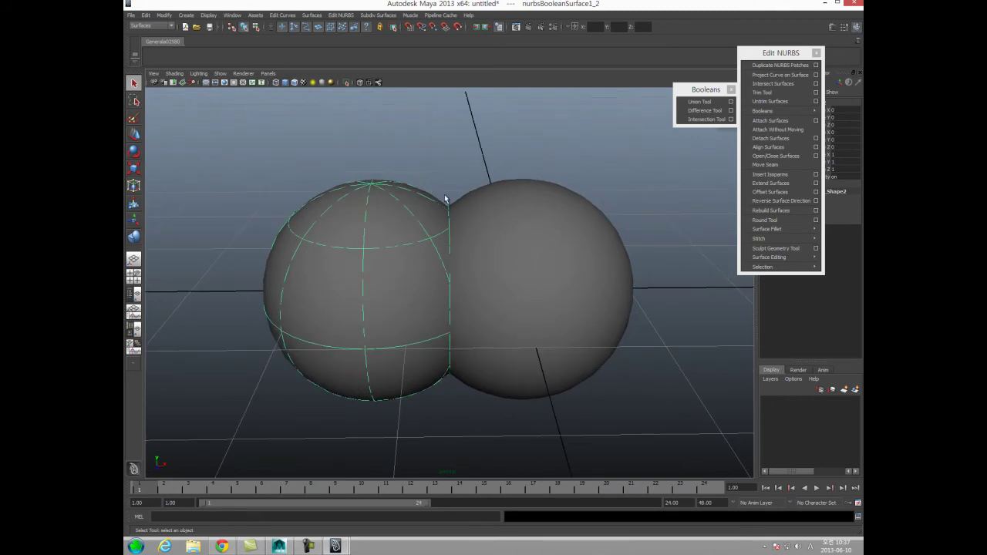
key("w")
left_click_drag(549, 289, 517, 298)
left_click_drag(403, 309, 476, 280, "alt")
Select both surfaces of the Boolean union and delete them
left_click(489, 162)
left_click(509, 273)
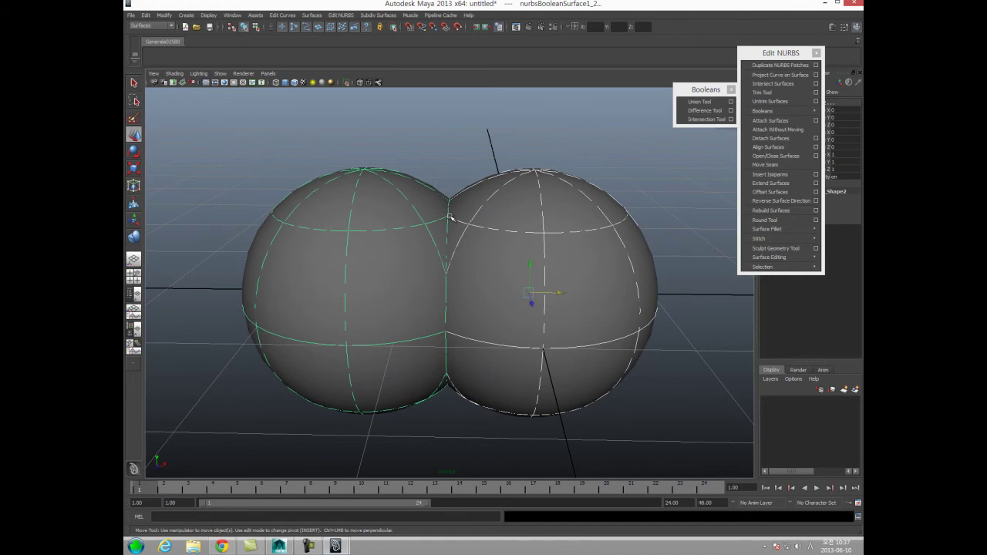
key("Delete")
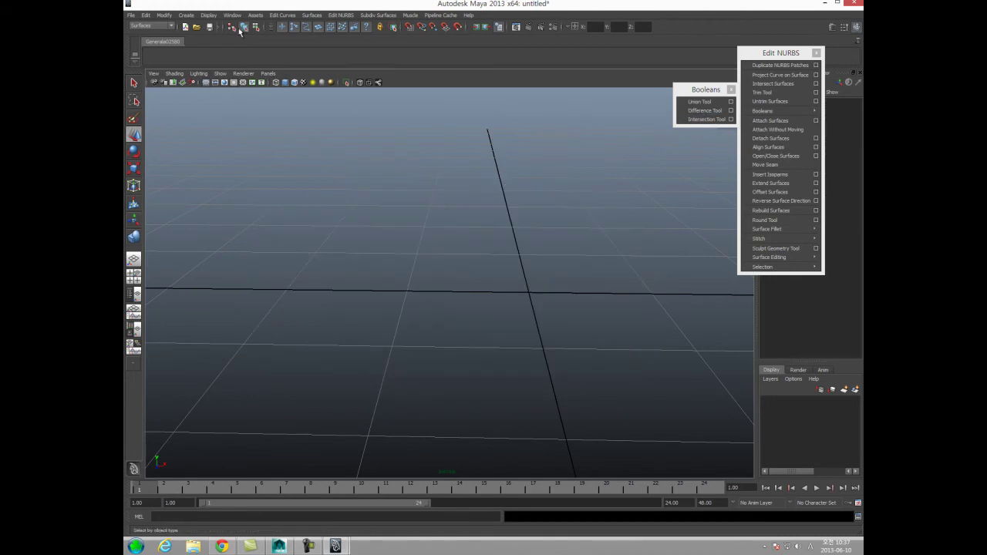
Create another pair of overlapping NURBS spheres, keeping one at the origin and moving the other about 1.7 units along negative X
left_click(186, 16)
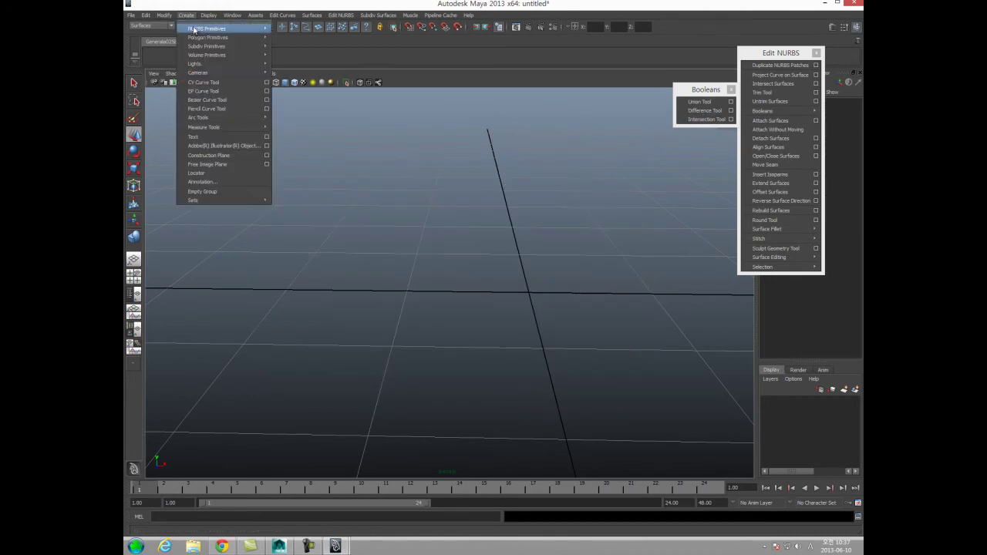
mouse_move(232, 29)
left_click(291, 35)
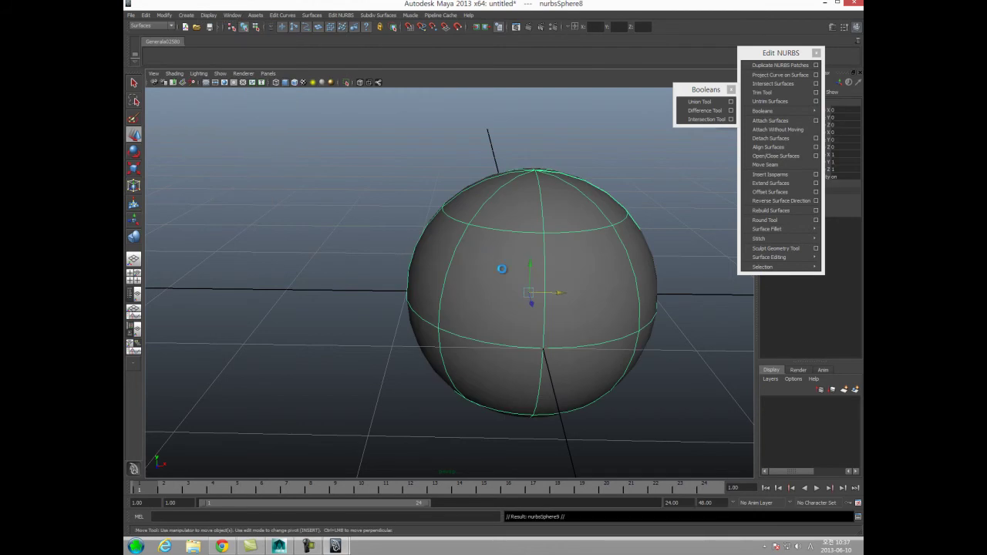
left_click_drag(565, 294, 385, 297)
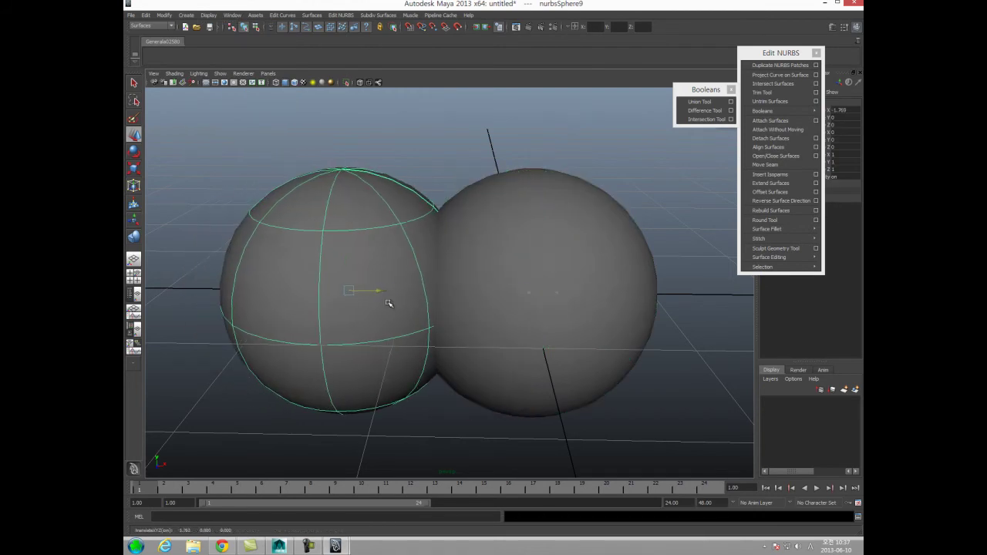
left_click(494, 153)
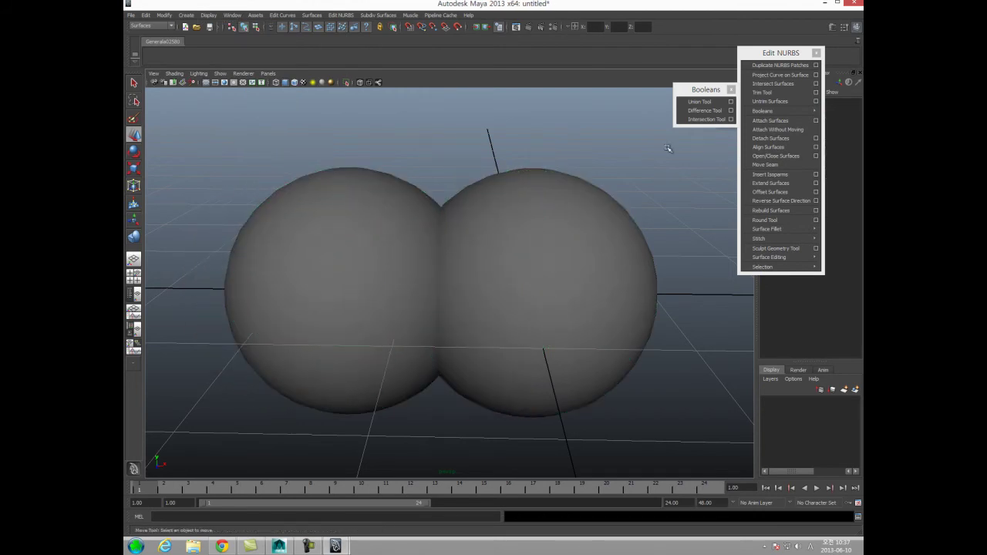
Subtract the offset sphere from the origin sphere with the Boolean Difference Tool and inspect the concave hollow from several sides
left_click(705, 110)
left_click(529, 234)
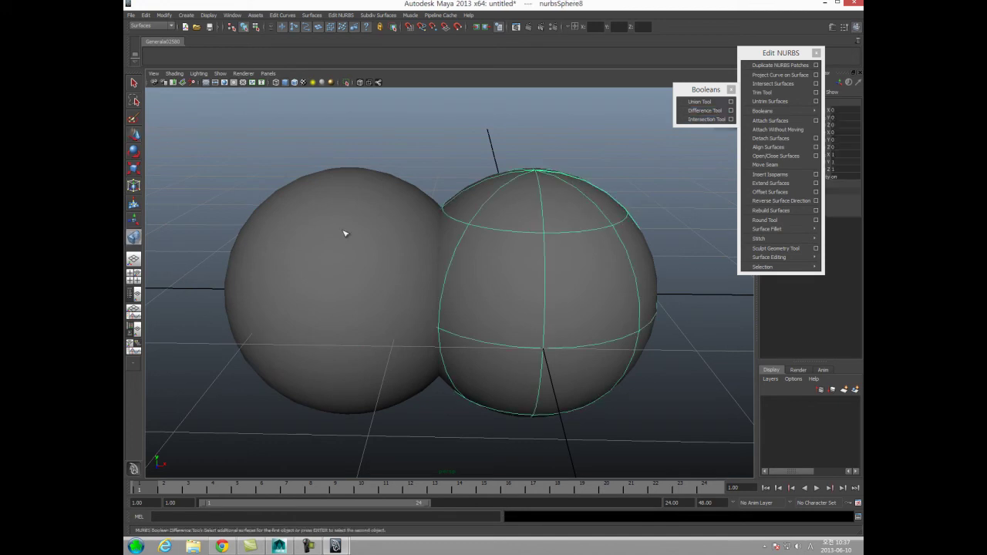
left_click(360, 244)
key("Return")
left_click_drag(356, 276, 392, 259, "alt")
right_click_drag(393, 260, 458, 303, "alt")
left_click_drag(458, 304, 441, 292, "alt")
right_click_drag(440, 292, 379, 280, "alt")
left_click_drag(378, 280, 412, 286, "alt")
left_click_drag(434, 249, 434, 247, "alt")
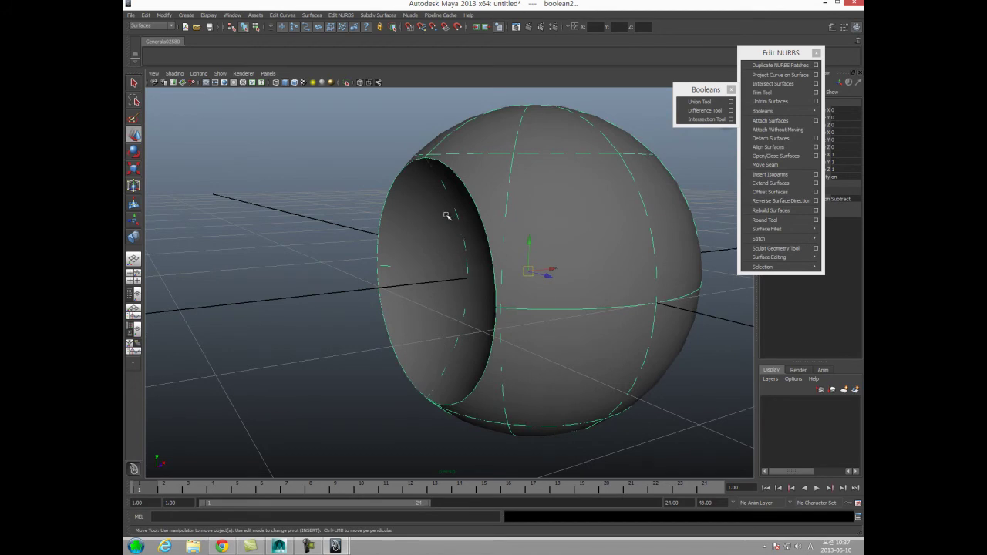
left_click_drag(463, 258, 470, 371, "alt")
Show the cut sphere's control vertices and select the ones beside the hollow's opening
left_click(313, 266)
left_click(574, 353)
right_click(530, 314)
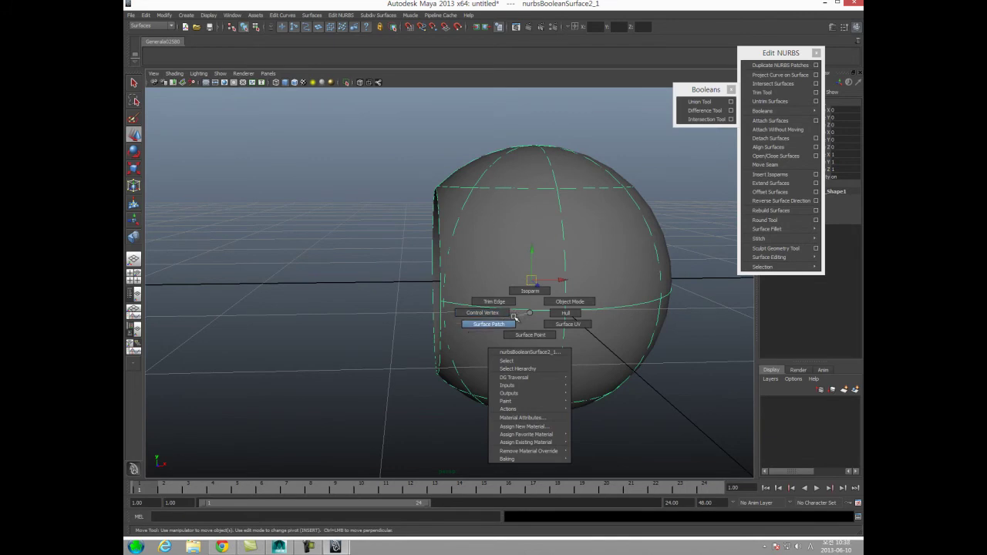
left_click(482, 312)
left_click_drag(414, 296, 404, 262, "alt")
left_click_drag(347, 262, 395, 317)
left_click_drag(395, 313, 377, 264, "alt")
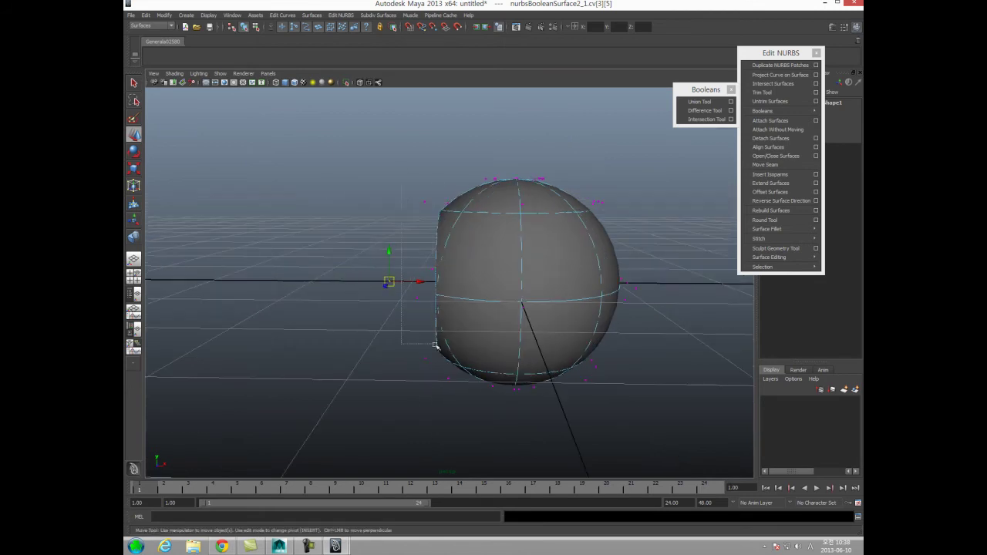
left_click_drag(430, 387, 429, 387)
left_click_drag(429, 387, 416, 360, "alt")
left_click_drag(404, 196, 442, 423)
left_click_drag(455, 297, 439, 314, "alt")
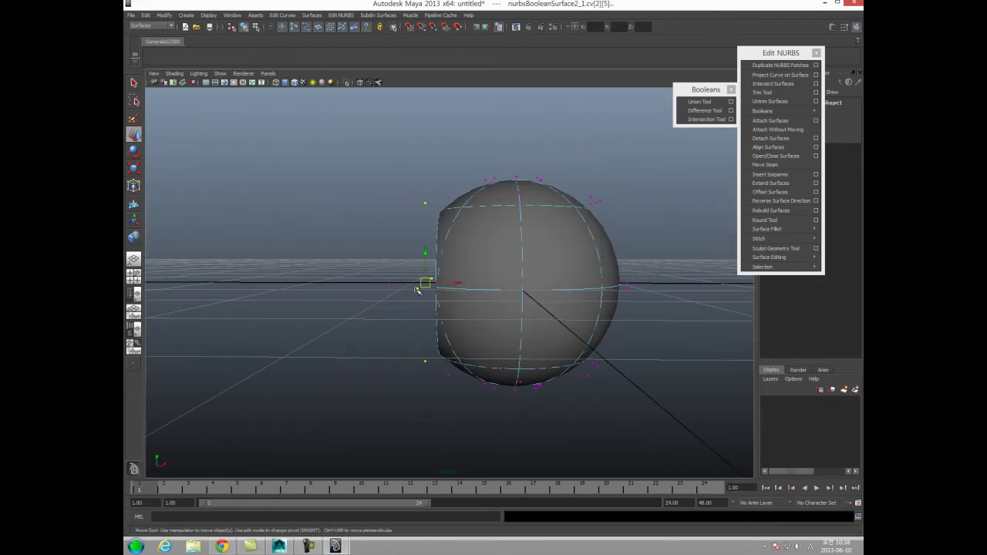
Try pulling the selected control vertices away along negative X, check against the inner surface in wireframe, and undo the move
left_click_drag(411, 266, 295, 278, "alt")
key("4")
scroll(398, 291, "up", 10)
left_click_drag(408, 241, 377, 319, "alt")
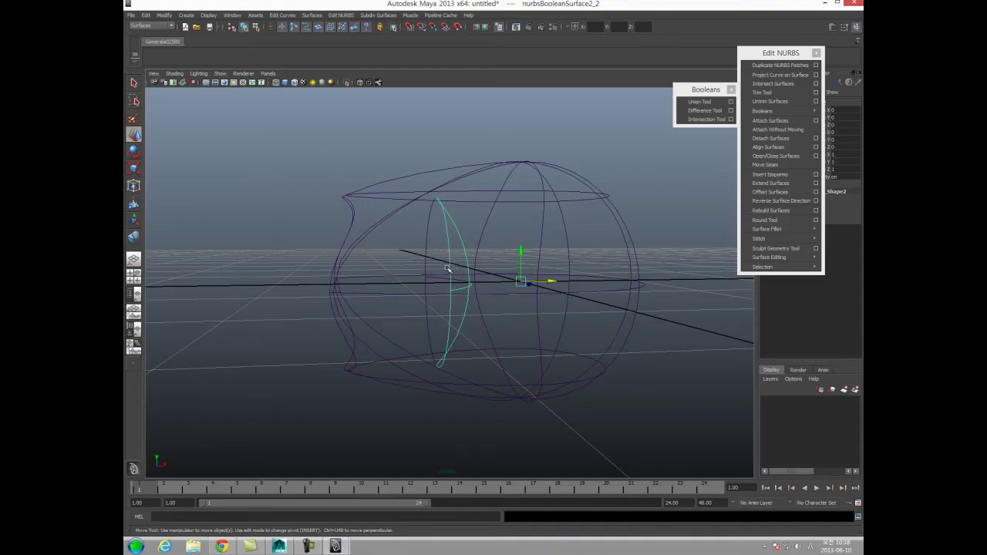
left_click(444, 275)
key("ctrl+z")
key("F8")
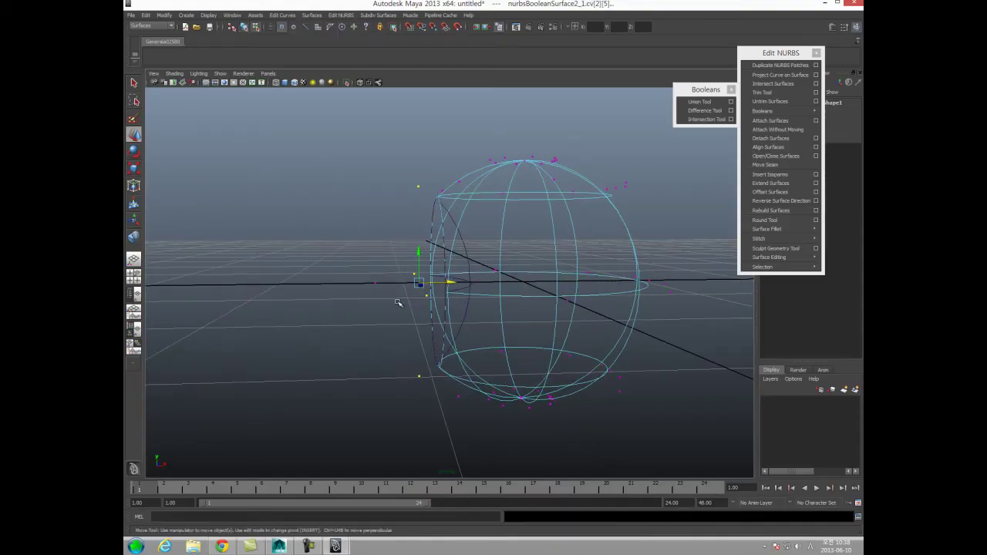
Try switching the hollow's inner surface to control vertices in wireframe, and undo back to the object selection
left_click(390, 303)
left_click_drag(390, 302, 457, 320, "alt")
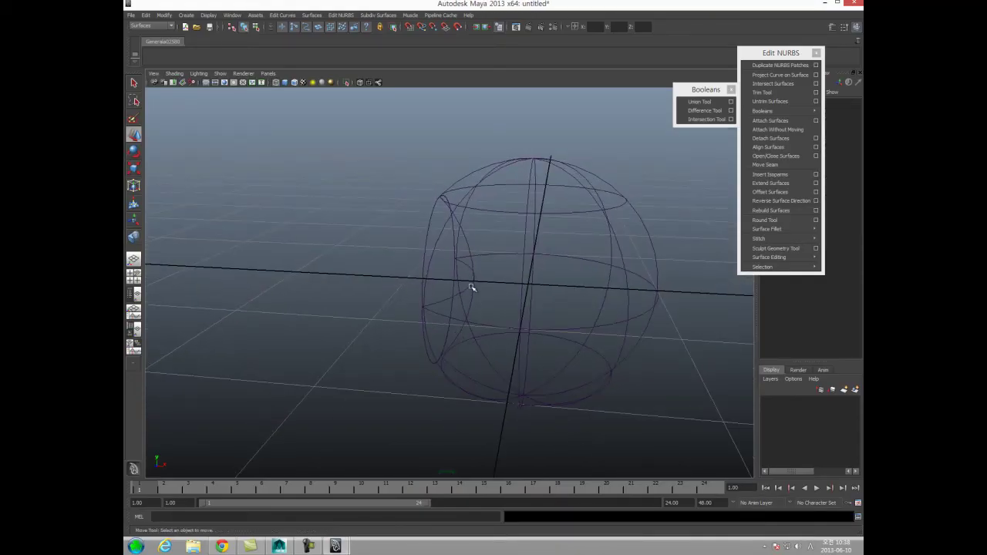
left_click(470, 287)
mouse_move(469, 287)
left_mouse_down("alt")
mouse_move(439, 289)
mouse_move(477, 275)
left_mouse_up("alt")
right_click_drag(473, 280, 457, 279)
left_click_drag(420, 303, 400, 282, "alt")
key("ctrl+z")
key("ctrl+z")
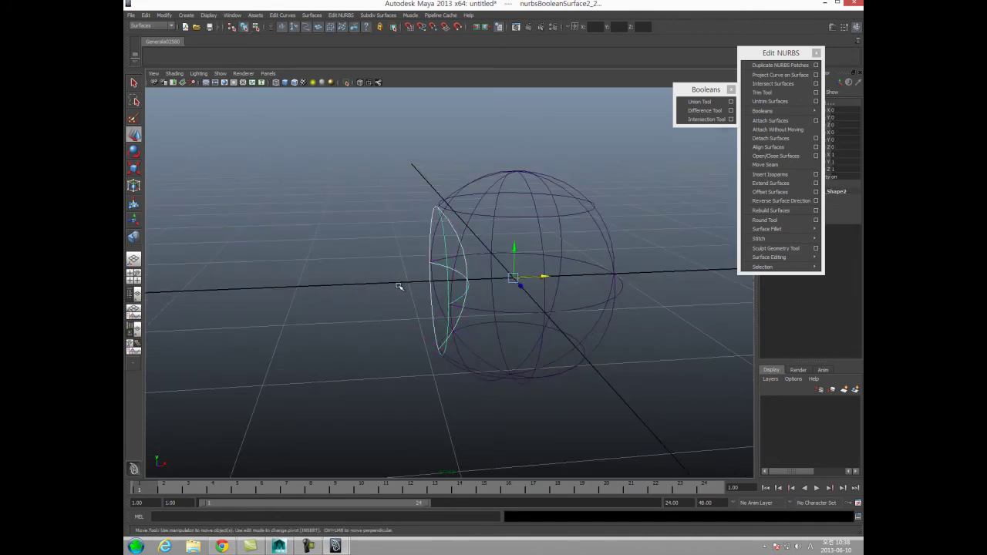
Pick the Boolean difference's surfaces one by one in wireframe to compare the outer shell with the hollow's inner pieces
left_click(415, 268)
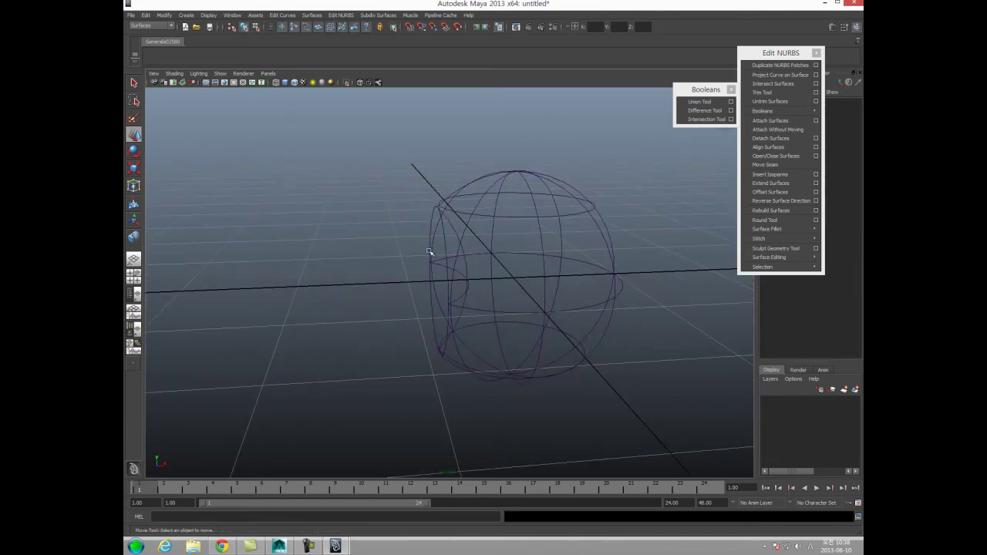
left_click(455, 267)
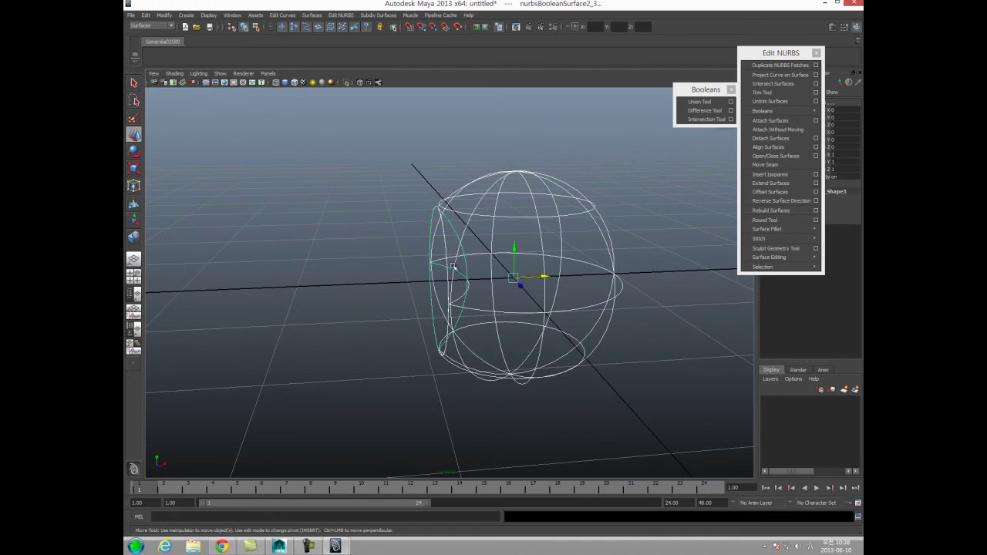
left_click(456, 227)
left_click_drag(389, 297, 408, 298, "alt")
right_click_drag(407, 298, 480, 304, "alt")
left_click_drag(480, 304, 535, 347, "alt")
left_click(465, 261)
left_click(474, 225)
left_click_drag(401, 291, 465, 252, "alt")
Examine the separate inner surfaces of the hollow in shaded and wireframe display from several angles
key("5")
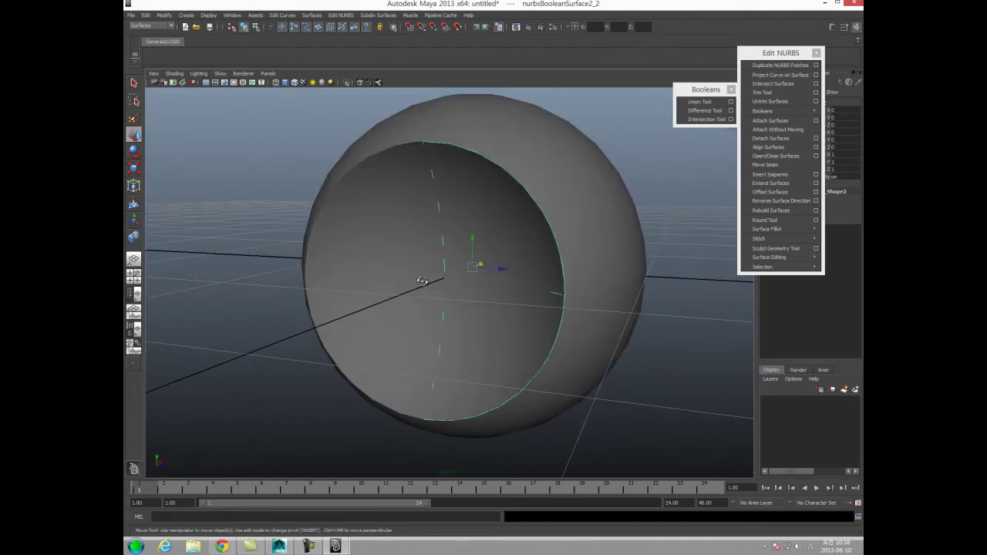
left_click_drag(425, 283, 401, 260, "alt")
left_click(402, 263)
mouse_move(406, 333)
left_mouse_down("alt")
mouse_move(370, 320)
mouse_move(387, 352)
mouse_move(383, 388)
left_mouse_up("alt")
key("4")
left_click_drag(388, 353, 410, 374, "alt")
left_click(337, 310)
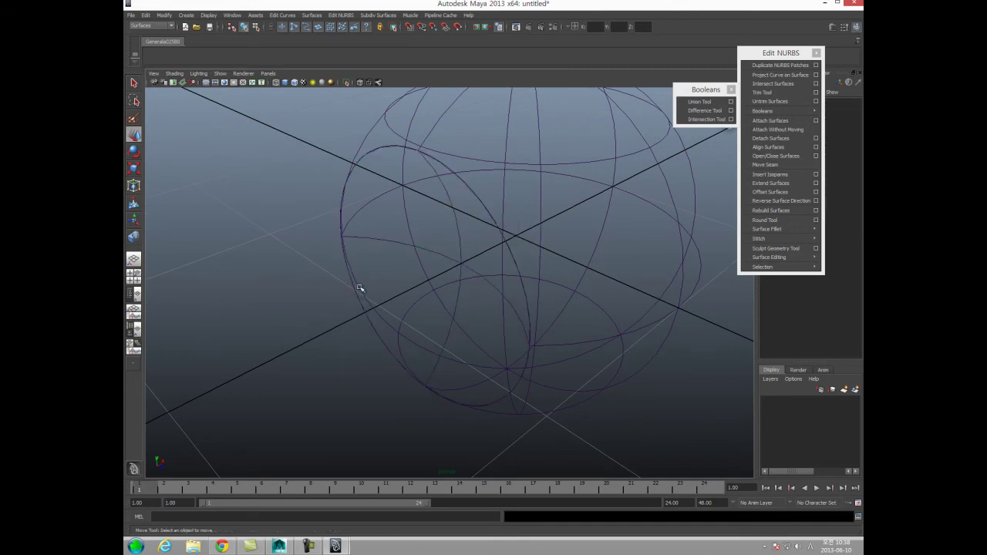
left_click_drag(392, 281, 388, 229, "alt")
left_click(382, 255)
left_click_drag(384, 269, 406, 279, "alt")
left_click(465, 287)
left_click(365, 277)
key("F8")
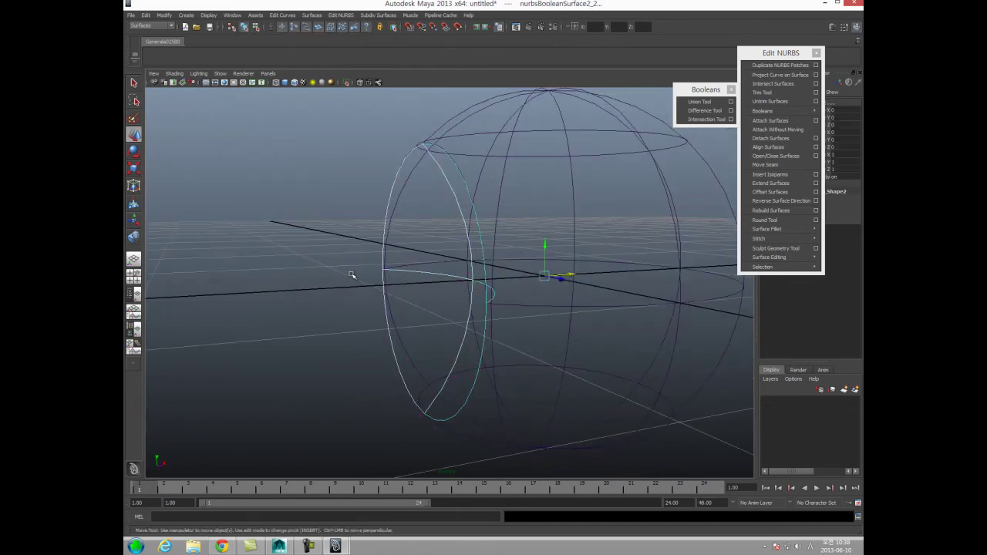
key("5")
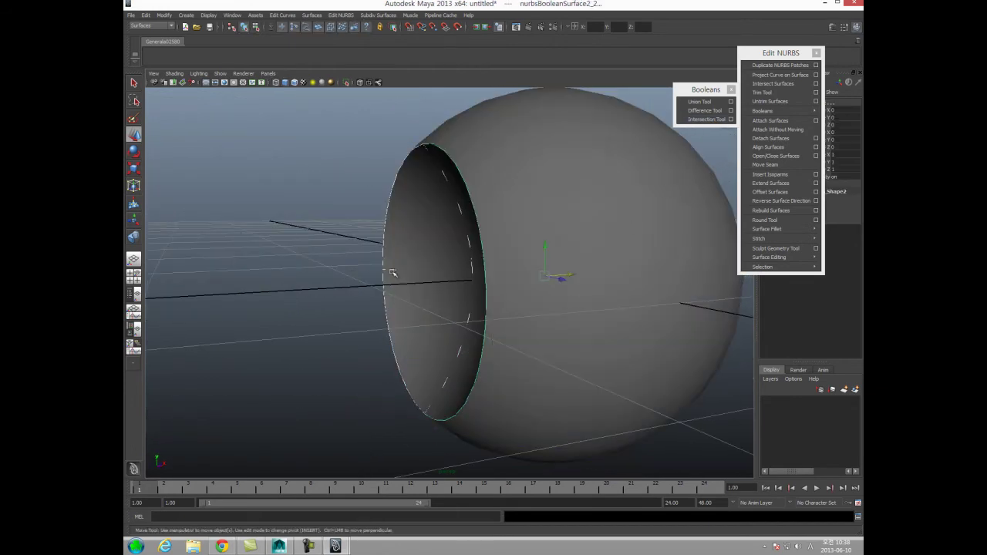
Select all surfaces of the Boolean difference and delete them
right_click_drag(459, 314, 309, 302, "alt")
left_click_drag(388, 220, 648, 366)
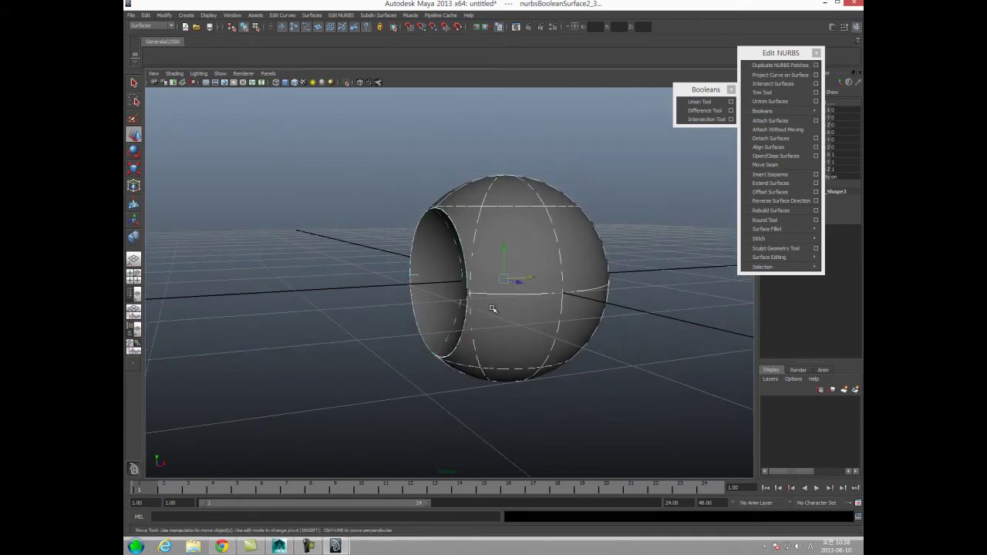
key("Delete")
Create two overlapping NURBS spheres, keeping one at the origin and moving the other about 1.1 units along negative X
left_click(164, 16)
mouse_move(223, 29)
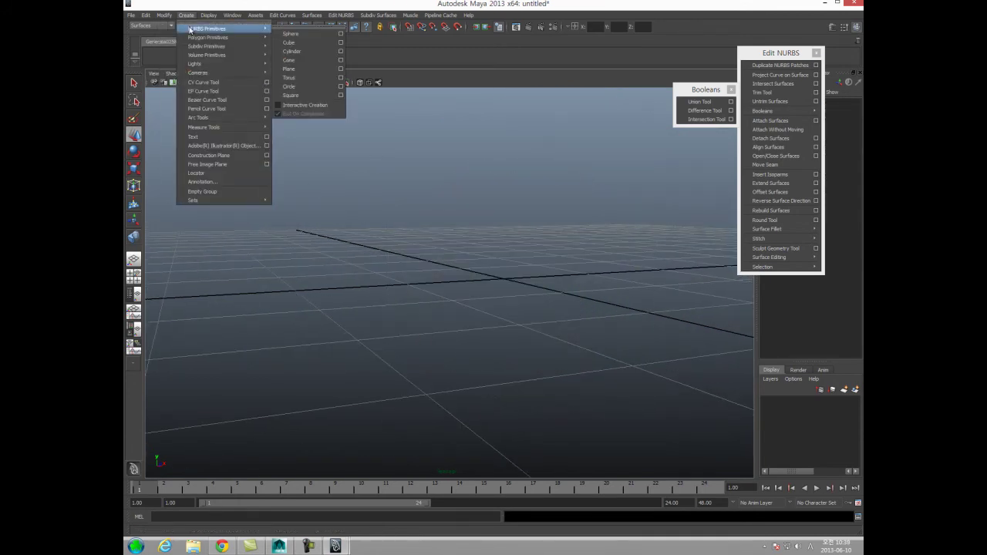
left_click(302, 36)
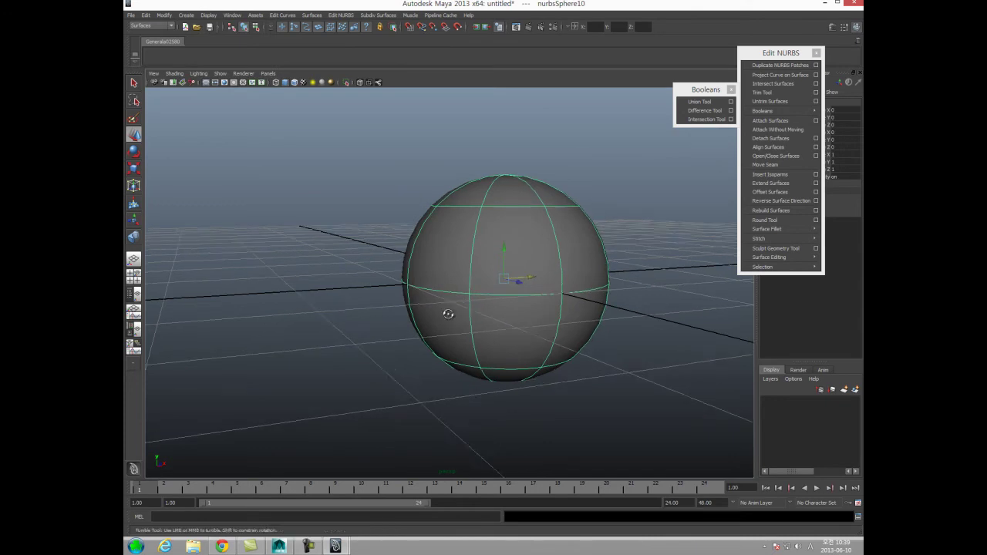
scroll(452, 310, "up", 3)
left_click_drag(531, 280, 431, 305)
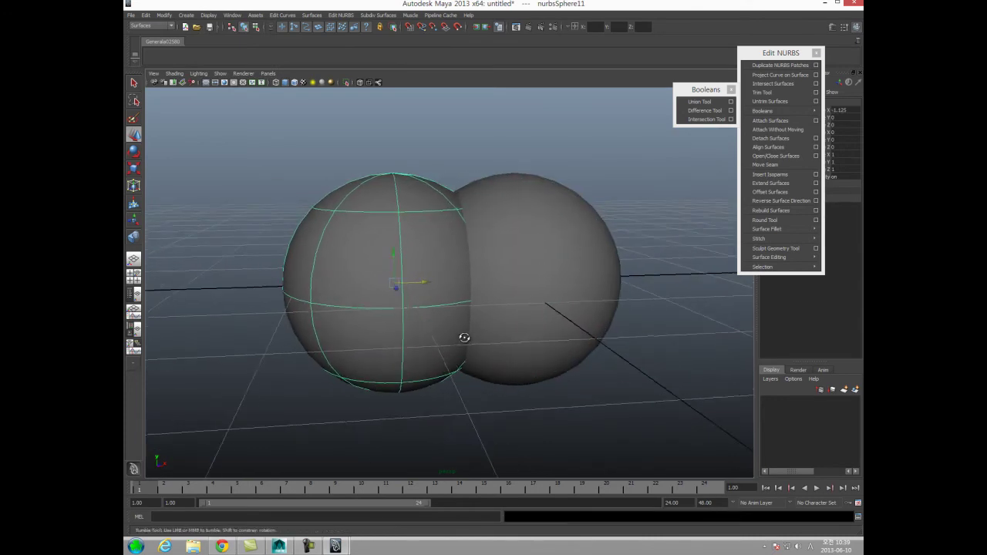
left_click_drag(473, 334, 475, 341, "alt")
left_click(622, 197)
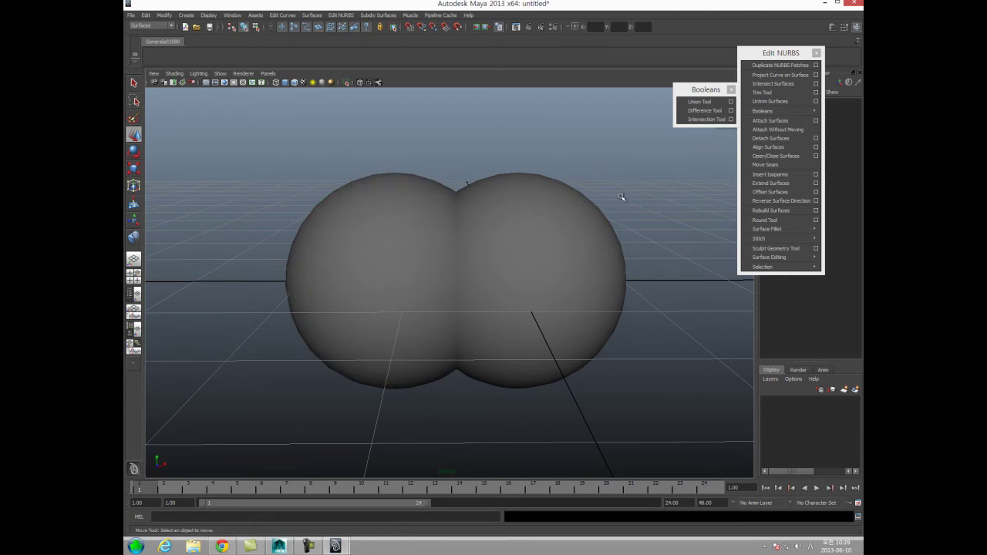
Intersect the origin sphere with the offset sphere using the Boolean Intersection Tool and inspect the lens-shaped result
left_click(707, 120)
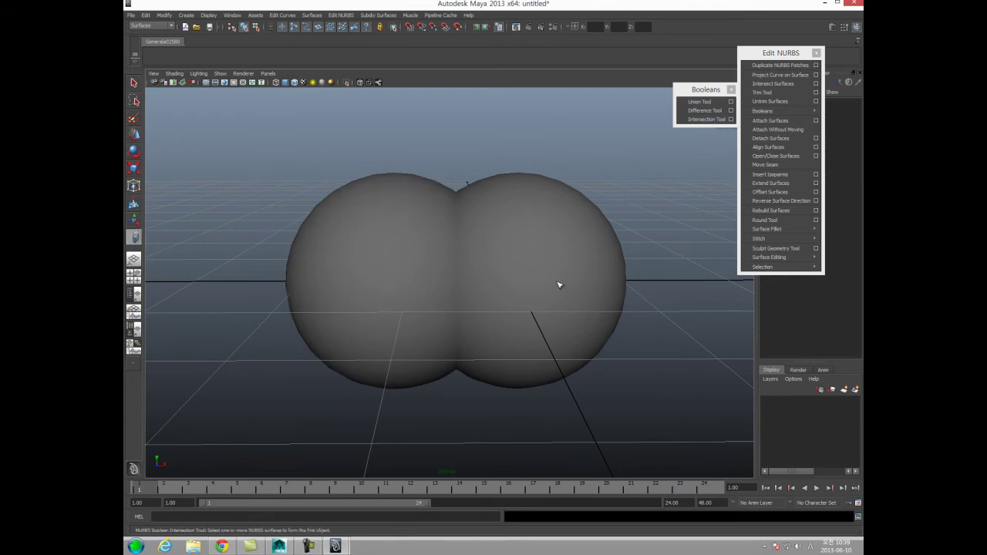
left_click(584, 324)
left_click(324, 292)
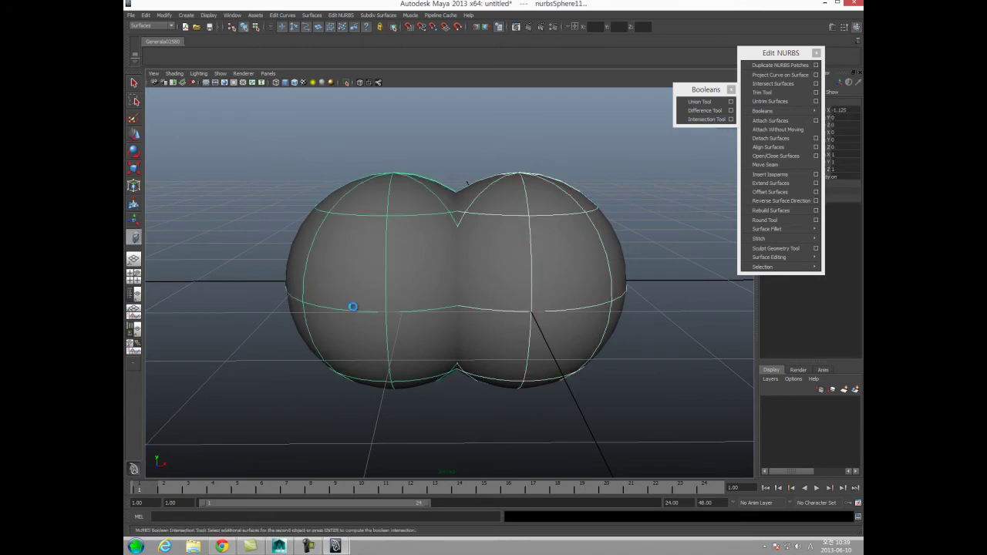
left_click_drag(343, 305, 450, 304, "alt")
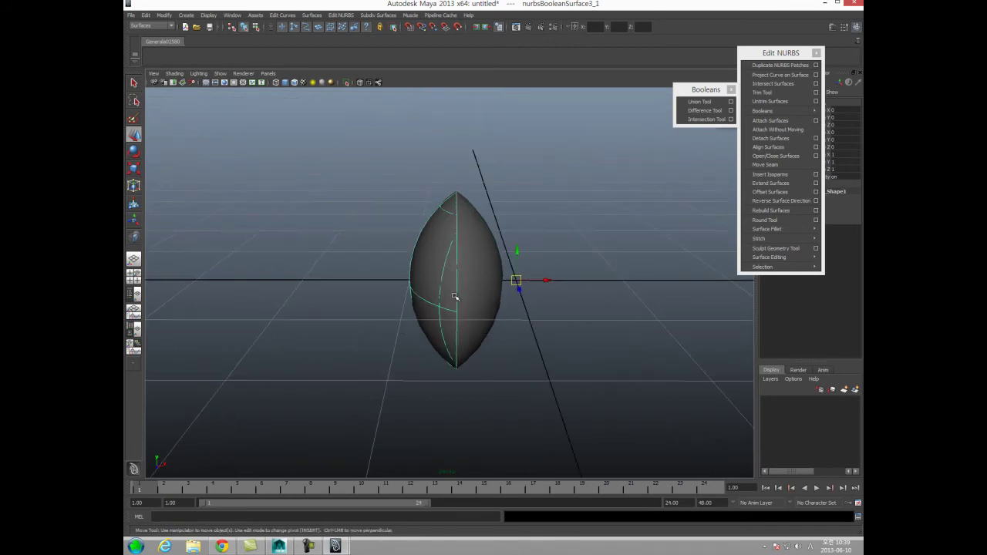
key("F8")
key("F8")
left_click_drag(363, 321, 415, 350, "alt")
Delete both surfaces of the lens-shaped intersection and dismiss the floating Booleans commands
left_click_drag(348, 203, 644, 399)
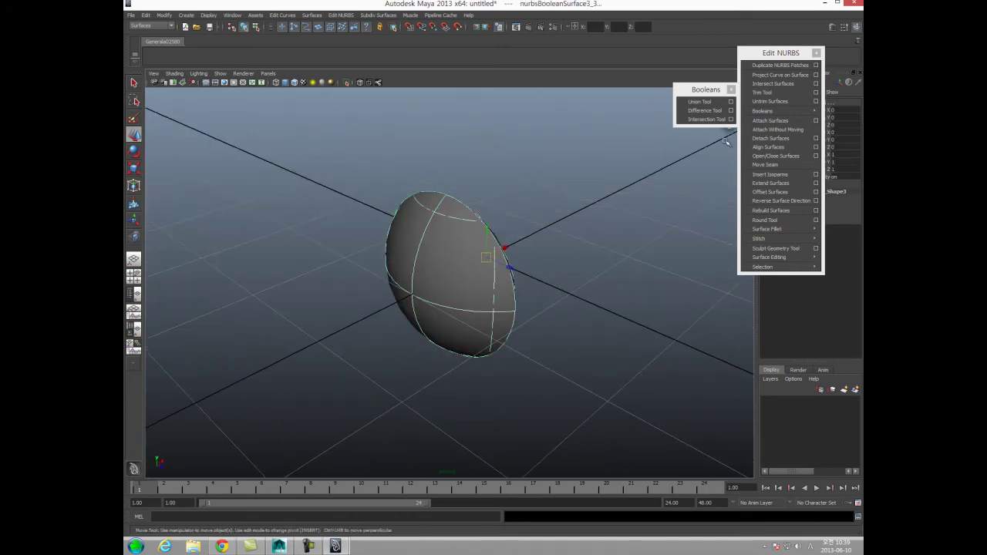
key("Delete")
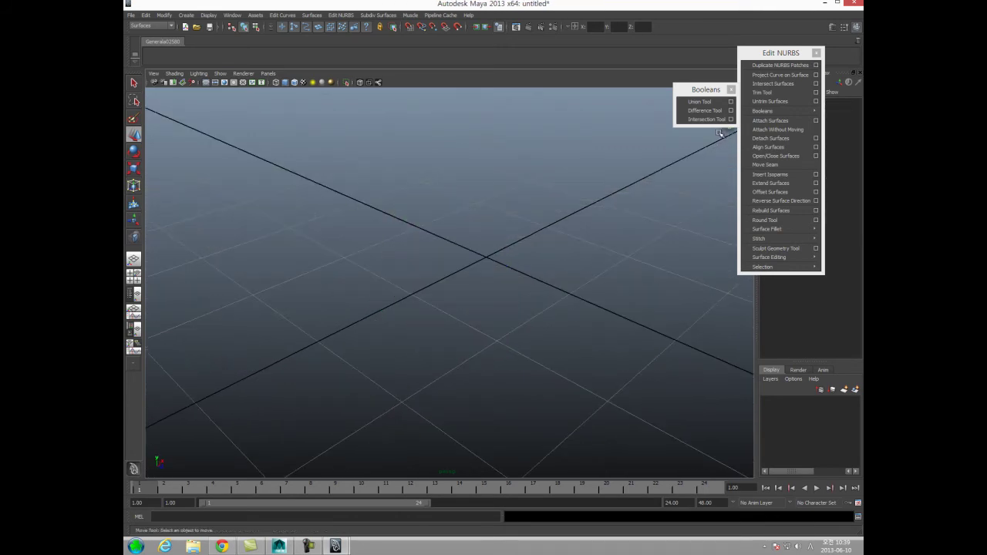
left_click(731, 89)
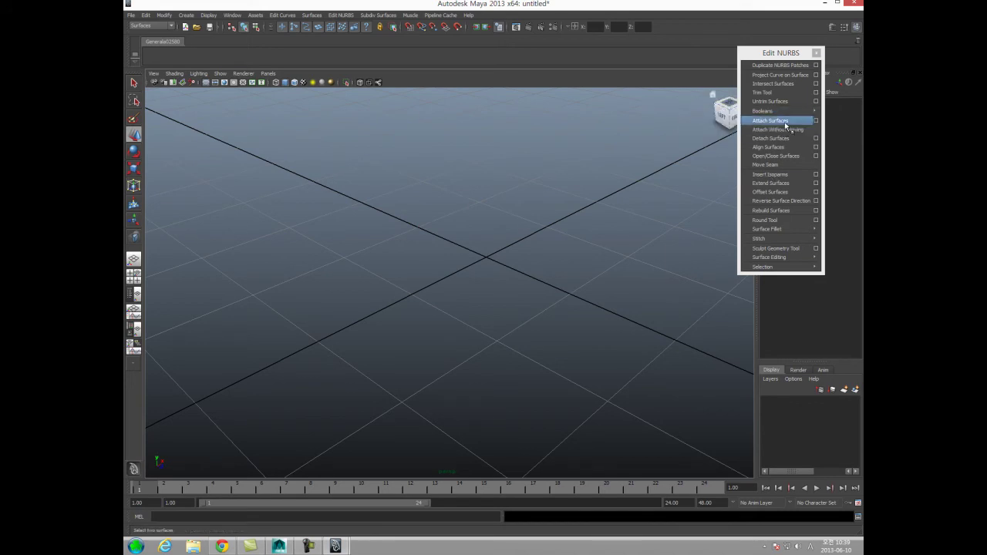
Create a NURBS plane at the origin and set its patches to 3 in both U and V
left_click(185, 16)
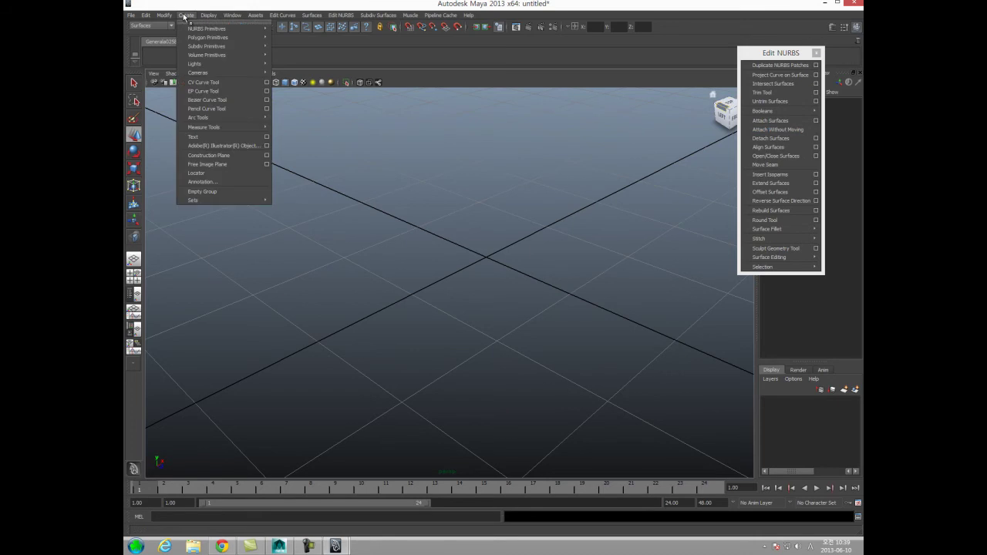
mouse_move(193, 29)
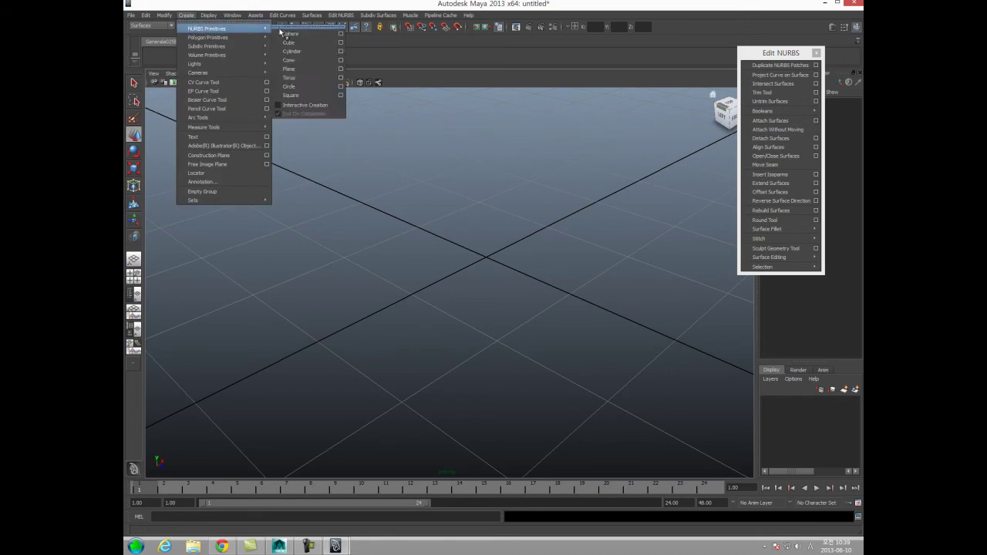
left_click(289, 69)
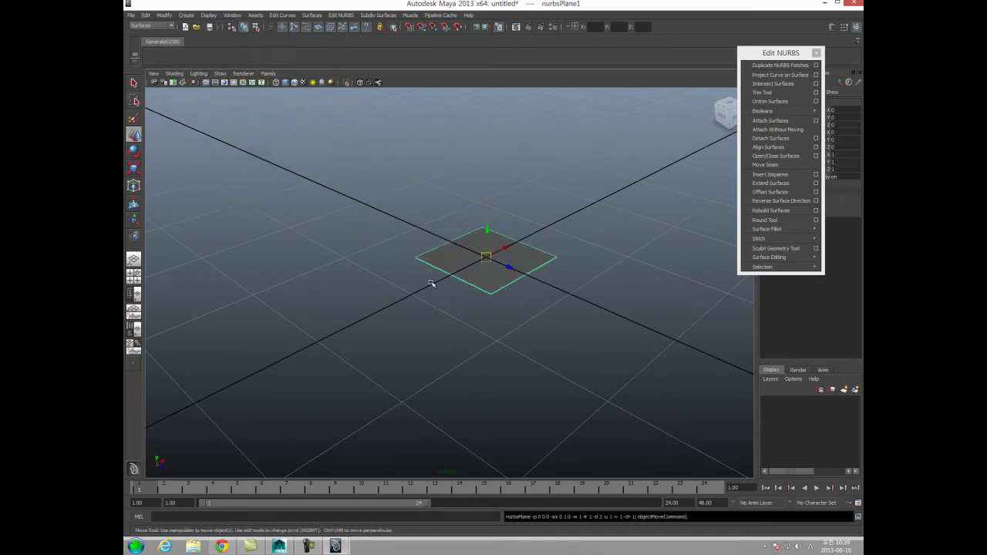
left_click_drag(465, 293, 481, 303, "alt")
left_click_drag(751, 56, 672, 115)
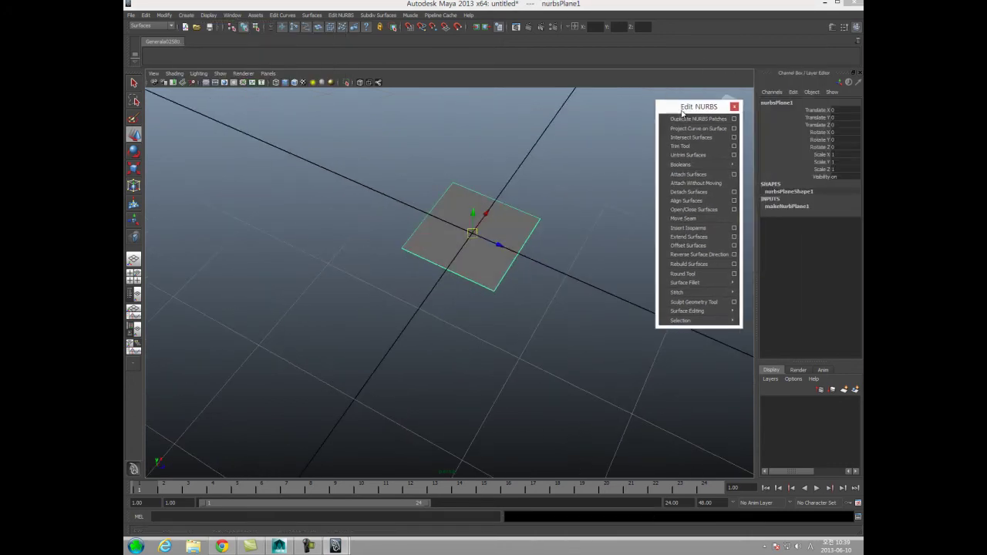
left_click(780, 207)
left_click_drag(846, 228, 846, 236)
type("3")
key("Return")
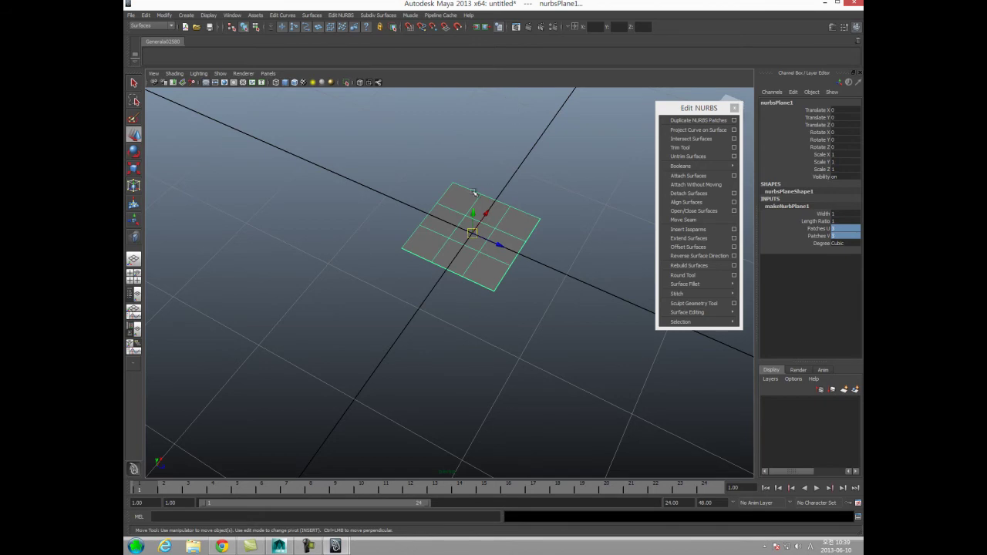
Duplicate the plane and move the copy about 1.05 units along Z, leaving a narrow gap between the two
scroll(448, 212, "up", 3)
left_click_drag(448, 212, 396, 270, "alt")
left_click(386, 278)
key("ctrl+d")
left_click_drag(469, 245, 631, 253)
mouse_move(504, 278)
left_mouse_down("alt")
mouse_move(514, 284)
mouse_move(485, 282)
mouse_move(495, 286)
left_mouse_up("alt")
Select both planes, join them with Attach Surfaces, and display the result in wireframe
left_click_drag(465, 128, 535, 244)
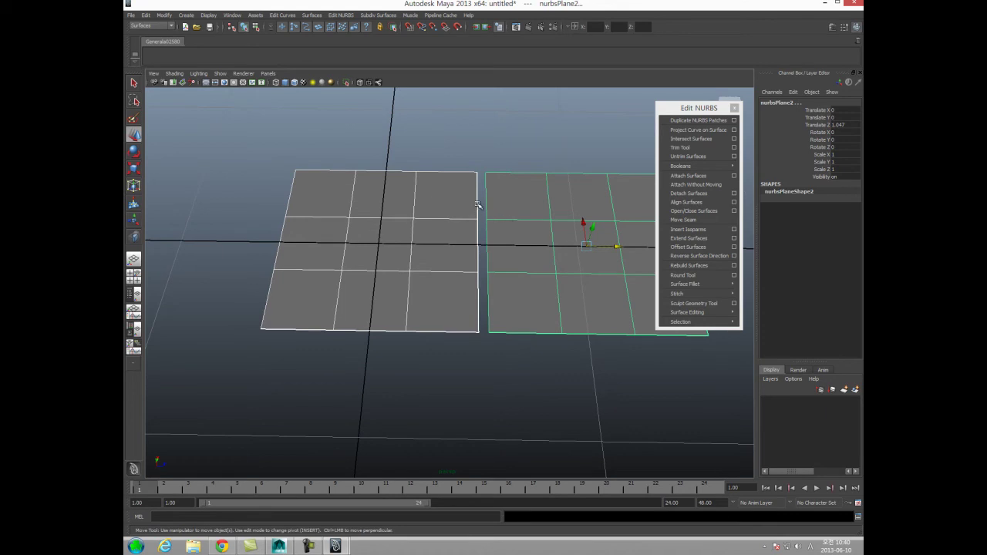
left_click(719, 179)
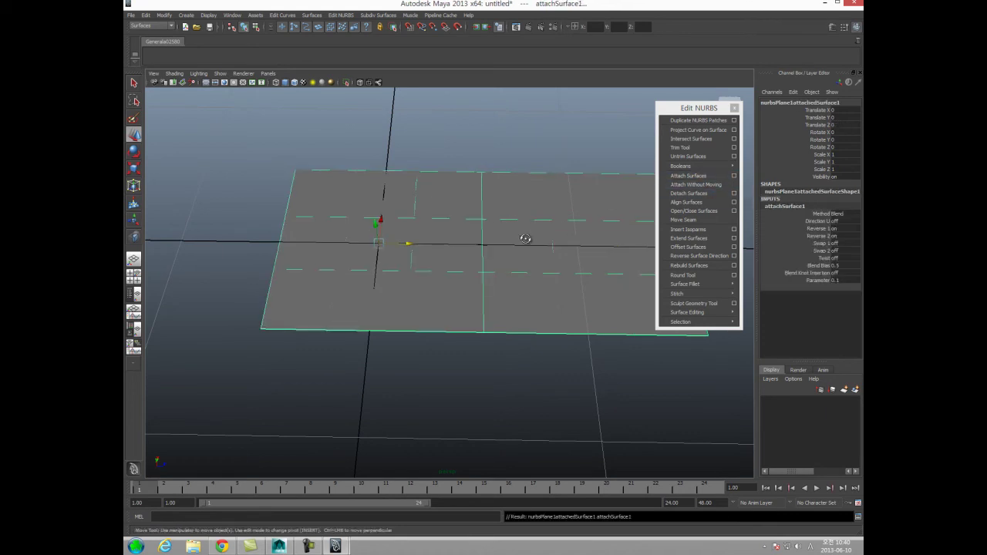
key("4")
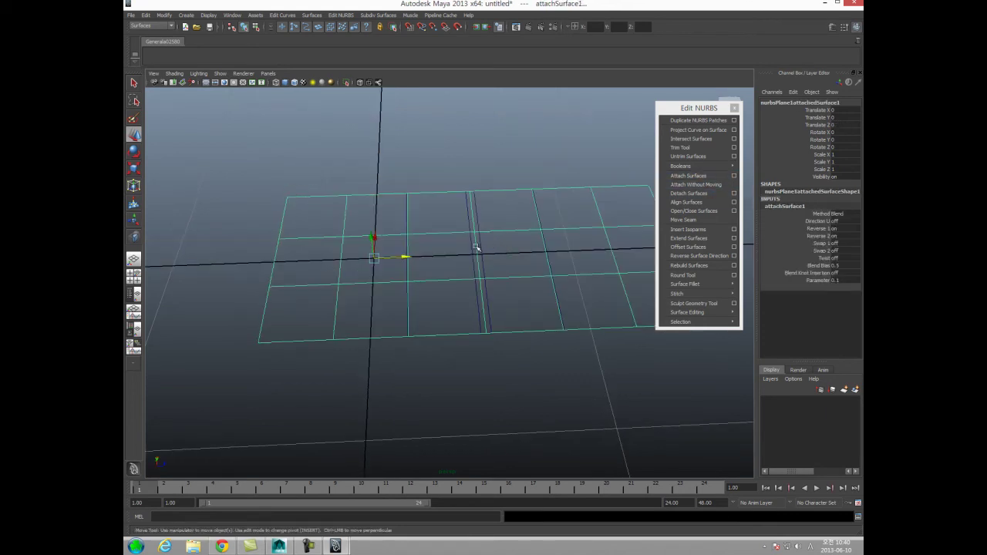
Select the original planes and the attached surface in turn to examine how they overlap at the joined seam
left_click_drag(502, 245, 476, 257, "alt")
left_click(473, 197)
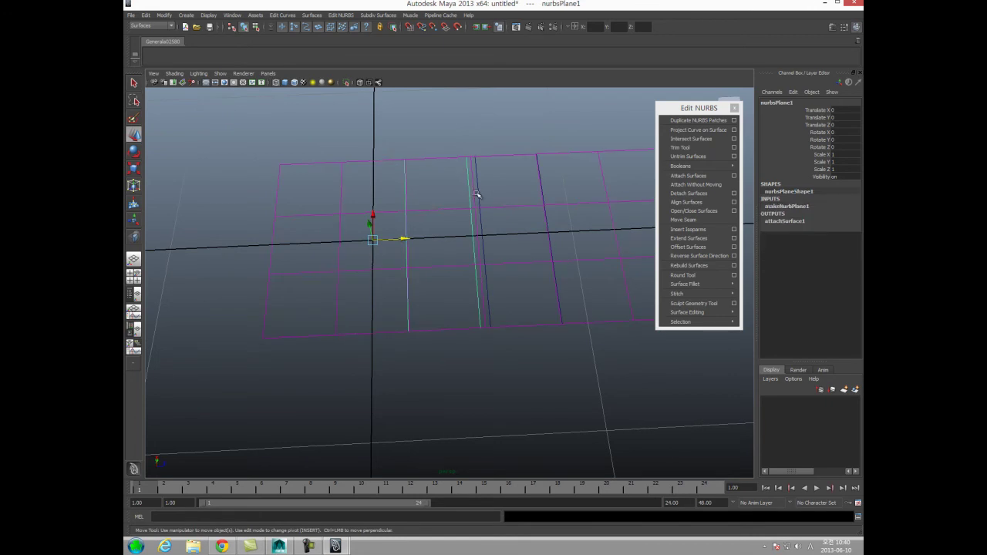
left_click(478, 193)
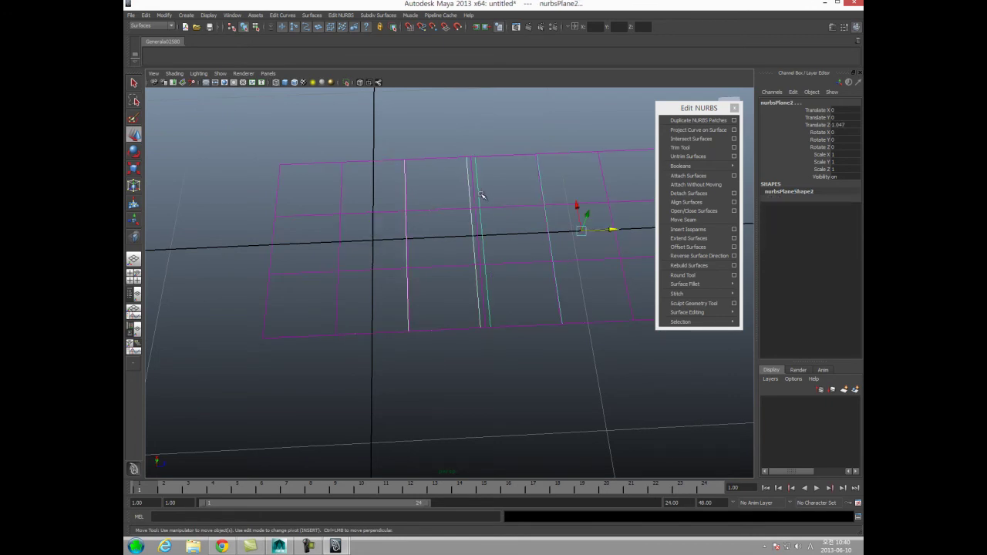
left_click_drag(421, 213, 468, 242, "alt")
left_click(475, 229)
left_click_drag(500, 288, 364, 267, "alt")
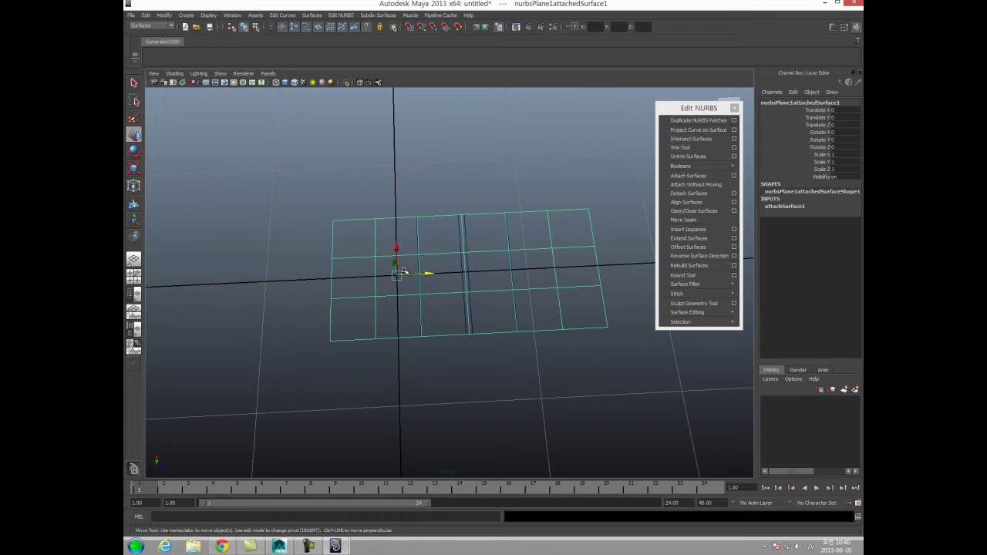
Display the attached surface in shaded mode and examine its patches around the joined seam
key("5")
mouse_move(423, 293)
right_mouse_down("alt")
mouse_move(533, 311)
mouse_move(517, 306)
right_mouse_up("alt")
left_click_drag(517, 305, 397, 276, "alt")
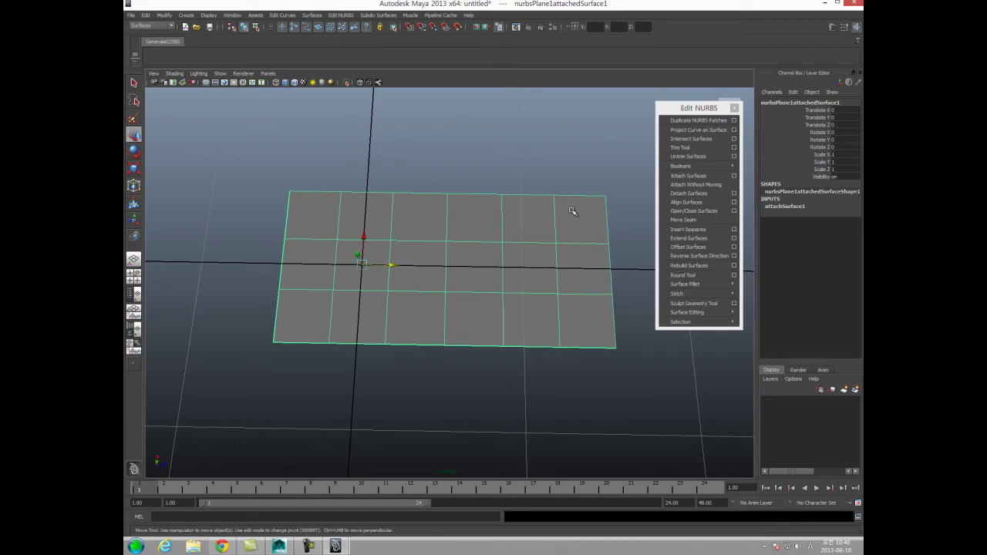
left_click_drag(430, 248, 440, 262, "alt")
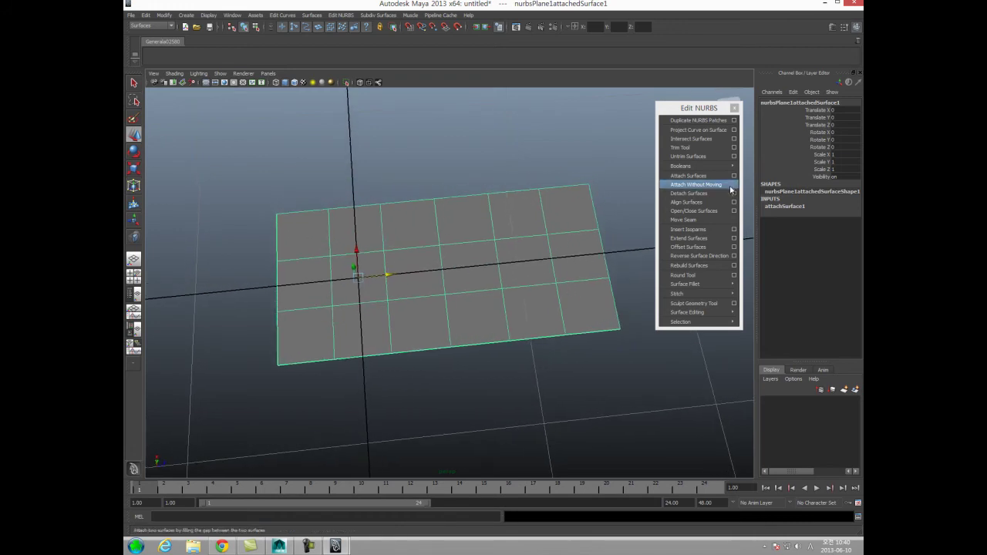
Open the Attach Surfaces options and undo the previous attach of the two planes
left_click(734, 176)
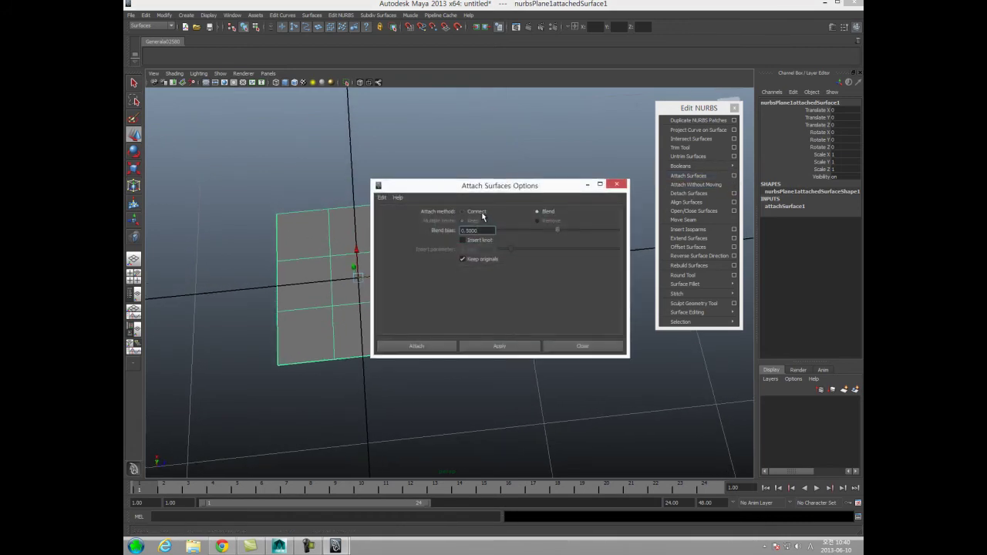
left_click_drag(473, 196, 616, 105)
left_click_drag(386, 266, 391, 272, "alt")
key("ctrl+z")
key("ctrl+z")
key("ctrl+z")
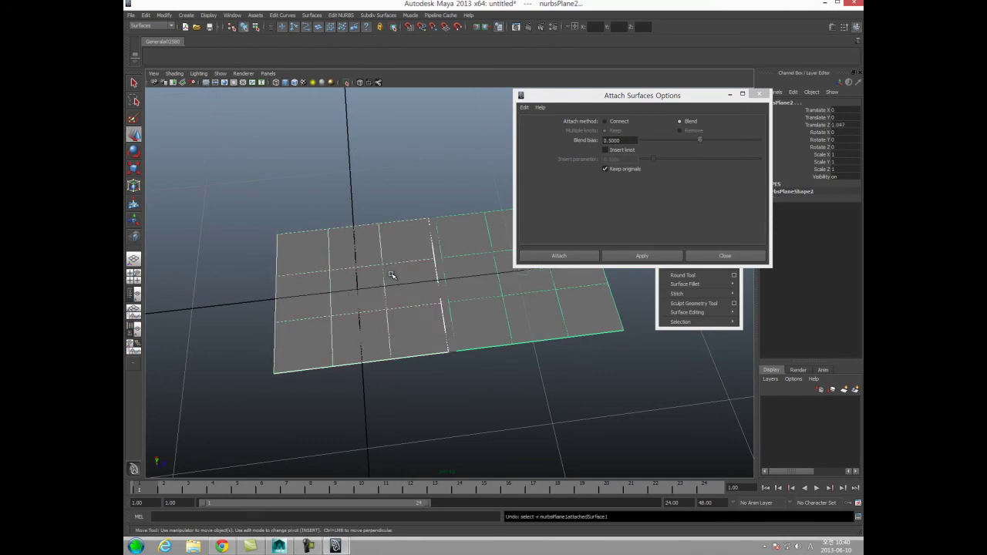
key("ctrl+z")
key("ctrl+z")
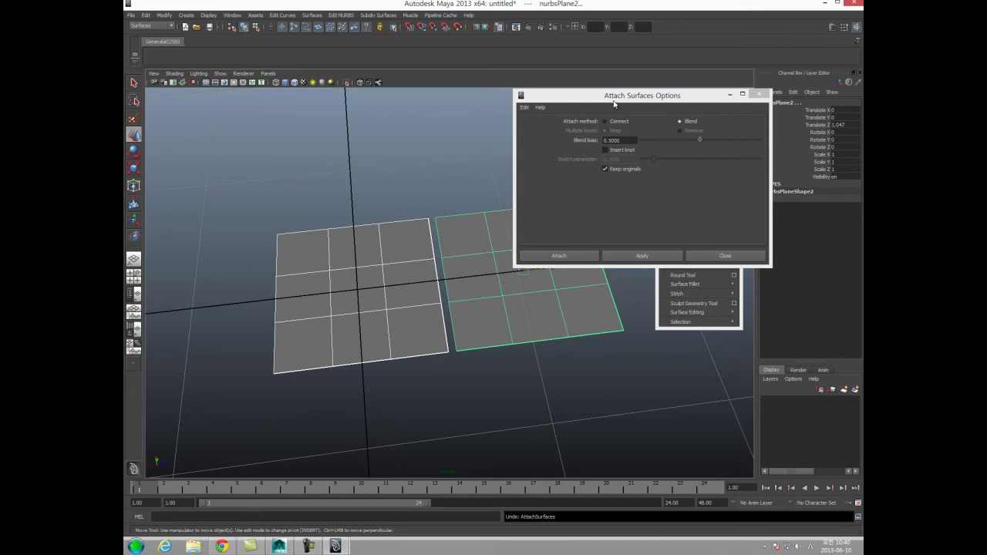
left_click_drag(614, 101, 683, 68)
Select the duplicated plane's hull along the gap and raise it so that edge curves upward
left_click_drag(393, 292, 449, 266, "alt")
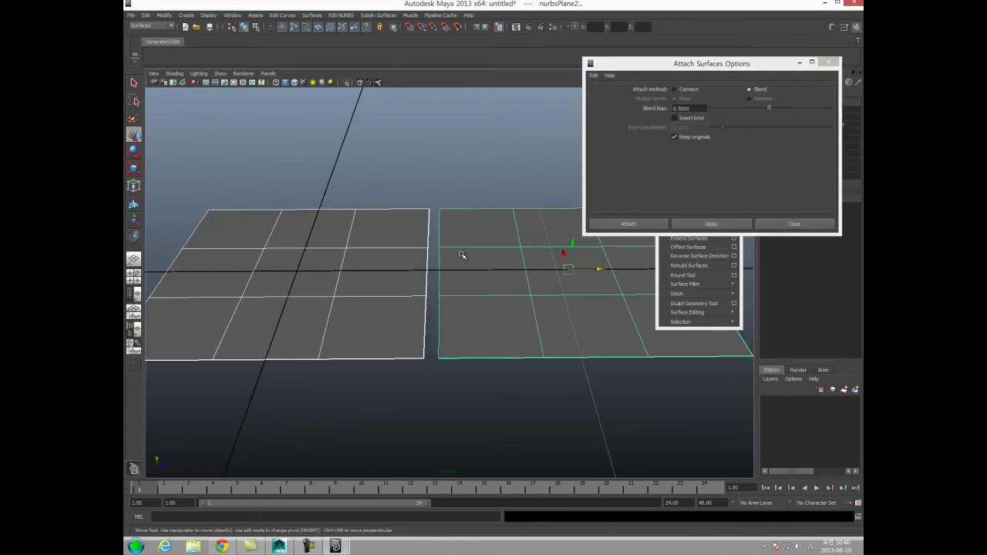
key("5")
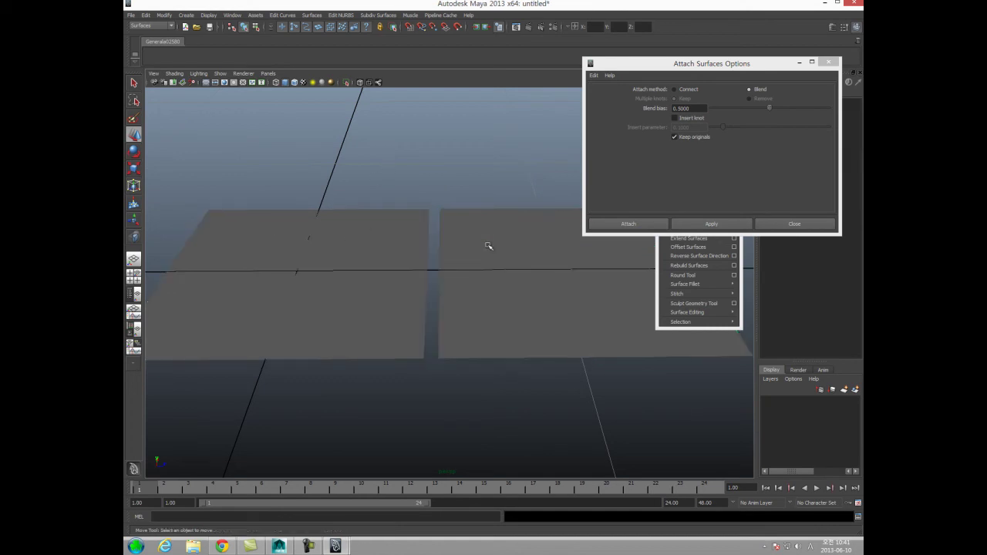
right_click(492, 249)
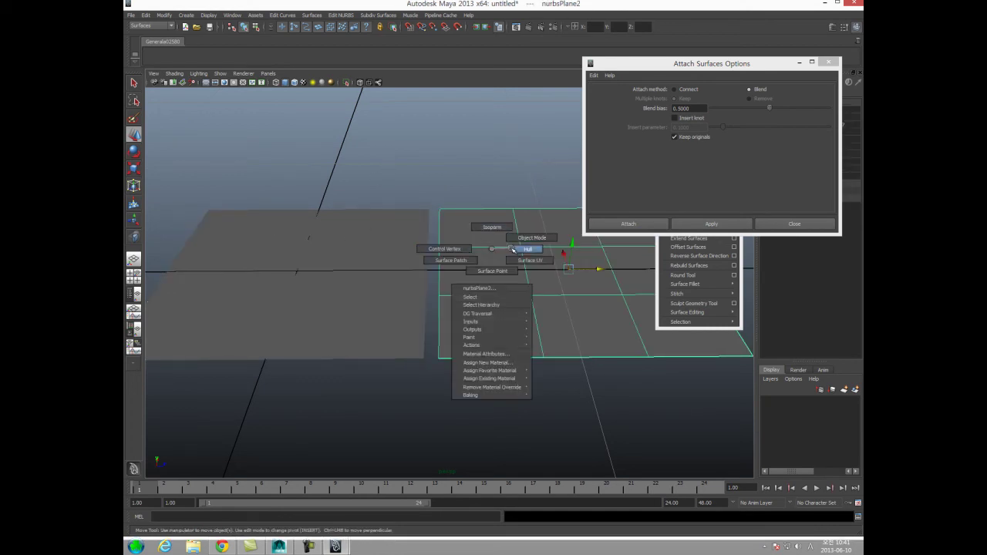
left_click(513, 249)
left_click(439, 274)
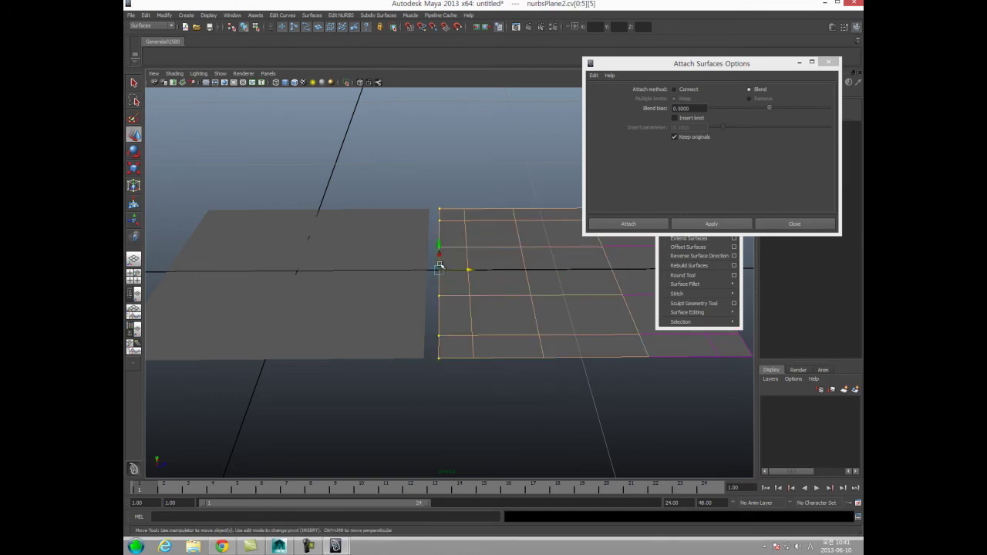
left_click_drag(438, 271, 424, 285, "alt")
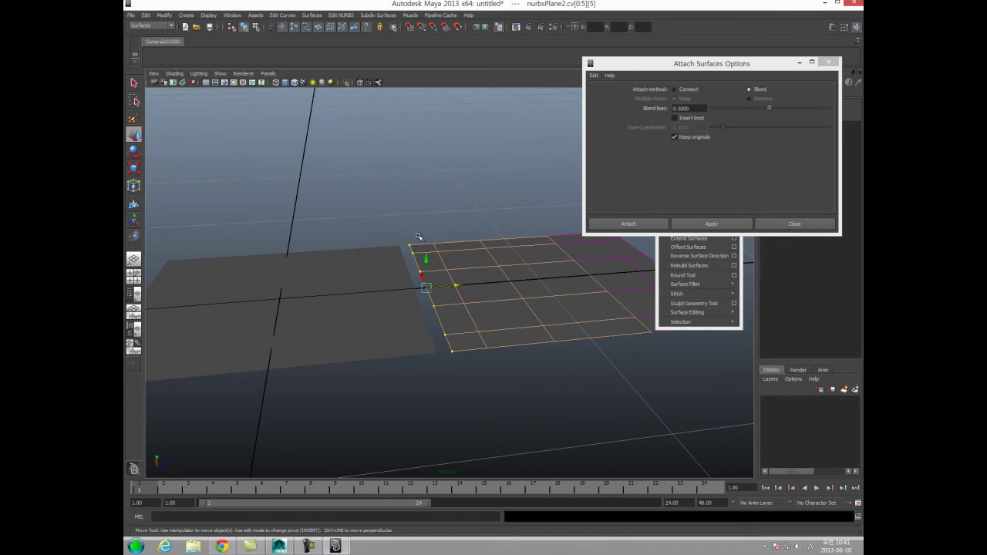
left_click_drag(426, 261, 409, 279)
left_click(409, 295)
Try attaching both planes with the Blend method, bias 0.5 and Keep originals, inspect the joint, and undo the attach
left_click(453, 301)
left_click(414, 310, "shift")
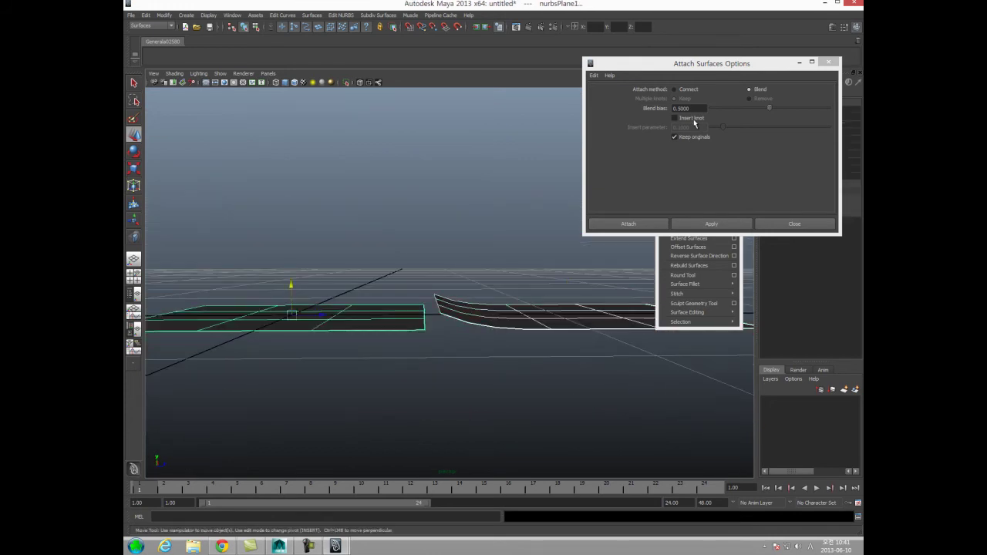
left_click(693, 224)
left_click_drag(381, 313, 412, 348, "alt")
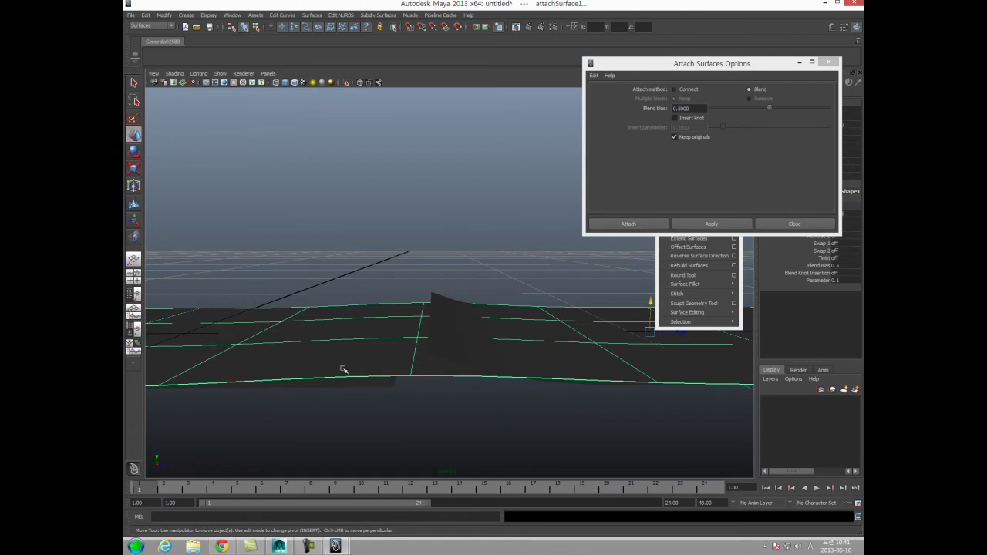
key("ctrl+z")
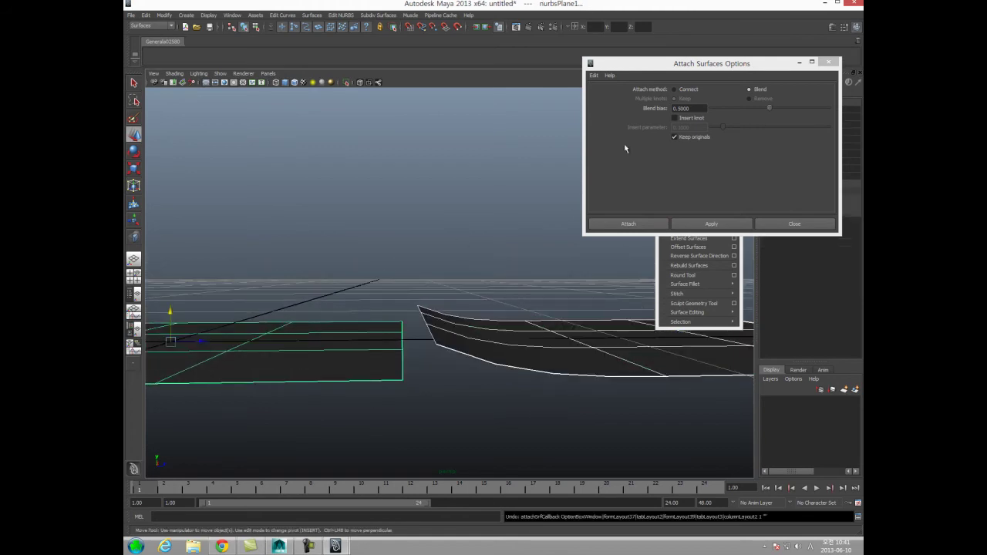
Attach both planes with the Connect method and Multiple knots set to Keep, and inspect the resulting ridge
left_click(692, 90)
left_click(682, 224)
left_click_drag(467, 266, 347, 342, "alt")
scroll(399, 335, "up", 4)
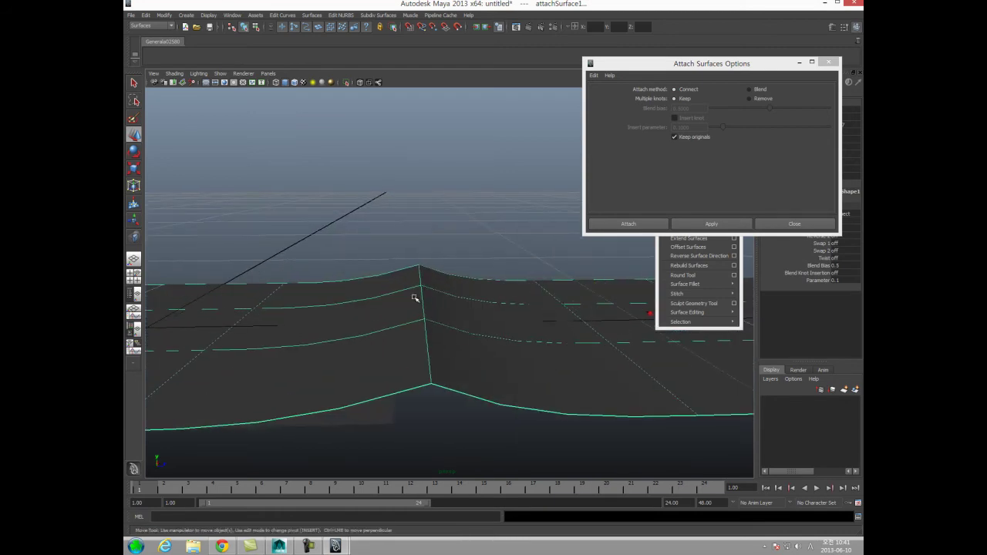
left_click(380, 253)
left_click_drag(385, 304, 384, 361, "alt")
left_click(396, 355)
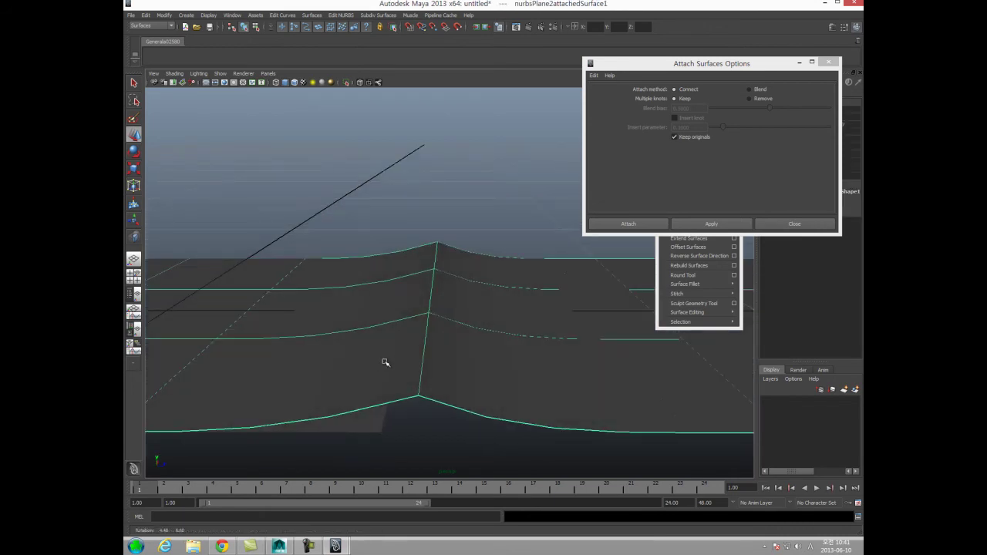
left_click(389, 360)
key("ctrl+z")
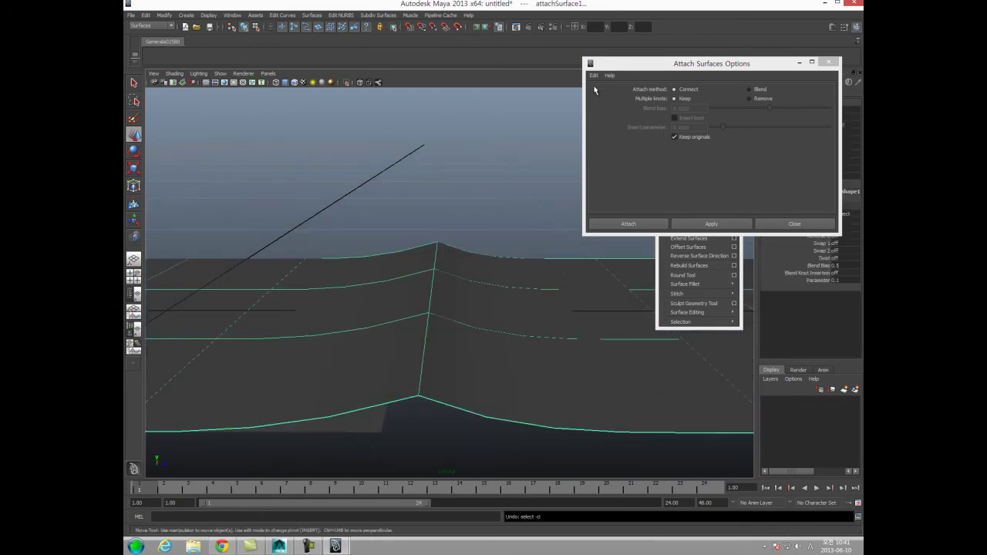
Reset the Attach Surfaces settings to their defaults, undo the Connect attach, and close the options
left_click(593, 76)
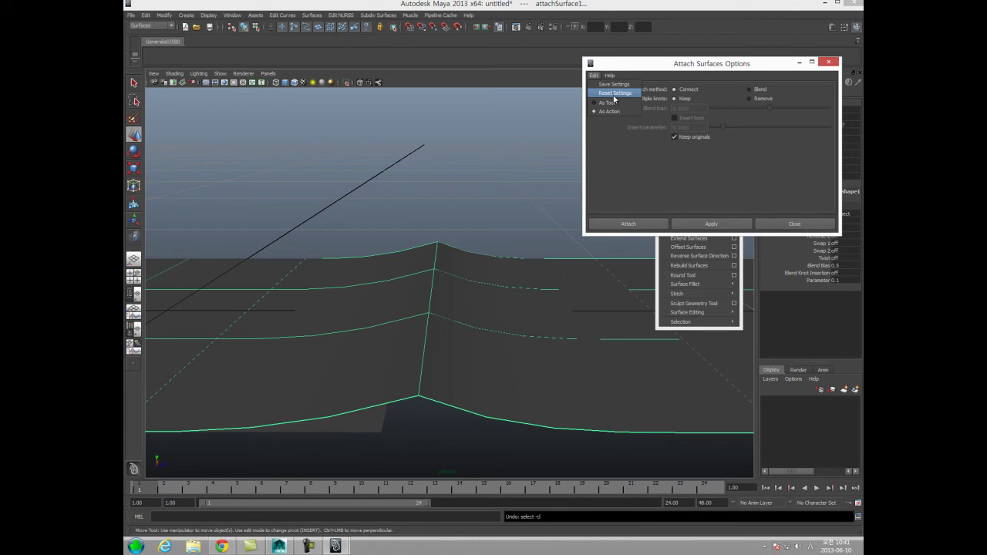
left_click(615, 93)
key("ctrl+z")
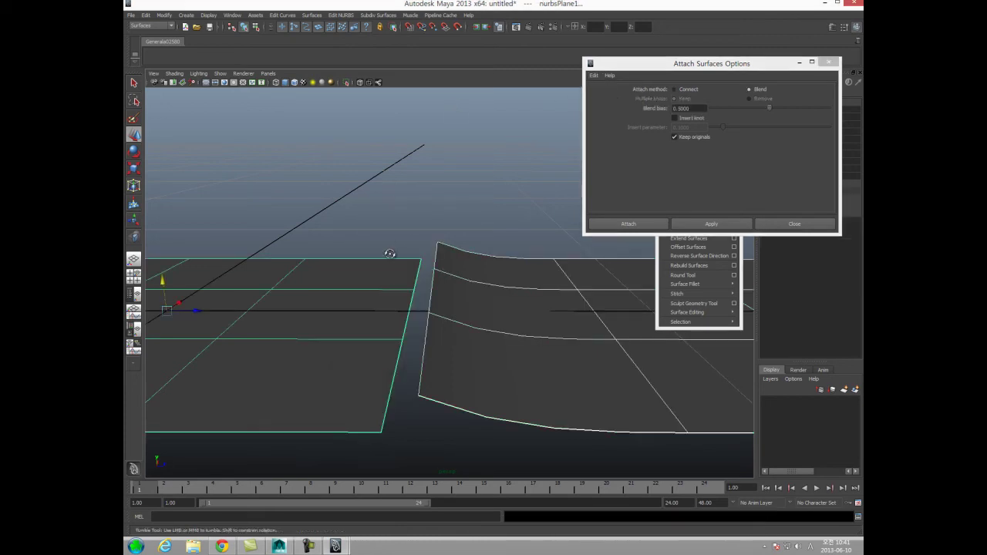
left_click_drag(389, 253, 333, 266, "alt")
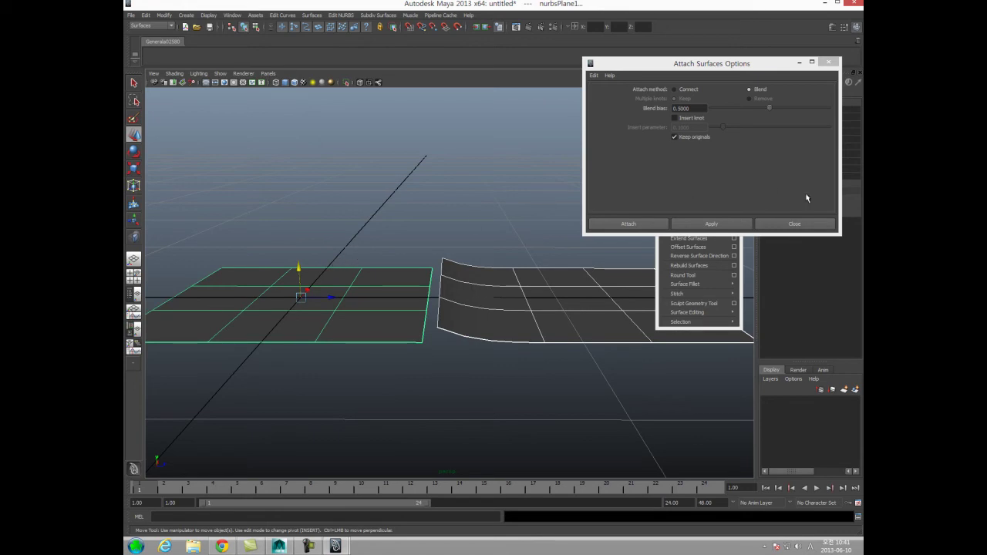
left_click(815, 226)
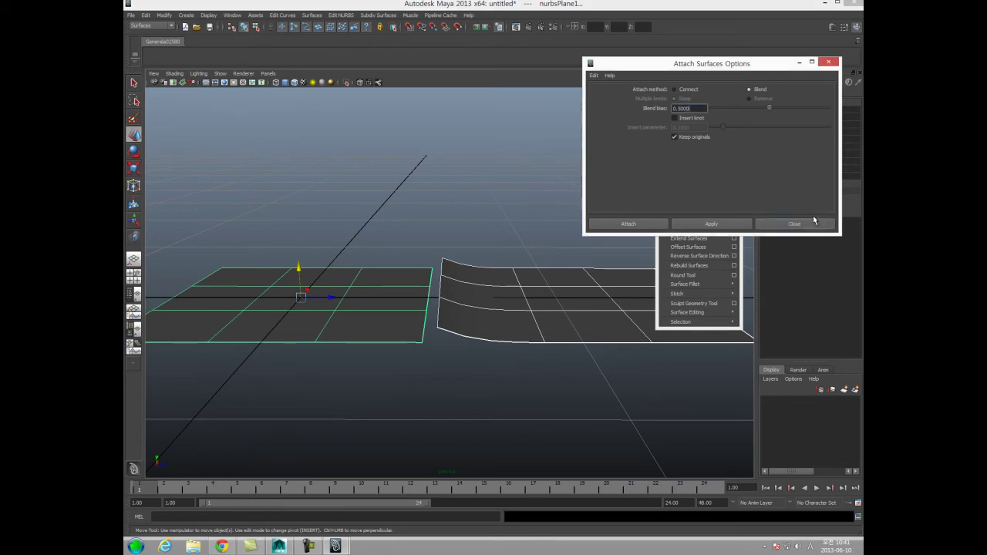
left_click(814, 224)
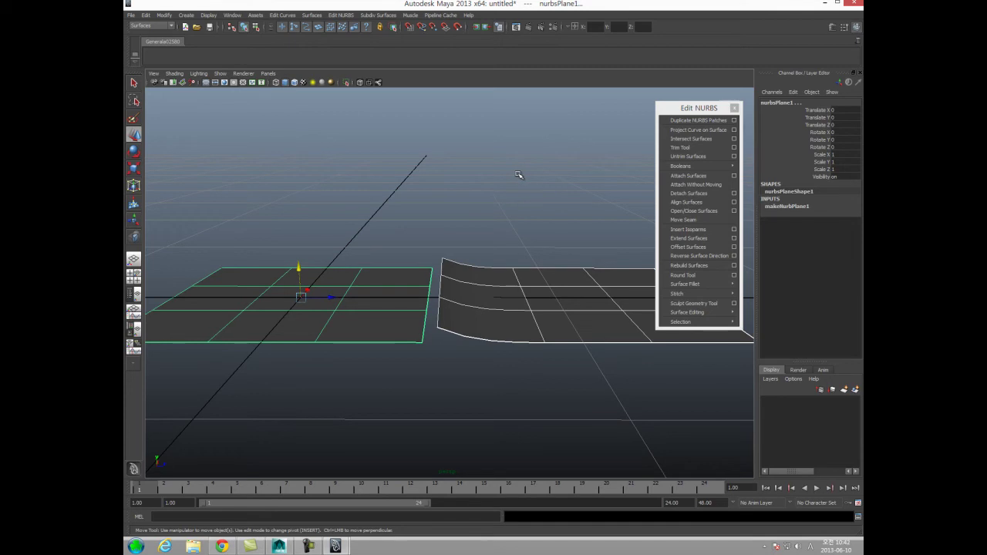
Select the edge isoparms facing the gap on the flat plane and the curved plane
left_click(520, 164)
left_click(491, 290)
left_click_drag(419, 296, 451, 319, "alt")
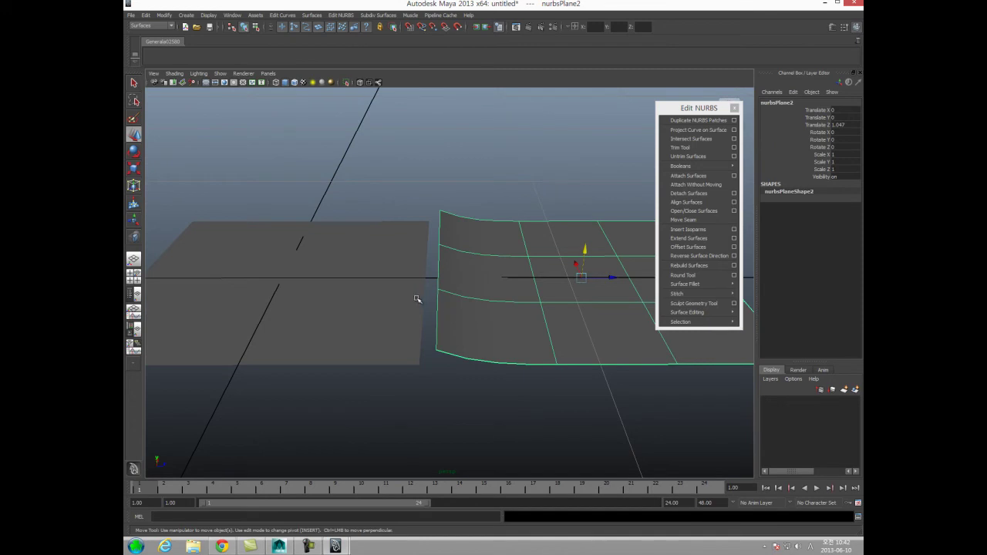
left_click(422, 303)
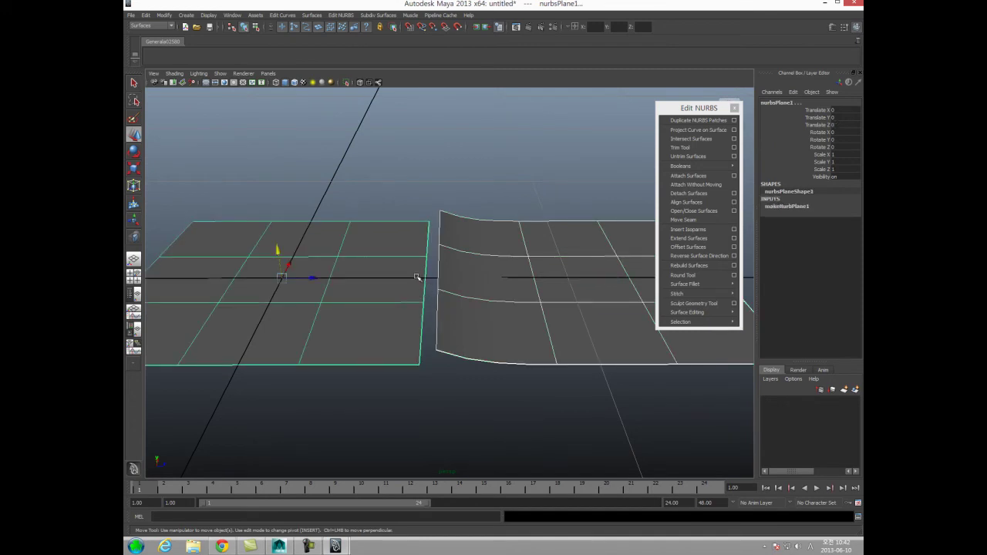
right_click(415, 281)
right_click_drag(417, 281, 446, 266)
left_click(423, 276)
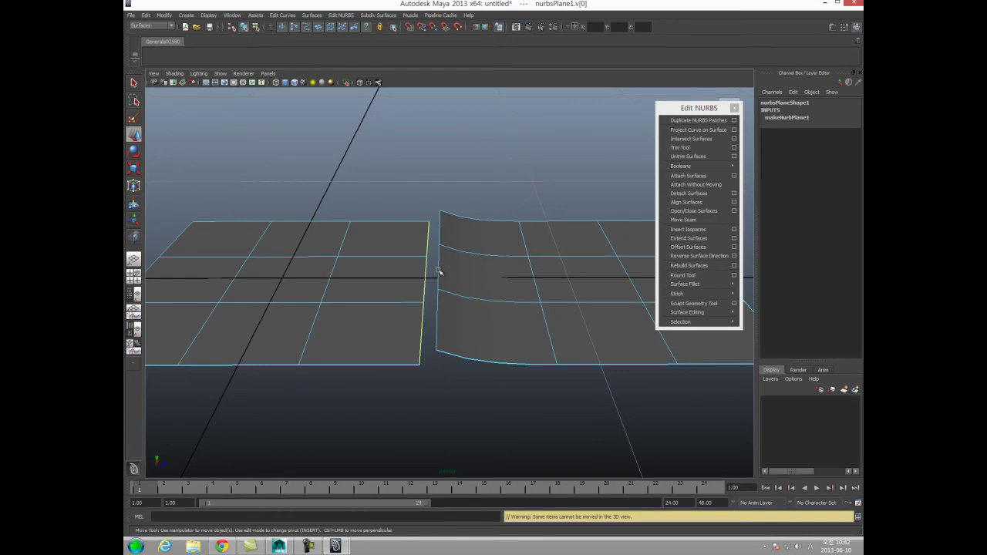
left_click(438, 272, "shift")
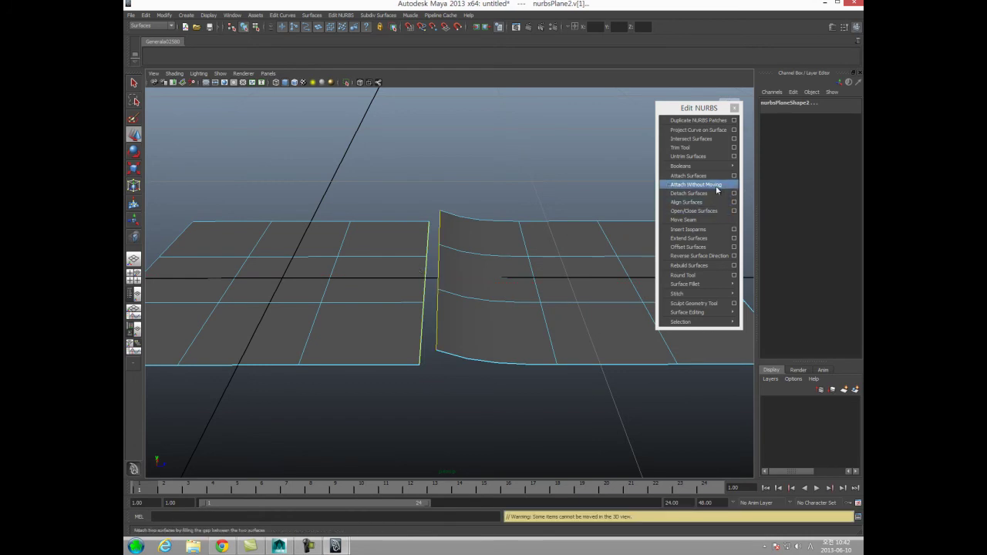
Bridge the two selected edge isoparms with Attach Without Moving, inspect the filled gap, and undo it
right_click_drag(449, 318, 192, 225, "alt")
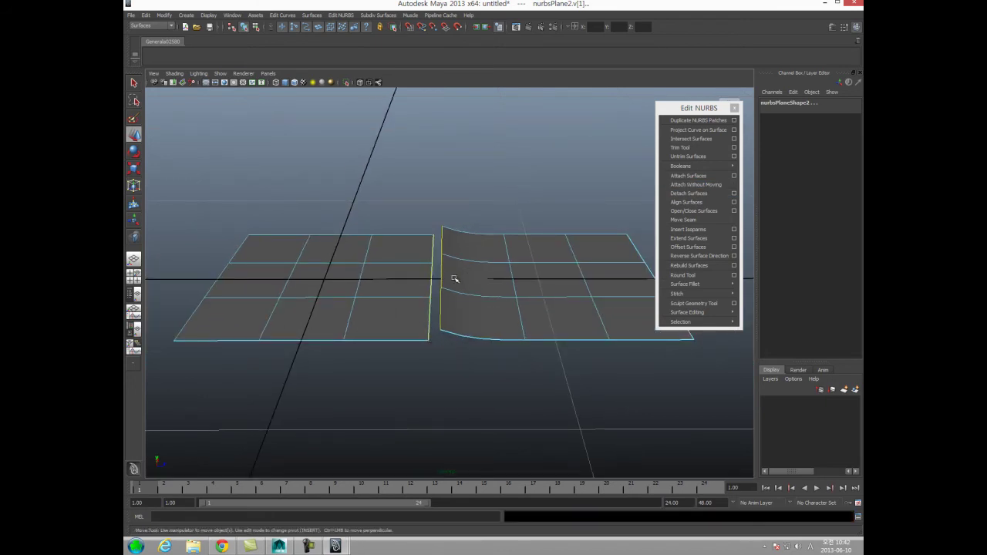
right_click_drag(416, 312, 535, 341, "alt")
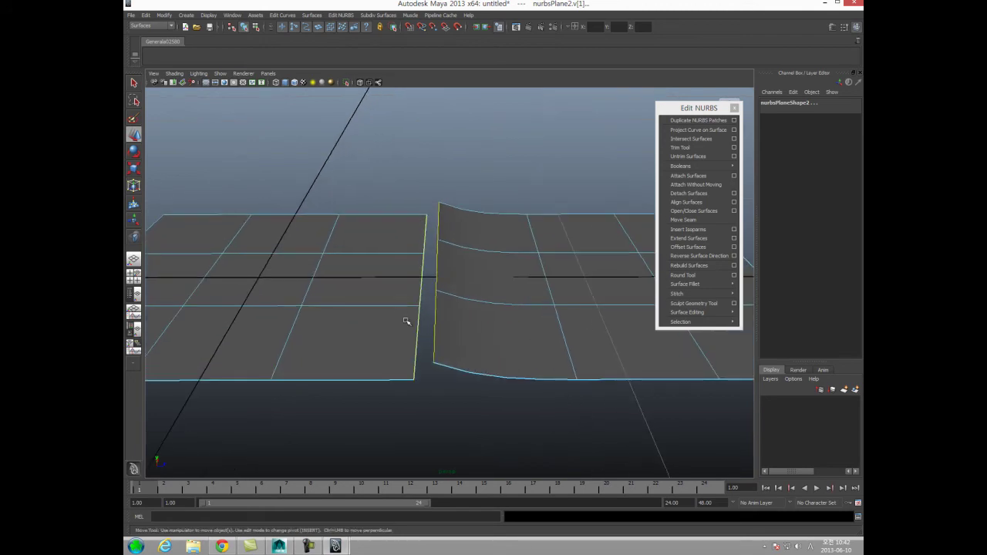
left_click(695, 185)
left_click_drag(407, 352, 430, 333, "alt")
left_click(398, 333)
key("super")
key("super")
key("ctrl+z")
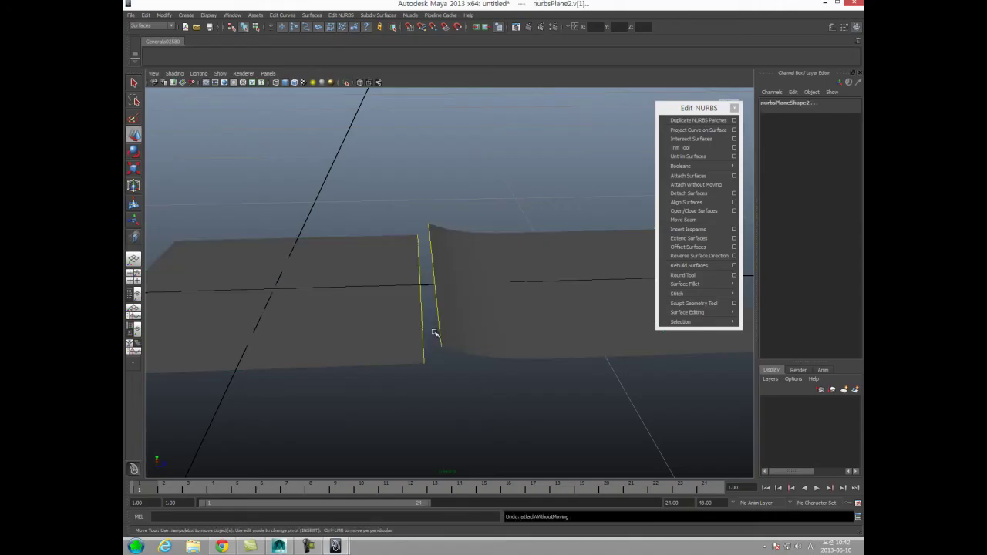
left_click_drag(437, 338, 435, 350, "alt")
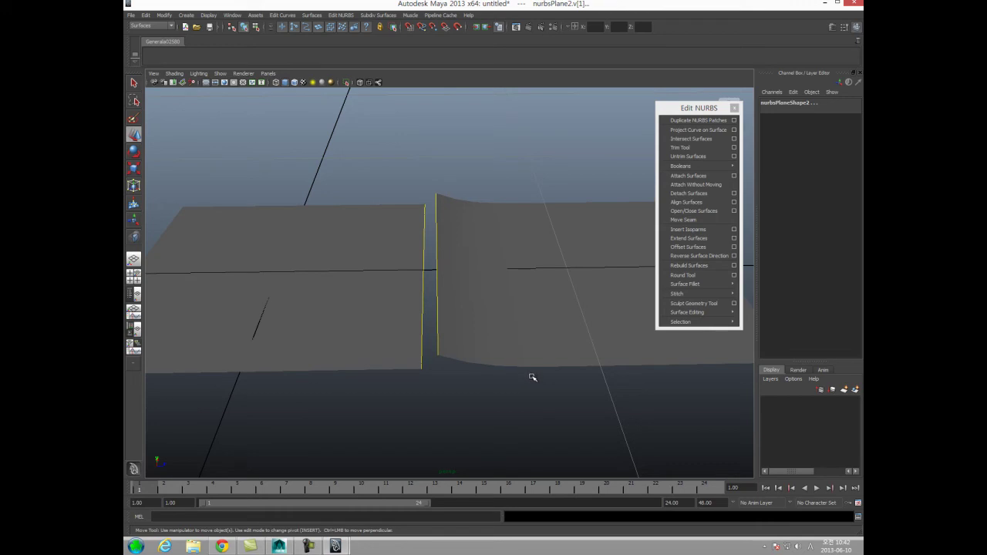
Select both planes as whole objects and join them with Attach Surfaces
left_click(503, 372)
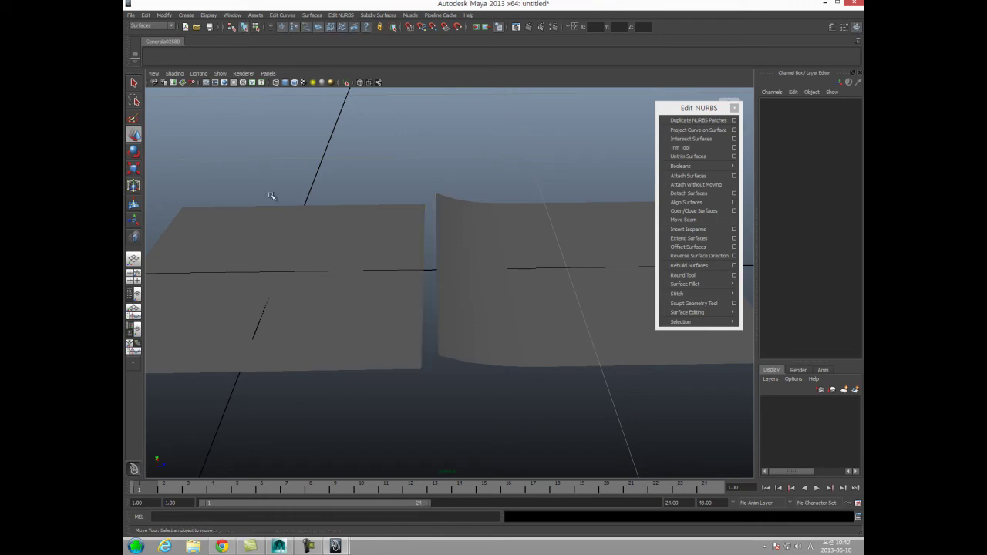
left_click_drag(274, 234, 640, 437)
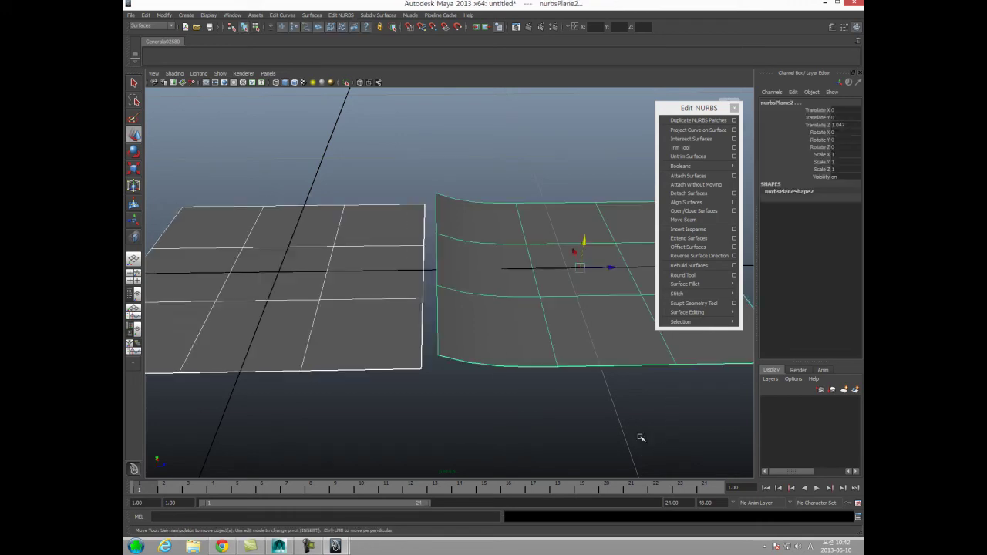
left_click(715, 179)
Select the attached surface together with both original planes and delete them all
left_click(360, 162)
left_click(573, 368)
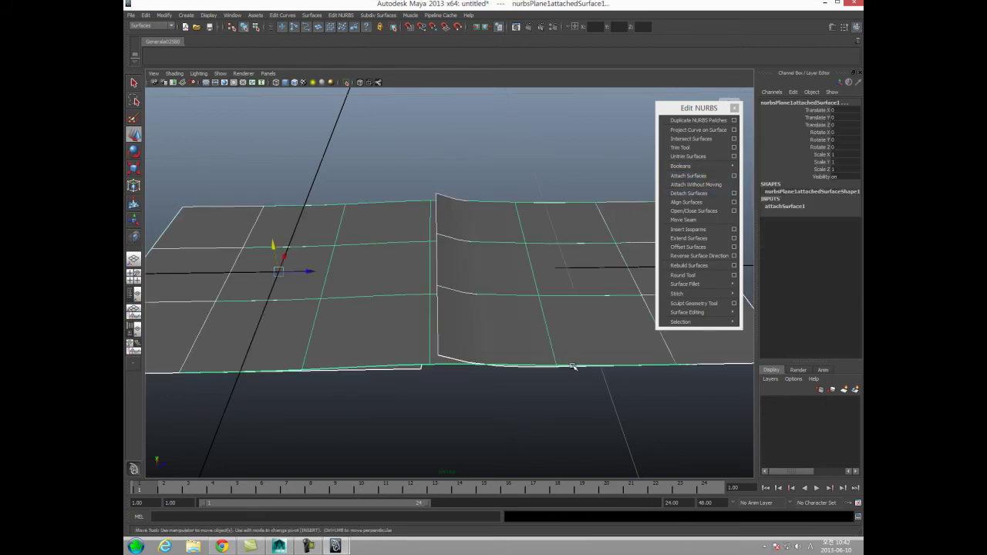
key("Delete")
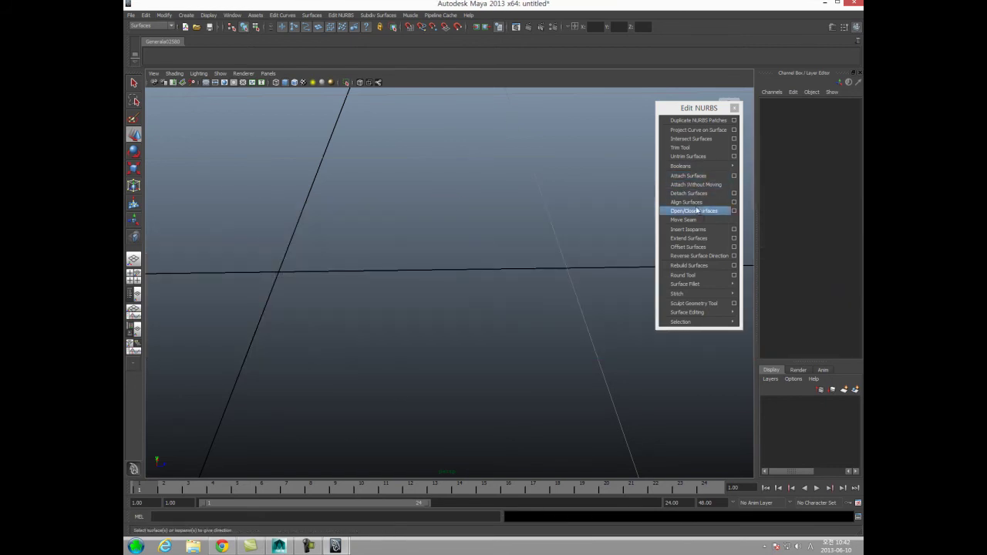
Create a NURBS plane at the origin and set its Patches U and Patches V to 3
left_click(185, 16)
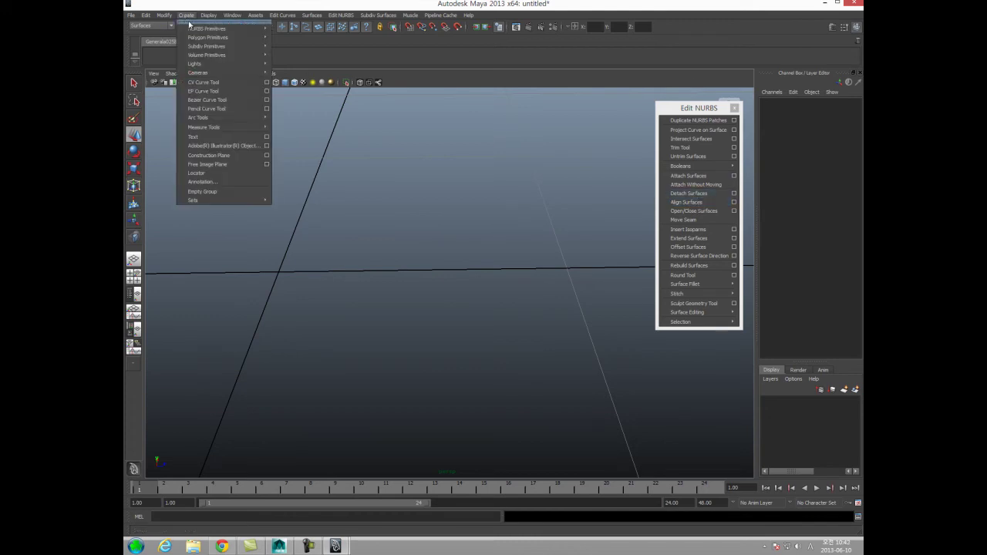
mouse_move(191, 29)
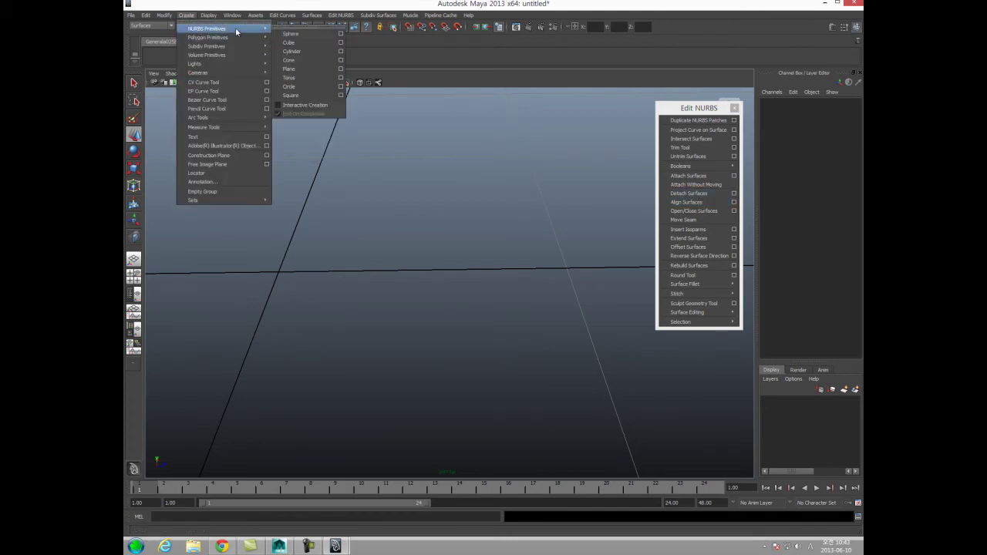
left_click(291, 70)
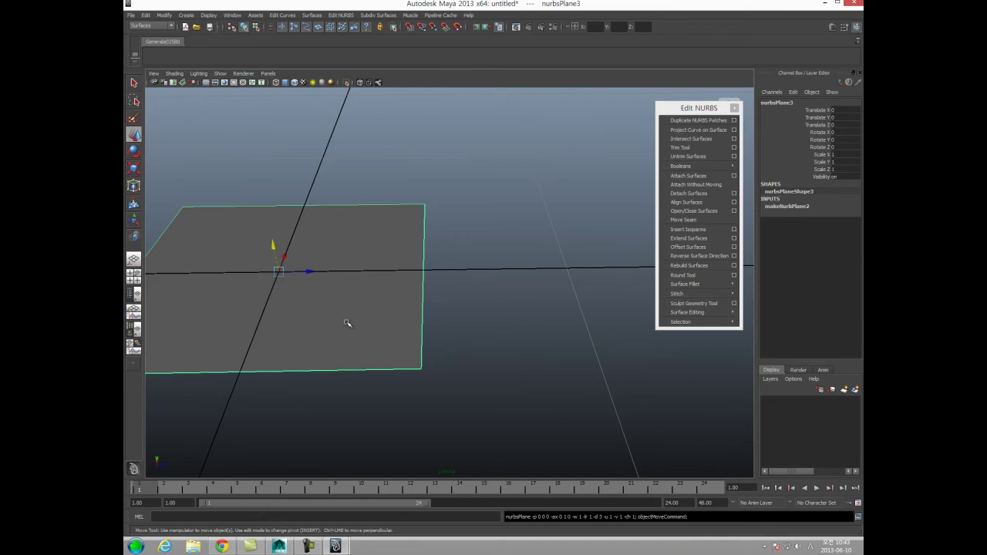
key("f")
left_click(788, 206)
left_click(842, 229)
type("3")
key("Return")
Detach the plane along a new isoparm at about V 0.53, and select the resulting pieces to check the split
right_click_drag(436, 260, 406, 247)
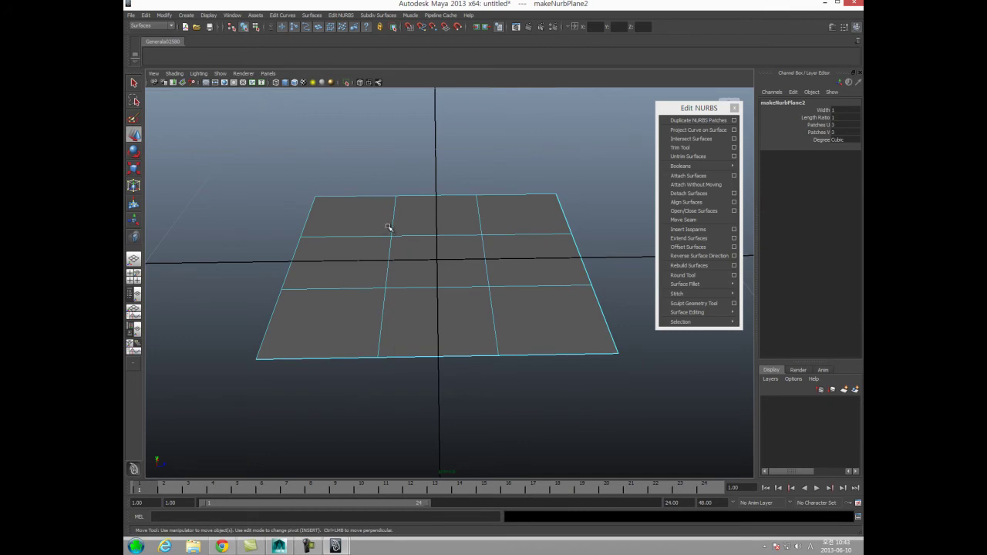
left_click_drag(395, 222, 435, 229)
left_click(393, 221)
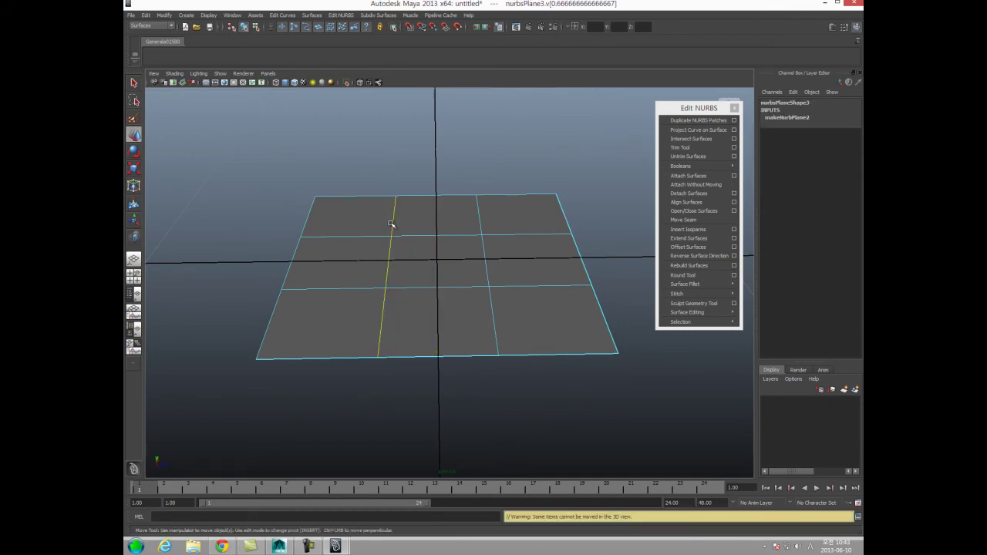
left_click_drag(478, 222, 430, 236)
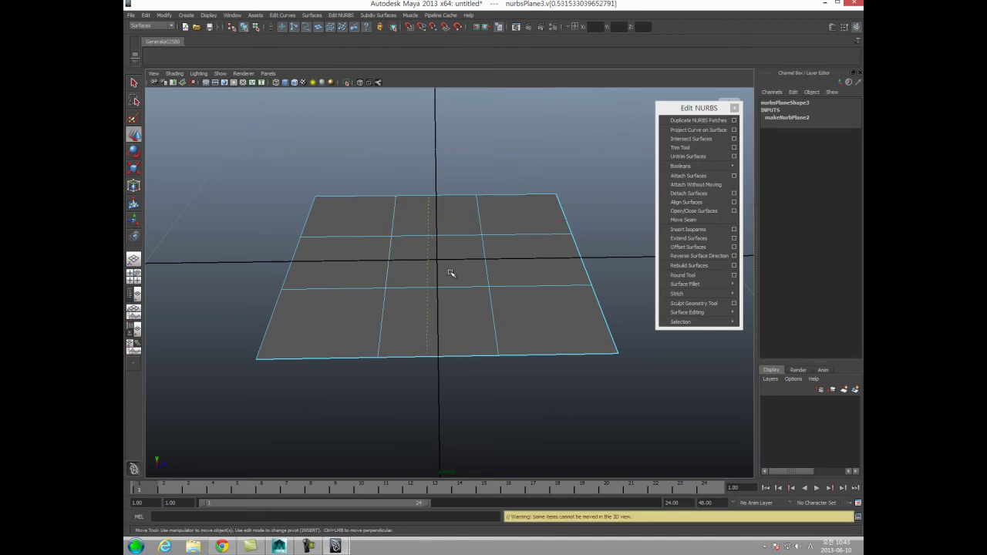
left_click(713, 193)
left_click(261, 248)
left_click(341, 273)
left_click(538, 248)
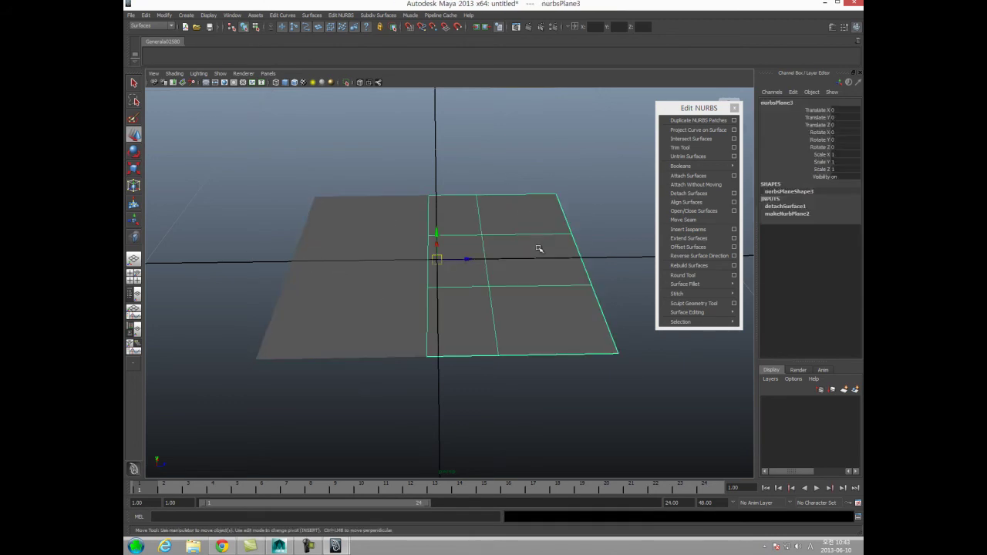
left_click_drag(248, 215, 623, 300)
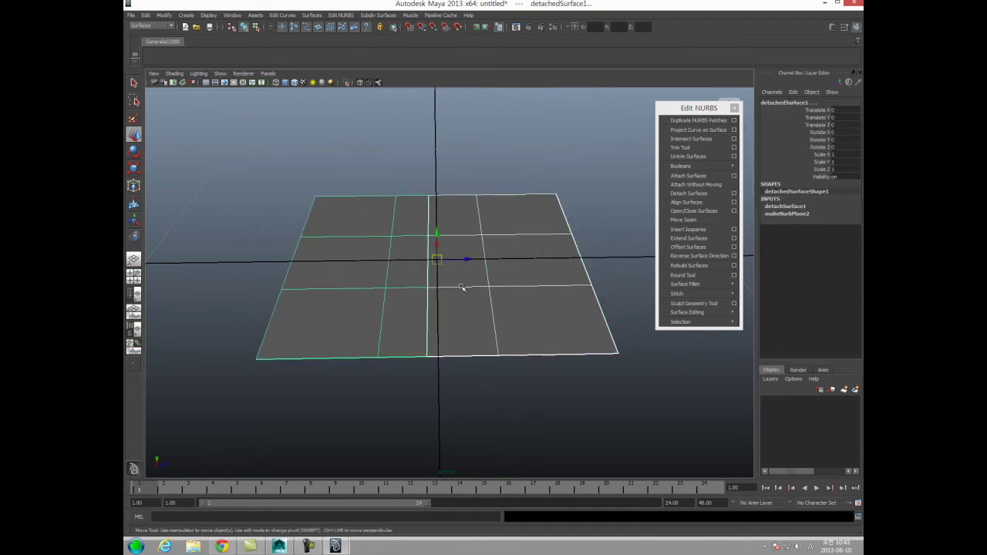
left_click(460, 320)
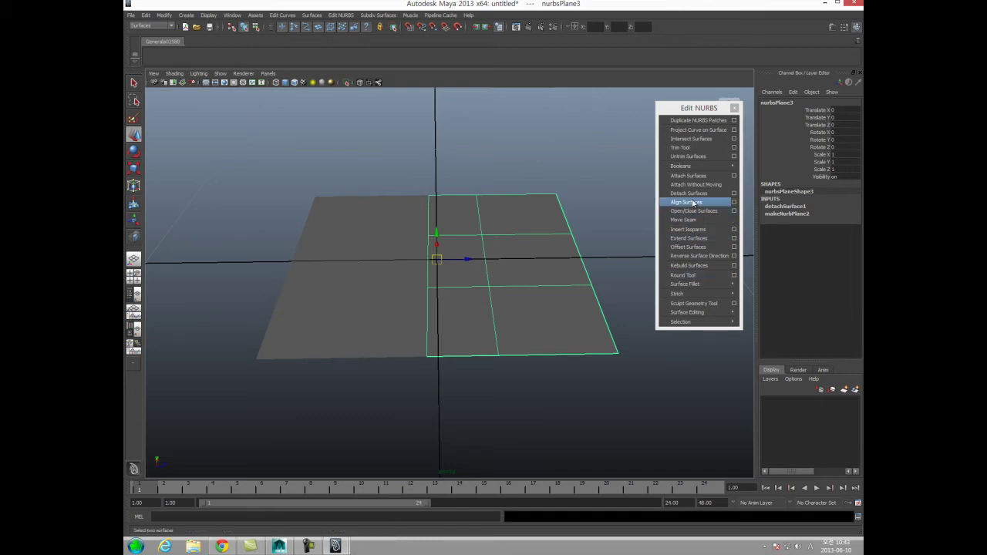
Detach the piece that still includes the plane's centre along its U 0.667 isoparm
right_click_drag(478, 258, 504, 236)
left_click(504, 234)
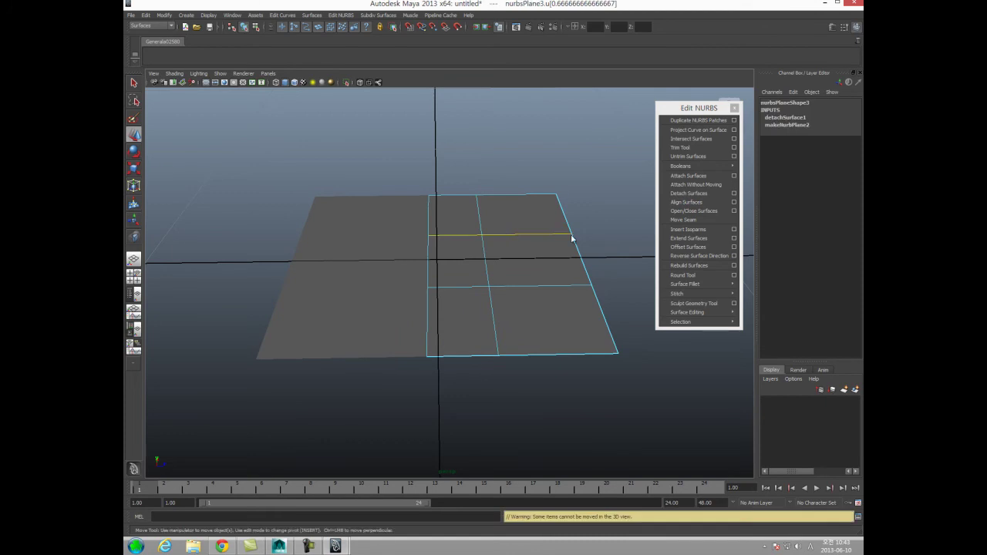
left_click(710, 196)
left_click_drag(512, 270, 506, 288, "alt")
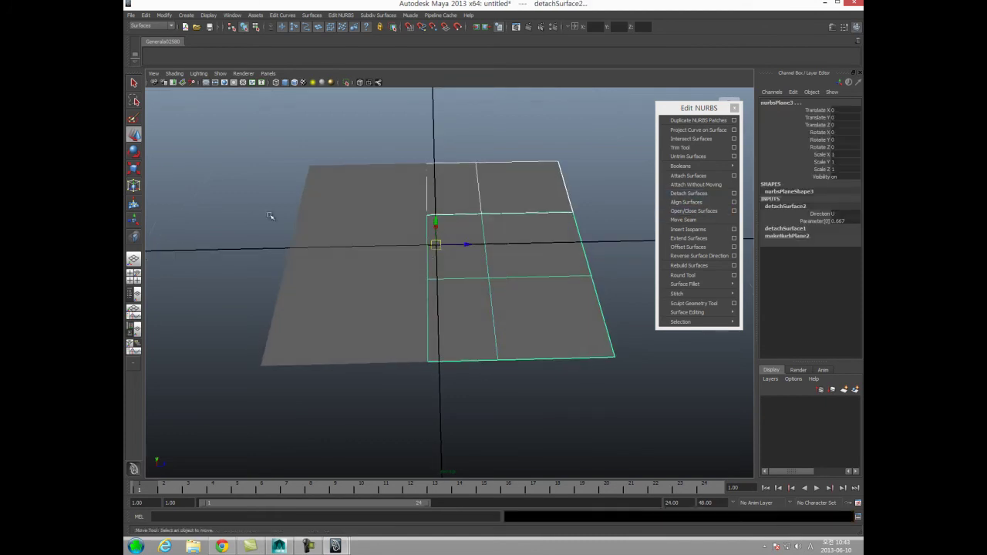
Examine the detached pieces by selecting each one individually
left_click(214, 213)
left_click(363, 202)
left_click(472, 190)
left_click(517, 265)
left_click(463, 176)
left_click(371, 219)
left_click(505, 251)
left_click(487, 208)
left_click(511, 290)
left_click(344, 251)
left_click(453, 258)
left_click(465, 208)
left_click(493, 316)
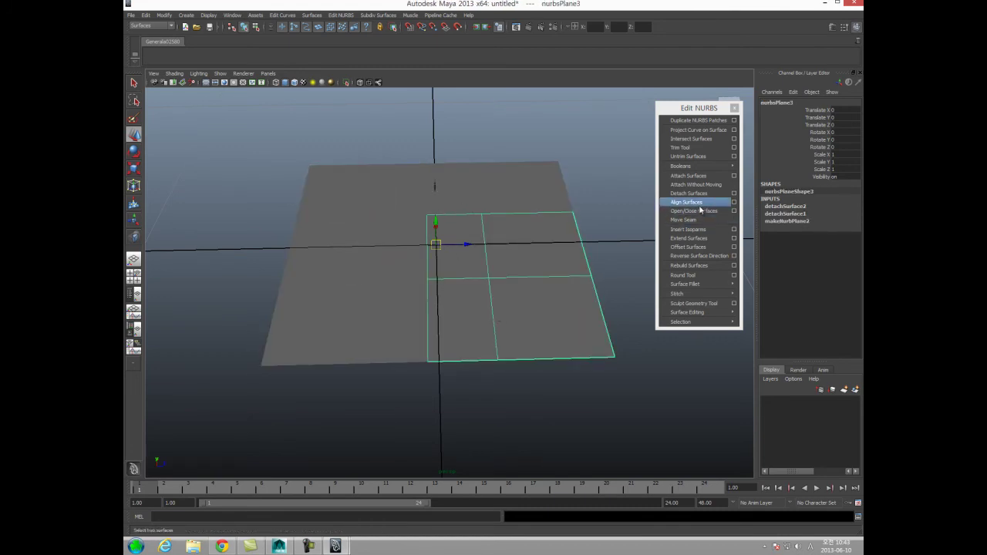
Select all the detached pieces together and delete them
left_click(262, 154)
left_click_drag(262, 154, 574, 385)
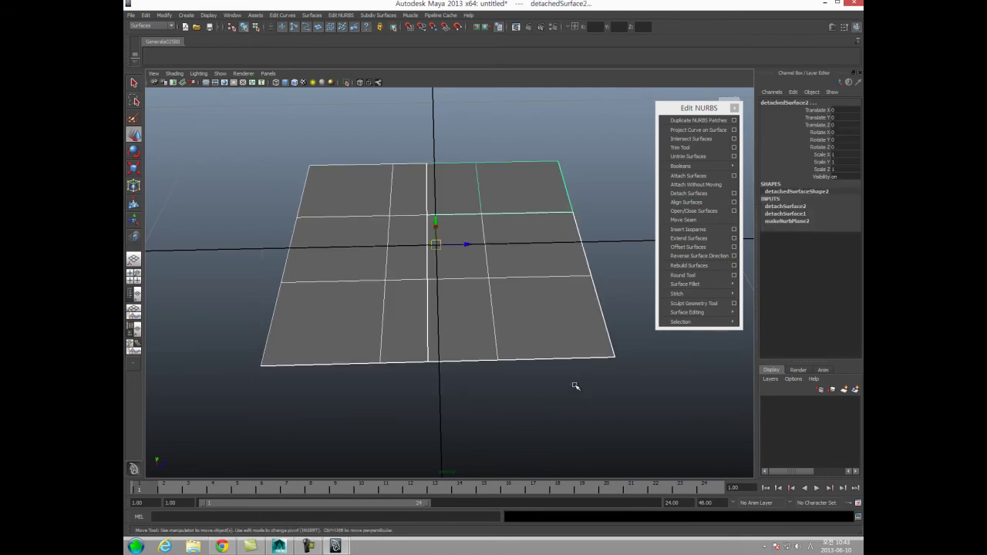
left_click(476, 176)
left_click_drag(250, 166, 555, 404)
key("Delete")
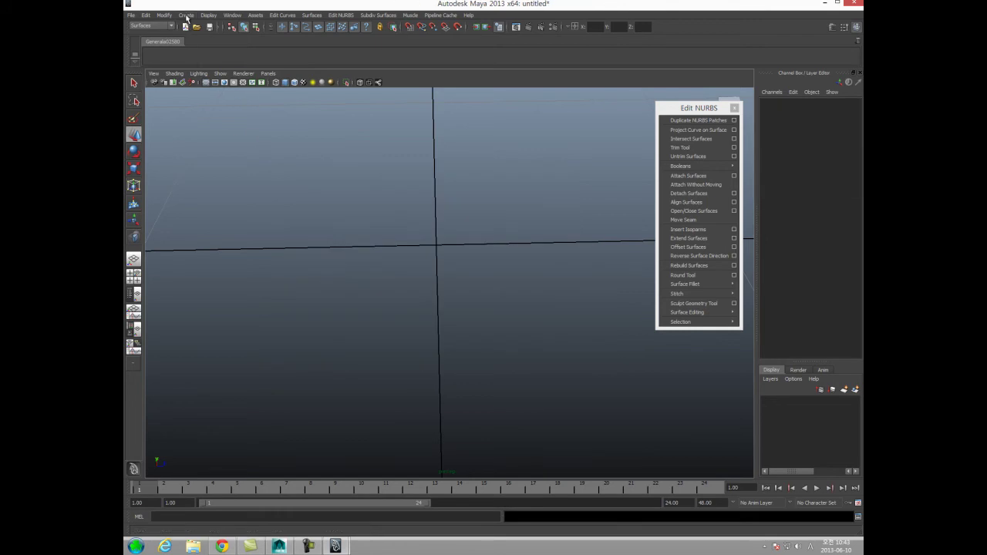
Create a new NURBS plane at the origin with Patches U and Patches V set to 4
left_click(186, 15)
mouse_move(191, 30)
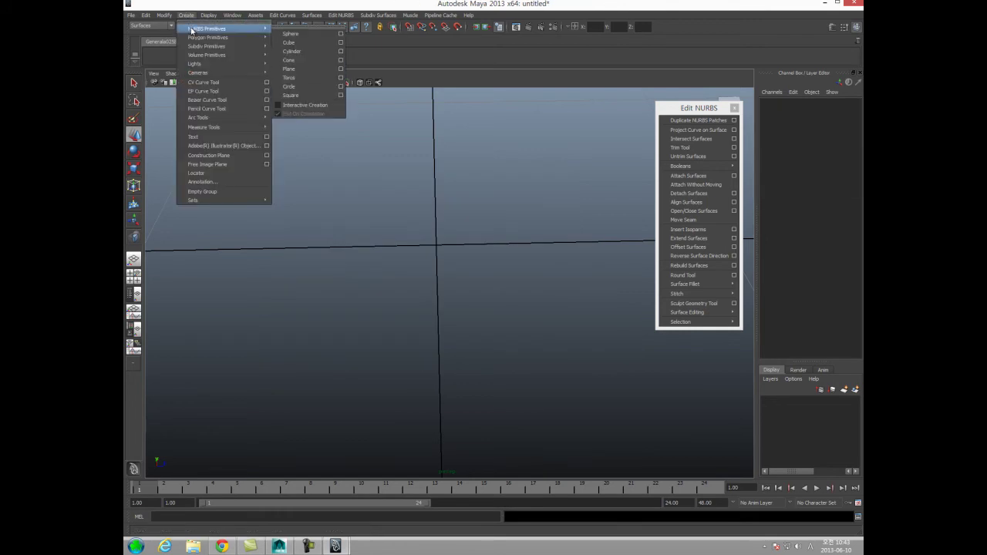
left_click(289, 70)
left_click(787, 207)
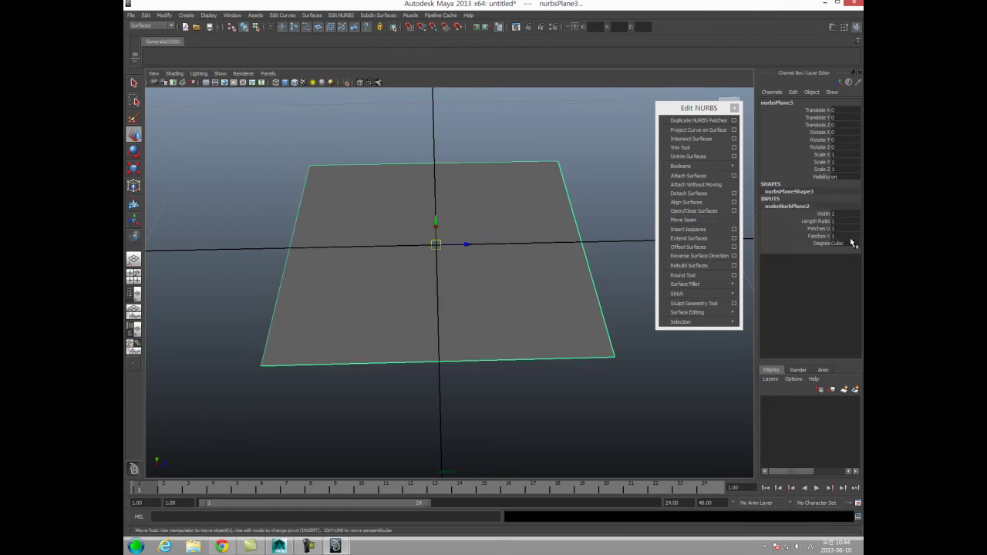
left_click_drag(846, 230, 846, 236)
key("Return")
left_click_drag(400, 254, 291, 286, "alt")
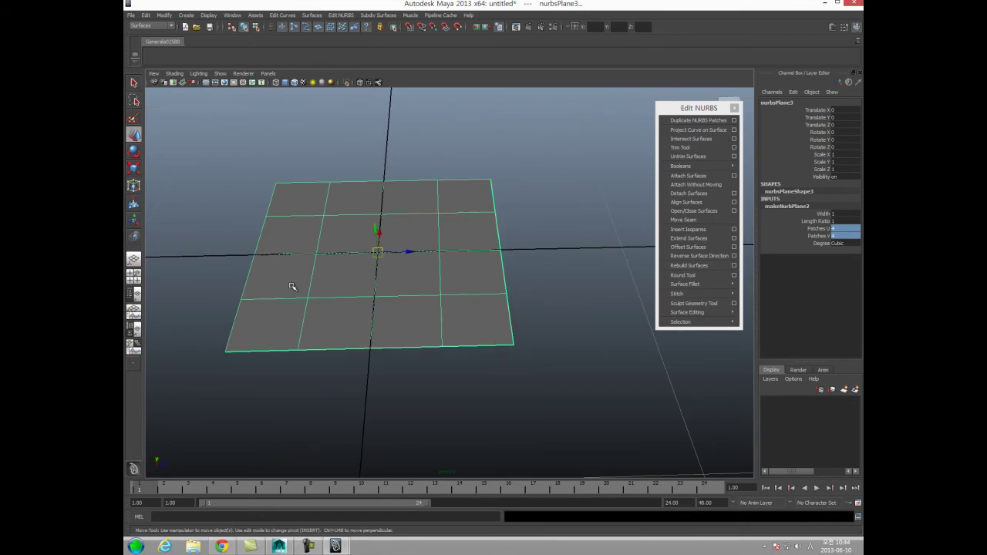
Duplicate the plane and move the copy to about 1.035 along Z, leaving a narrow gap beside the original
right_click(462, 254)
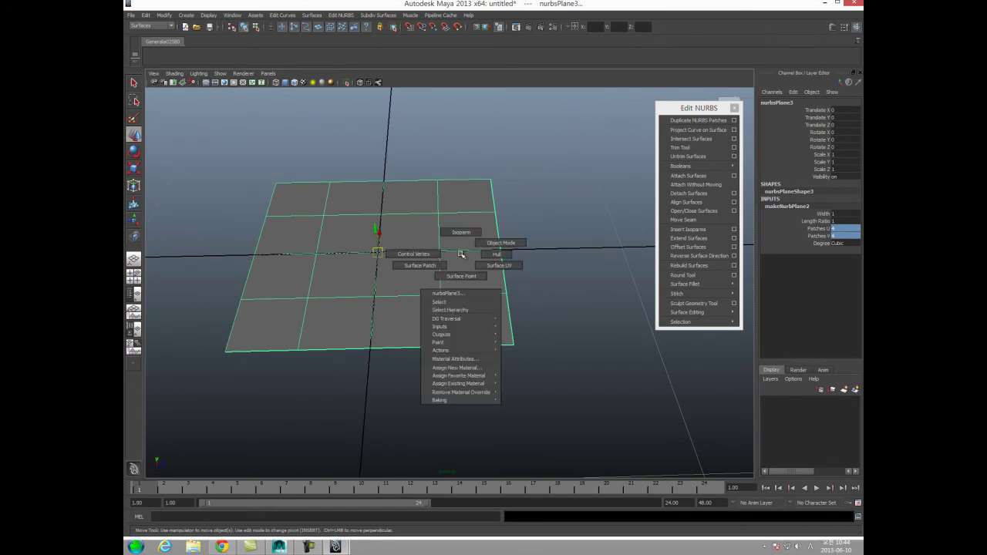
key("ctrl+d")
left_click_drag(409, 253, 661, 247)
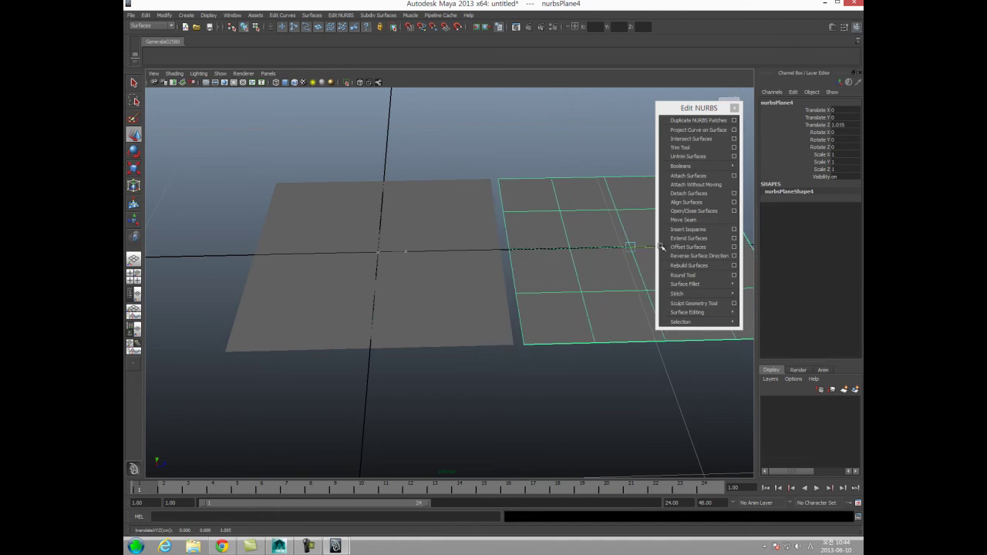
scroll(388, 308, "up", 5)
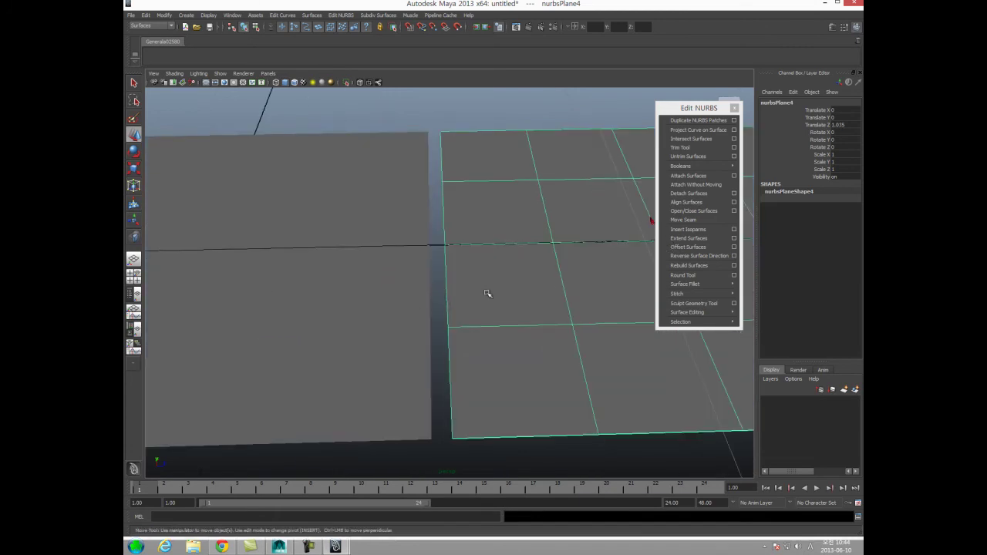
Raise the duplicate plane's edge facing the gap by moving its outermost hull row upward
right_click_drag(486, 273, 451, 270)
left_click(447, 271)
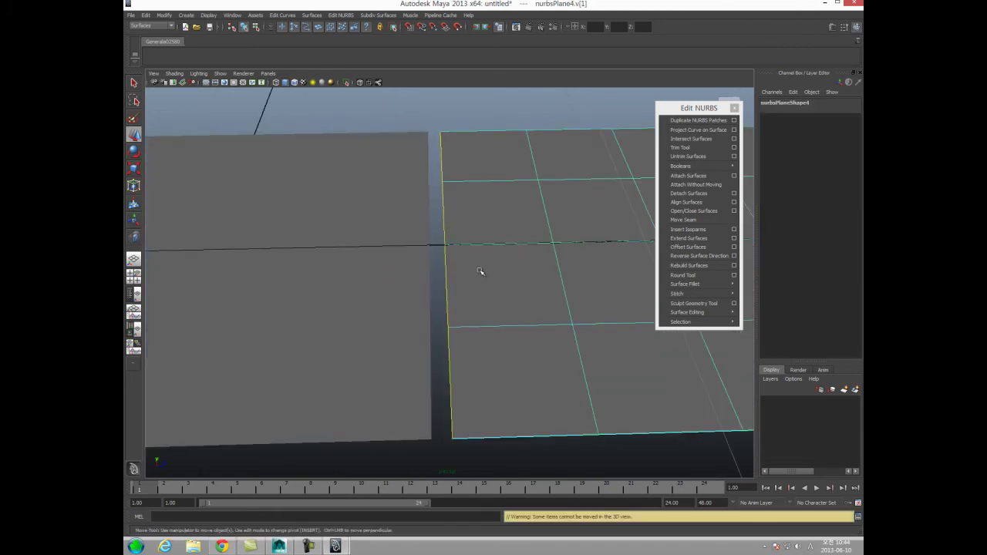
right_click(481, 270)
right_click_drag(485, 271, 517, 271)
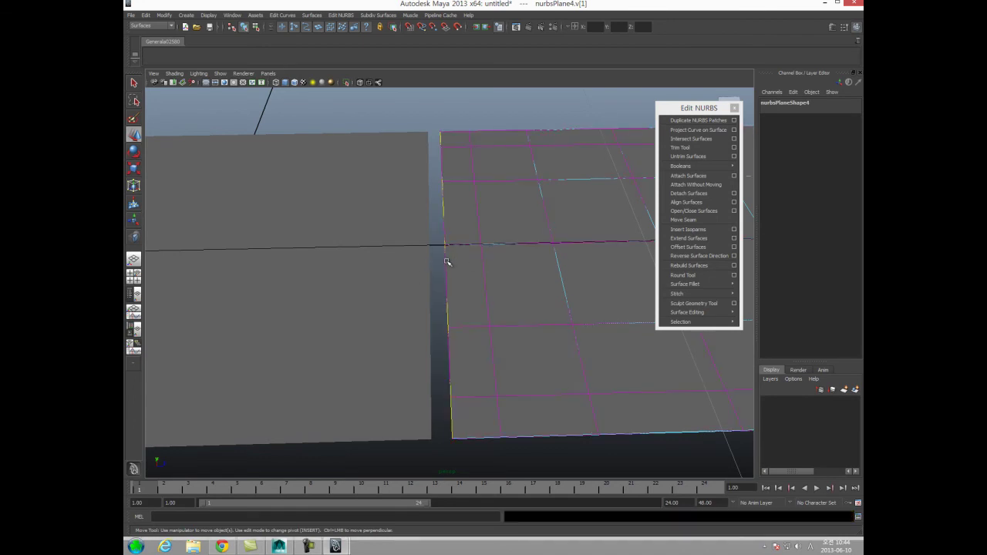
left_click(447, 261)
left_click_drag(443, 295, 425, 248, "alt")
Lower the original plane's edge facing the gap by moving its outermost hull row, and return to object selection
left_click(401, 304)
right_click_drag(401, 304, 422, 302)
left_click(422, 301)
mouse_move(421, 301)
left_mouse_down("alt")
mouse_move(422, 282)
mouse_move(443, 300)
mouse_move(430, 303)
mouse_move(429, 316)
left_mouse_up("alt")
key("F8")
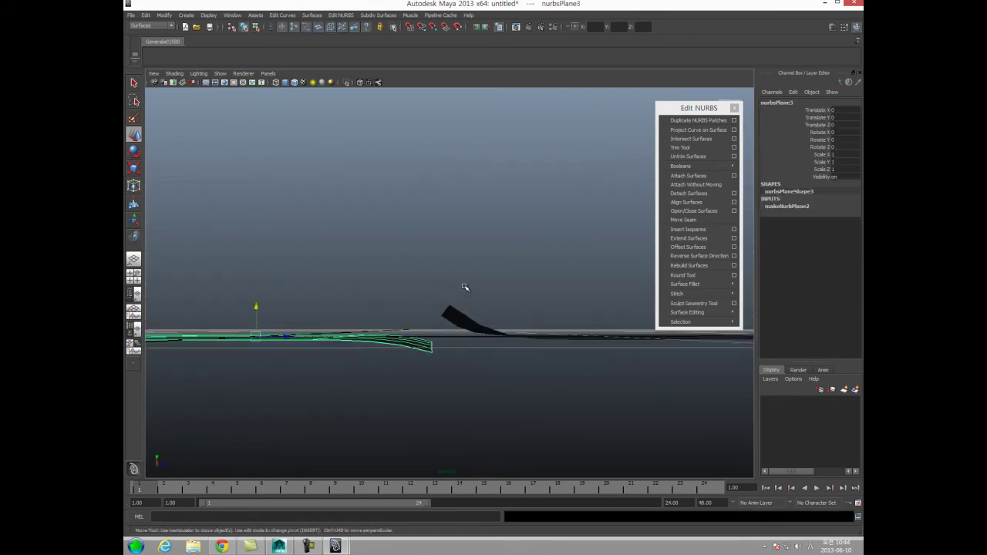
Move the raised plane farther from the original, to about 1.134 along Z
left_click(483, 337)
left_click_drag(647, 340, 492, 337)
left_click_drag(344, 334, 351, 331, "alt")
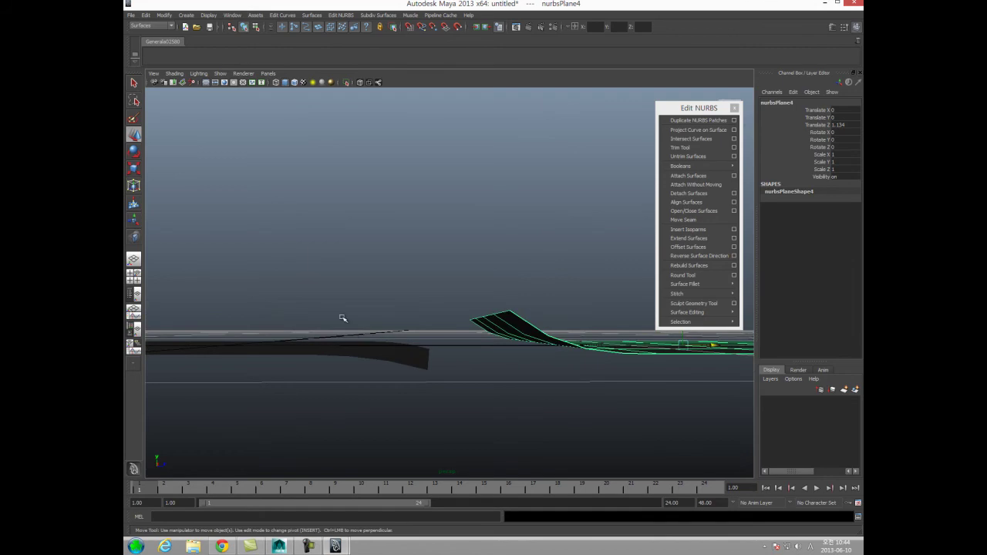
Select both curved planes and join their facing edges with Align Surfaces
left_click(344, 351)
left_click_drag(371, 386, 508, 365, "alt")
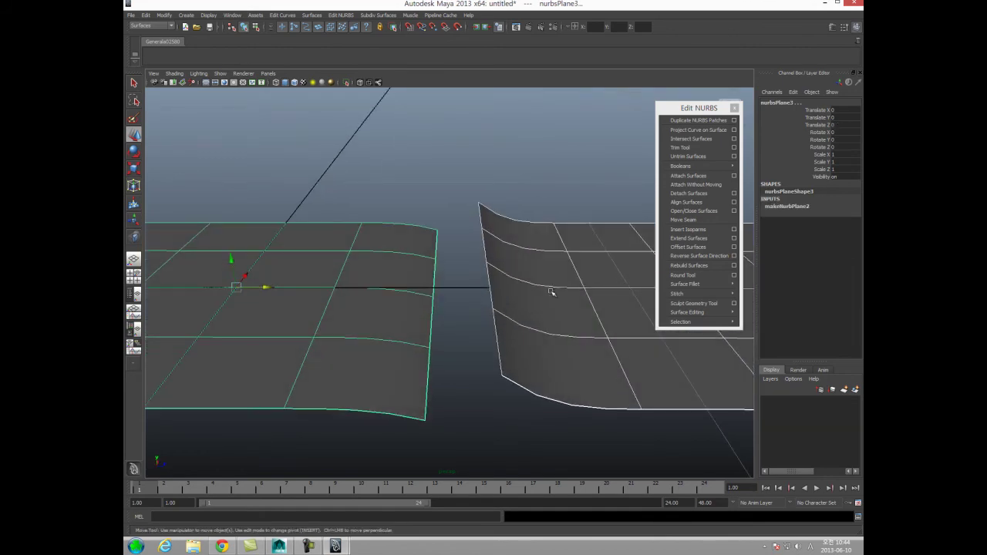
left_click(686, 202)
left_click_drag(359, 298, 320, 315, "alt")
left_click_drag(366, 303, 517, 333, "alt")
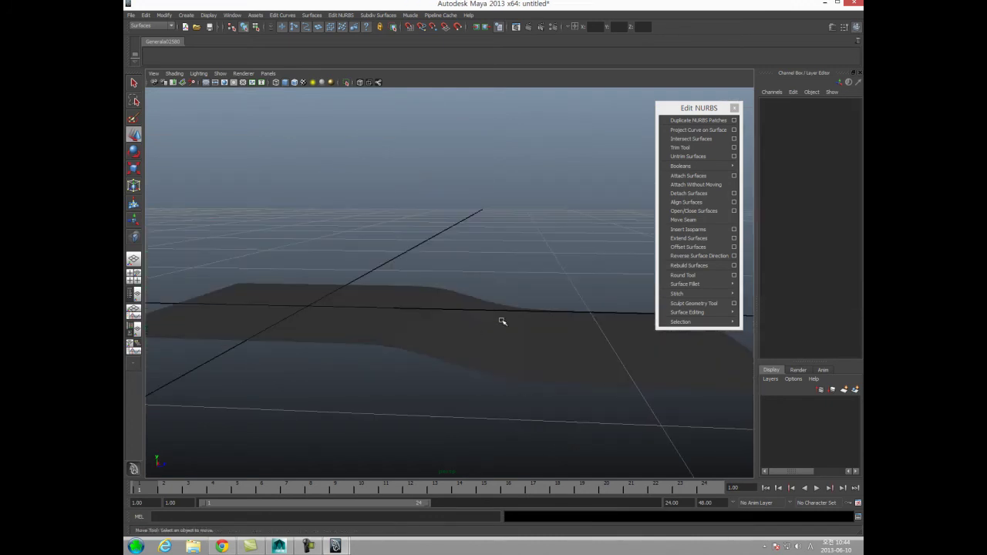
Examine the transition between the aligned surfaces from several angles and review the Align Surfaces options
left_click(515, 338)
left_click_drag(423, 377, 429, 346, "alt")
left_click(421, 394)
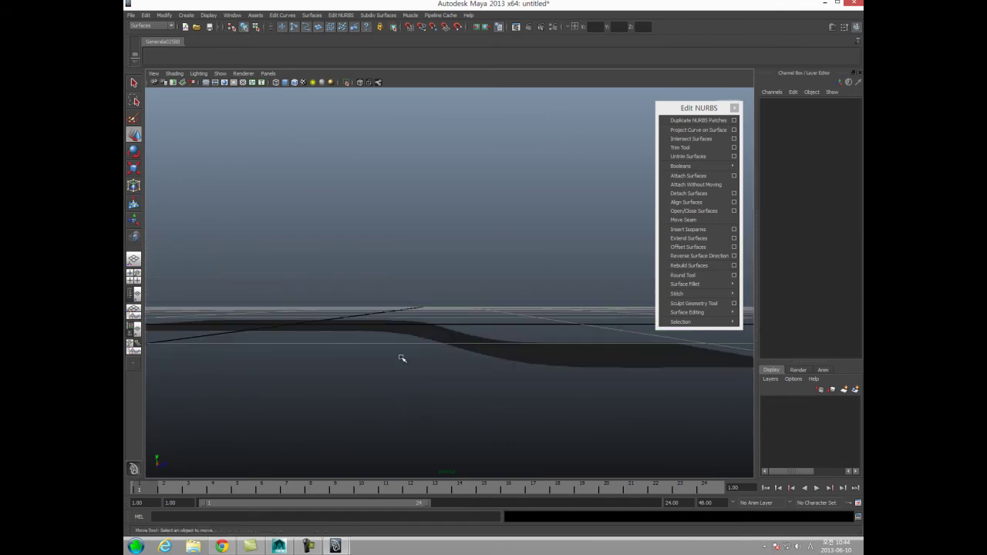
left_click(433, 360)
left_click(408, 390)
left_click_drag(408, 391, 415, 441, "alt")
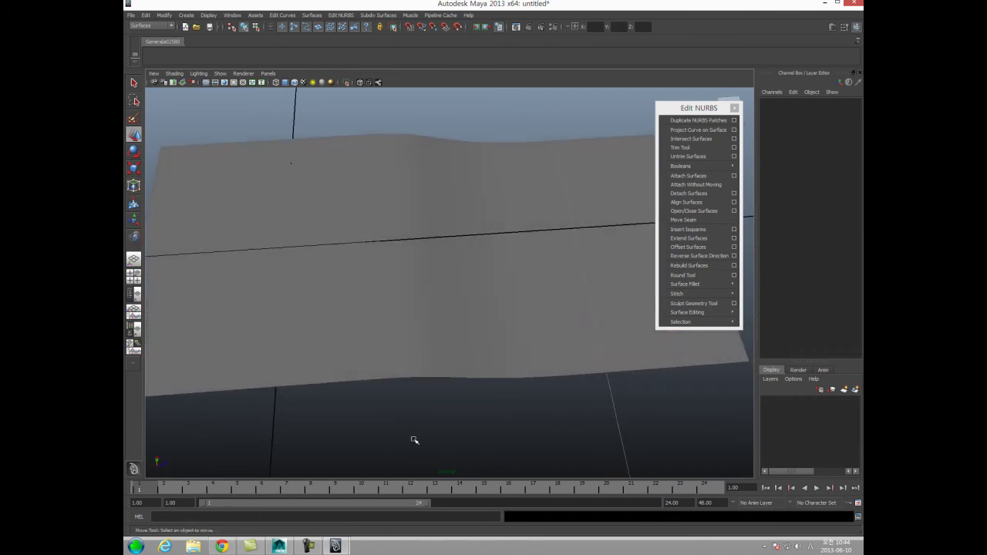
left_click(479, 371)
mouse_move(437, 388)
left_mouse_down("alt")
mouse_move(416, 407)
mouse_move(421, 385)
left_mouse_up("alt")
left_click(420, 425)
mouse_move(420, 425)
left_mouse_down("alt")
mouse_move(357, 393)
mouse_move(348, 403)
mouse_move(380, 422)
mouse_move(436, 425)
mouse_move(408, 419)
mouse_move(425, 411)
left_mouse_up("alt")
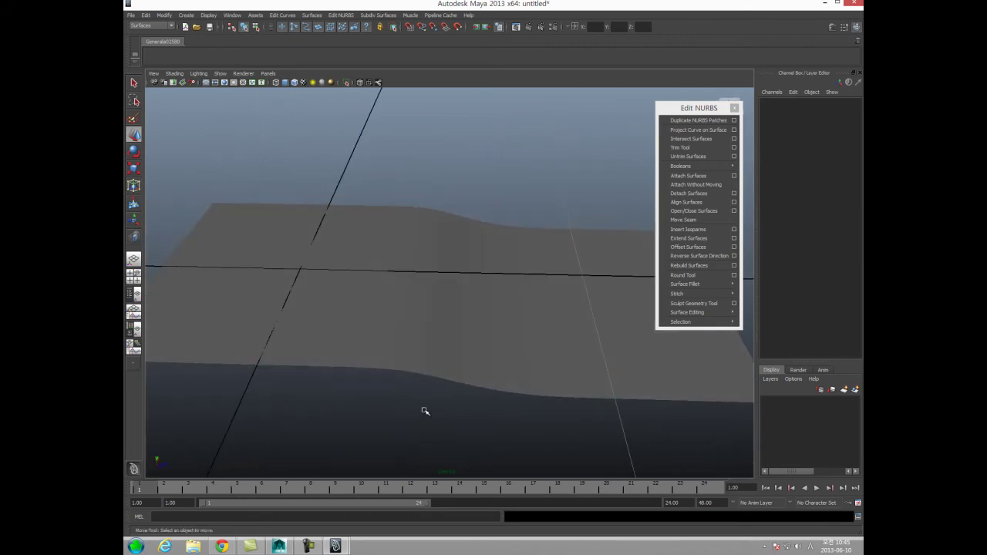
left_click(733, 202)
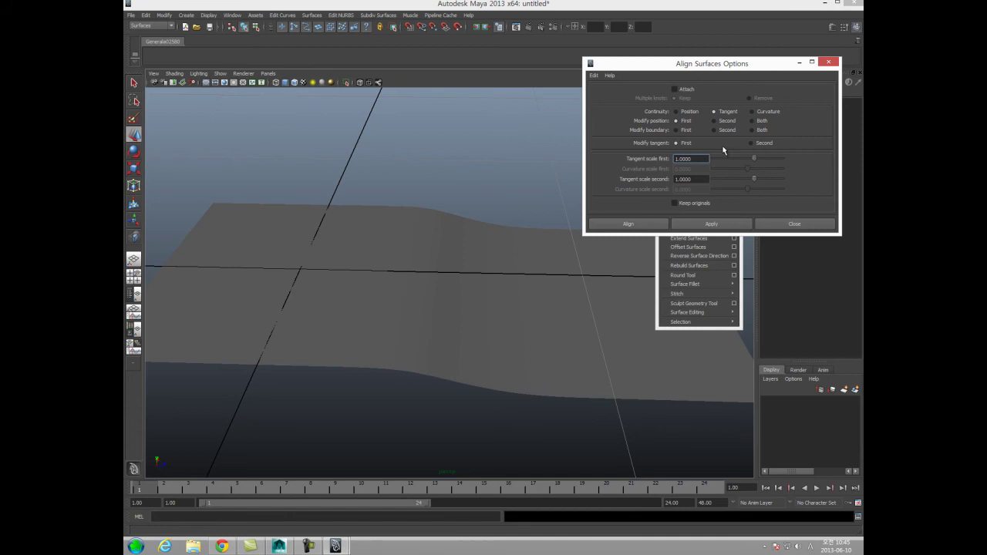
left_click(790, 225)
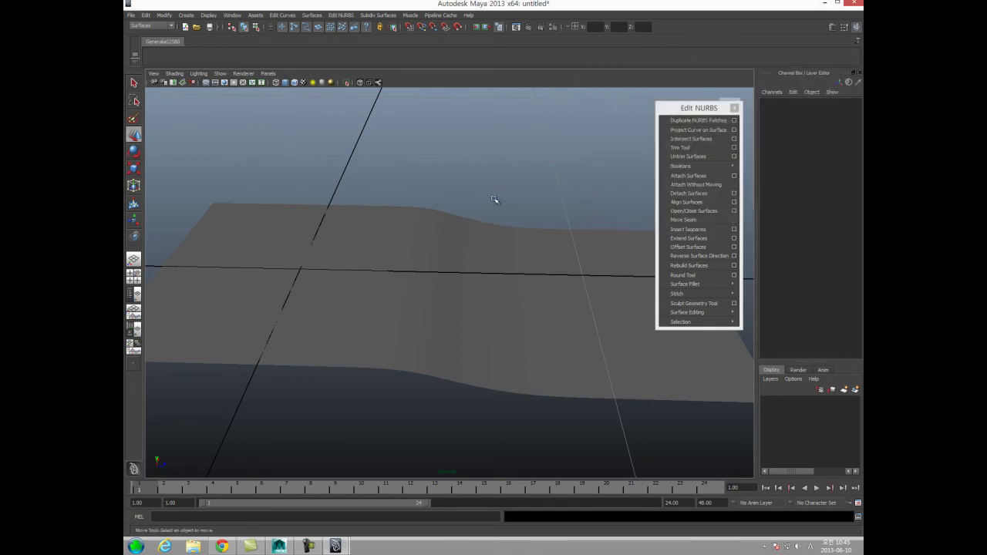
Open the alignSurface1 attributes of the duplicate plane and set Pos Continuity Type to Move Both
left_click(503, 245)
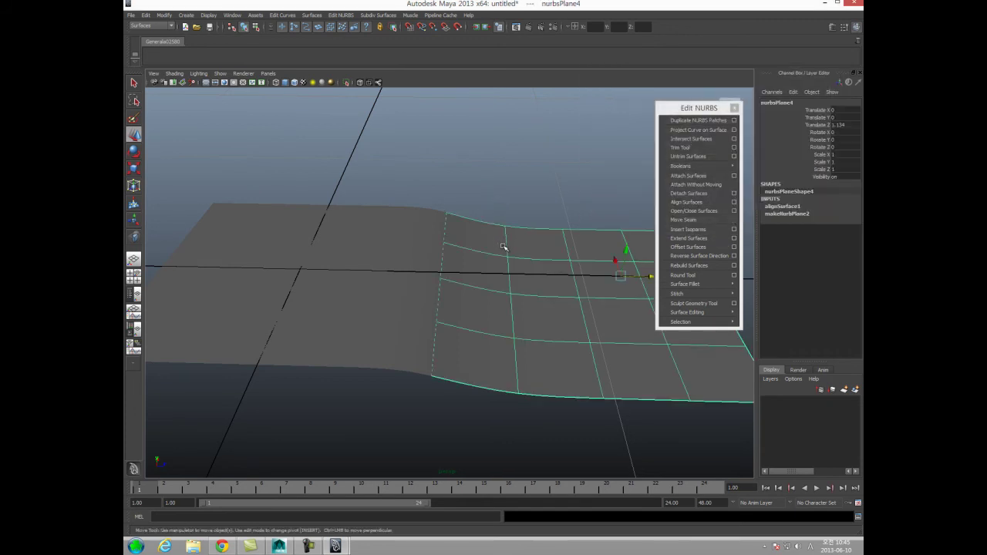
key("ctrl+a")
left_click_drag(700, 109, 167, 27)
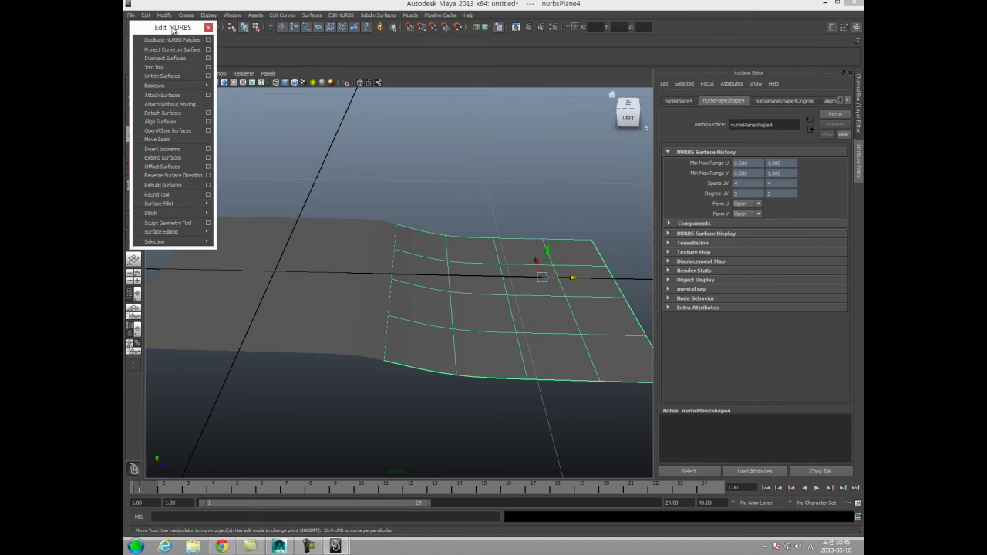
left_click(830, 101)
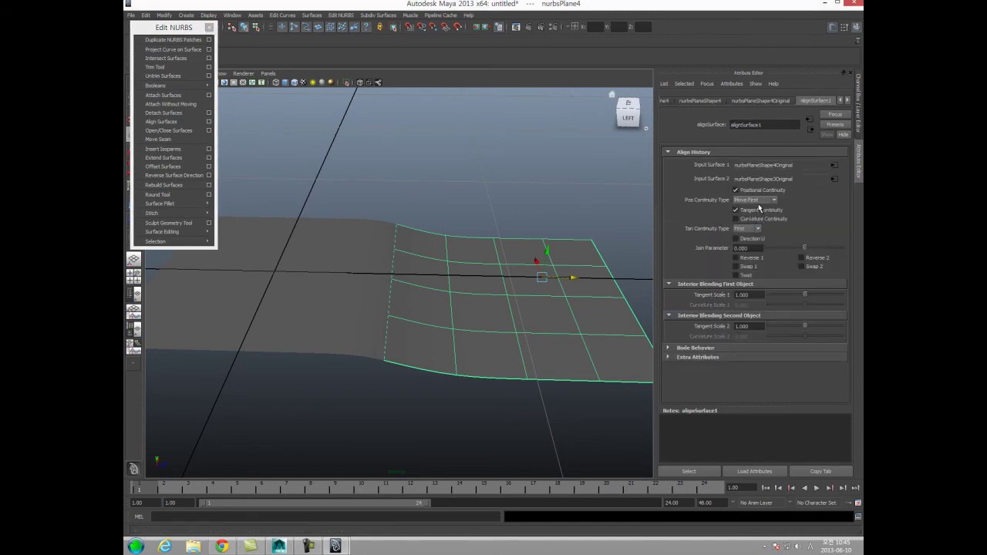
left_click(755, 201)
left_click(759, 222)
left_click_drag(380, 345, 386, 303, "alt")
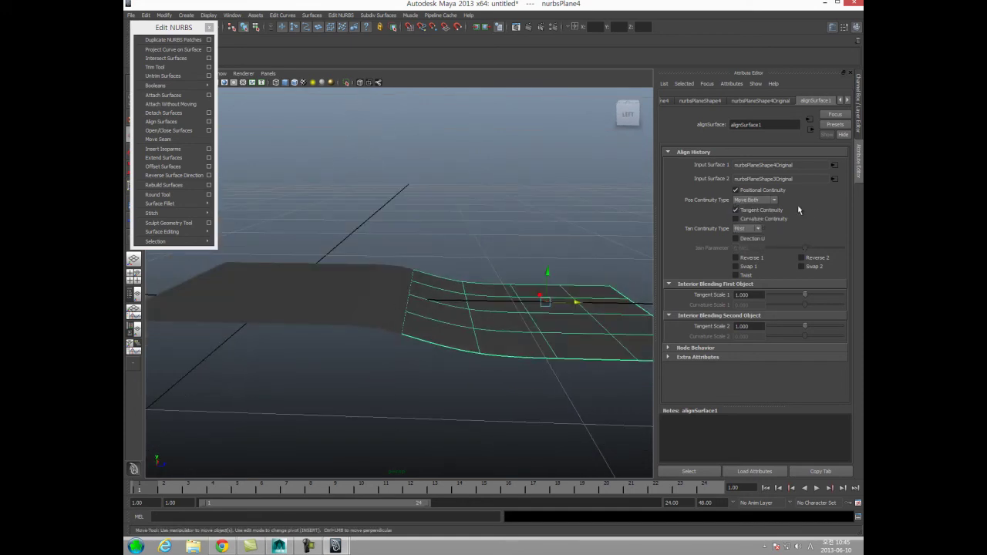
Toggle Tangent Continuity off and back on for the alignment, comparing the joined edge on both planes
left_click(759, 214)
left_click_drag(432, 242, 413, 311, "alt")
left_click(429, 241)
left_click_drag(363, 368, 401, 399, "alt")
left_click(374, 393)
left_click_drag(434, 355, 397, 327)
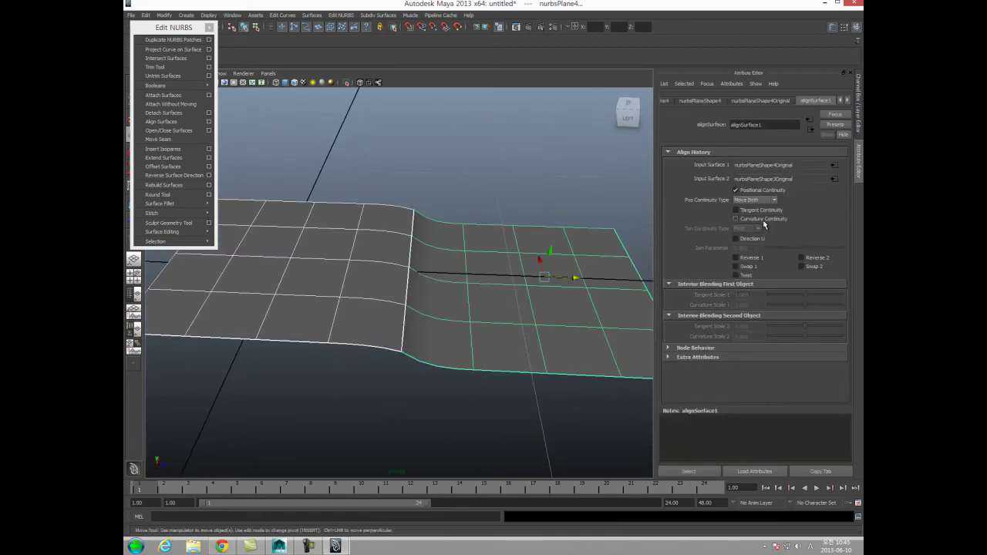
left_click(427, 391)
left_click(485, 362)
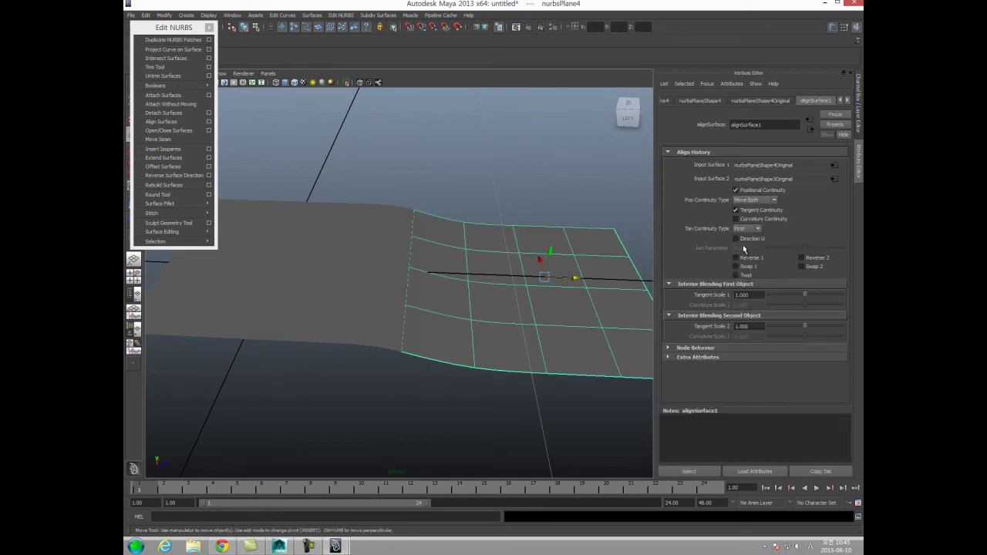
left_click_drag(499, 355, 538, 356, "alt")
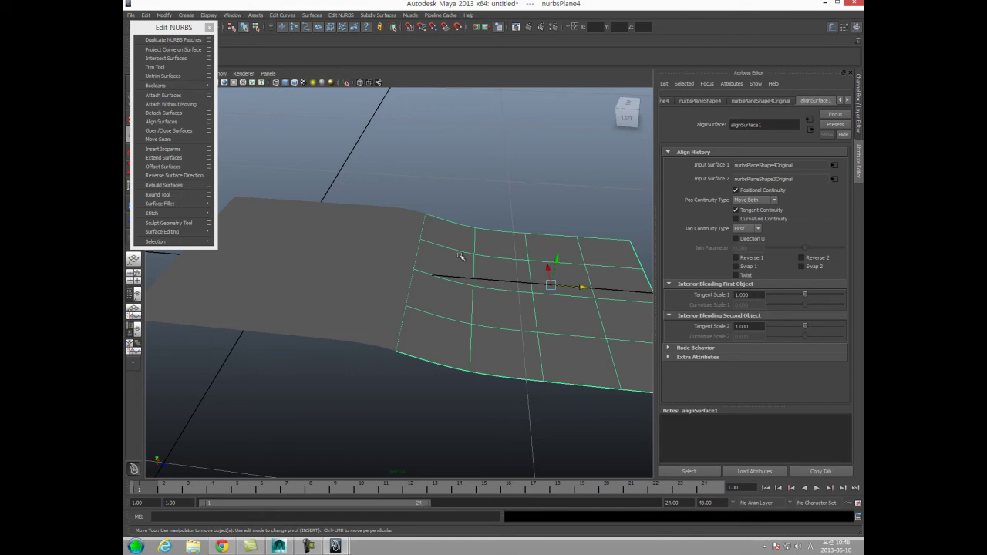
left_click(409, 227)
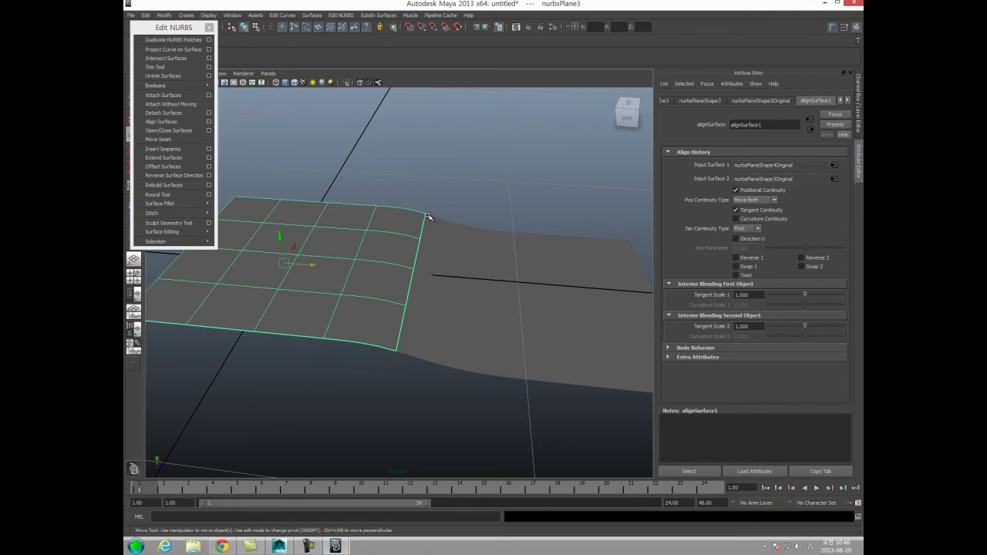
left_click(438, 355)
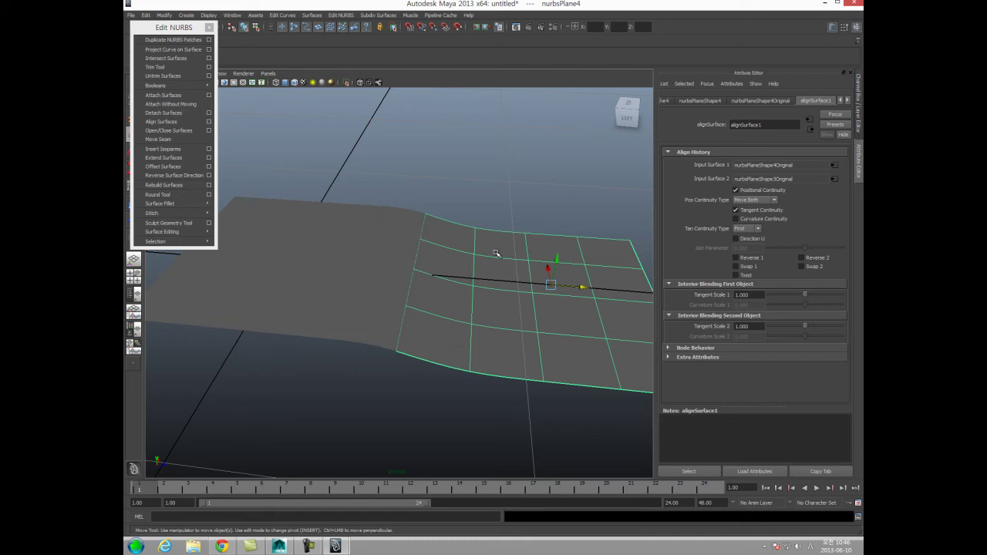
Toggle Reverse 1, Reverse 2, Swap 1, Twist and Swap 2 on the alignment to try their effect, leaving them all off
left_click(748, 259)
left_click(748, 259)
left_click(811, 260)
left_click(755, 268)
left_click(755, 268)
left_click(746, 275)
left_click(746, 275)
left_click(815, 268)
left_click(802, 266)
Examine the two aligned planes as a whole from a wider view, checking each one and the transition between them
left_click_drag(469, 294, 443, 331, "alt")
right_click_drag(443, 331, 318, 331, "alt")
left_click_drag(320, 333, 319, 249, "alt")
left_click(399, 359)
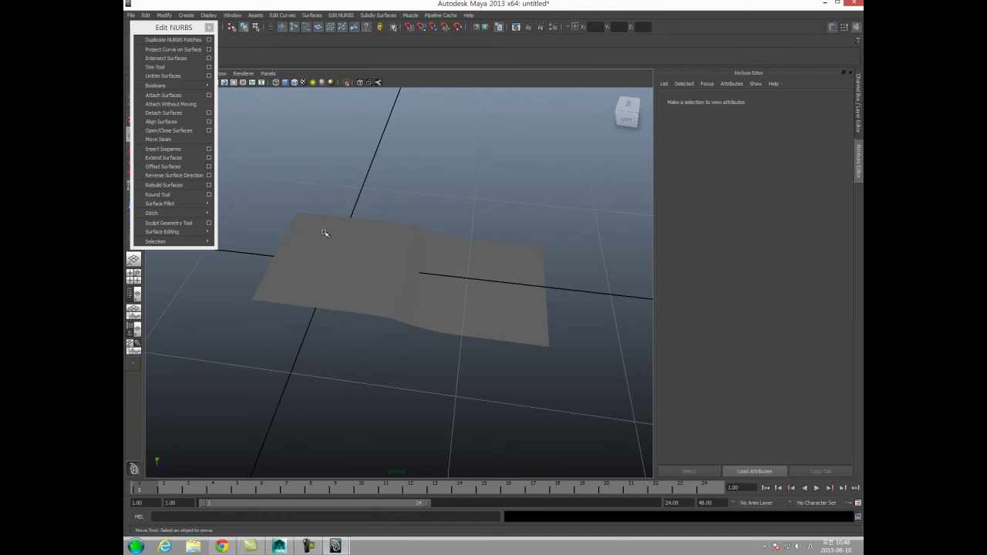
left_click(444, 308)
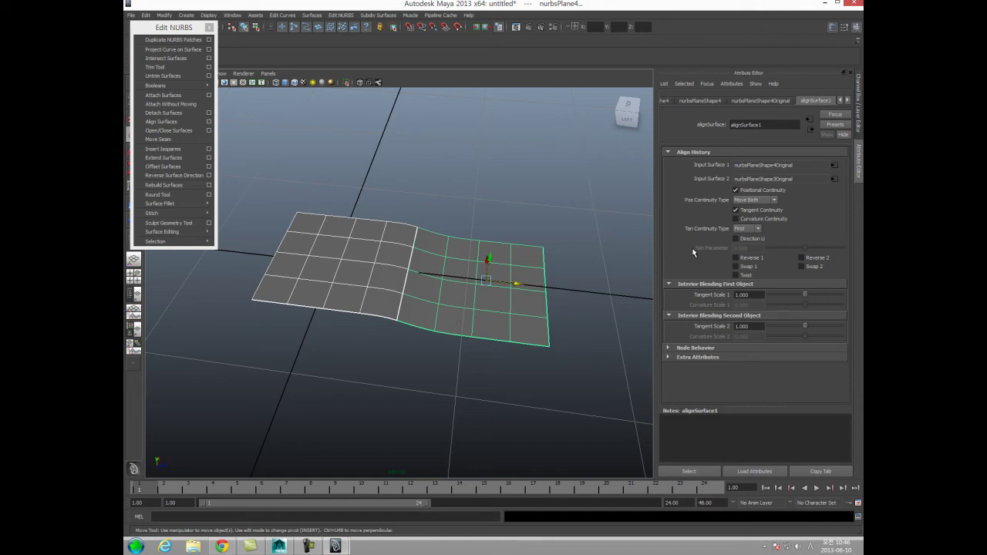
left_click(502, 265)
left_click(484, 236)
left_click(489, 252)
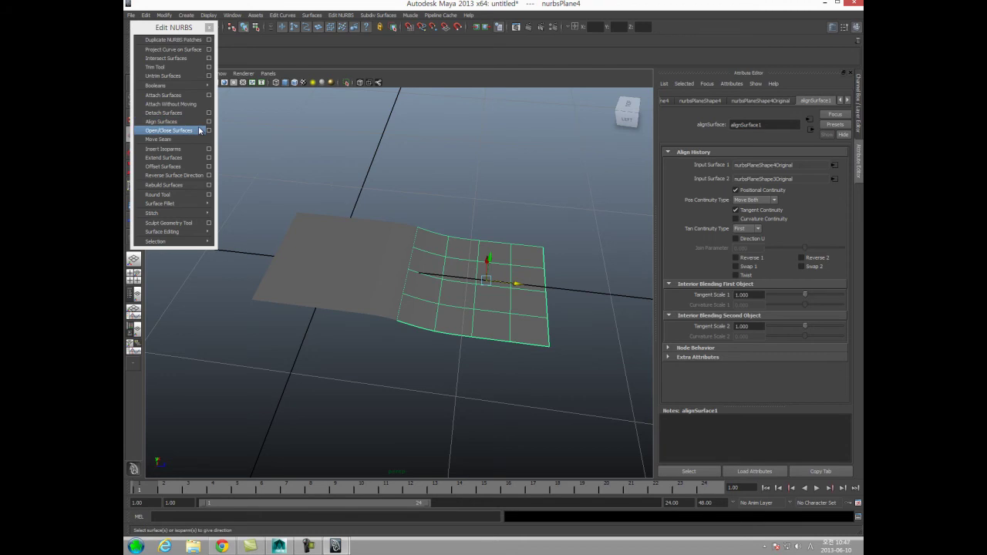
Delete both aligned planes and move the floating Edit NURBS window clear of the main menus
left_click_drag(324, 164, 461, 341)
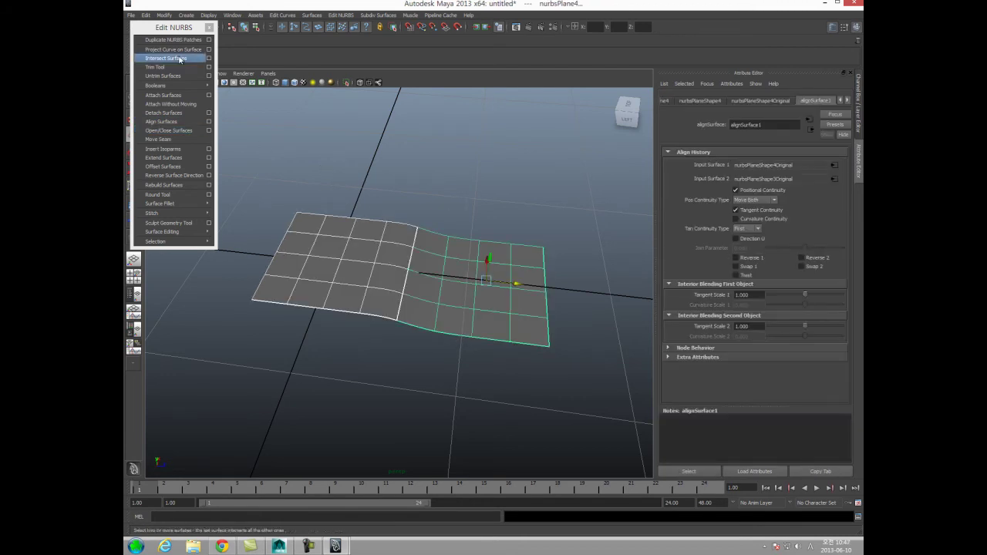
key("Delete")
left_click_drag(166, 28, 586, 95)
Create a NURBS sphere and frame it in the view
left_click(186, 15)
mouse_move(193, 38)
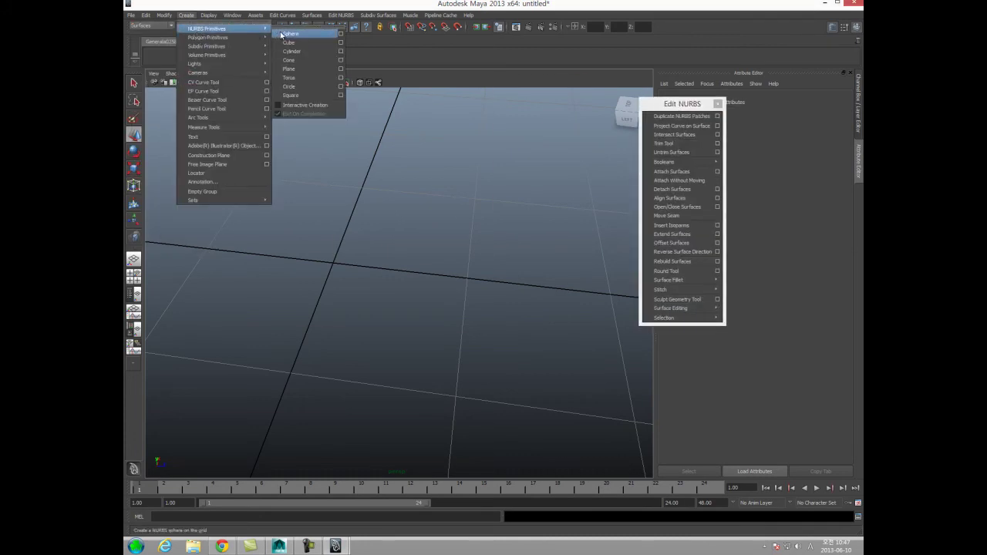
left_click(283, 35)
key("w")
key("f")
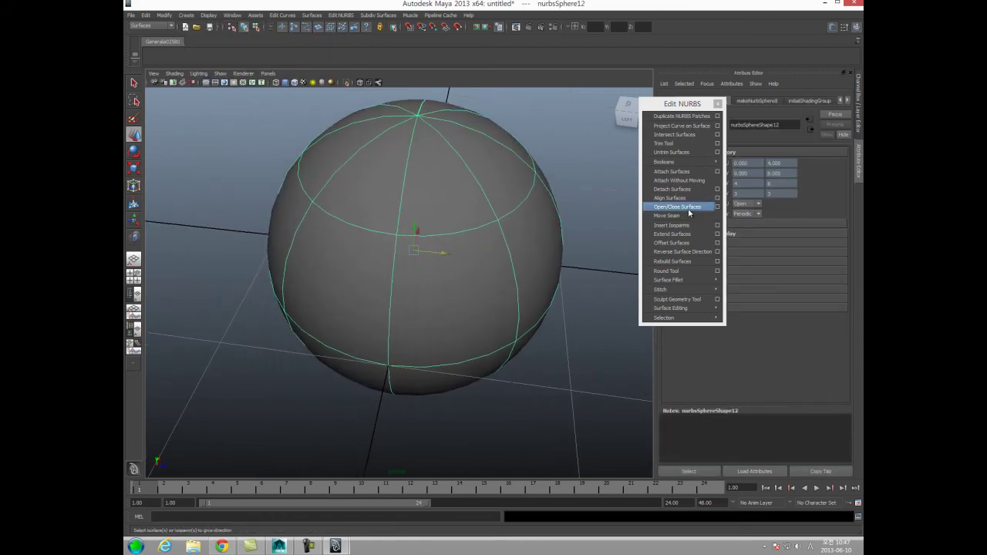
Examine the sphere's isoparms from several angles and locate its thicker seam line
right_click(382, 239)
left_click(382, 215)
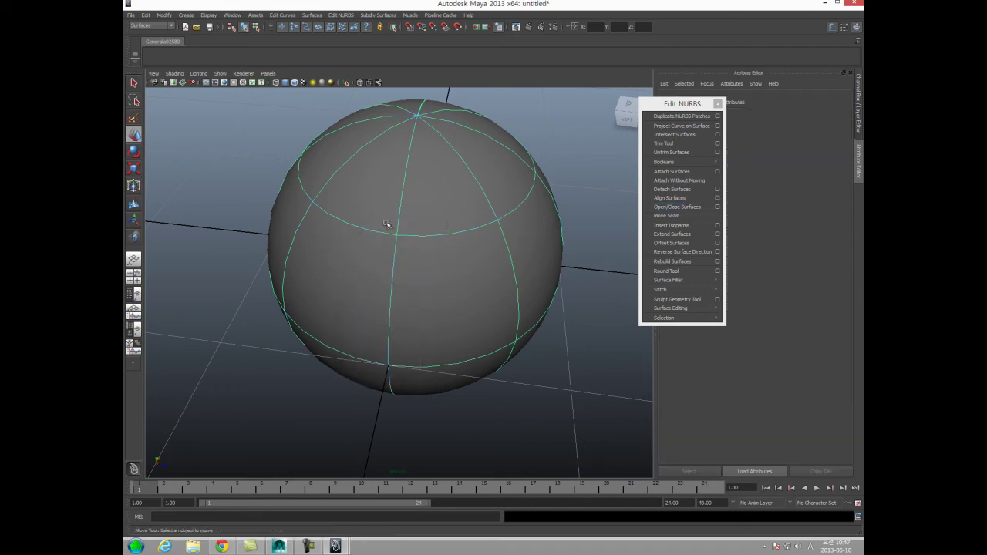
left_click_drag(339, 214, 366, 218, "alt")
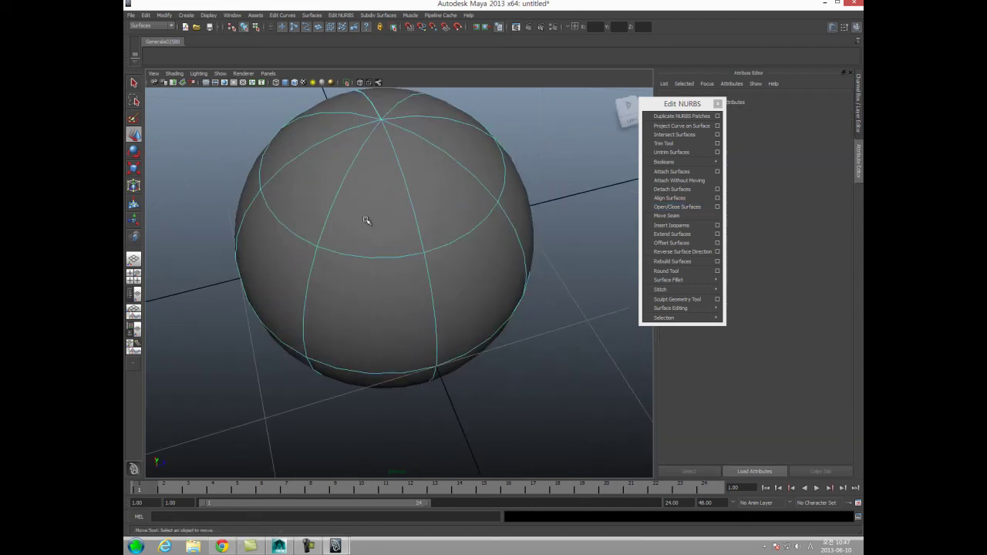
key("F8")
left_click_drag(402, 295, 501, 340, "alt")
middle_click_drag(312, 363, 401, 350, "alt")
scroll(401, 350, "up", 2)
left_click_drag(401, 349, 452, 214, "alt")
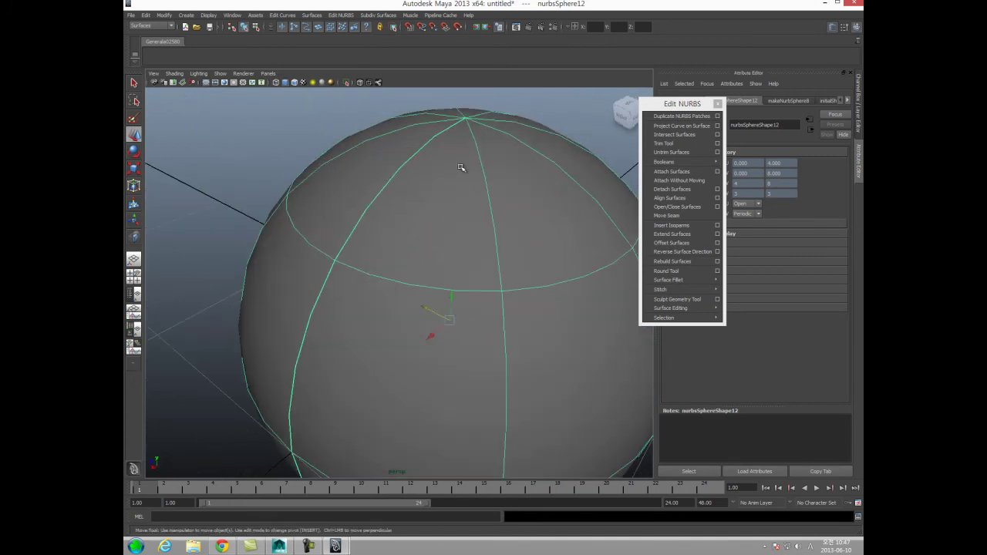
scroll(332, 310, "down", 3)
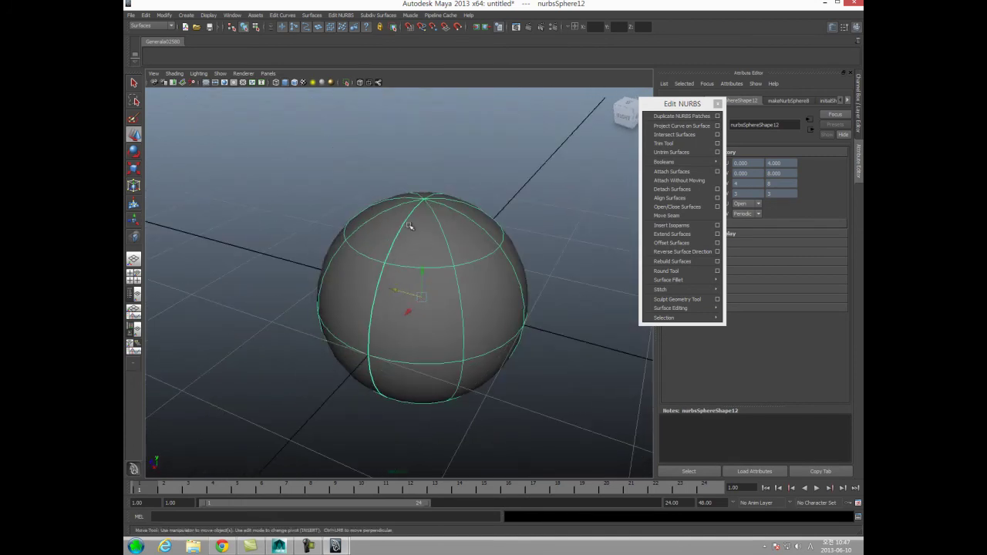
left_click_drag(411, 222, 421, 208, "alt")
left_click_drag(398, 245, 425, 201, "alt")
scroll(369, 314, "up", 3)
Nudge one of the sphere's control vertices, undo the move and reselect the sphere as an object
right_click_drag(376, 287, 348, 286)
left_click_drag(349, 286, 360, 312, "alt")
left_click(377, 286)
key("ctrl+z")
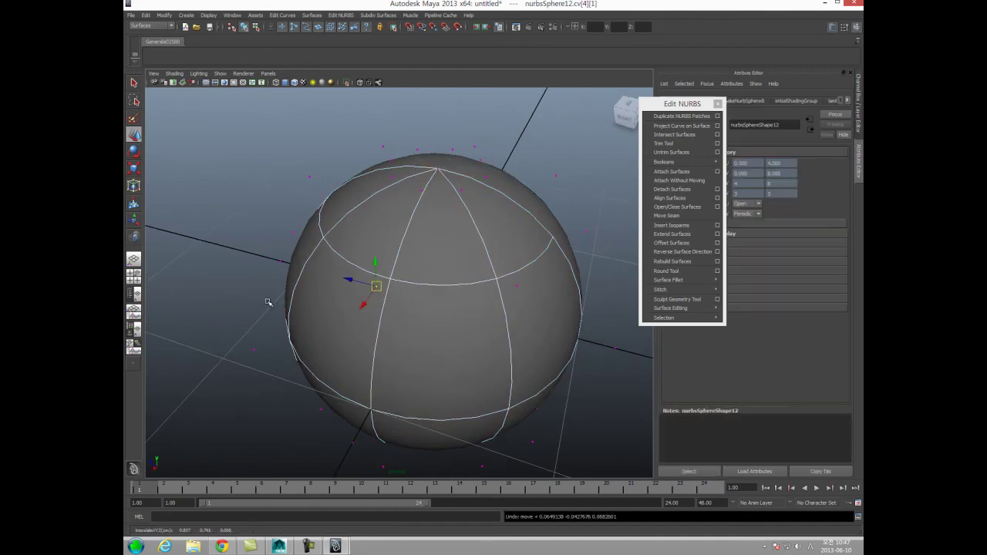
key("F8")
left_click(220, 304)
left_click(414, 282)
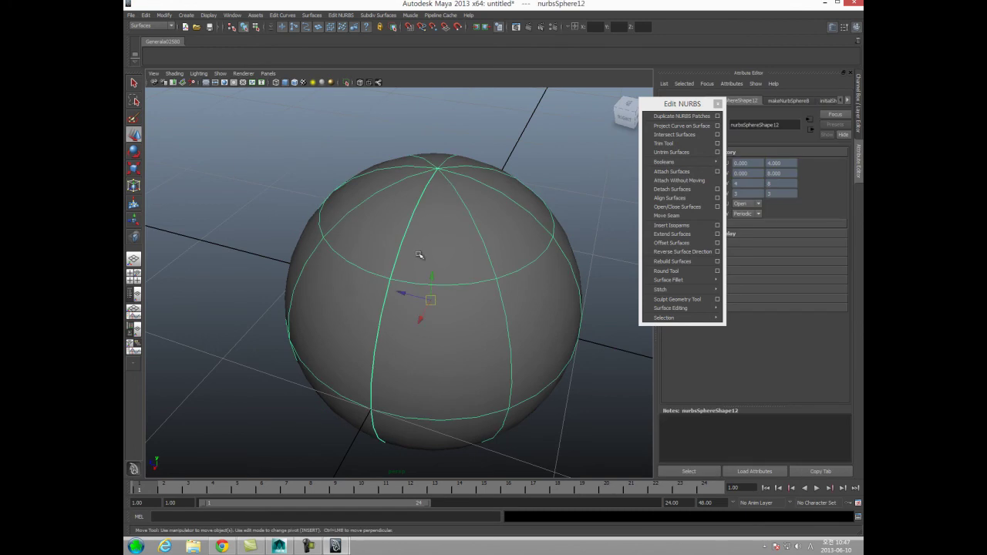
Open the sphere along its seam with Open/Close Surfaces and inspect the opening from above and the side
left_click_drag(383, 322, 447, 221, "alt")
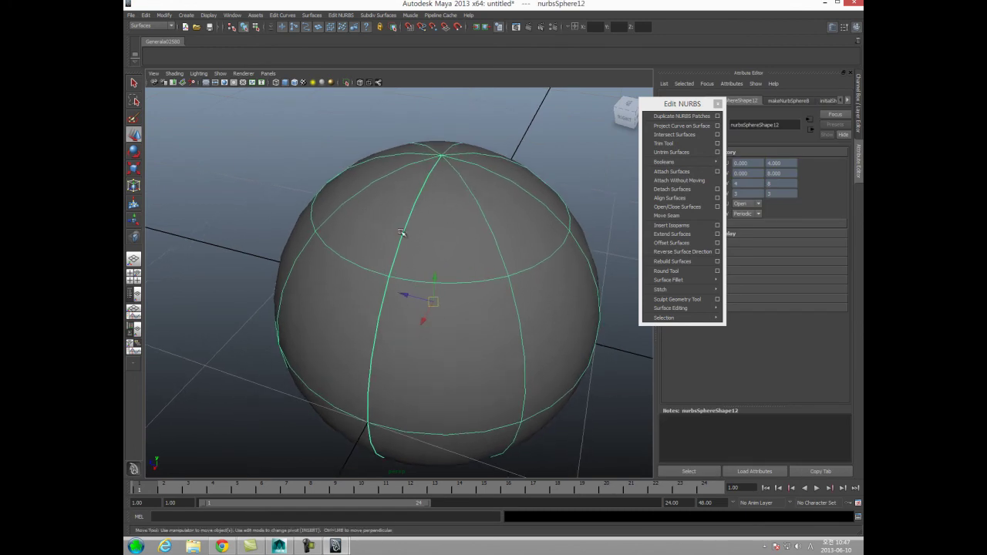
left_click_drag(392, 334, 369, 301, "alt")
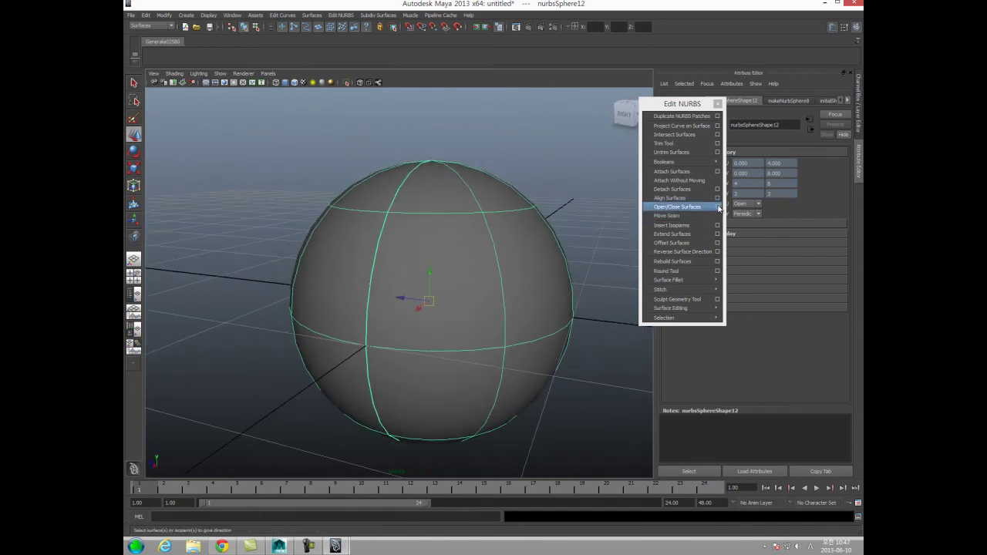
left_click(708, 210)
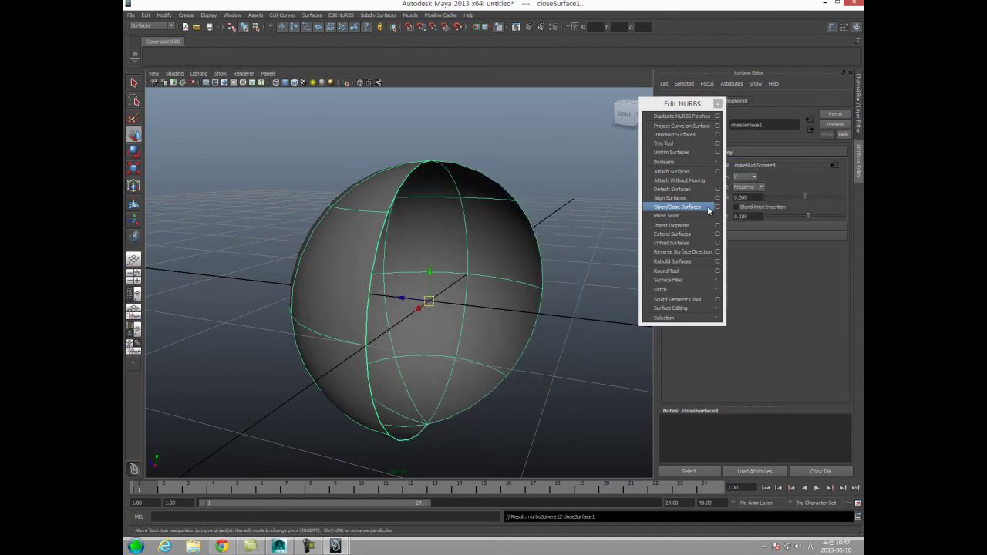
left_click_drag(379, 249, 393, 303, "alt")
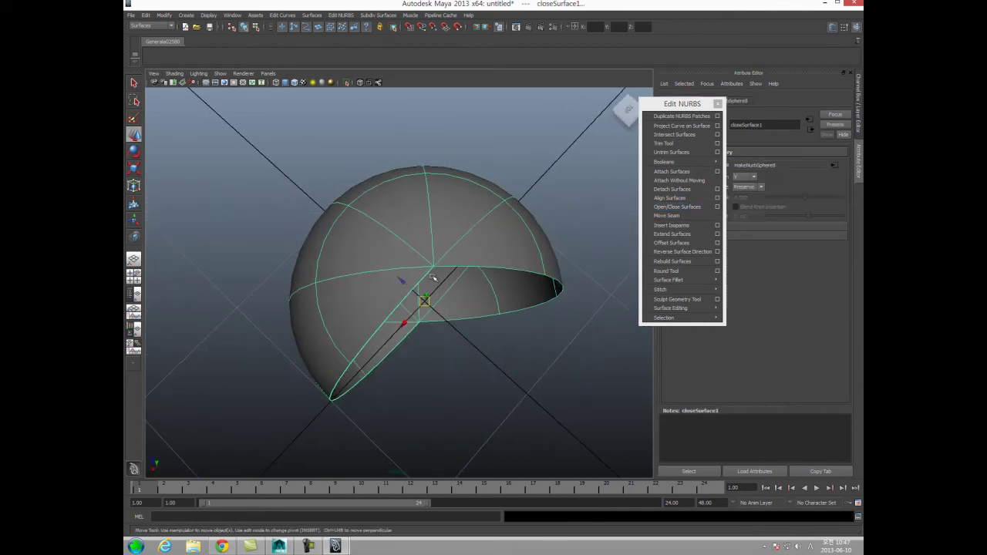
left_click_drag(342, 324, 343, 300, "alt")
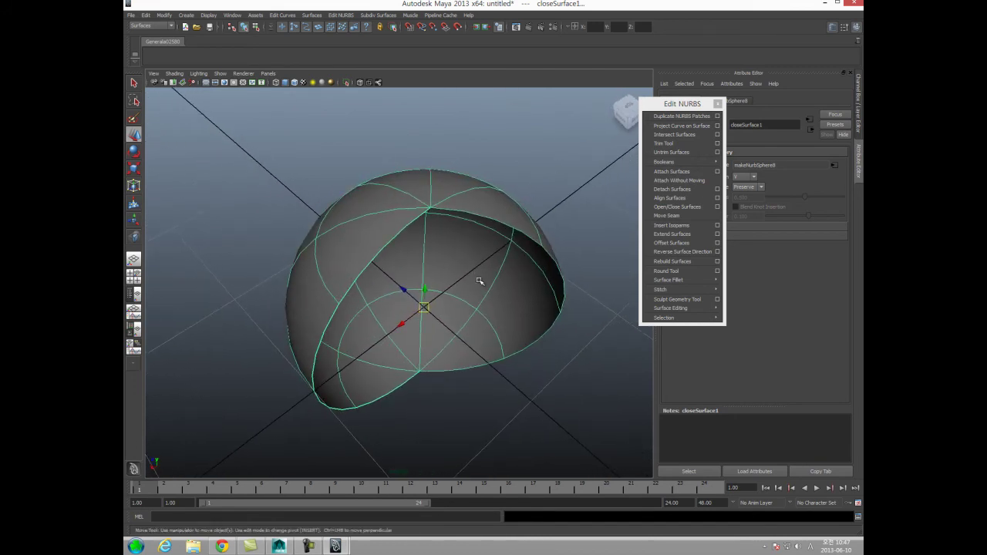
Apply Open/Close Surfaces to the opened sphere again to close the gap, and inspect the closing face
left_click(695, 210)
left_click_drag(229, 285, 229, 268, "alt")
left_click(239, 270)
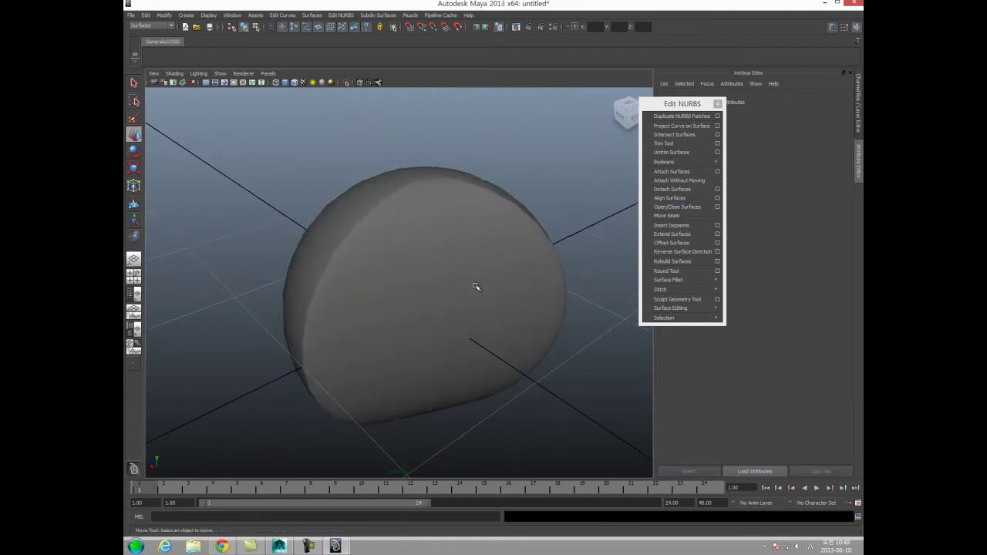
left_click(418, 290)
Undo both Open/Close Surfaces operations, inspect the restored sphere's isoparms and control vertices, and reselect the sphere
key("ctrl+z")
key("ctrl+z")
key("ctrl+z")
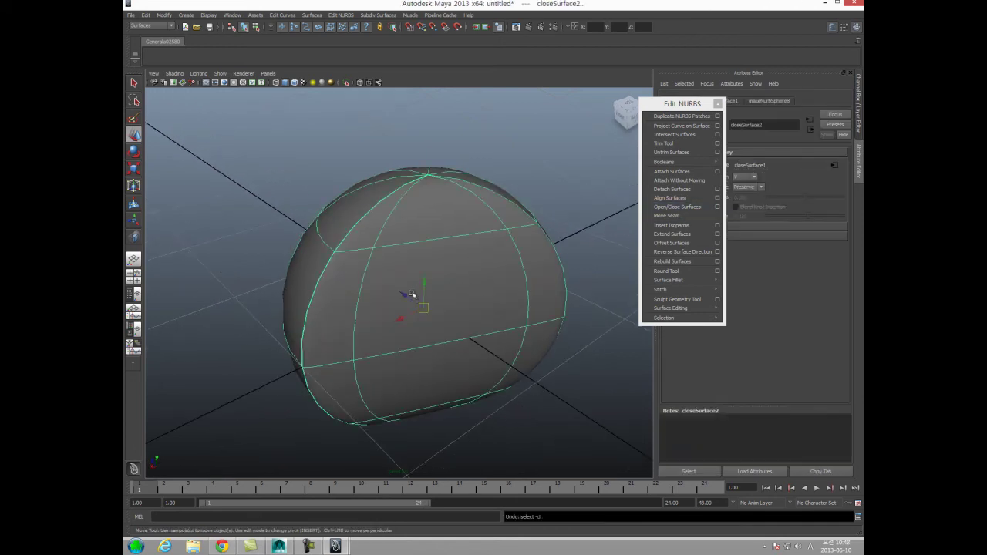
left_click_drag(387, 271, 382, 302, "alt")
key("ctrl+z")
key("ctrl+z")
left_click(372, 315)
key("F8")
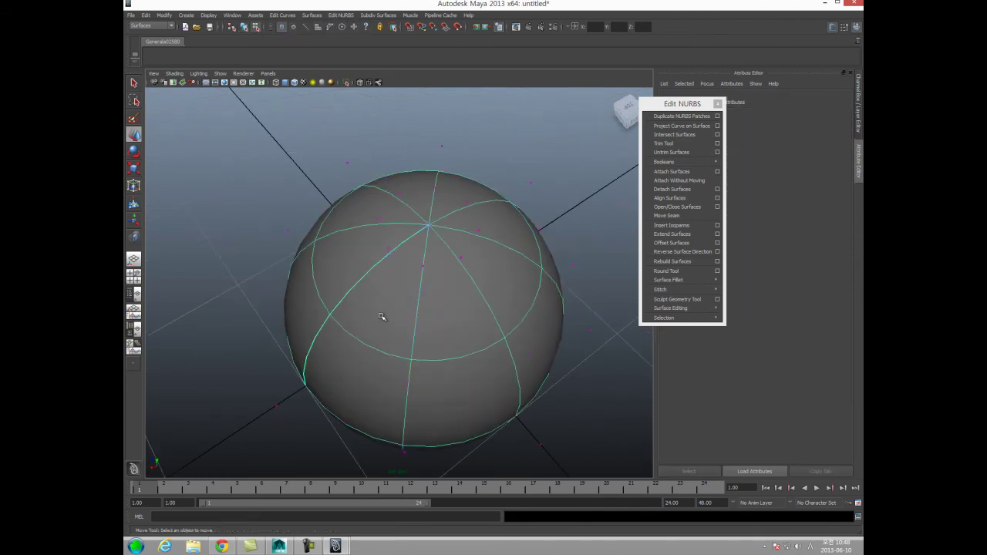
left_click_drag(371, 345, 371, 338, "alt")
left_click_drag(357, 334, 362, 306, "alt")
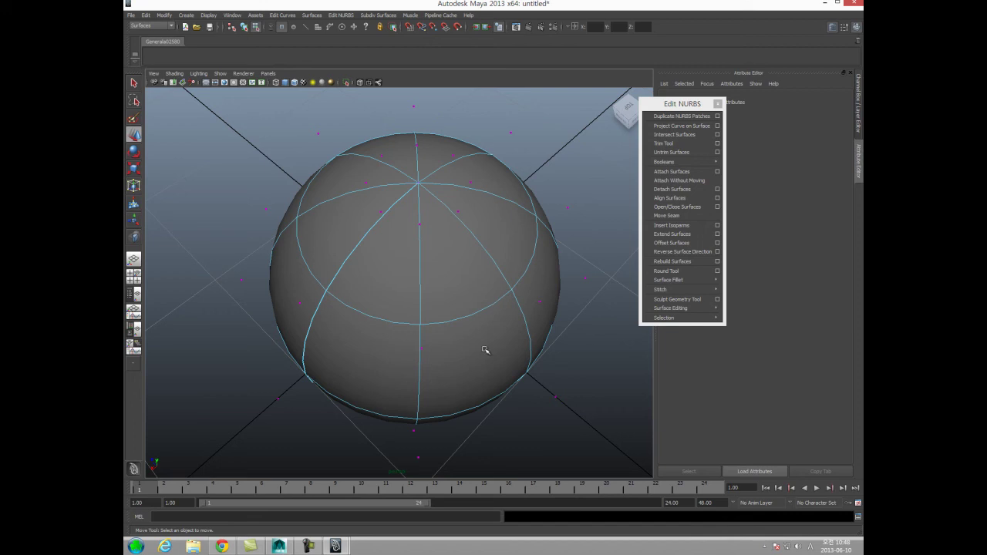
left_click(414, 335)
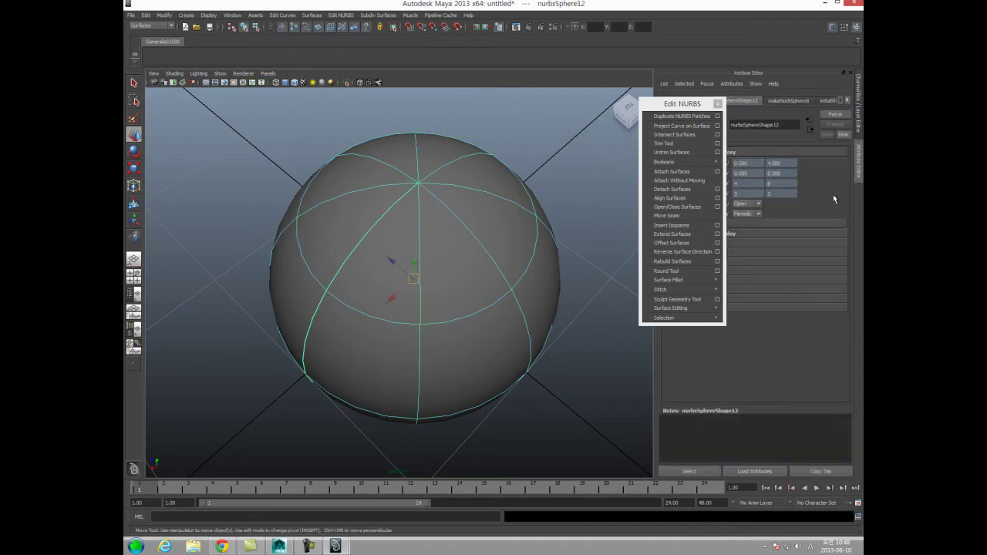
Try a smaller End Sweep in the sphere's creation inputs and return the value to 360
left_click(859, 129)
left_click(804, 207)
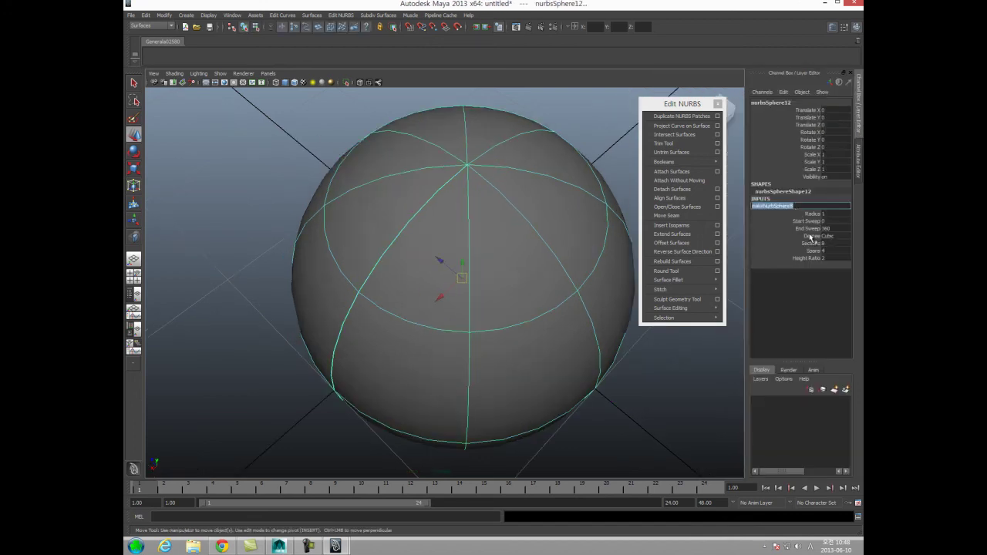
left_click(810, 228)
mouse_move(484, 301)
middle_mouse_down()
mouse_move(436, 299)
mouse_move(501, 311)
middle_mouse_up()
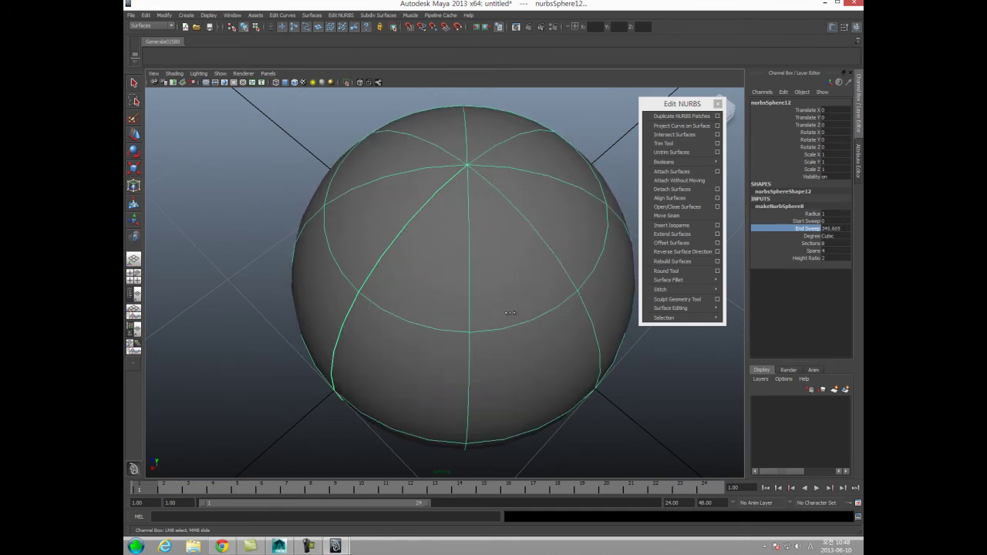
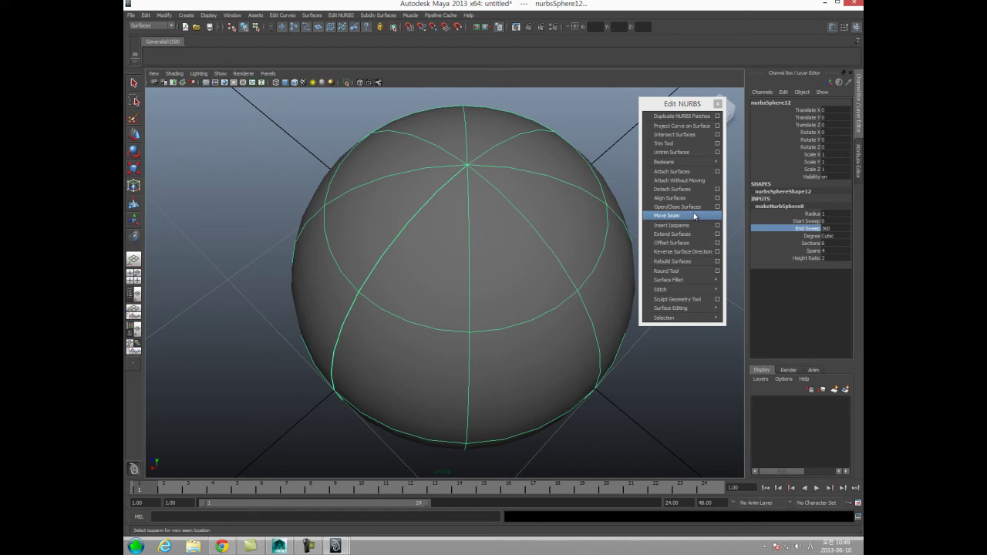
Move the sphere's seam to the vertical isoparm a quarter turn away with Move Seam, and reselect the sphere to check it
left_click_drag(412, 249, 401, 264, "alt")
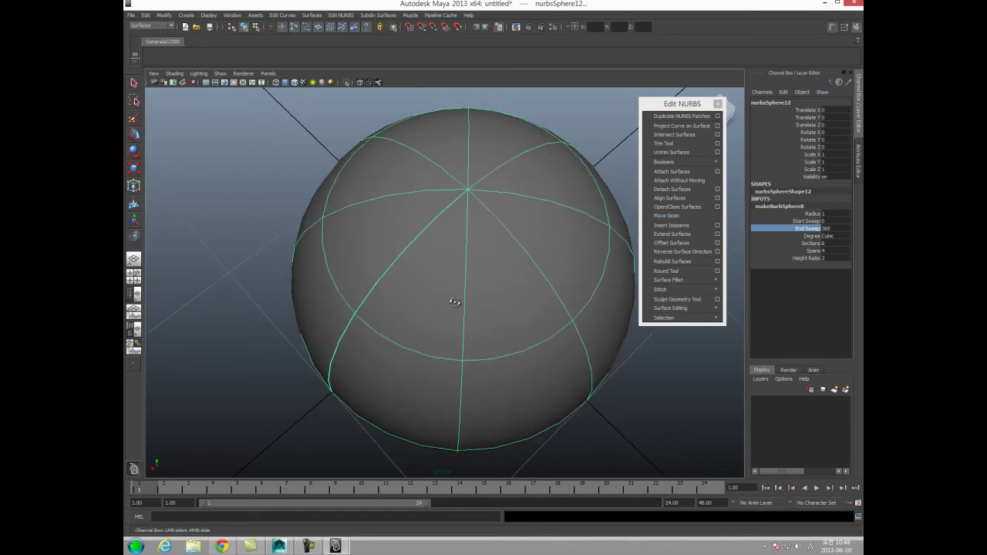
left_click_drag(442, 306, 465, 291, "alt")
right_click_drag(465, 291, 477, 265)
left_click(494, 256)
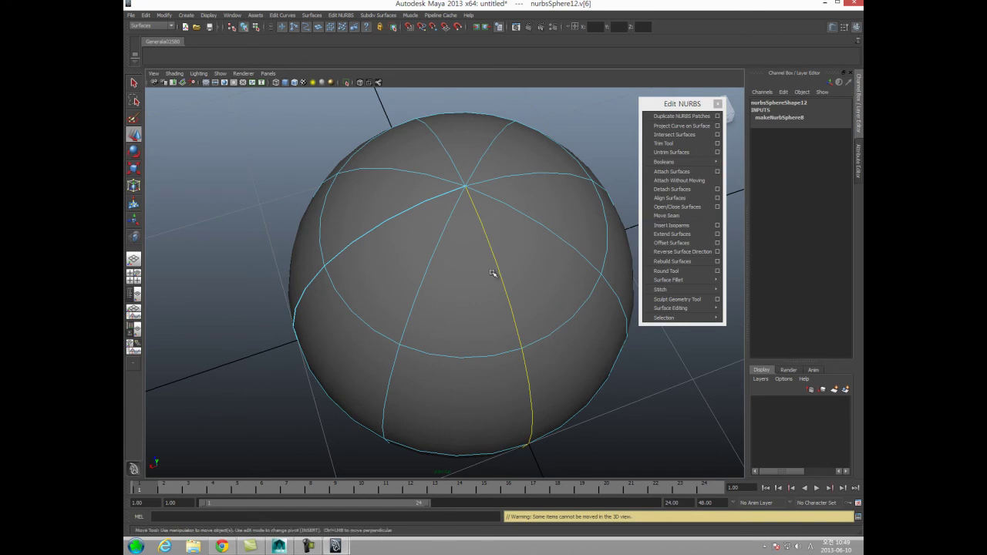
left_click(667, 215)
left_click_drag(507, 296, 458, 337, "alt")
left_click_drag(416, 272, 425, 277, "alt")
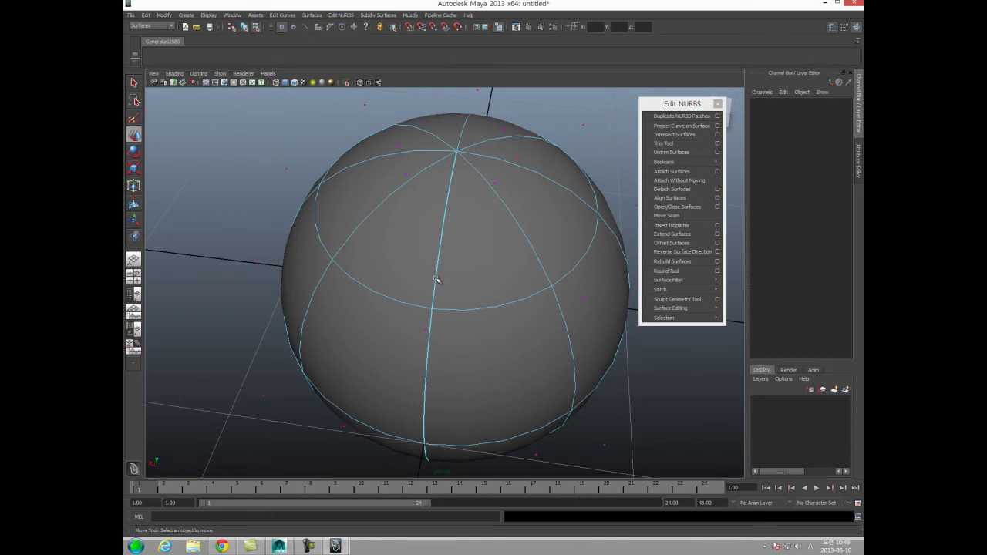
left_click(435, 279)
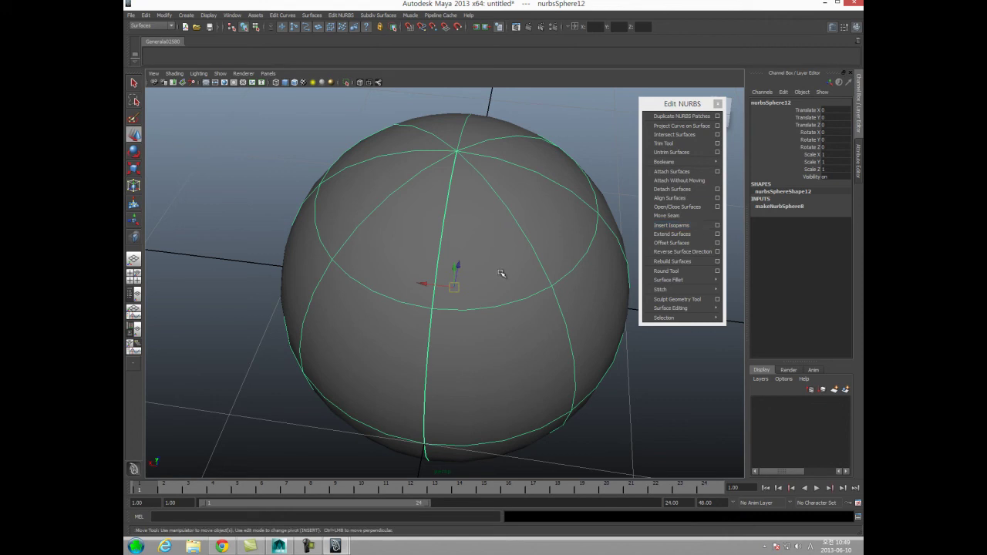
left_click_drag(485, 273, 498, 282, "alt")
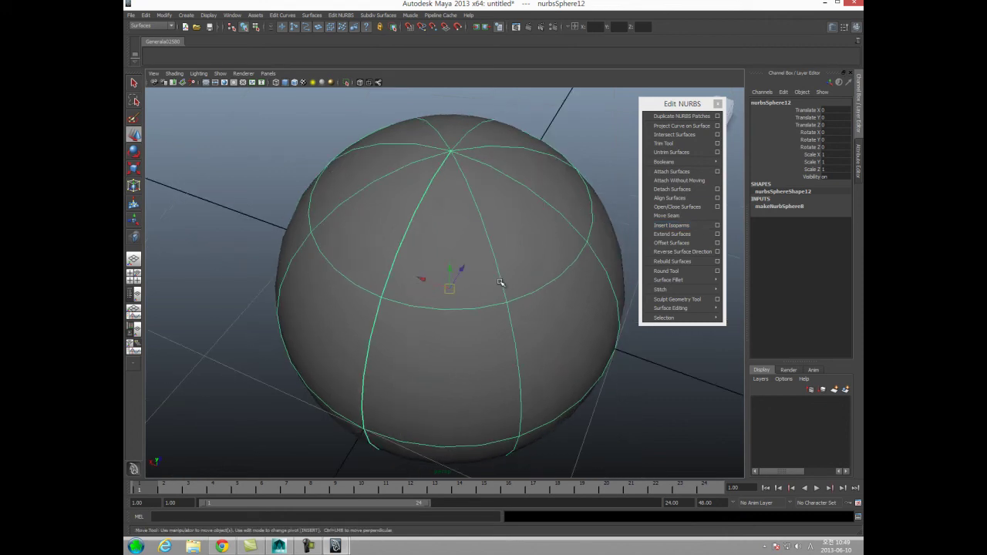
Insert a horizontal isoparm at about 2.446 in U on the sphere, between two existing isoparms, with Insert Isoparms
right_click_drag(517, 281, 518, 264)
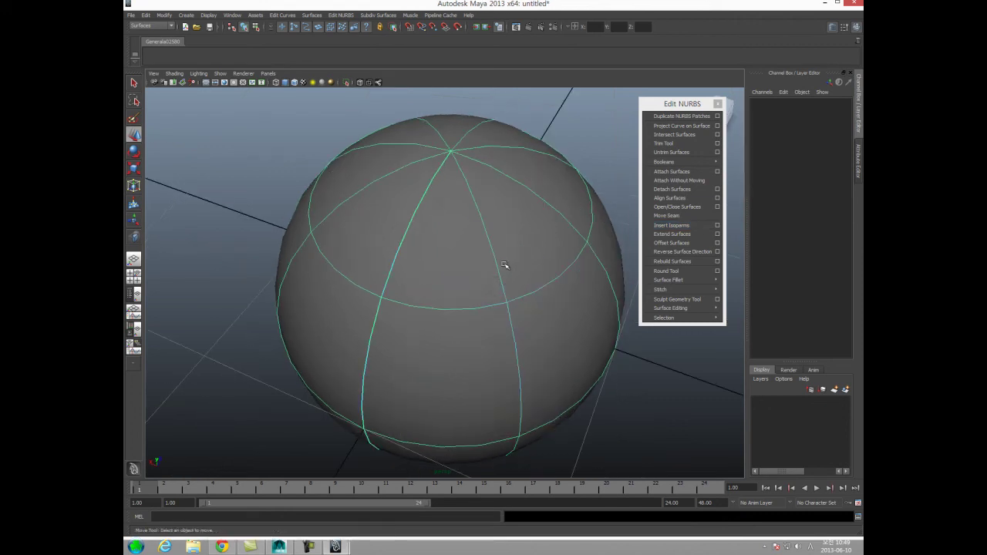
left_click_drag(522, 295, 550, 386)
left_click_drag(475, 341, 460, 321, "alt")
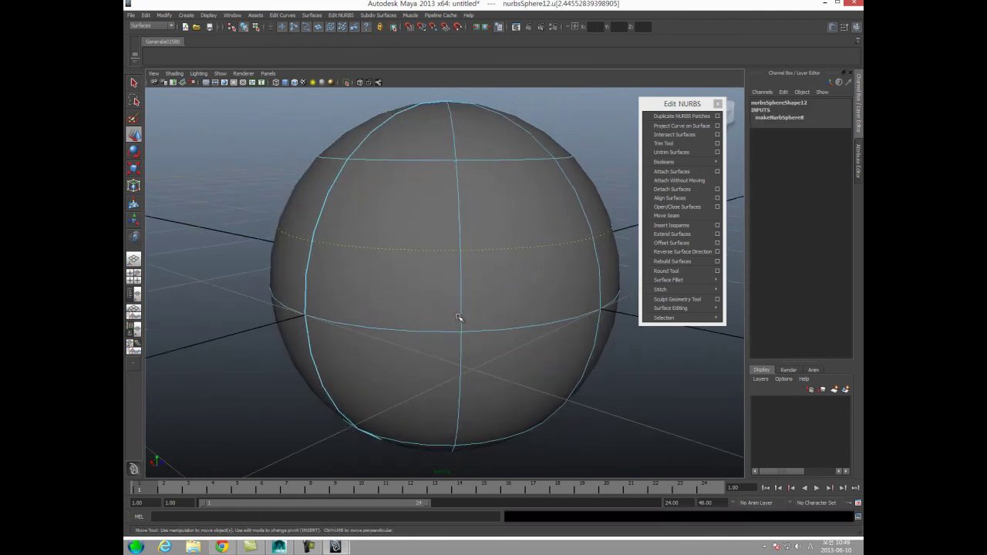
left_click(678, 229)
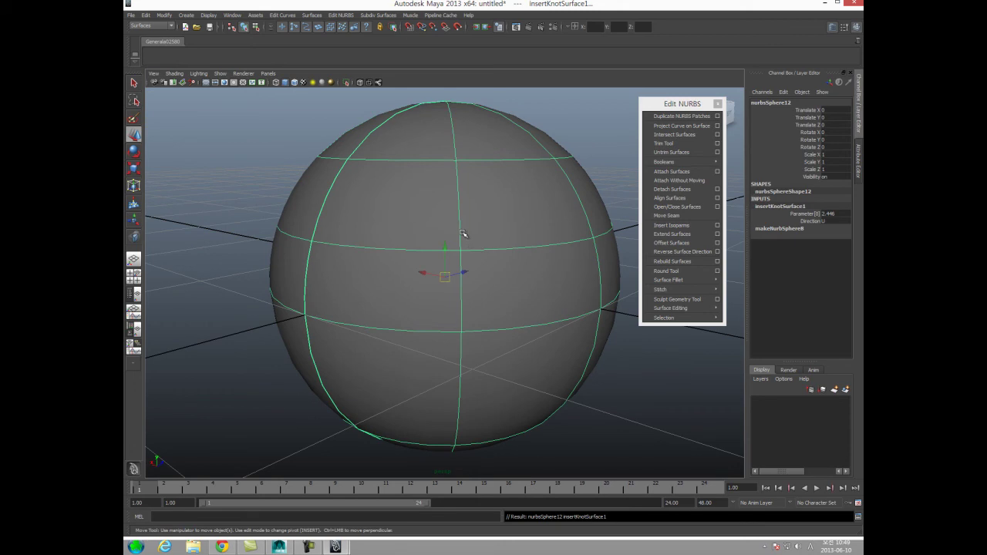
Insert a vertical isoparm in the V direction on the sphere, between two existing meridians, with Insert Isoparms
right_click_drag(477, 233, 474, 215)
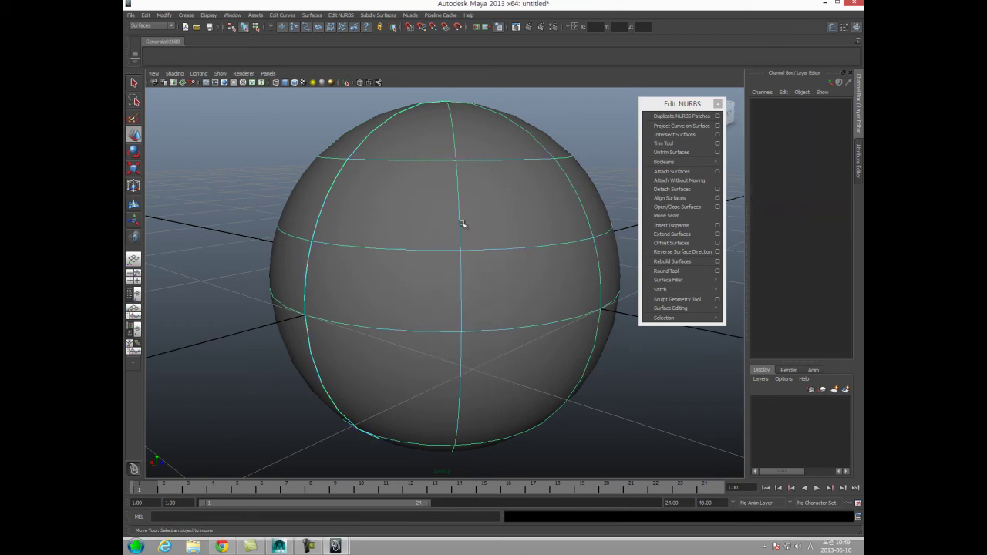
left_click_drag(467, 226, 547, 236)
left_click(672, 225)
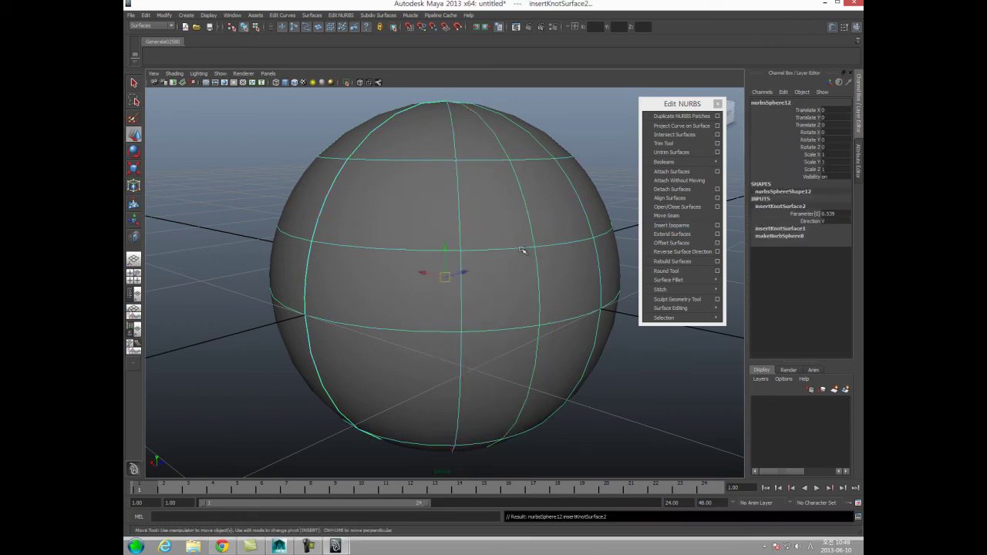
mouse_move(463, 261)
left_mouse_down("alt")
mouse_move(443, 269)
mouse_move(466, 268)
left_mouse_up("alt")
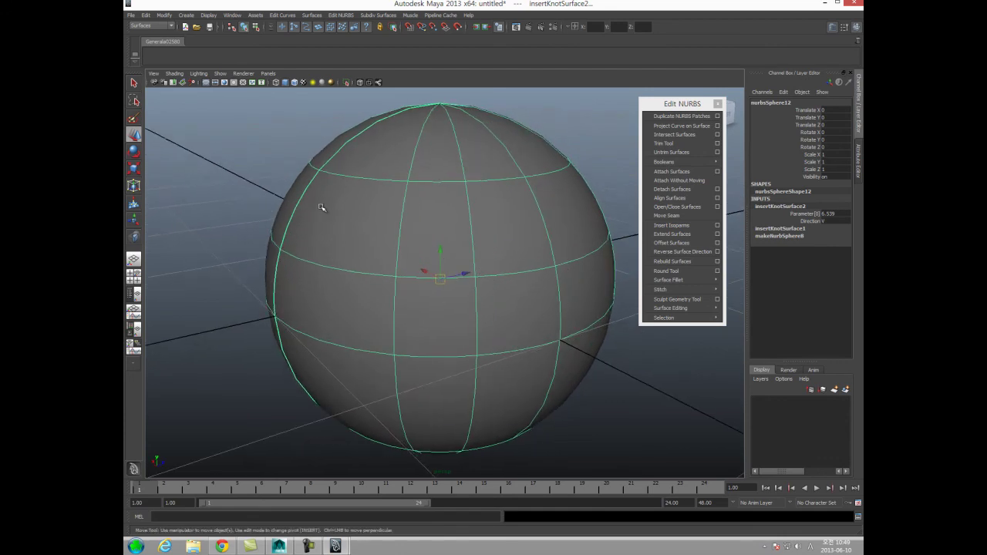
Delete the sphere and create a NURBS plane at the origin
key("Delete")
left_click(185, 15)
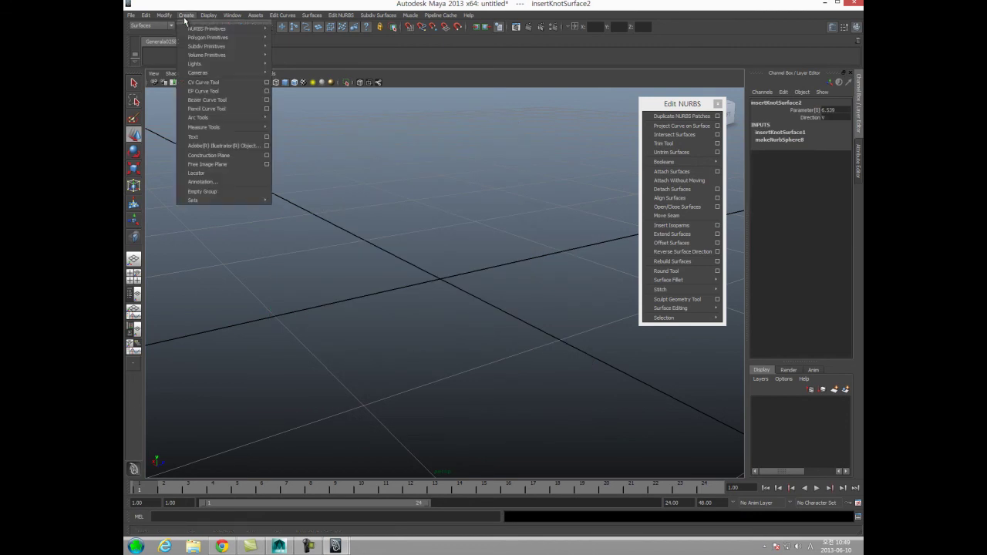
mouse_move(192, 28)
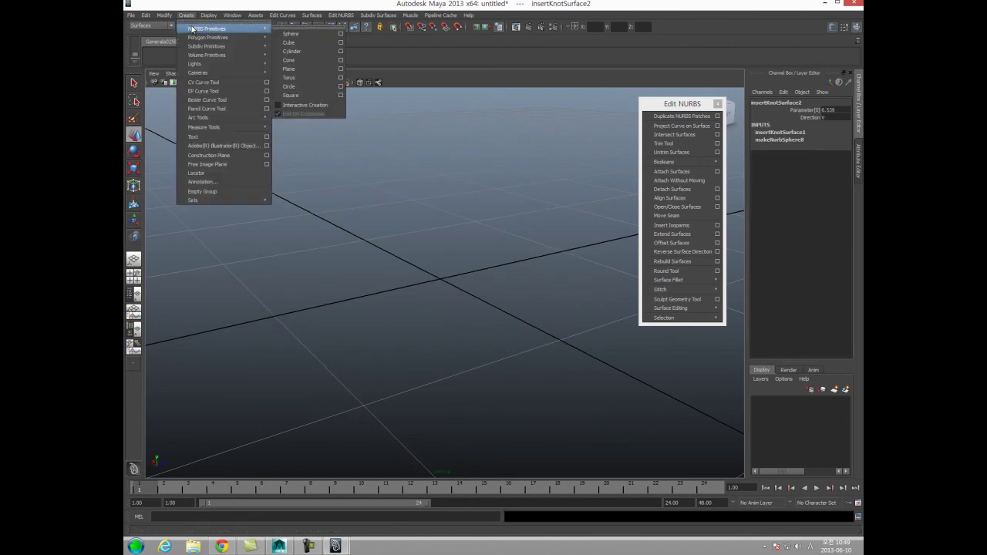
left_click(290, 69)
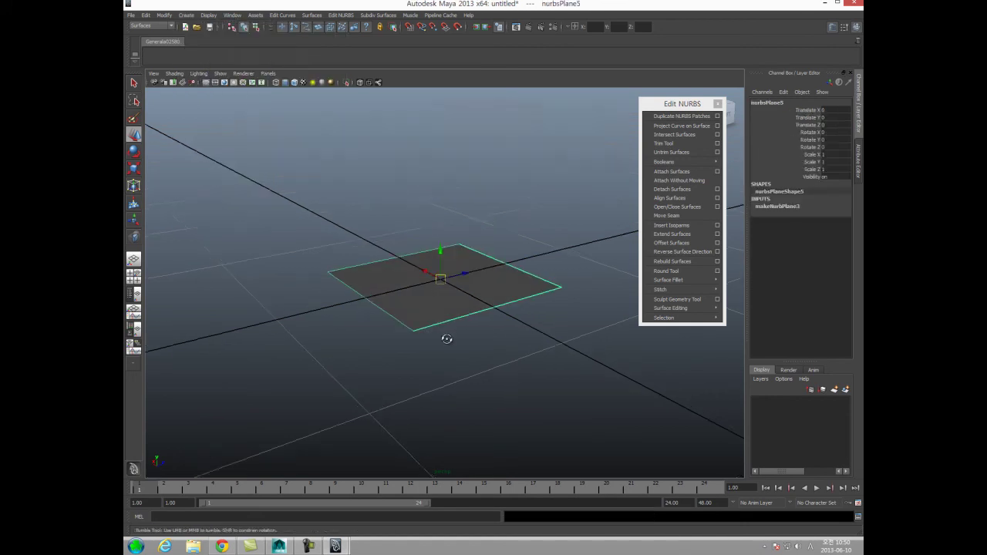
Set Patches U and Patches V to 2 in the plane's creation inputs
left_click_drag(440, 330, 469, 352, "alt")
left_click(770, 205)
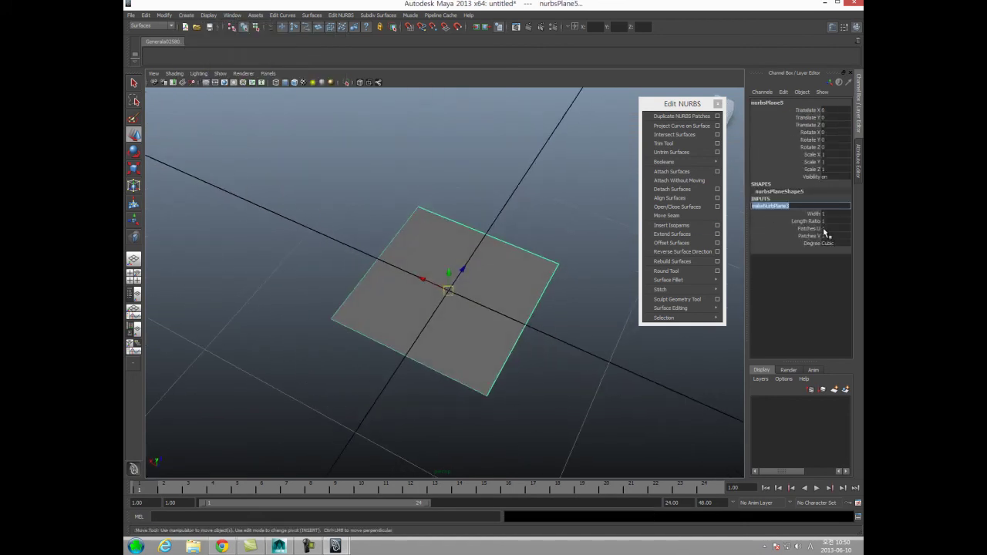
left_click_drag(824, 229, 824, 235)
key("Return")
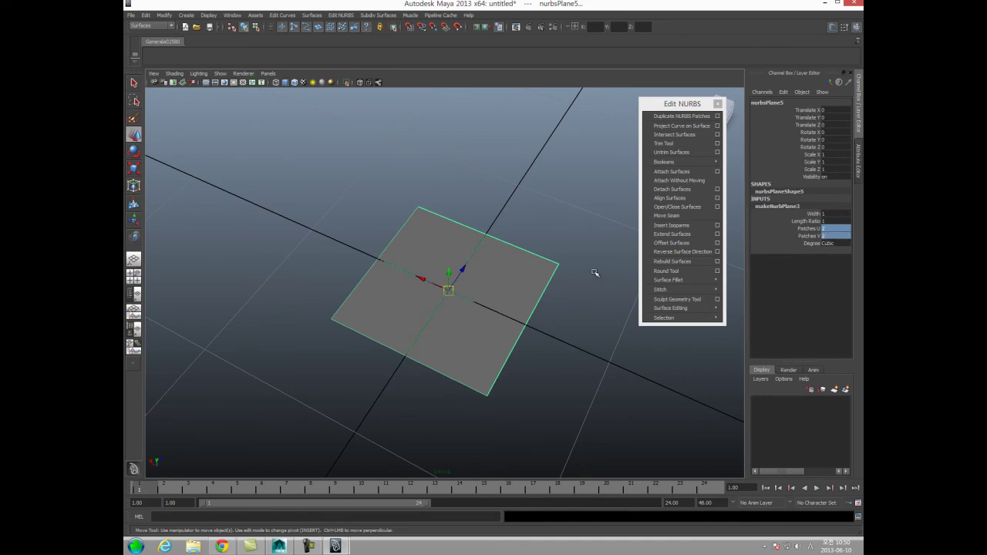
Try Extend Surfaces on the plane with its current settings, inspect the extended plane, and undo the extension
left_click_drag(568, 298, 574, 297, "alt")
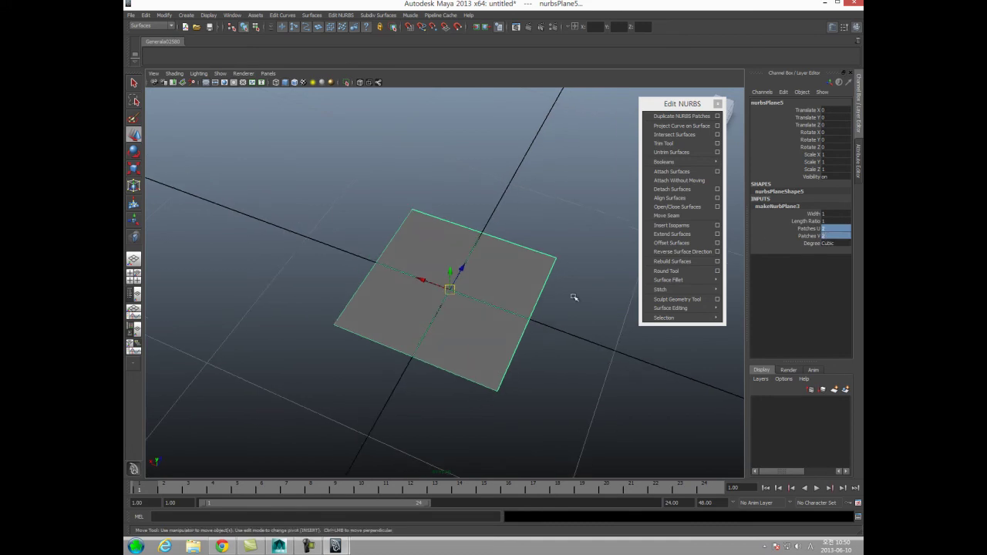
left_click(681, 238)
mouse_move(396, 324)
left_mouse_down("alt")
mouse_move(359, 309)
mouse_move(404, 311)
left_mouse_up("alt")
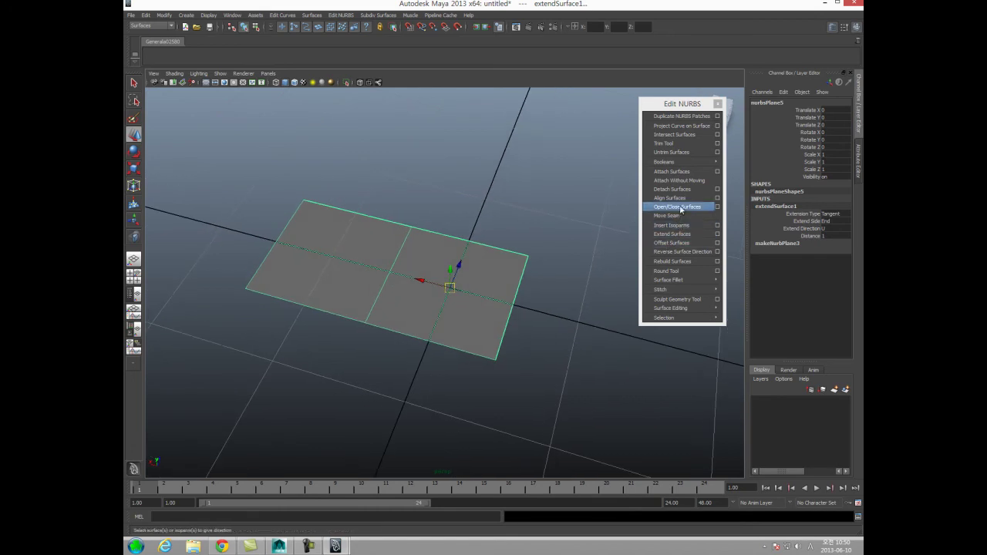
left_click_drag(353, 287, 331, 303, "alt")
scroll(331, 303, "down", 4)
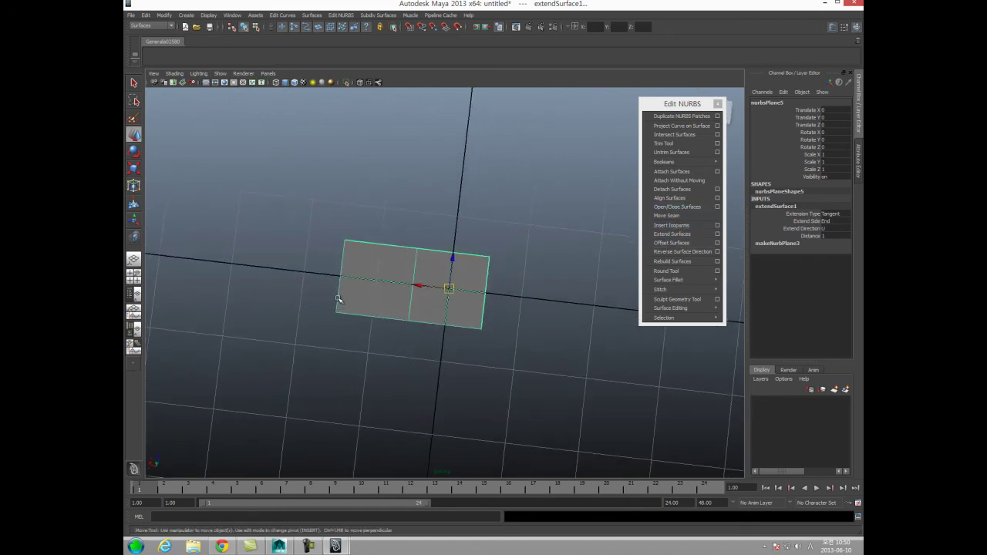
key("ctrl+z")
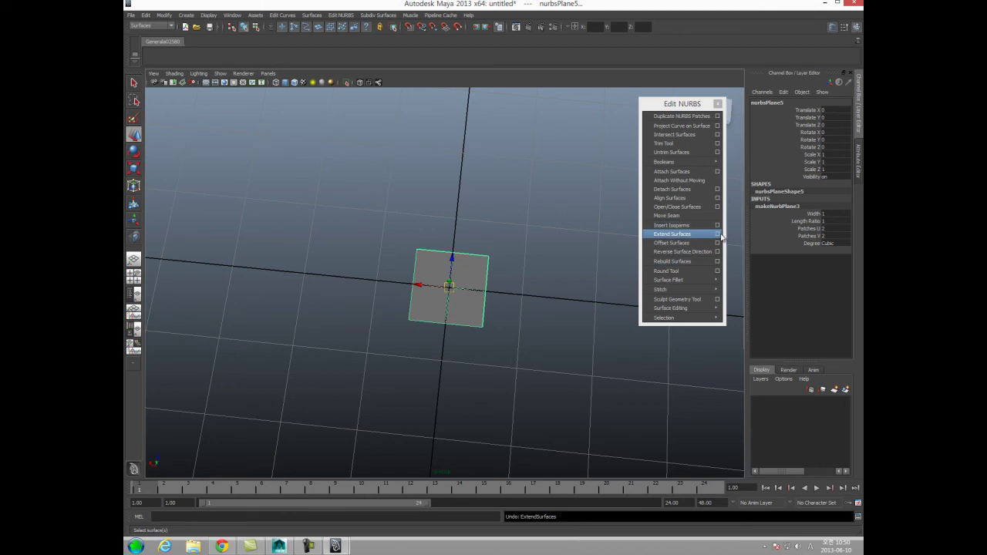
Open the Extend Surfaces options, apply the extension with Extend direction V and Distance 1 to the plane, and undo it
left_click(718, 233)
left_click_drag(696, 101, 611, 107)
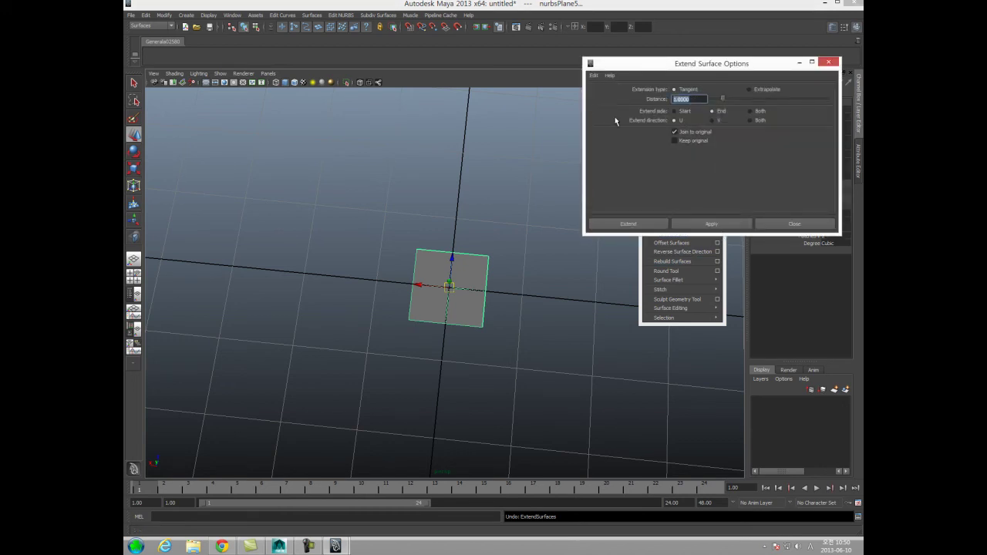
left_click_drag(413, 276, 429, 278, "alt")
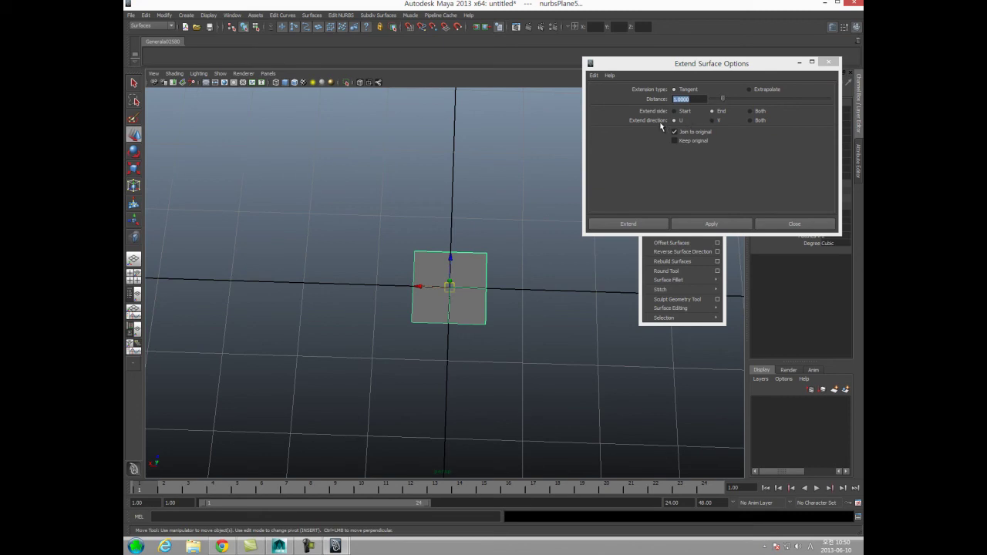
left_click(715, 122)
left_click(699, 224)
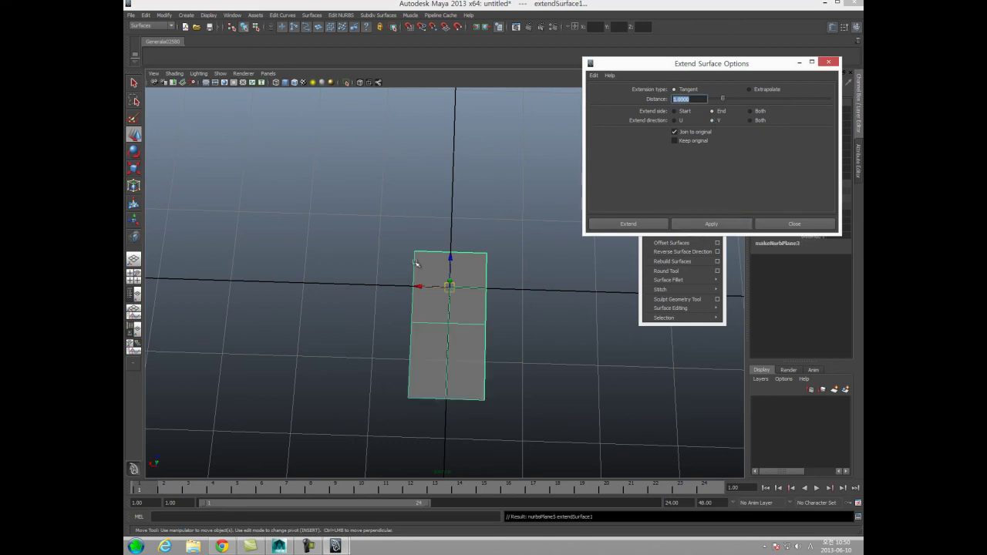
key("ctrl+z")
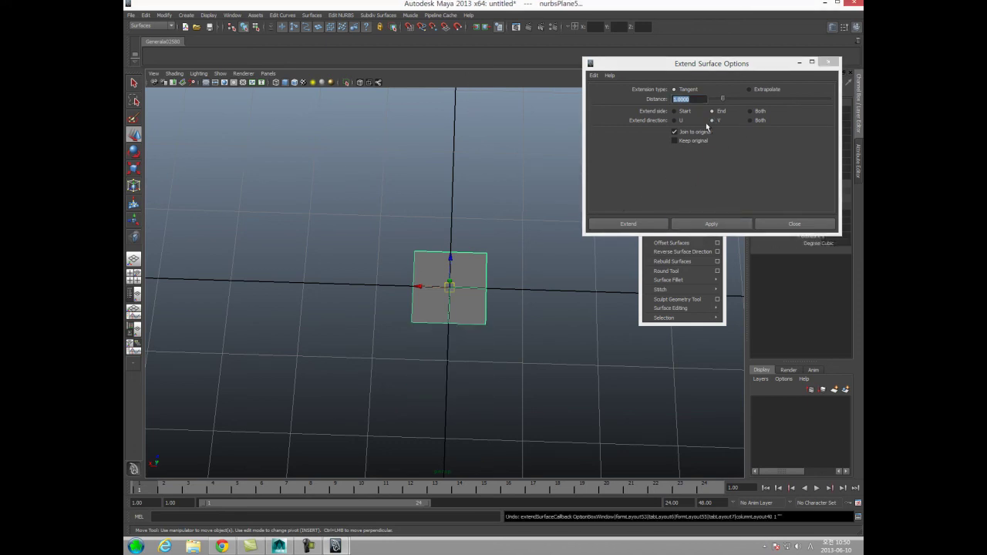
Apply the surface extension to the plane with Extend direction set to Both, and undo it
left_click(760, 121)
left_click(709, 222)
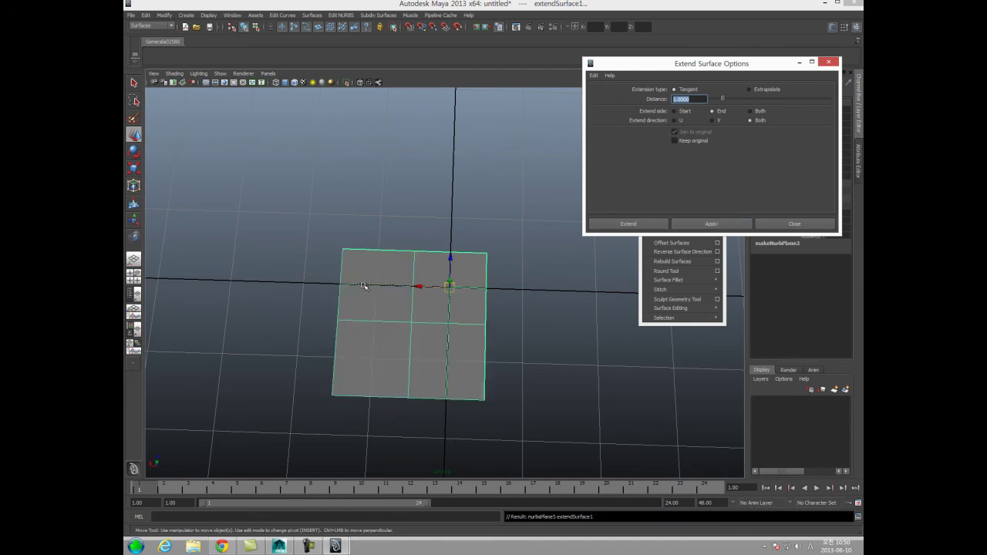
key("ctrl+z")
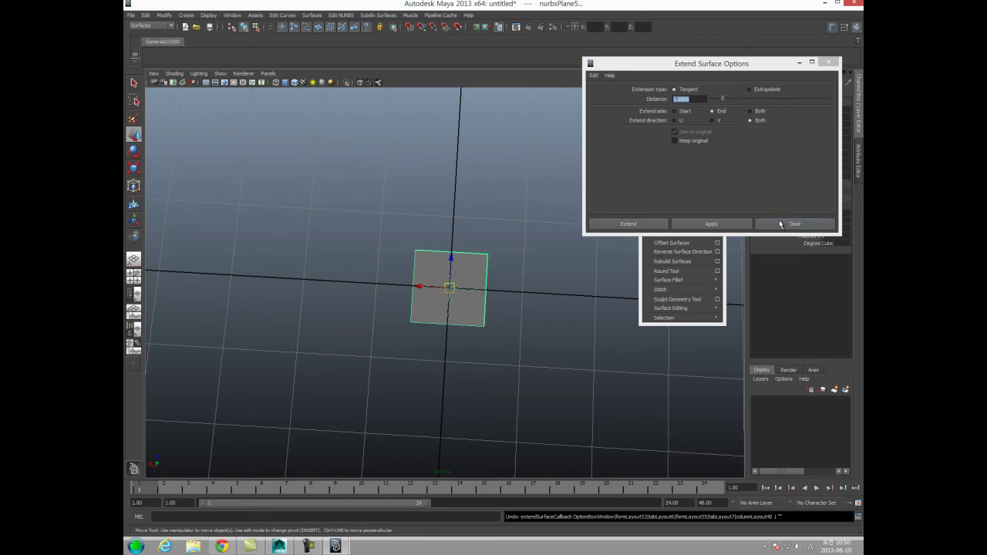
Apply the extension in both directions with Distance set to 2, inspect the larger plane, undo it, and close the options
left_click_drag(692, 100, 500, 114)
type("2")
key("Return")
left_click(686, 225)
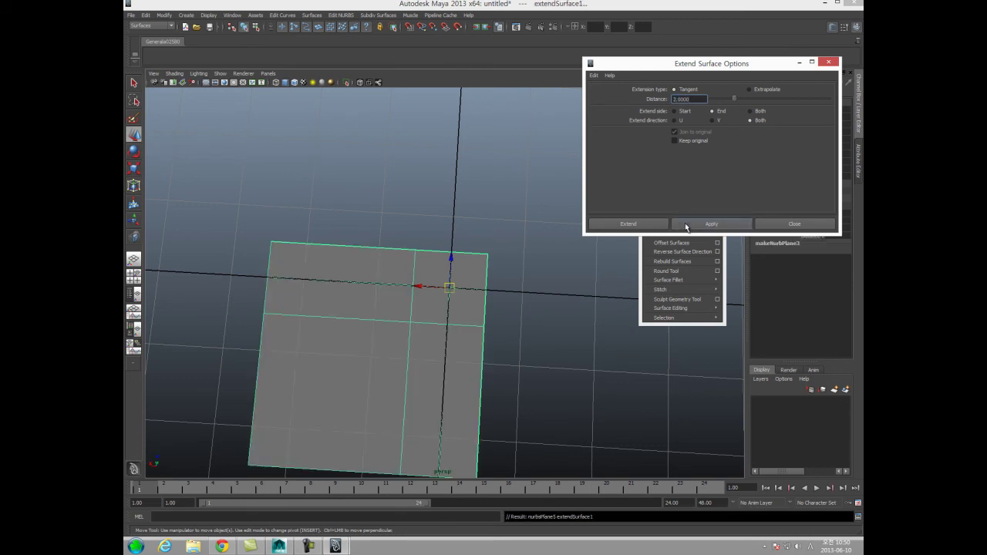
scroll(269, 310, "down", 3)
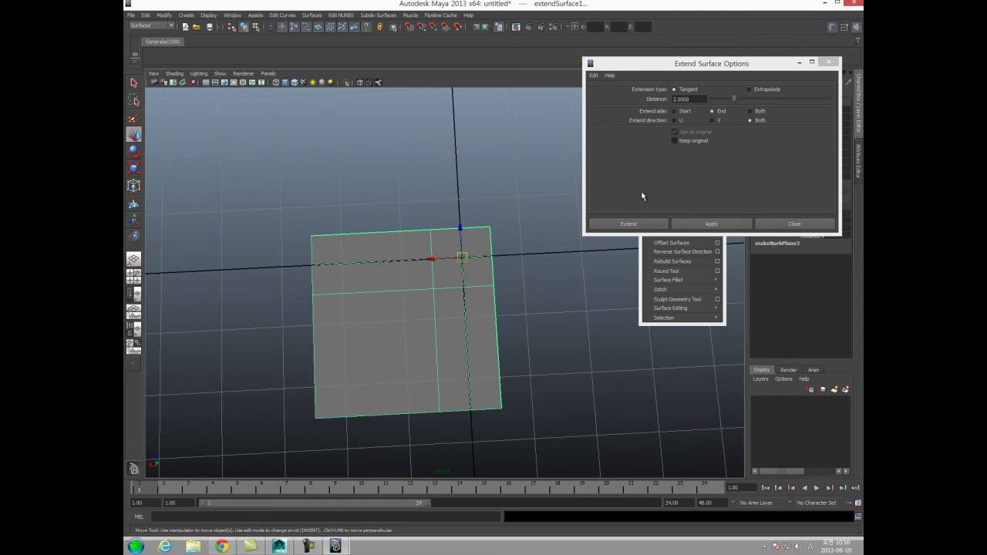
key("ctrl+z")
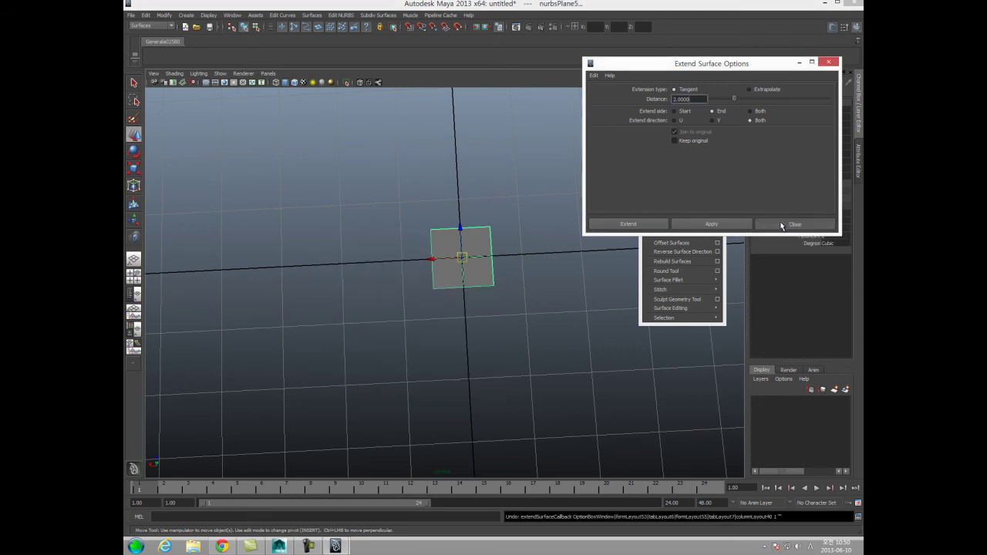
left_click(782, 224)
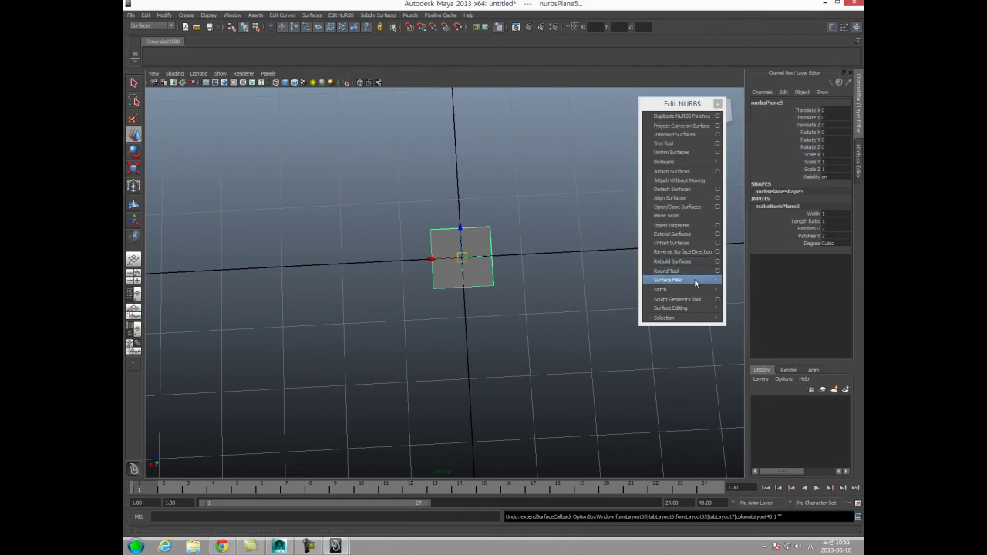
Delete the NURBS plane and create a NURBS torus at the origin
right_click_drag(448, 273, 528, 308, "alt")
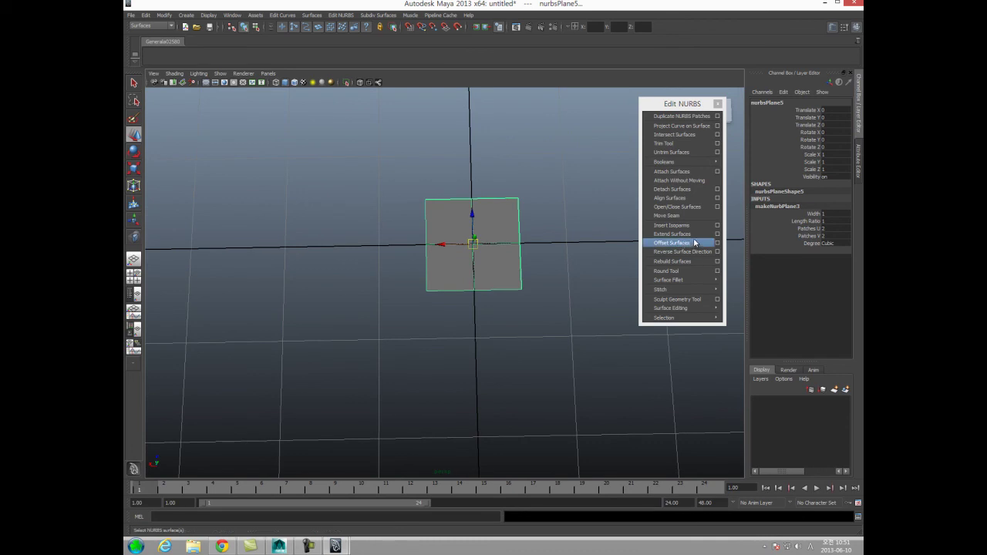
key("Delete")
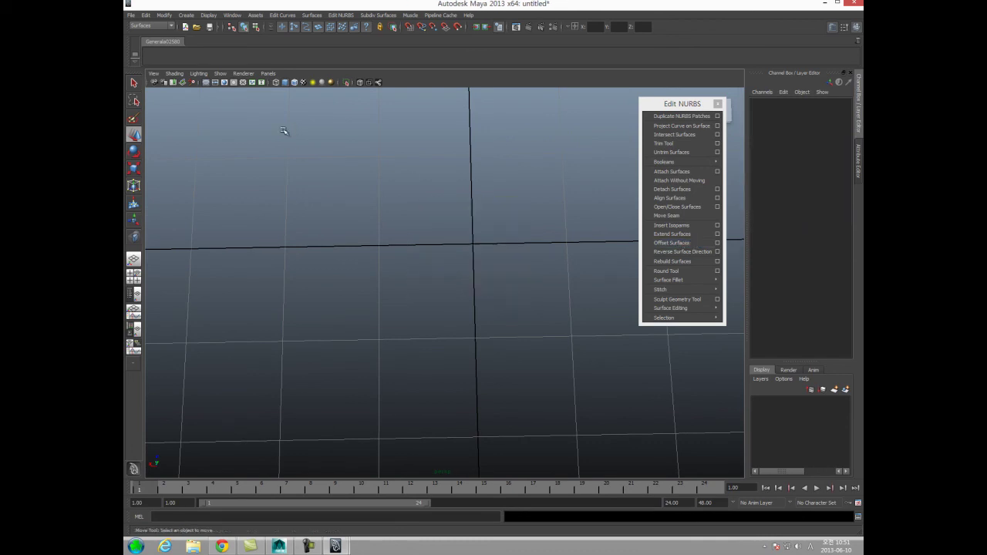
left_click(187, 16)
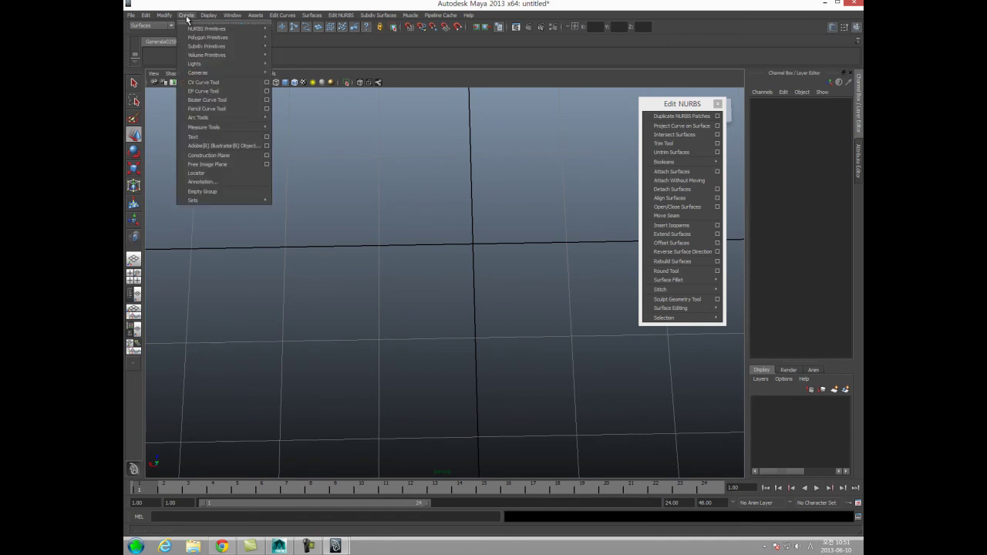
mouse_move(190, 29)
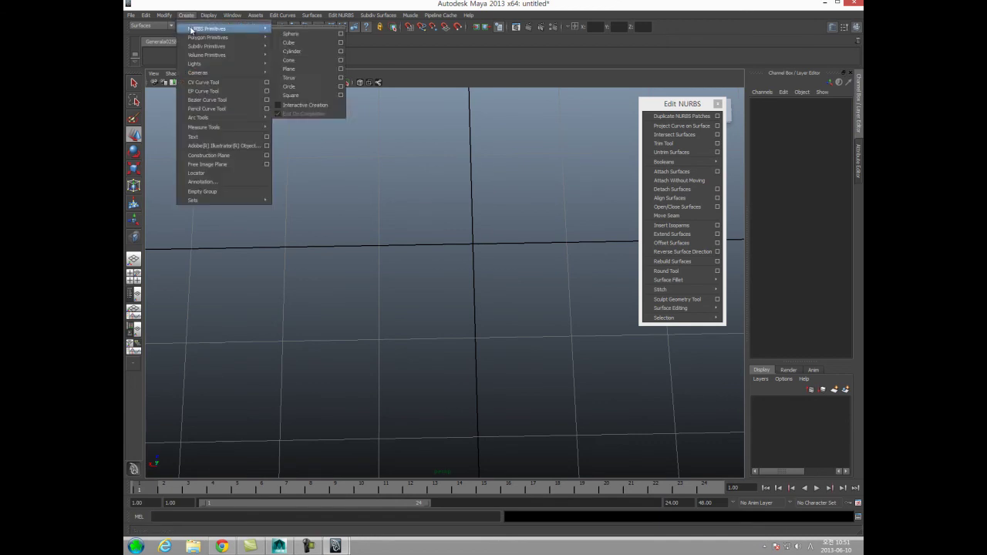
left_click(305, 78)
Try scaling the torus up uniformly by about 1.64, and undo the scaling
left_click_drag(379, 265, 419, 271, "alt")
right_click_drag(419, 270, 385, 279, "alt")
key("r")
left_click_drag(386, 279, 488, 271, "alt")
key("ctrl+z")
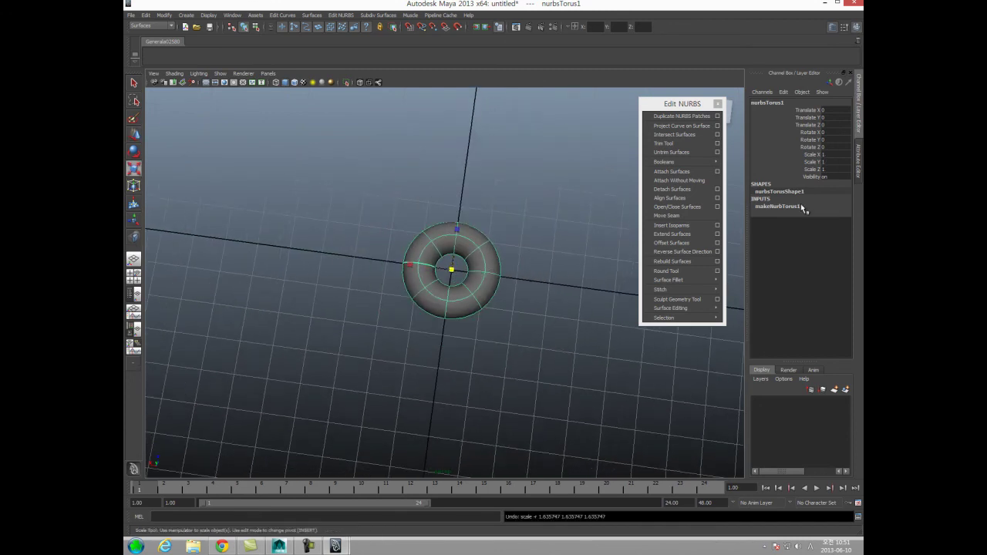
Try a different Radius in the torus's creation inputs, undo it, and set Height Ratio to 0.2
left_click(824, 205)
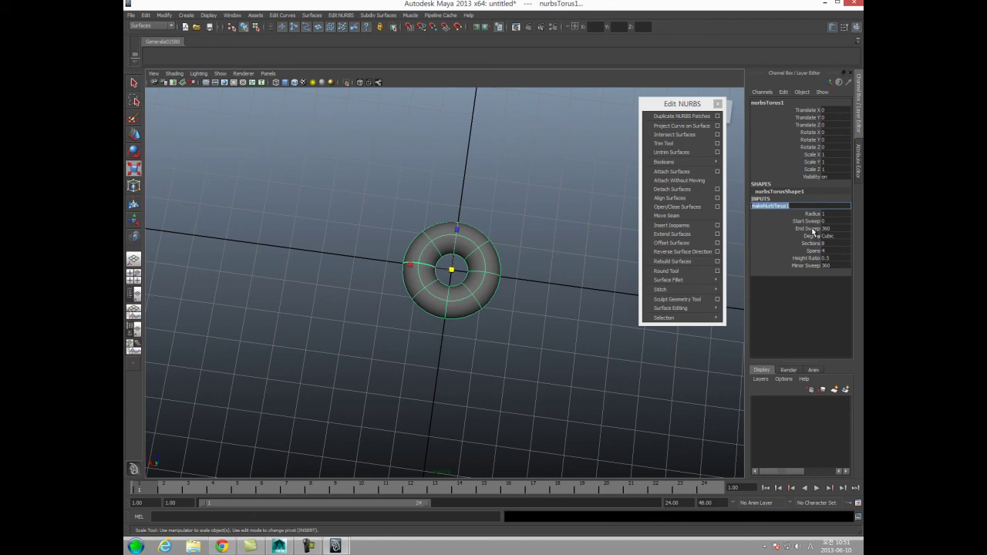
left_click(812, 214)
middle_click_drag(551, 256, 570, 254)
key("ctrl+z")
key("ctrl+z")
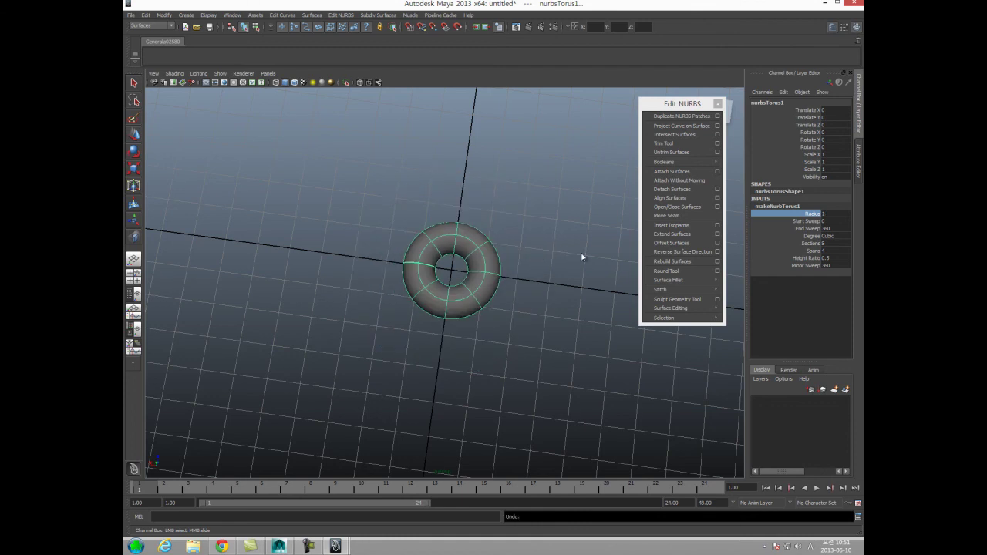
left_click(810, 259)
middle_click_drag(569, 263, 571, 264)
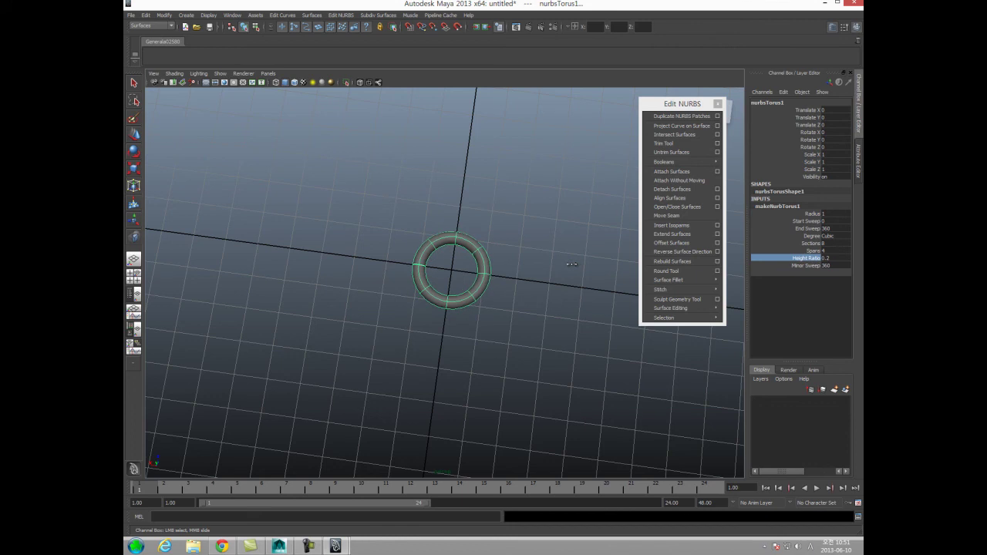
Duplicate the torus and scale the copy up uniformly to about 1.282
scroll(387, 310, "up", 8)
key("r")
left_click(449, 274)
left_click(466, 339)
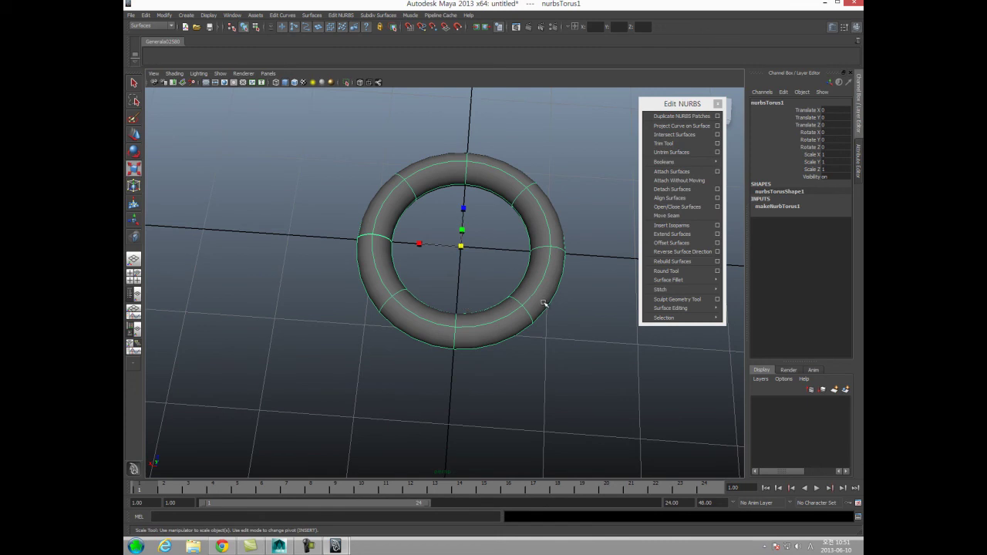
key("ctrl+d")
left_click_drag(462, 247, 507, 250)
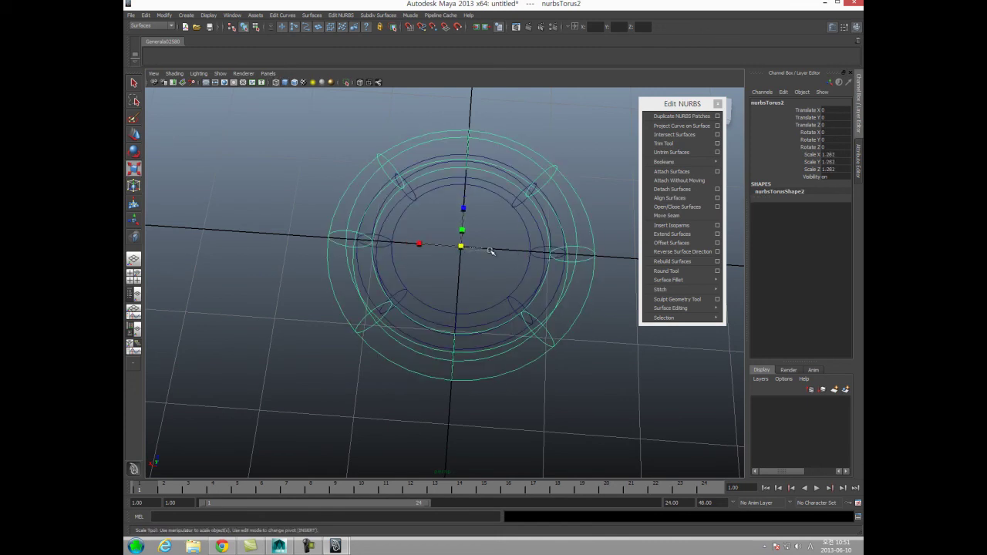
left_click(486, 252)
Compare the original torus and its scaled copy in shaded and wireframe display, and delete the larger copy
key("5")
left_click(339, 259)
left_click_drag(359, 280, 411, 264, "alt")
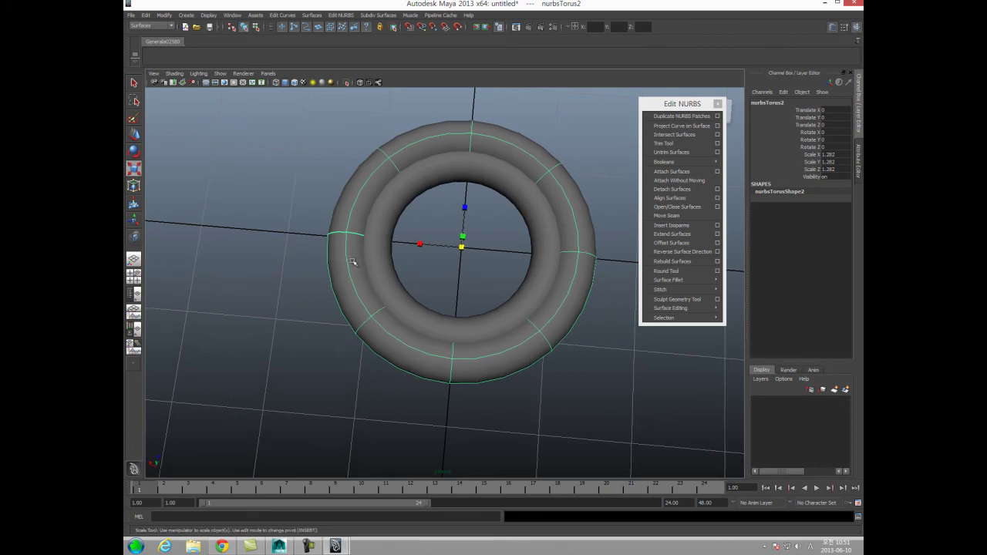
key("4")
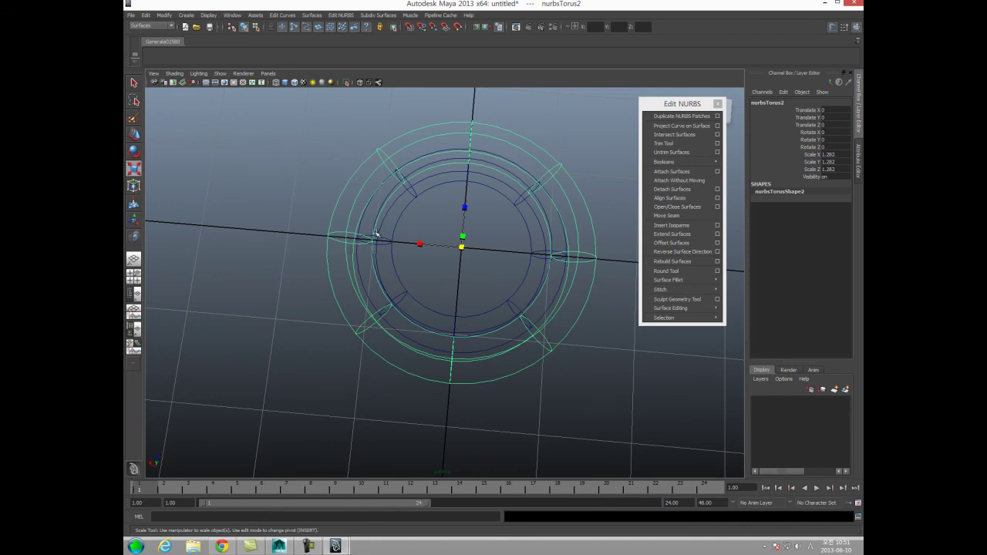
key("5")
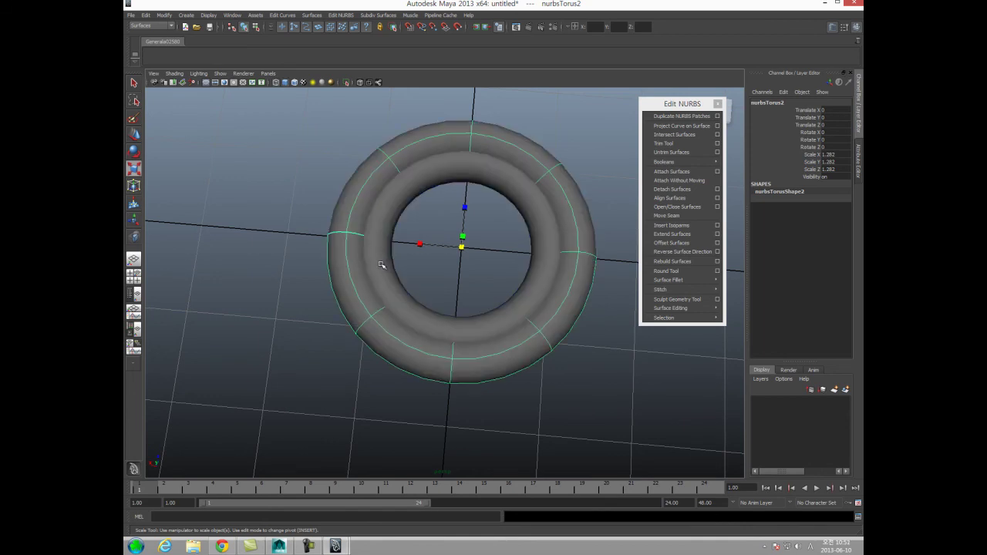
left_click(383, 266)
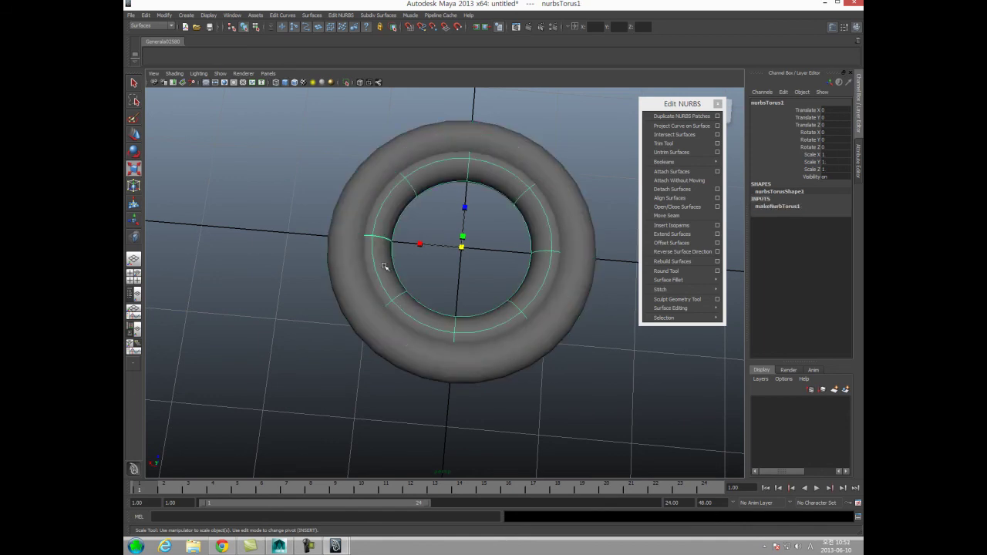
left_click(339, 265)
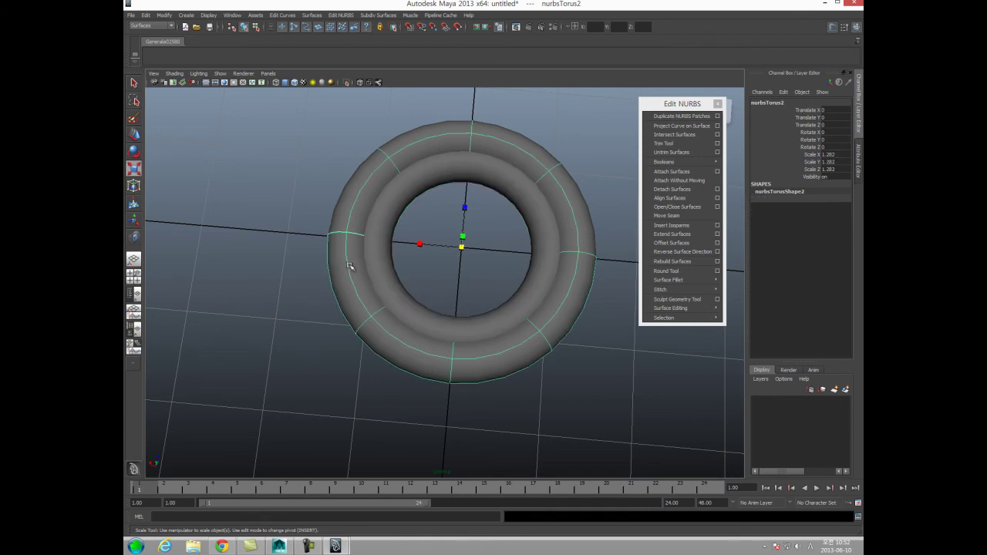
key("Delete")
Apply Offset Surfaces to the original torus at a distance of 1 and show the result in wireframe
left_click(377, 262)
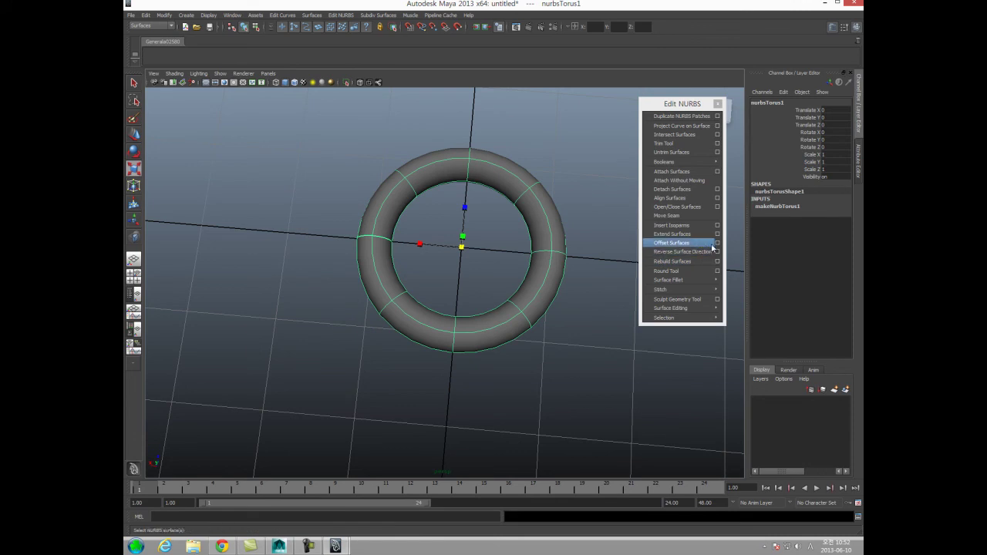
left_click(679, 243)
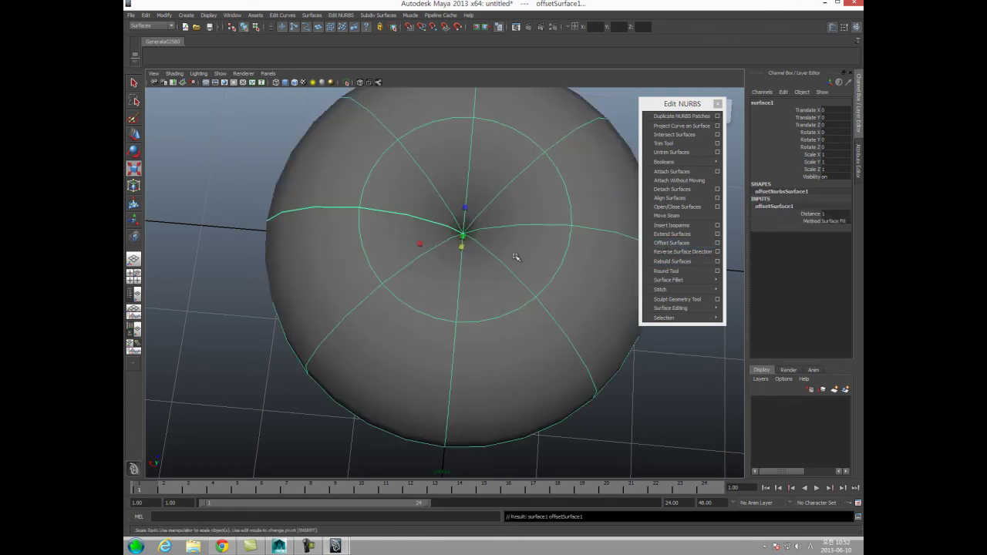
key("r")
key("4")
left_click_drag(458, 263, 451, 254, "alt")
mouse_move(451, 253)
right_mouse_down("alt")
mouse_move(429, 253)
mouse_move(460, 250)
right_mouse_up("alt")
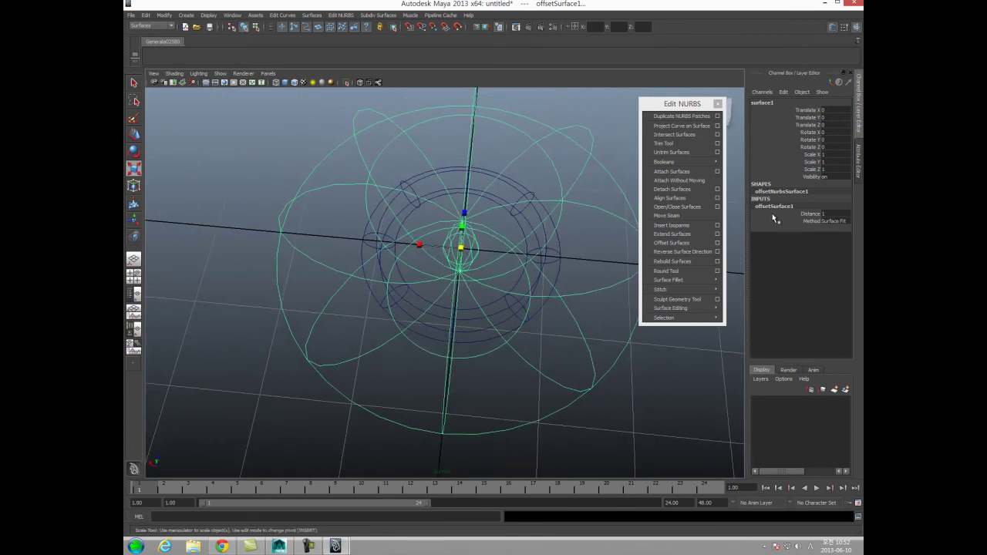
Reduce the Distance in the offset surface's inputs and check the result in shaded and wireframe display
left_click(811, 213)
middle_click_drag(591, 277, 589, 279)
left_click_drag(488, 280, 440, 297, "alt")
right_click_drag(440, 297, 463, 282, "alt")
middle_click_drag(463, 283, 478, 304, "alt")
key("5")
key("4")
Examine the wireframes of the offset surface and the original torus, selecting each to compare their spacing and thickness
left_click(242, 254)
left_click_drag(242, 254, 298, 307, "alt")
left_click(357, 263)
left_click(348, 253)
left_click(345, 255)
left_click(277, 313)
left_click(292, 316)
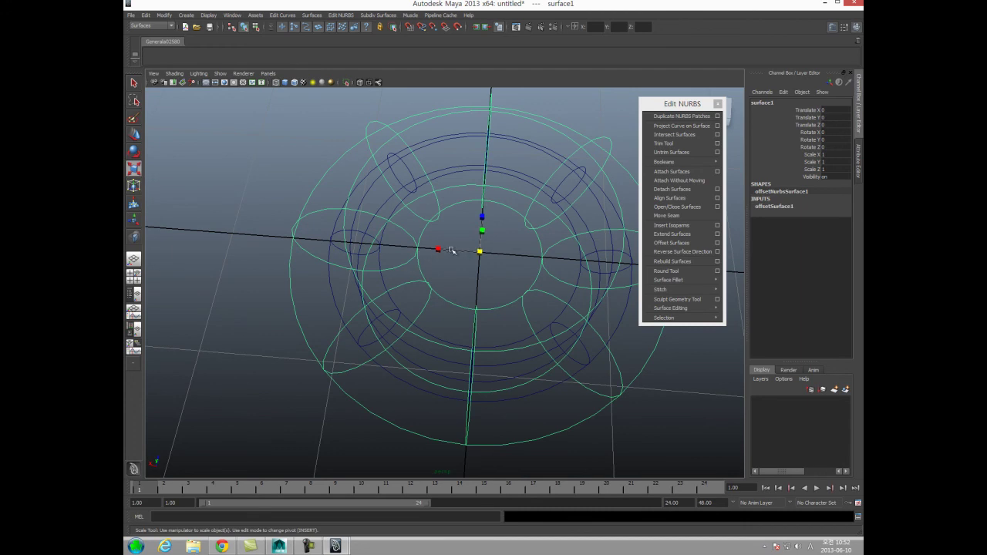
left_click(334, 284)
left_click(388, 284)
left_click(324, 294)
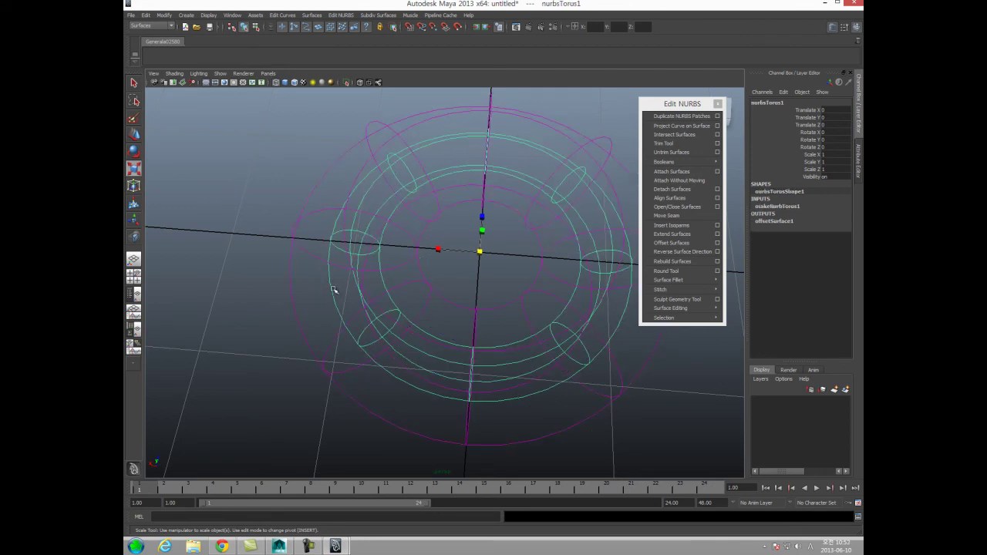
left_click_drag(324, 291, 321, 252, "alt")
left_click(263, 268)
left_click_drag(293, 287, 318, 315, "alt")
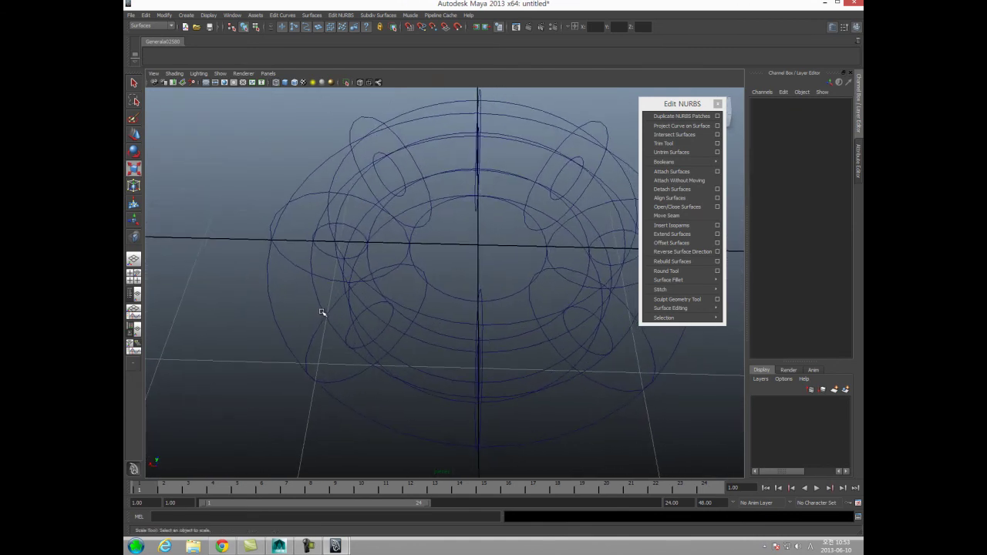
Hide the outer offset surface in shaded display to check the torus inside it, and undo the hiding
key("5")
mouse_move(365, 330)
right_mouse_down("alt")
mouse_move(308, 326)
mouse_move(373, 325)
right_mouse_up("alt")
left_click(373, 325)
key("Delete")
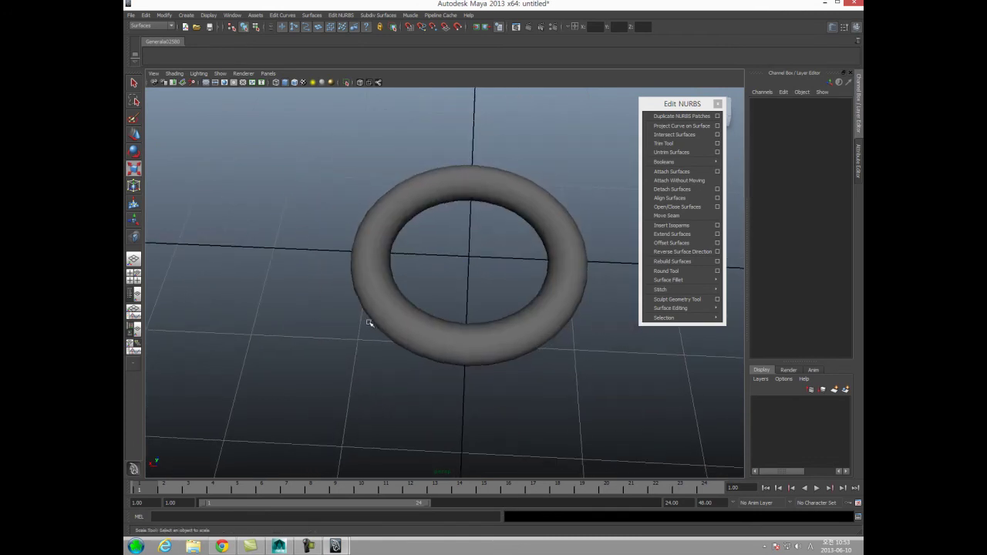
key("ctrl+z")
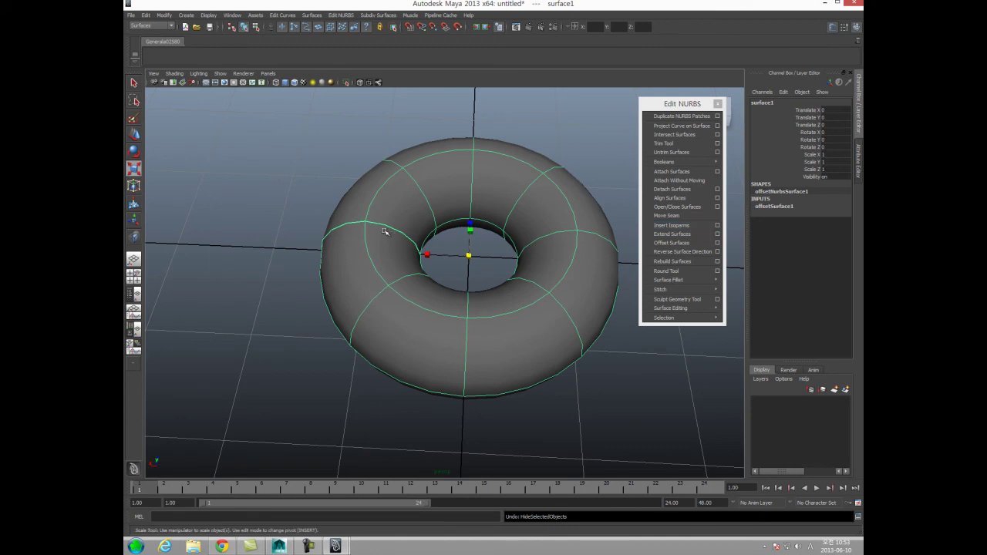
Delete both torus surfaces, create a NURBS plane at the origin, and expand its creation inputs
left_click(309, 187)
left_click_drag(311, 183, 719, 455)
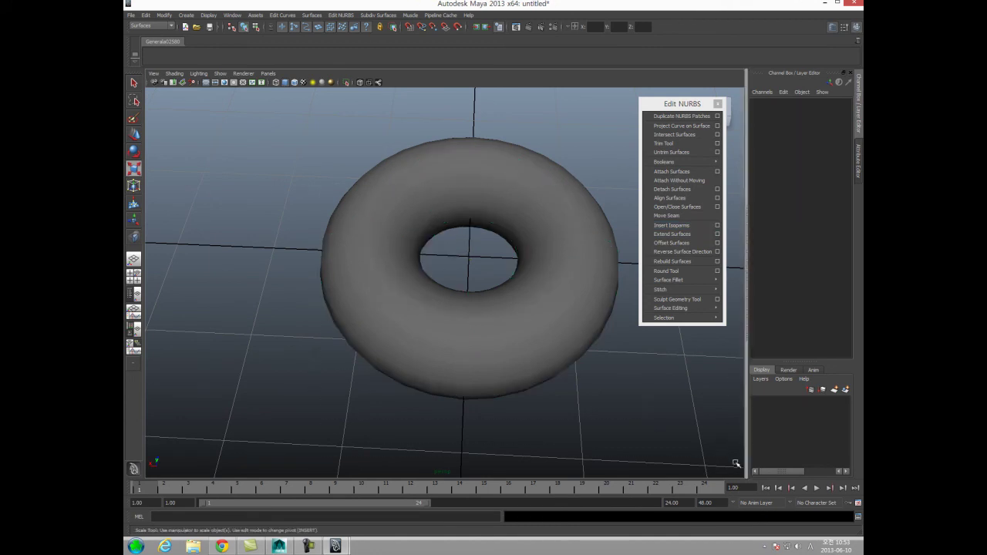
key("Delete")
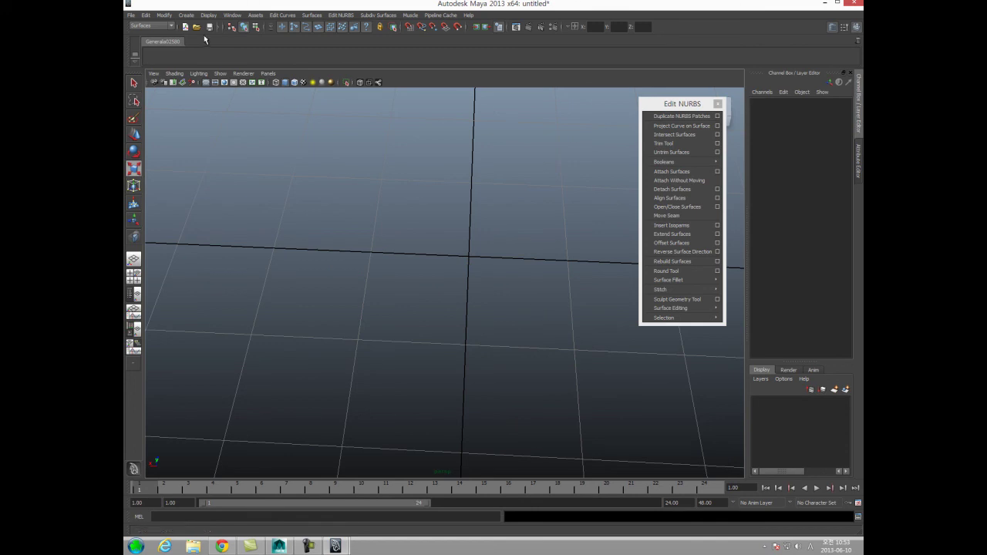
left_click(185, 17)
mouse_move(208, 15)
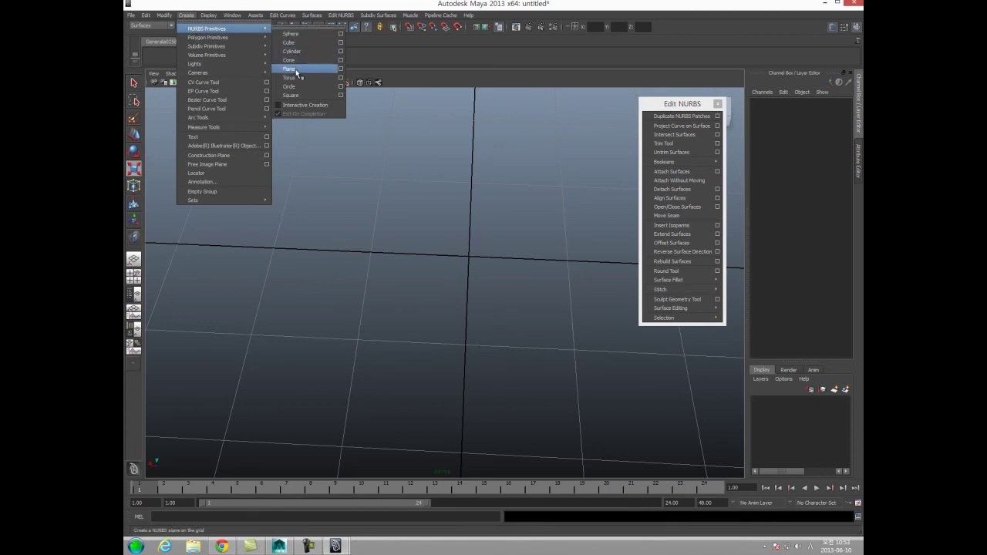
left_click(289, 69)
left_click(797, 209)
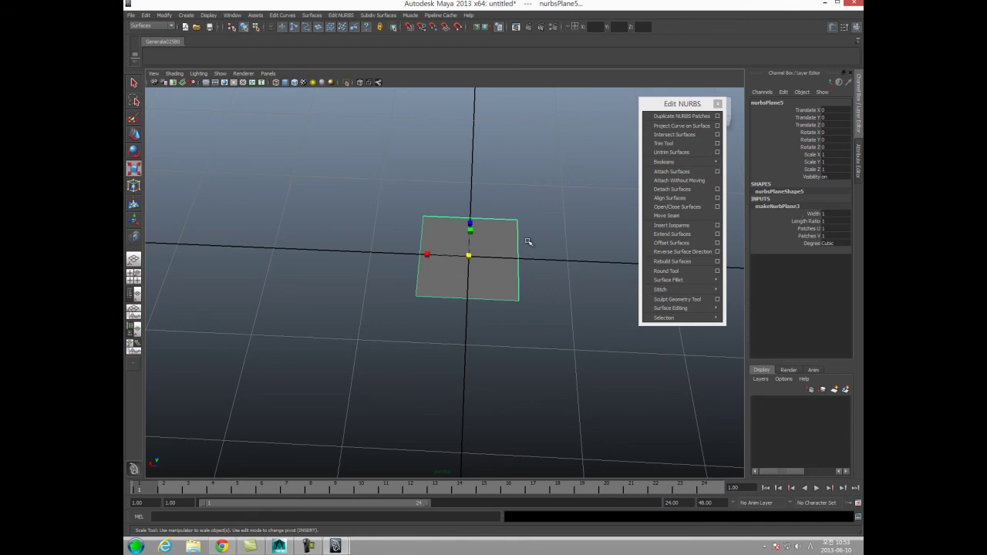
Show the plane's control vertices, select the row along its far edge for inspection, and return to object mode
left_click(372, 280)
left_click_drag(373, 281, 387, 299, "alt")
left_click(422, 269)
left_click_drag(421, 269, 502, 309, "alt")
right_click(459, 260)
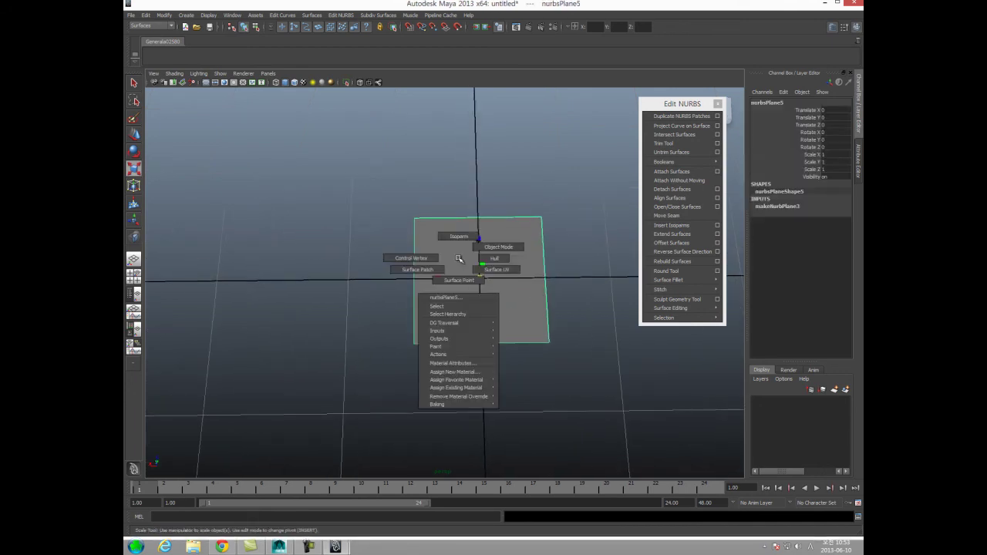
left_click(442, 259)
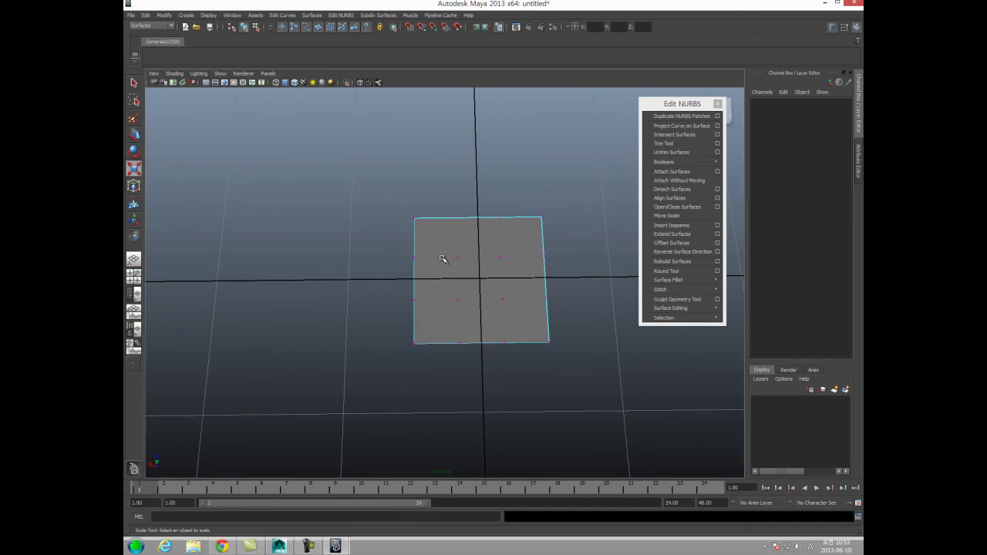
right_click_drag(421, 274, 491, 284, "alt")
key("super")
key("super")
left_click_drag(491, 284, 447, 282, "alt")
left_click_drag(357, 156, 602, 211)
left_click_drag(541, 185, 467, 191, "alt")
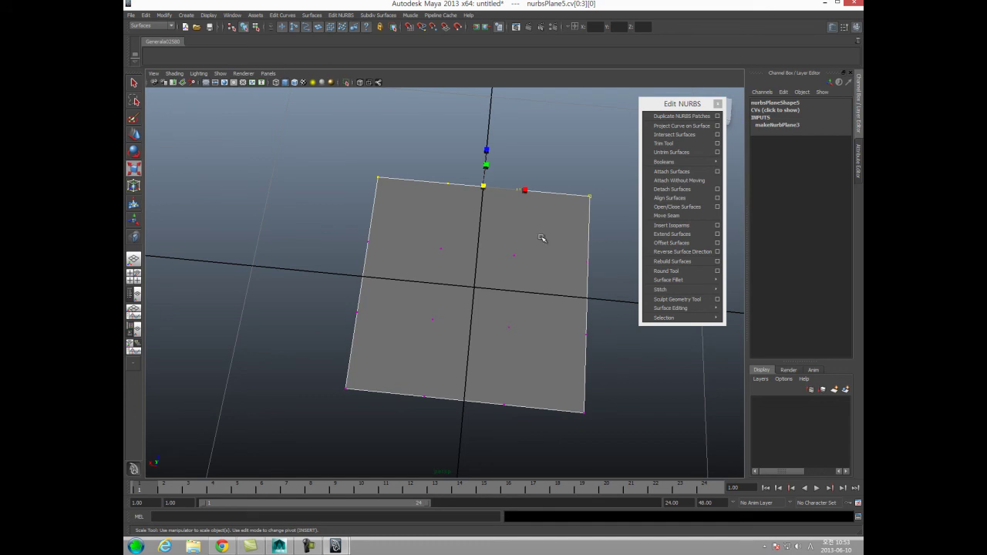
key("F8")
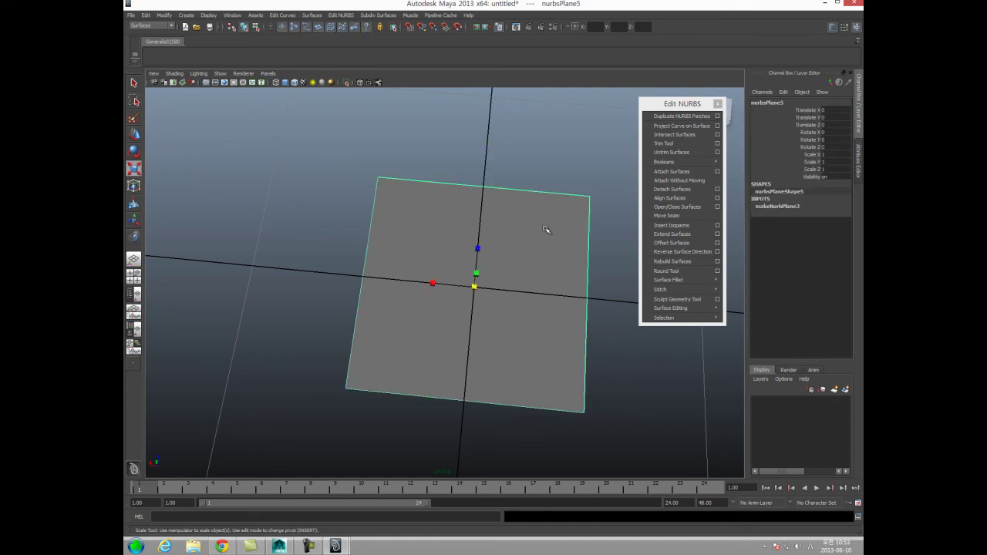
Select the whole plane and open the Reverse Surface Direction options
left_click(308, 216)
left_click(473, 301)
left_click_drag(436, 314, 405, 304, "alt")
key("r")
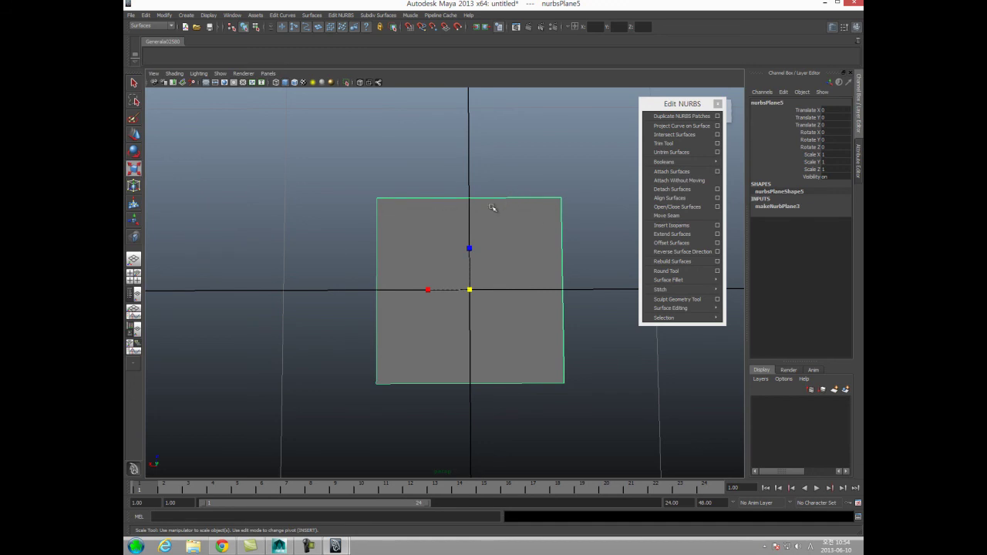
left_click(718, 261)
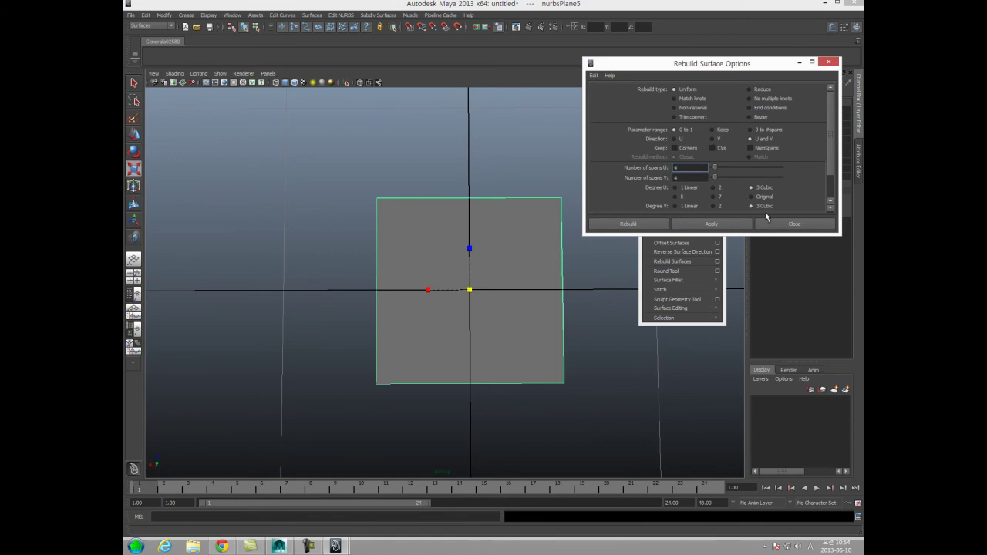
left_click(765, 222)
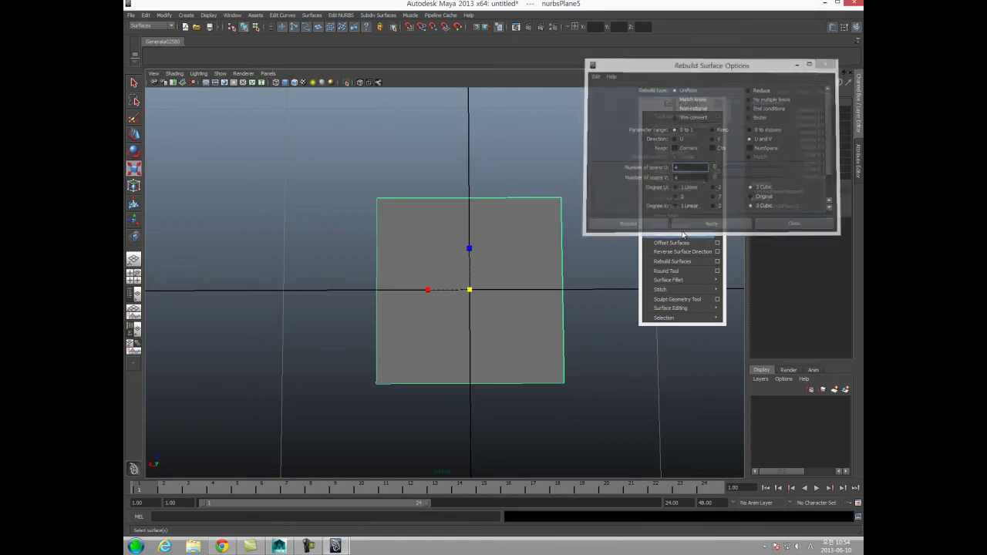
left_click(718, 251)
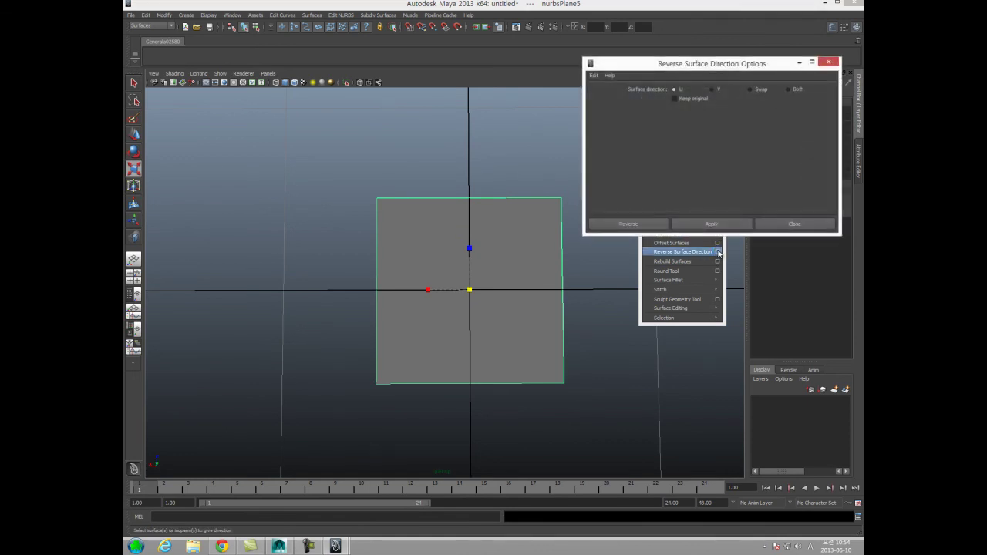
Try reversing the plane's surface direction in U, undo it, and apply the reversal with the direction set to Both
left_click(711, 224)
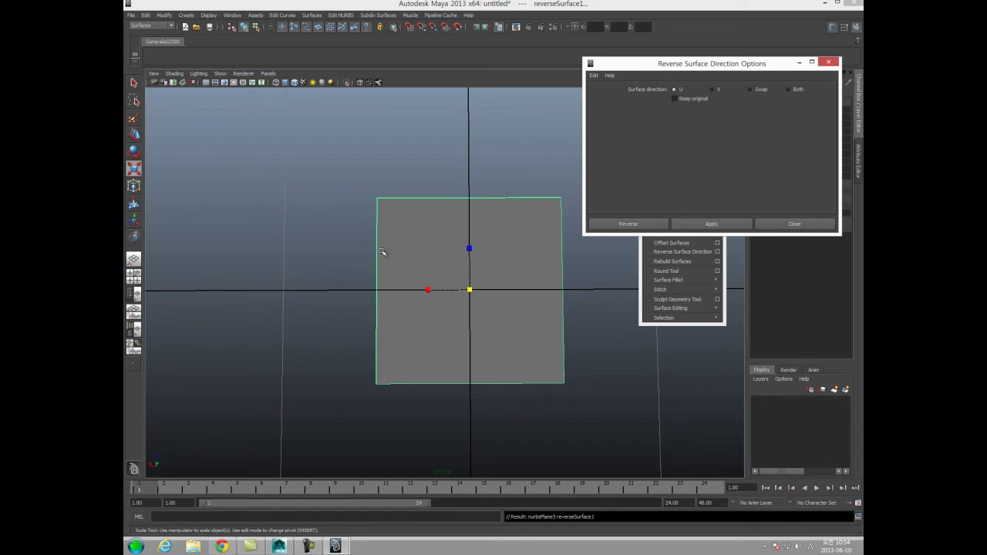
key("ctrl+z")
left_click(797, 89)
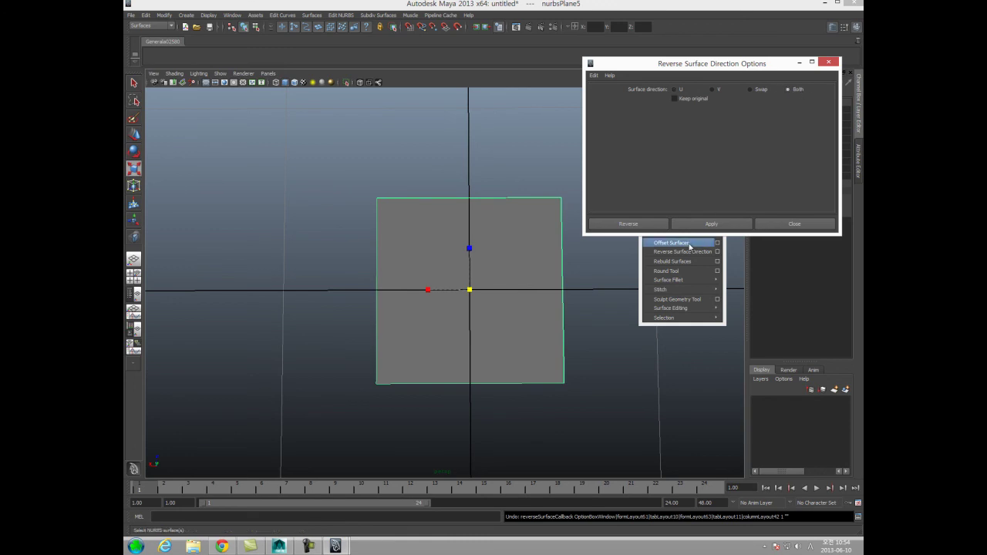
left_click(706, 224)
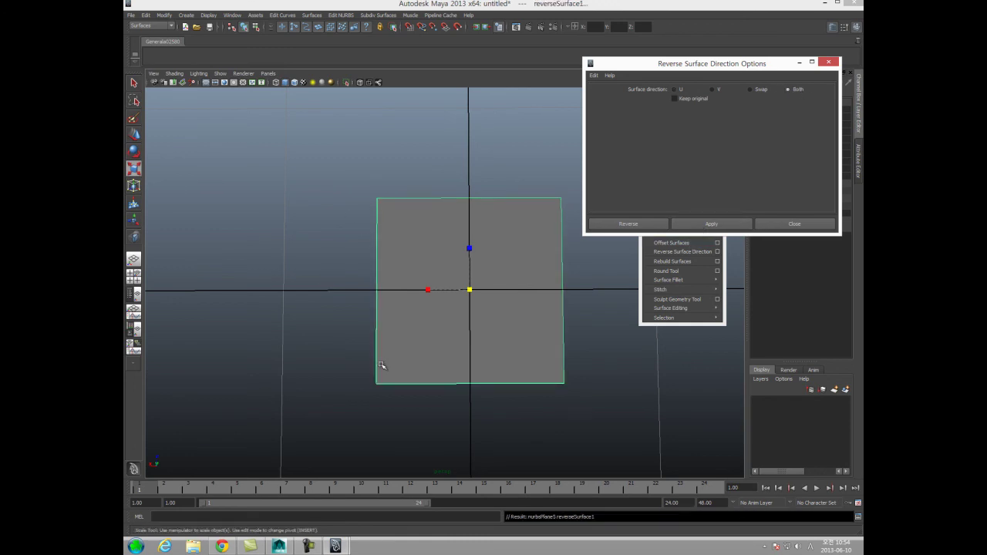
Show the reversed plane's control vertices and select the near-left corner one to inspect the surface's starting point
right_click_drag(381, 359, 401, 359, "alt")
middle_click_drag(401, 358, 399, 271, "alt")
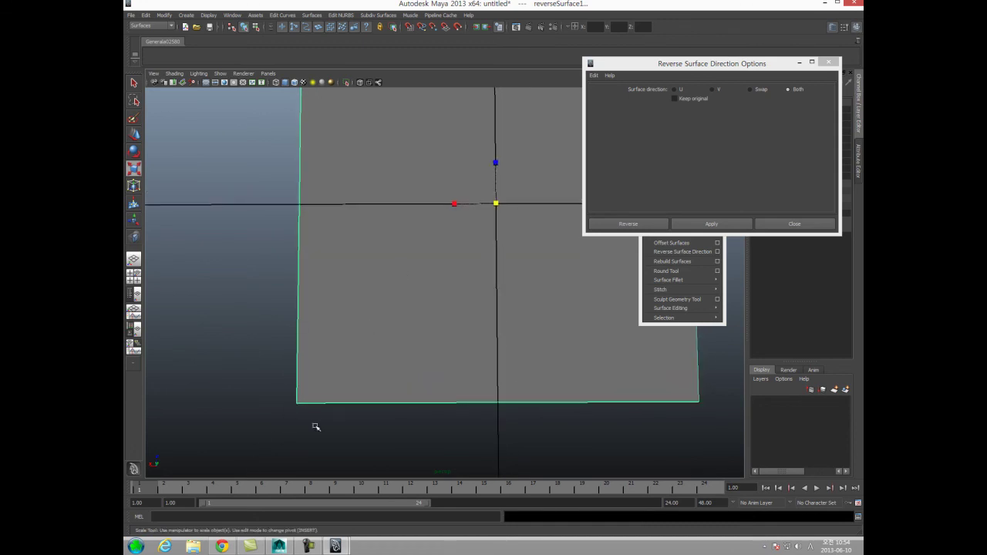
right_click_drag(615, 434, 302, 334, "alt")
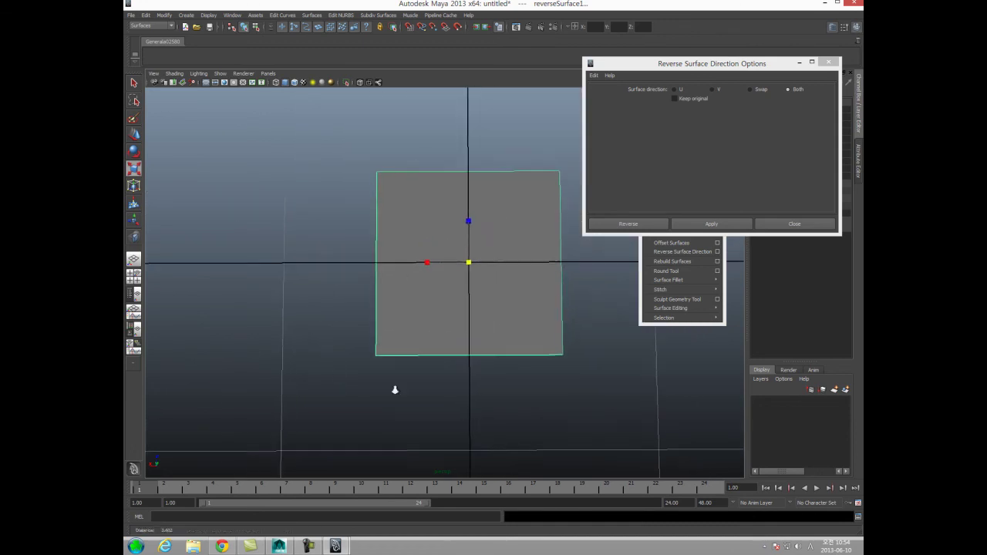
right_click_drag(337, 370, 410, 362, "alt")
left_click_drag(410, 361, 330, 348, "alt")
right_click_drag(394, 219, 359, 219)
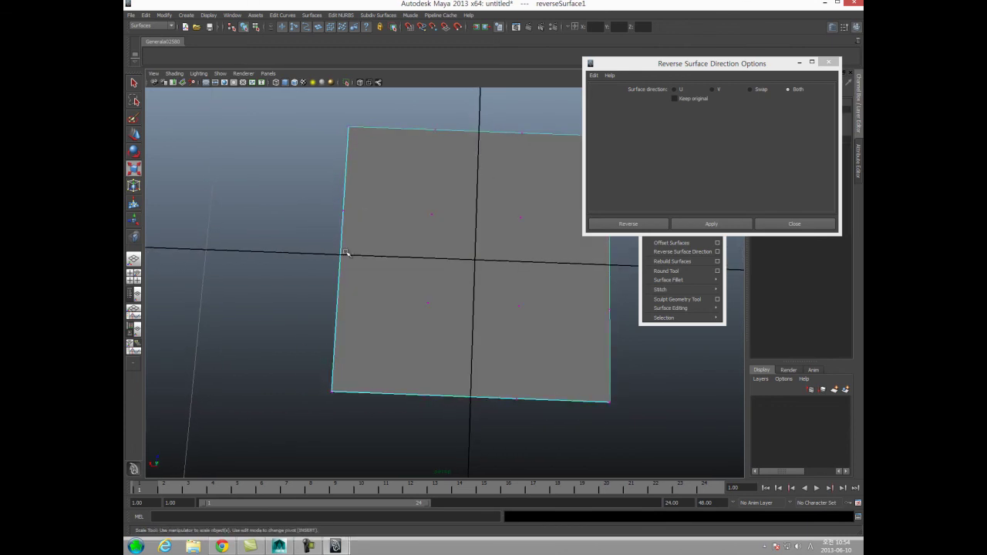
left_click_drag(310, 339, 352, 408)
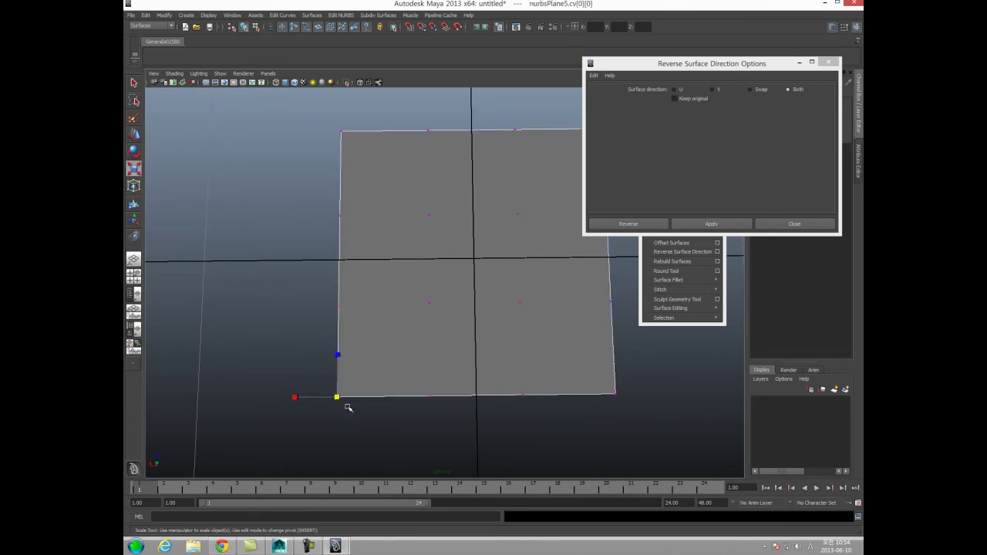
key("q")
middle_click_drag(381, 402, 368, 402, "alt")
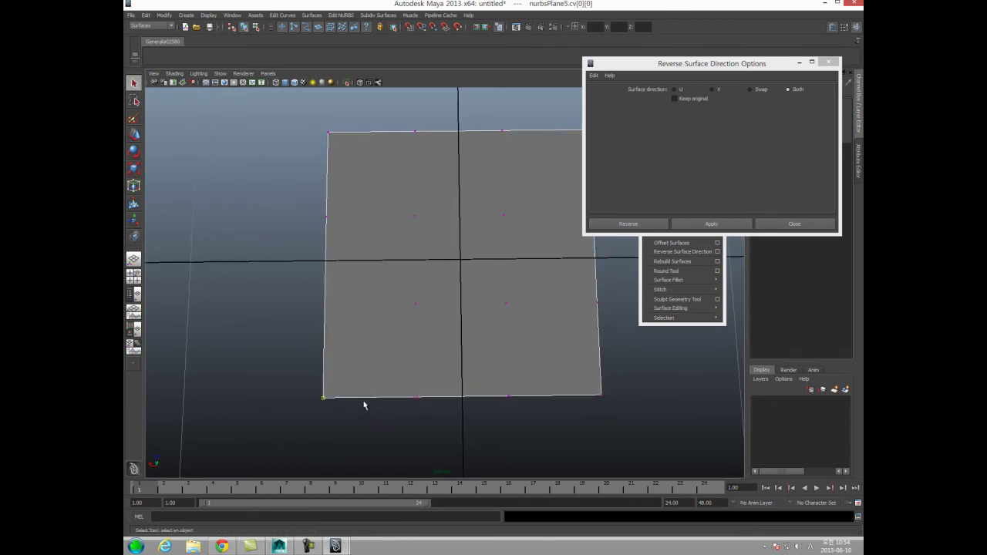
Select the reversed plane's near-edge and side-edge control vertex rows to examine its U and V directions, and return to object mode
left_click_drag(313, 386, 334, 407)
left_click_drag(396, 397, 605, 430)
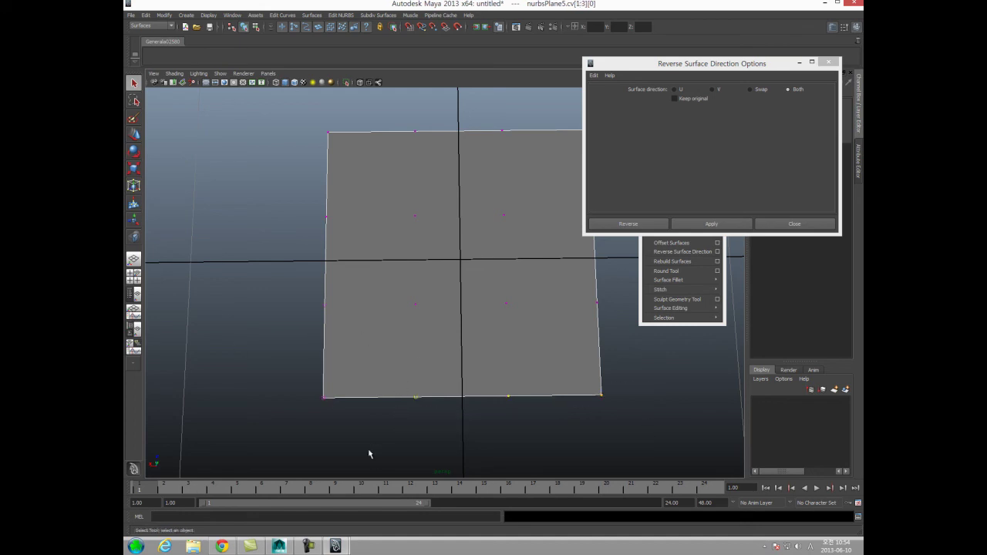
left_click_drag(298, 390, 624, 451)
left_click_drag(275, 193, 350, 426)
left_click_drag(267, 367, 721, 472)
left_click_drag(283, 129, 411, 466)
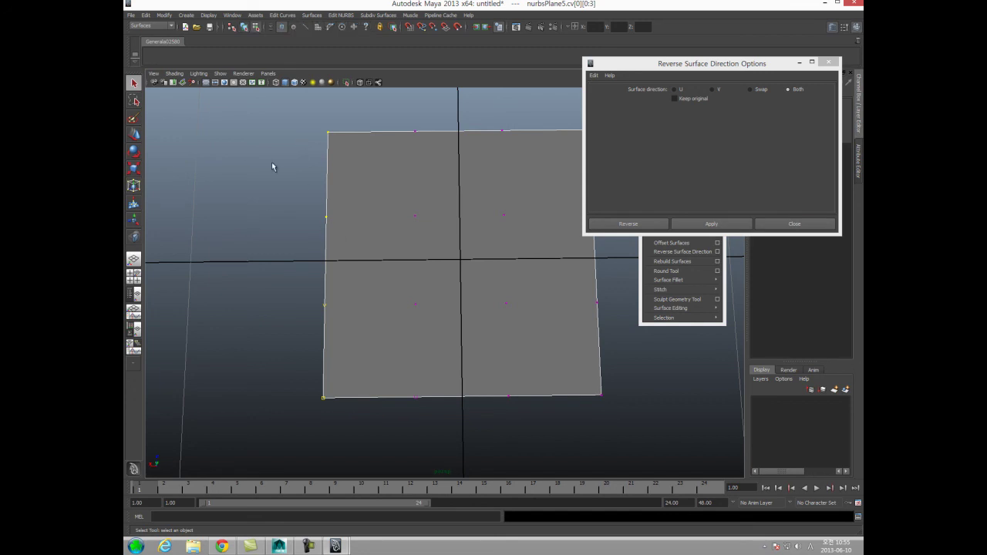
key("F8")
left_click_drag(309, 225, 305, 232, "alt")
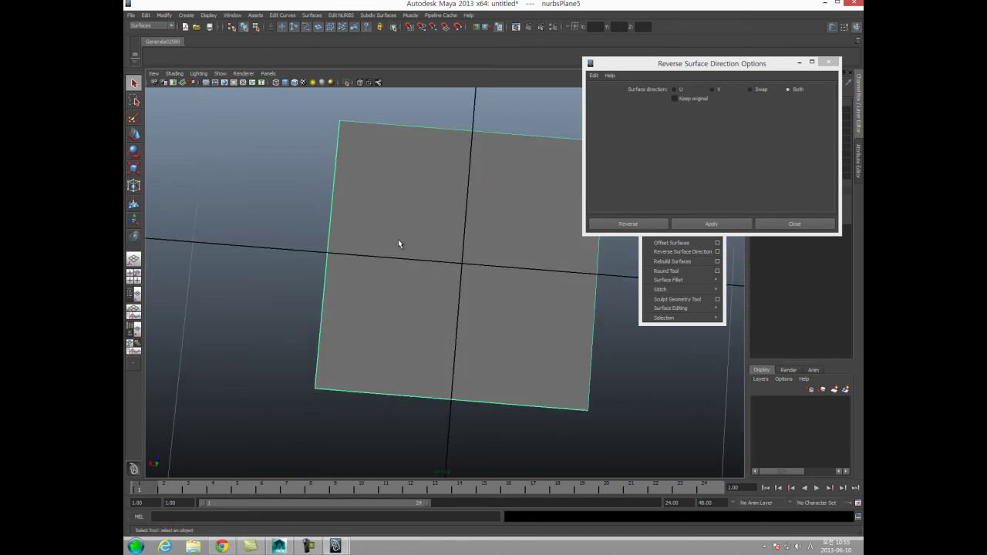
left_click_drag(417, 237, 438, 243, "alt")
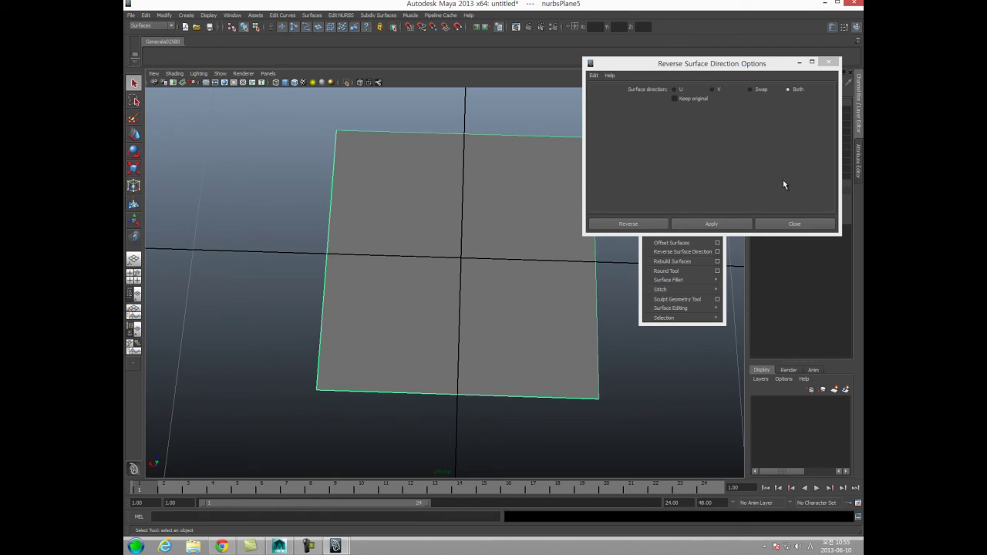
Close the Reverse Surface Direction options and select the plane again
left_click(791, 223)
left_click(294, 206)
left_click(369, 301)
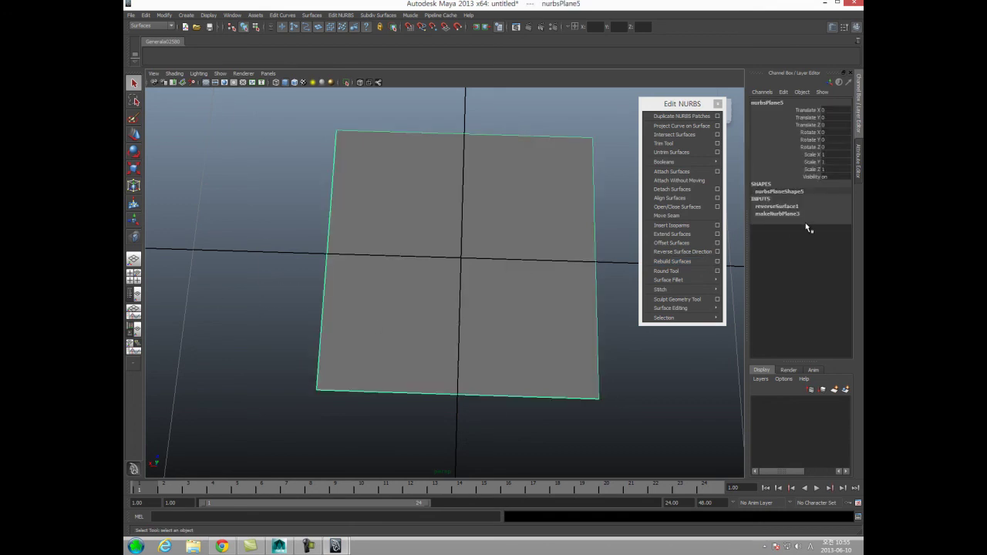
Try setting Patches U and Patches V to 2 on the plane's makeNurbPlane3 input, and undo the change
left_click(781, 214)
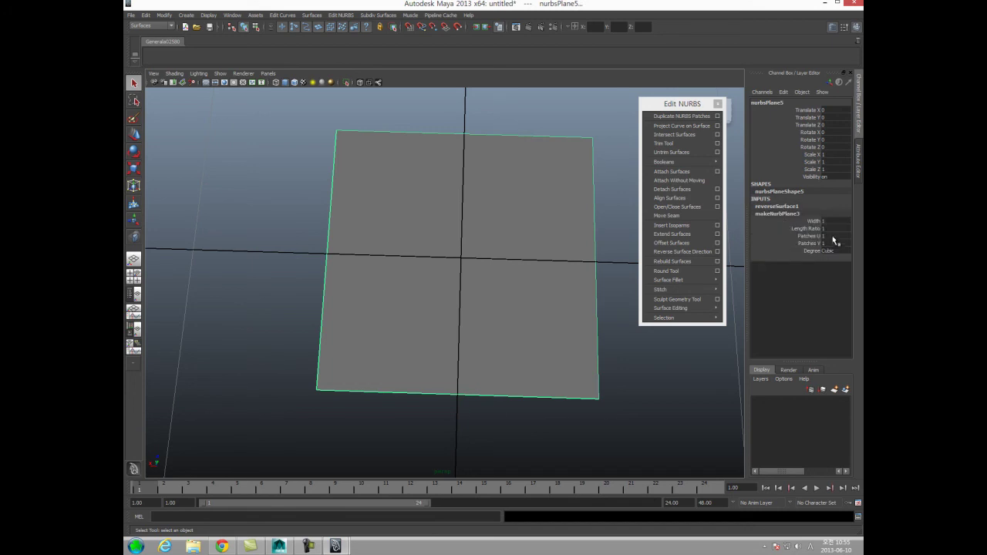
left_click_drag(832, 238, 844, 245)
type("2")
key("Return")
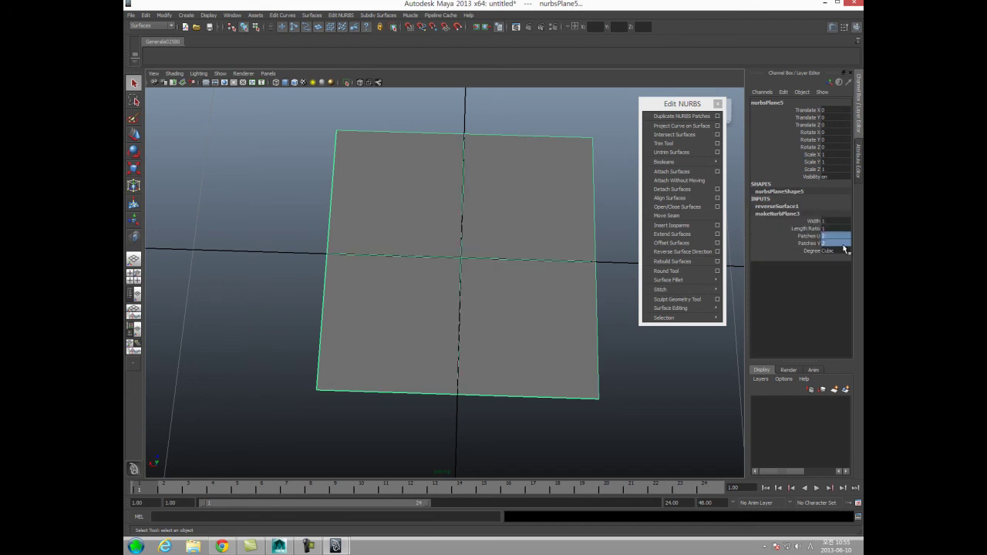
key("ctrl+z")
Delete the plane's construction history and reselect the plane
left_click(334, 174)
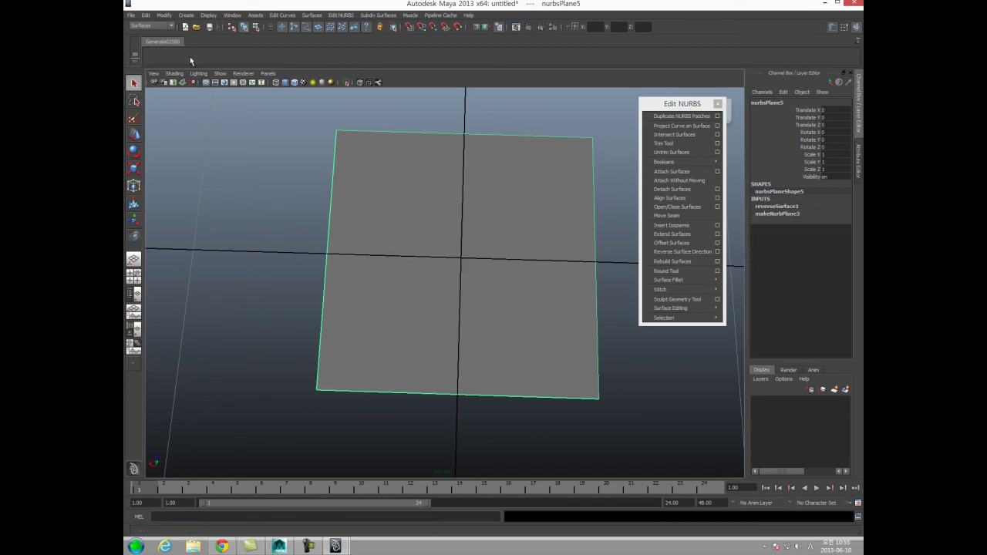
left_click(146, 17)
mouse_move(167, 110)
left_click(266, 116)
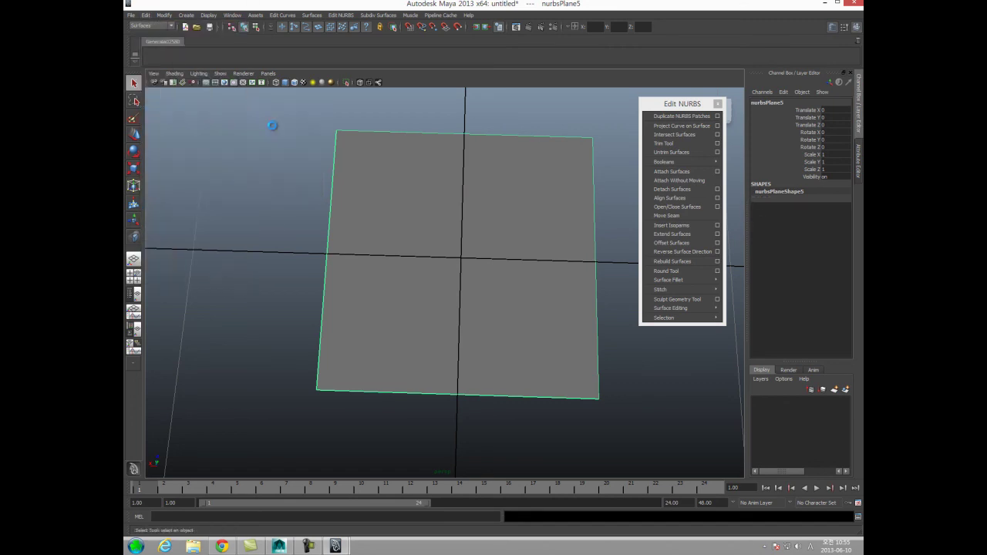
left_click(276, 154)
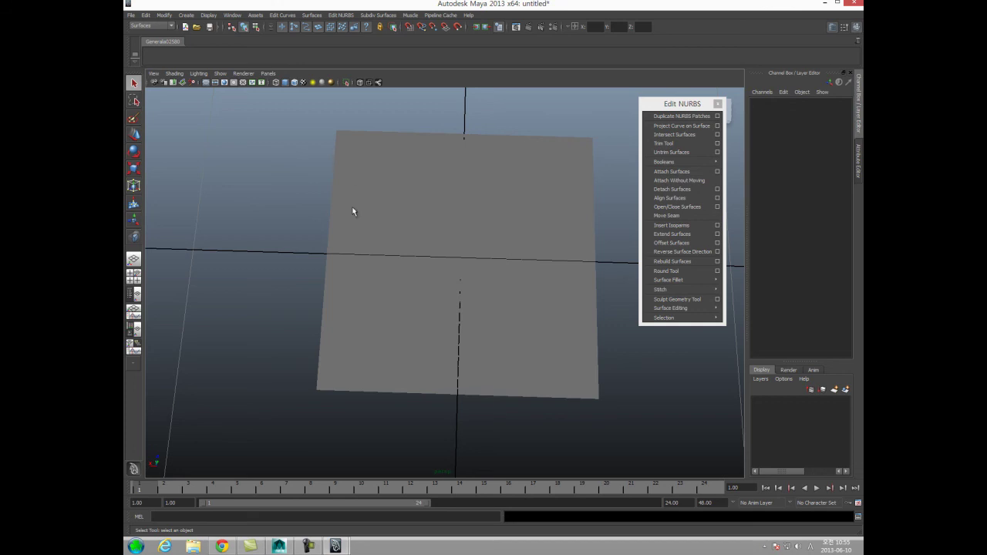
left_click(406, 233)
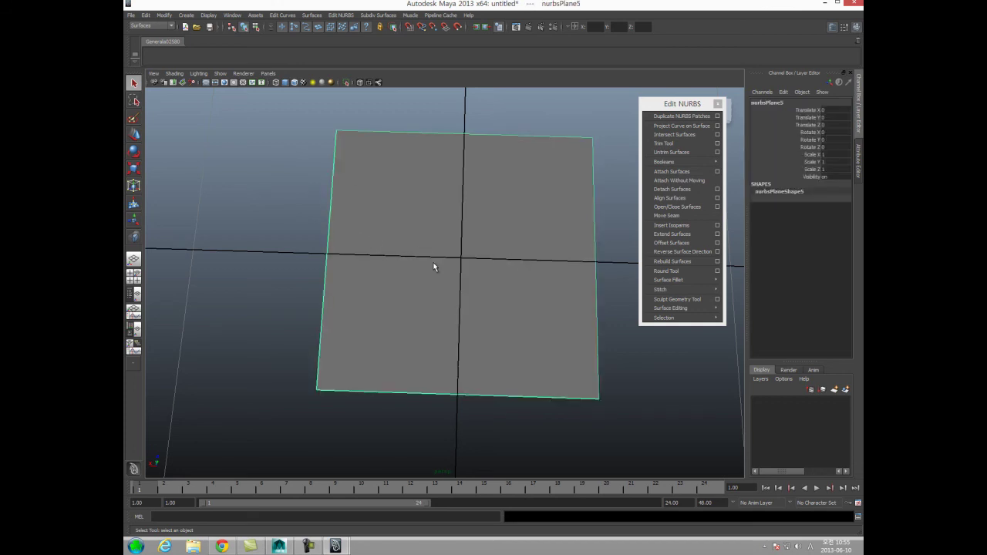
Open the Rebuild Surface options for the plane and reset the settings to their defaults
left_click(717, 261)
left_click_drag(689, 64, 717, 21)
left_click(620, 32)
left_click(640, 50)
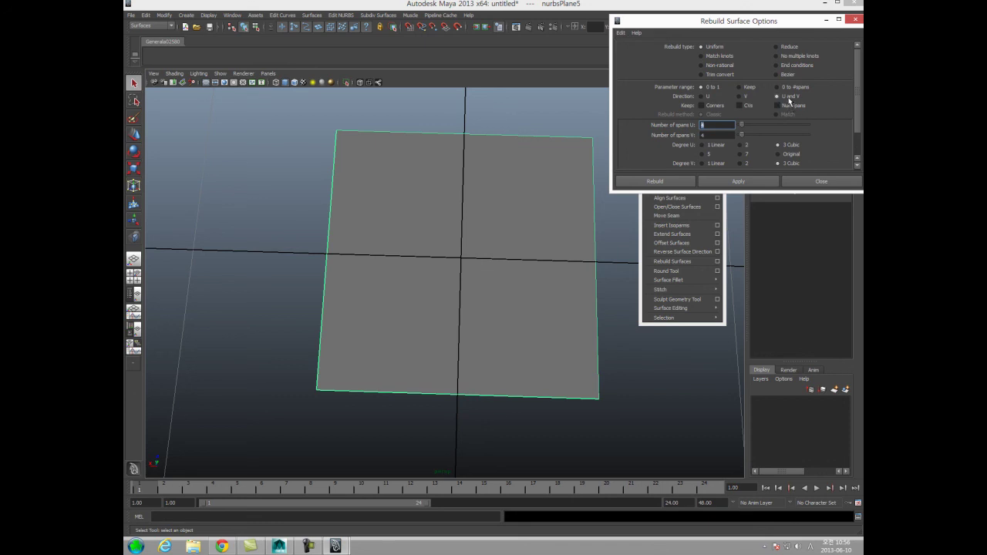
Try rebuilding the plane uniformly with 4 spans in U and 4 in V, and undo the rebuild
type("4")
key("Tab")
left_click(727, 181)
left_click_drag(404, 287, 406, 293, "alt")
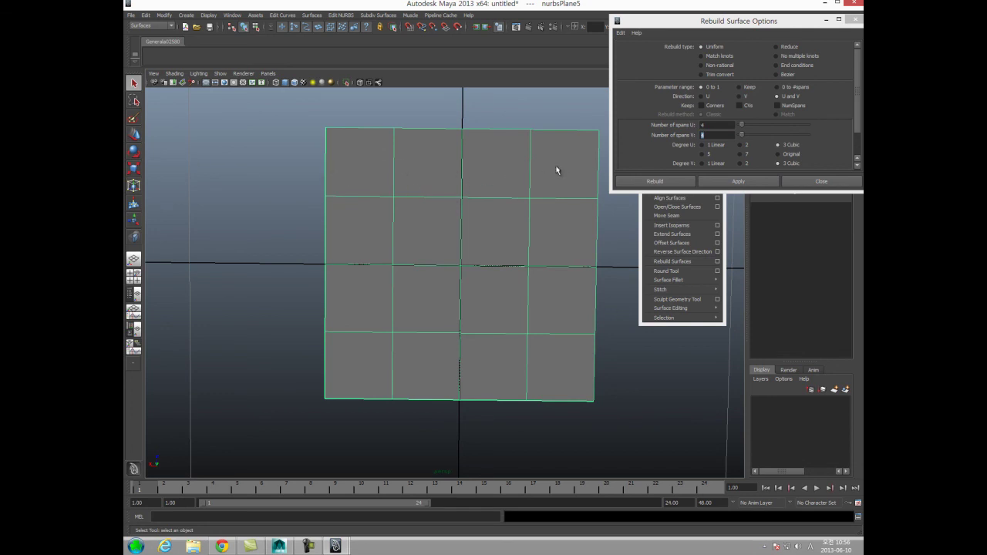
left_click_drag(349, 185, 349, 181, "alt")
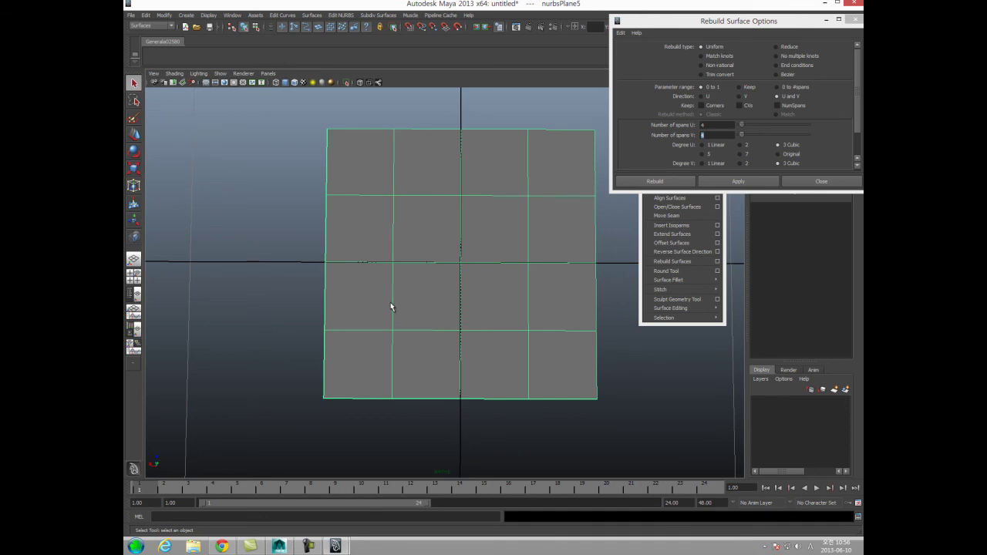
key("ctrl+z")
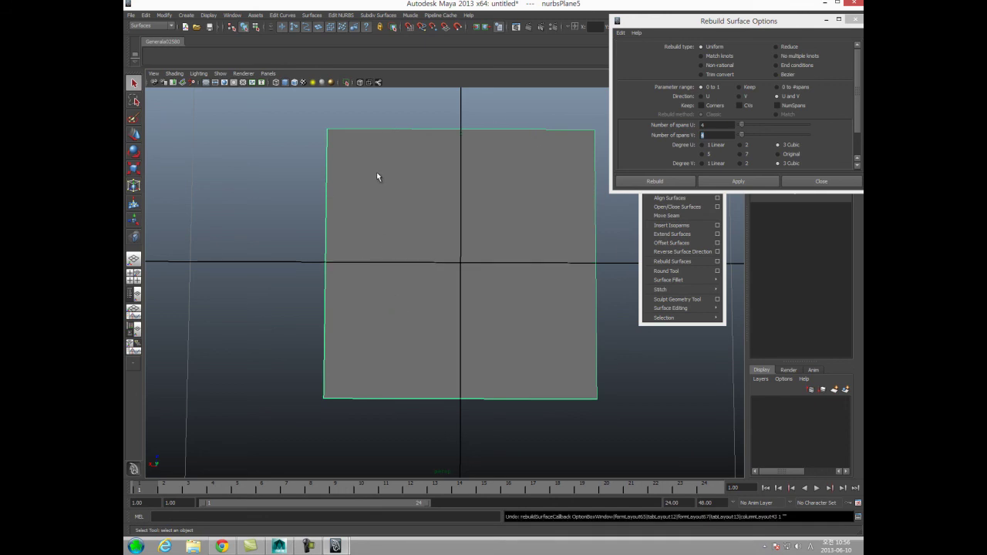
Delete the plane from the scene
left_click(296, 174)
left_click(401, 251)
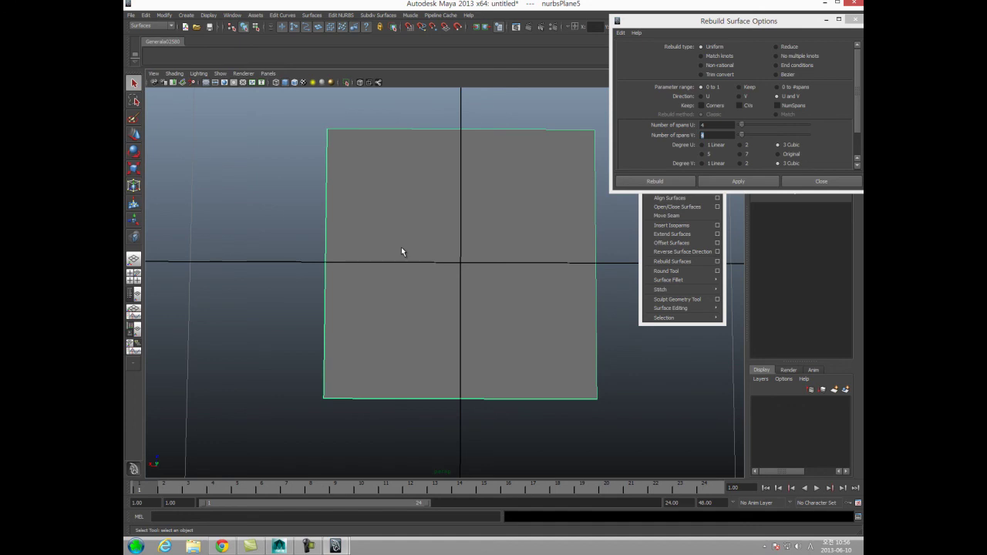
key("Delete")
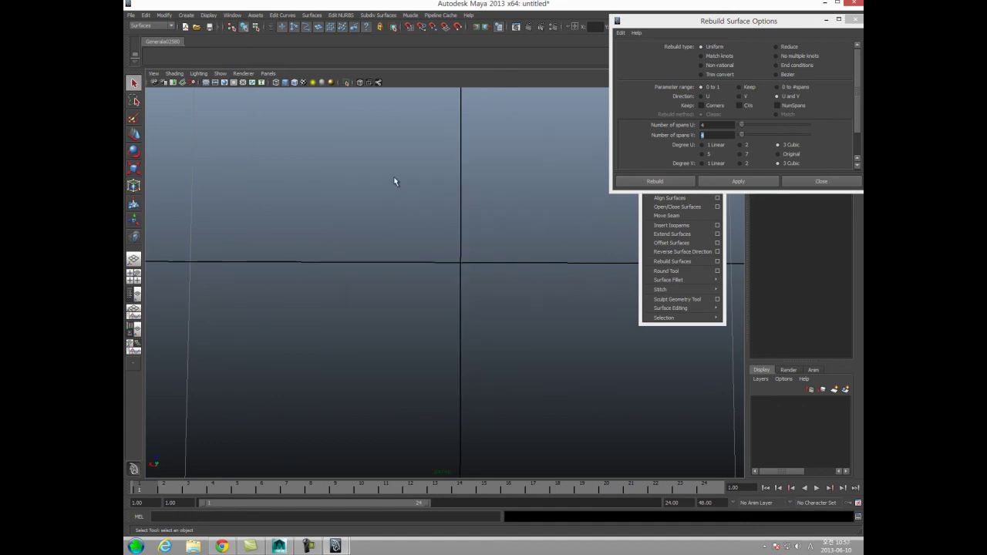
Draw a curved line with five points using the CV Curve Tool in the top view, left of the vertical axis
left_click(187, 16)
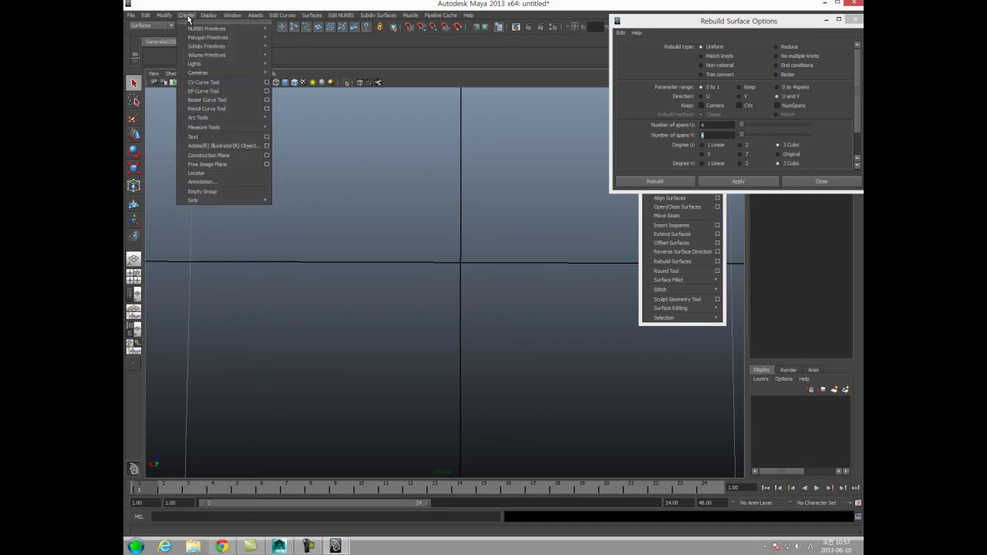
mouse_move(196, 30)
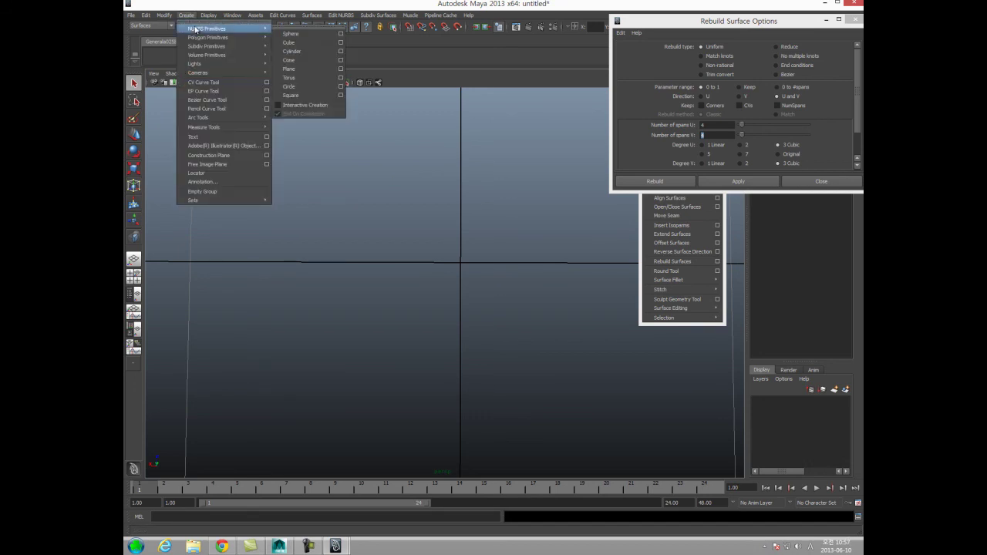
left_click(204, 83)
key("space")
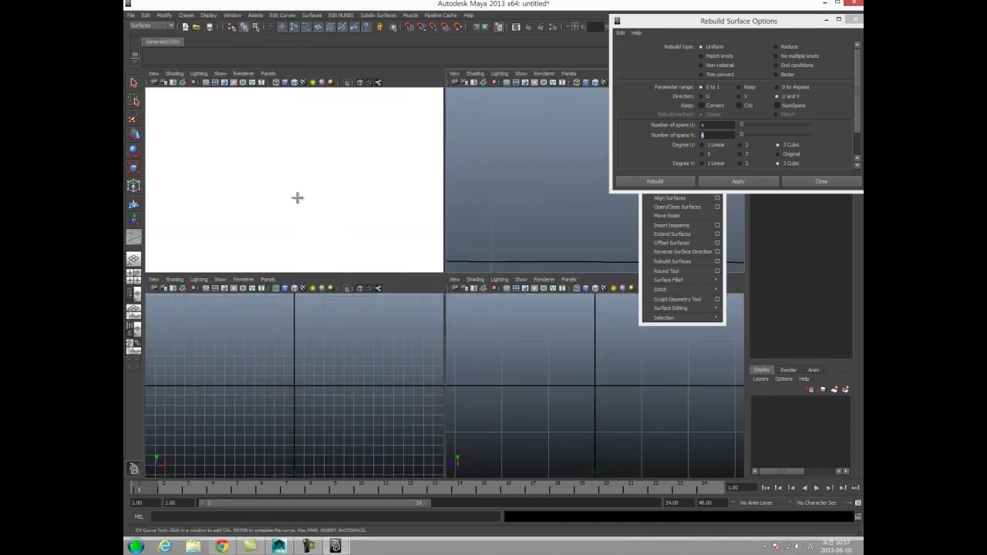
key("space")
left_click(376, 143)
left_click(342, 182)
left_click(319, 291)
left_click(301, 365)
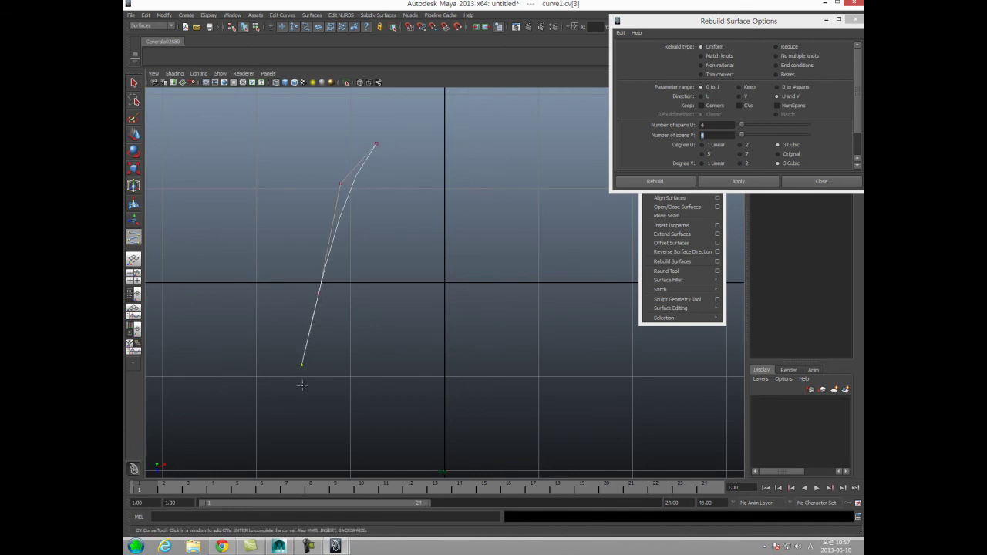
left_click(303, 424)
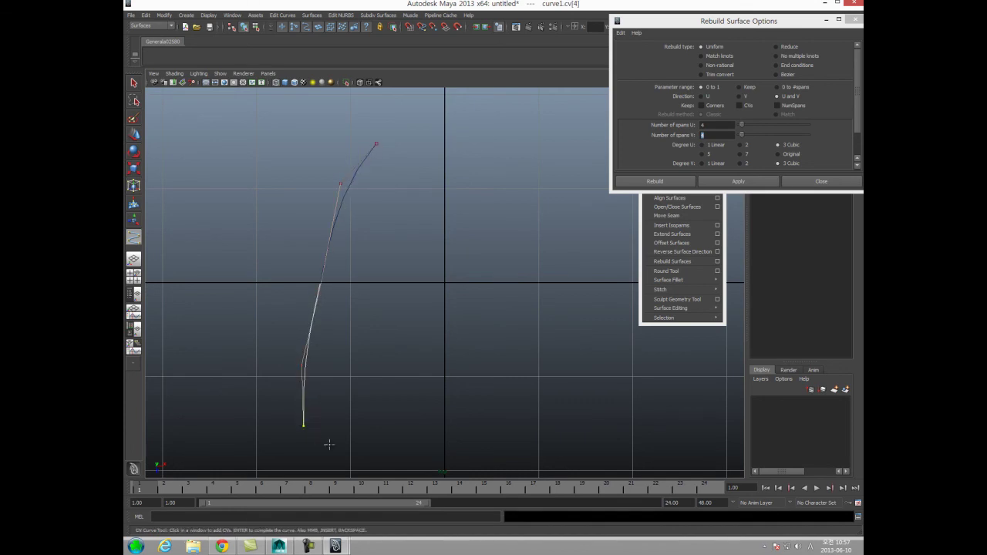
key("Return")
Draw a second CV curve with four points right of the vertical axis, bending inward at its lower end
key("y")
left_click(545, 161)
left_click(548, 270)
left_click(547, 395)
left_click(515, 444)
left_click_drag(515, 445, 517, 449)
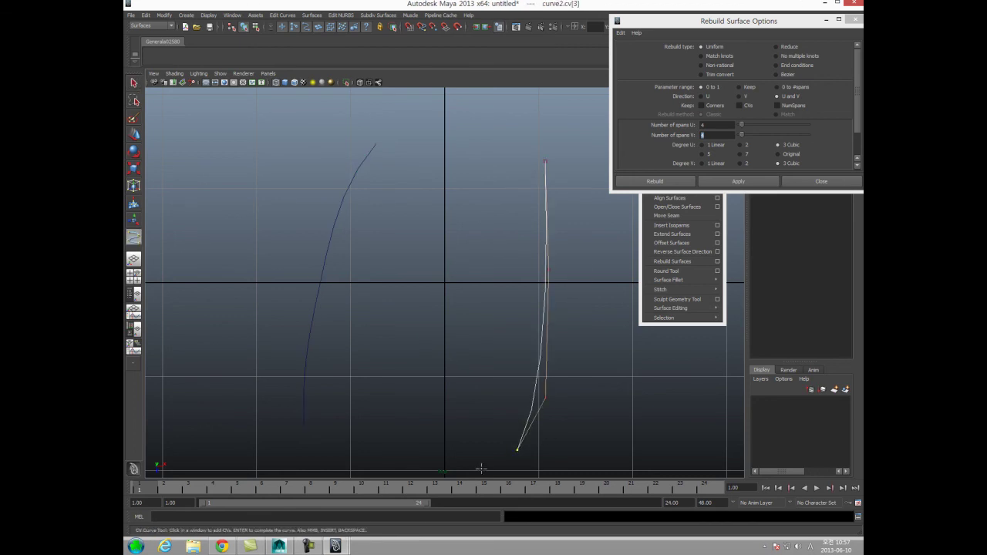
key("Return")
Loft a surface between the left and right curves and display it shaded
left_click(321, 261)
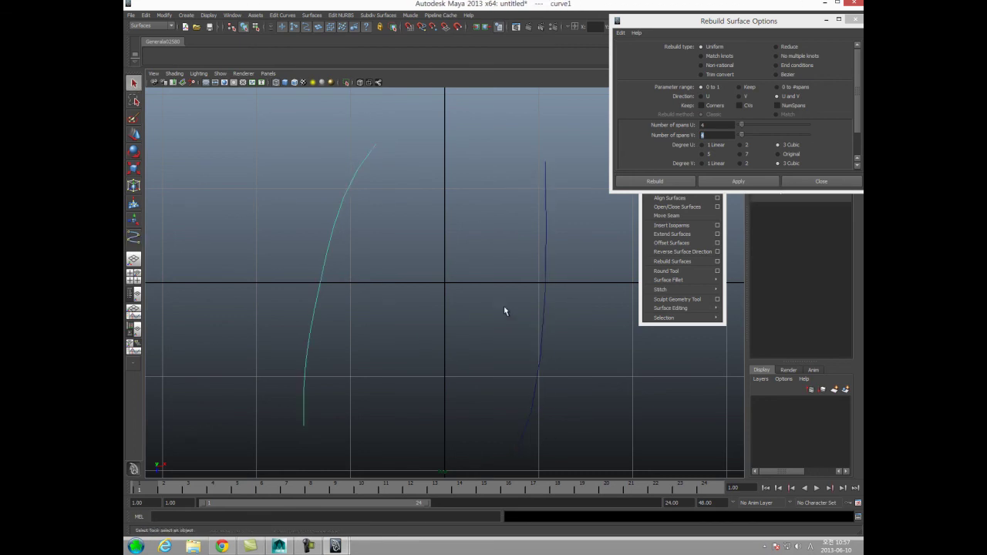
left_click(542, 296, "shift")
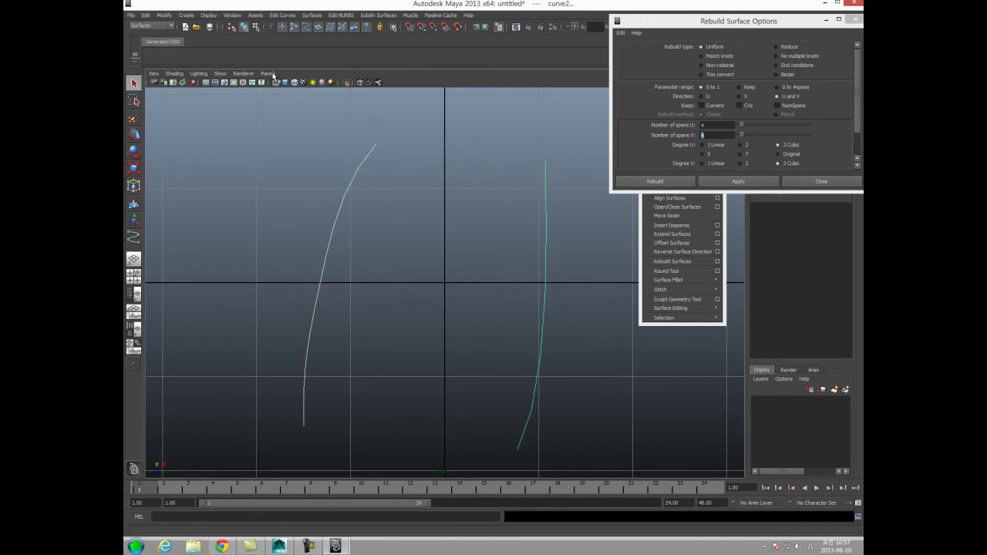
left_click(312, 16)
left_click(316, 37)
left_click(371, 248)
key("ctrl+z")
key("5")
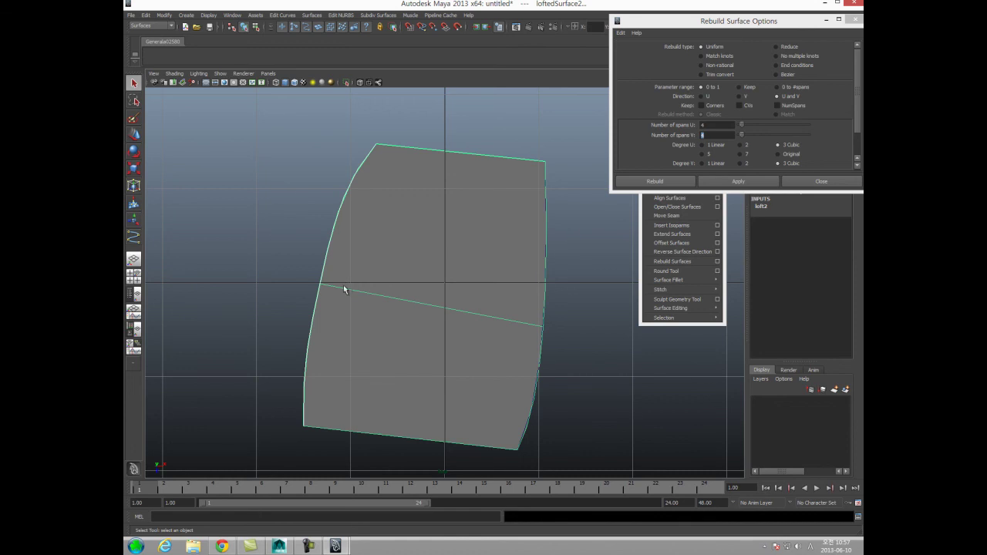
Show the lofted surface in the perspective view and select the boundary curve along its side
middle_click_drag(366, 282, 352, 257, "alt")
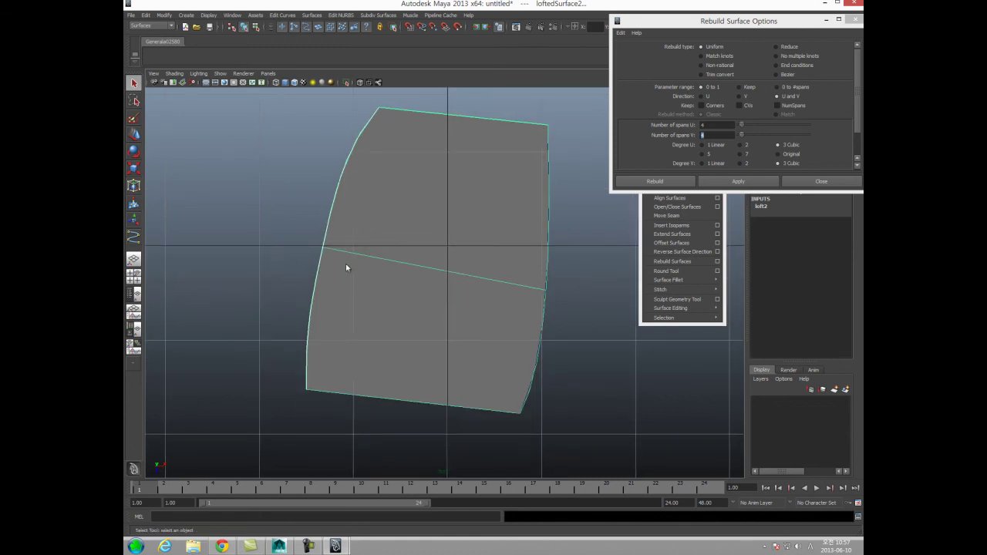
key("space")
key("space")
key("space")
left_click_drag(478, 244, 389, 301, "alt")
left_click(311, 299)
left_click(392, 304)
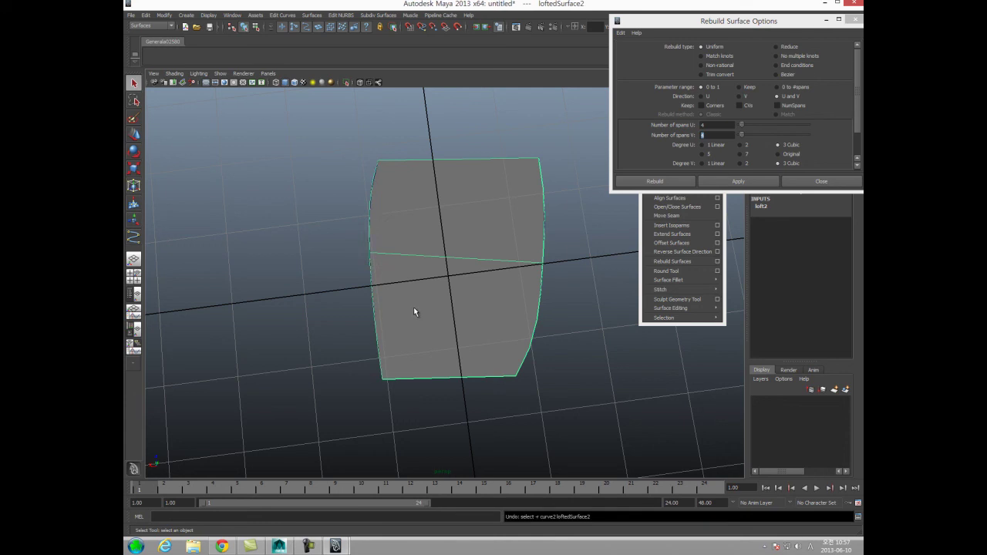
left_click(367, 300)
left_click(485, 330)
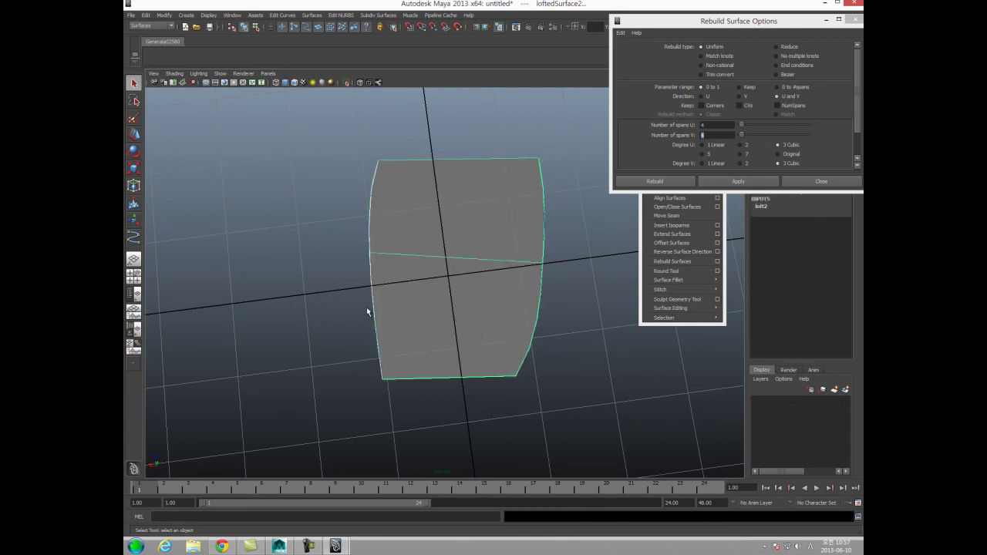
left_click(422, 306)
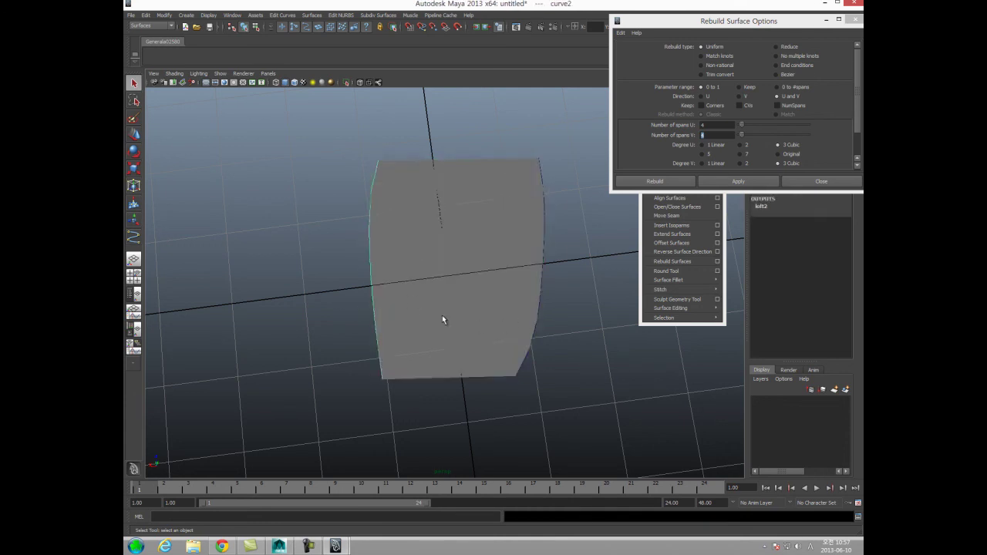
Show the control vertices of both boundary curves and compare their number and placement from several angles
key("F8")
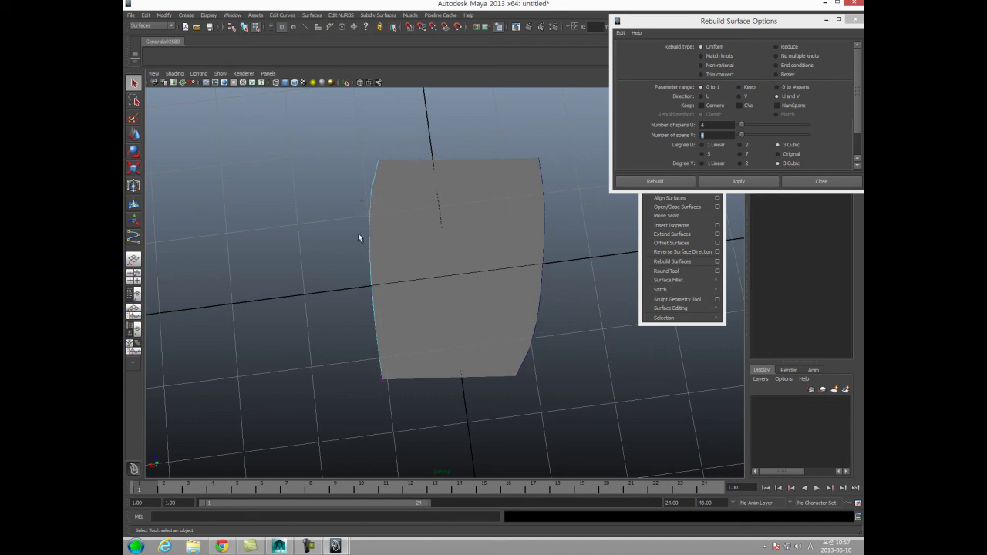
left_click_drag(373, 322, 546, 334, "alt")
left_click(539, 314)
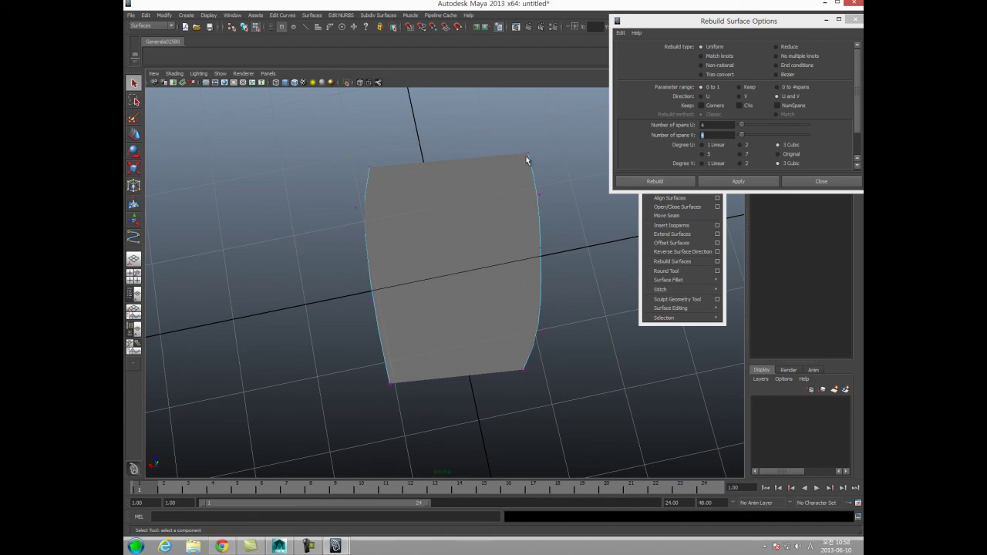
left_click_drag(420, 281, 349, 221, "alt")
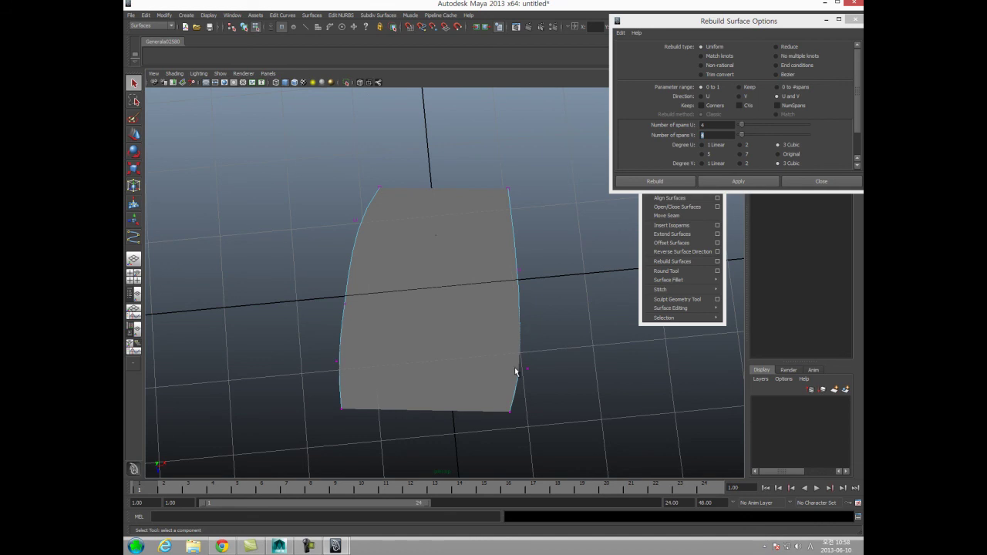
Rebuild both boundary curves of the lofted surface uniformly with 1 span at cubic degree
left_click(480, 332)
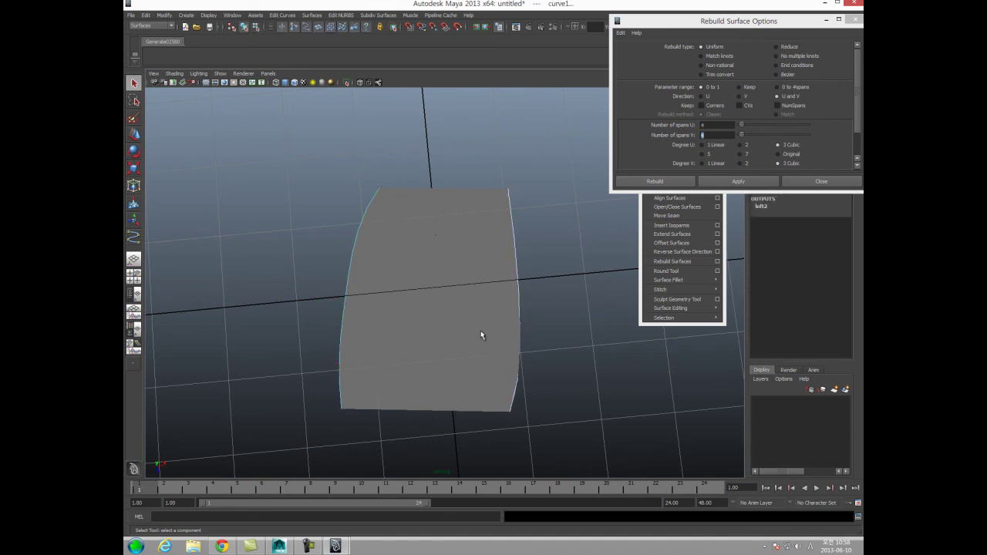
left_click(284, 16)
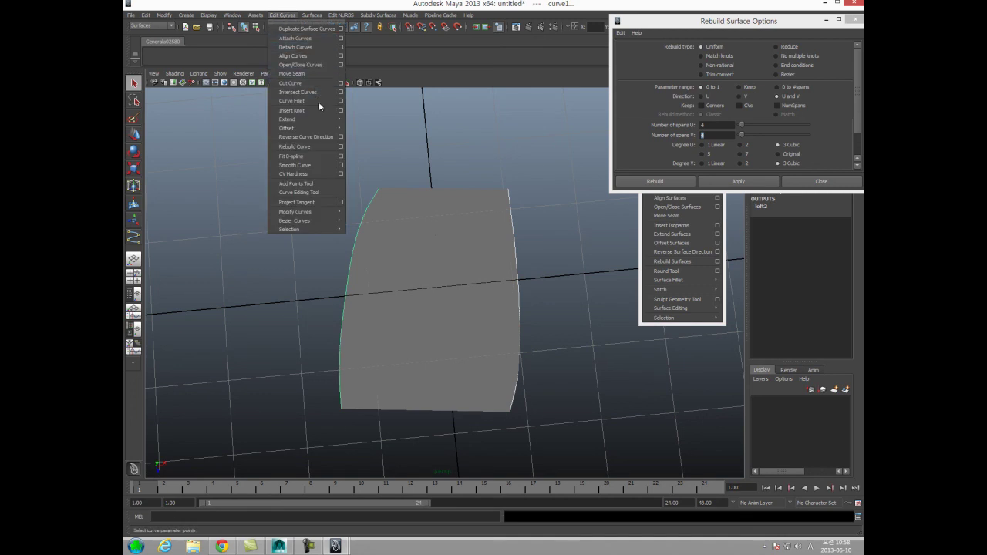
left_click(341, 148)
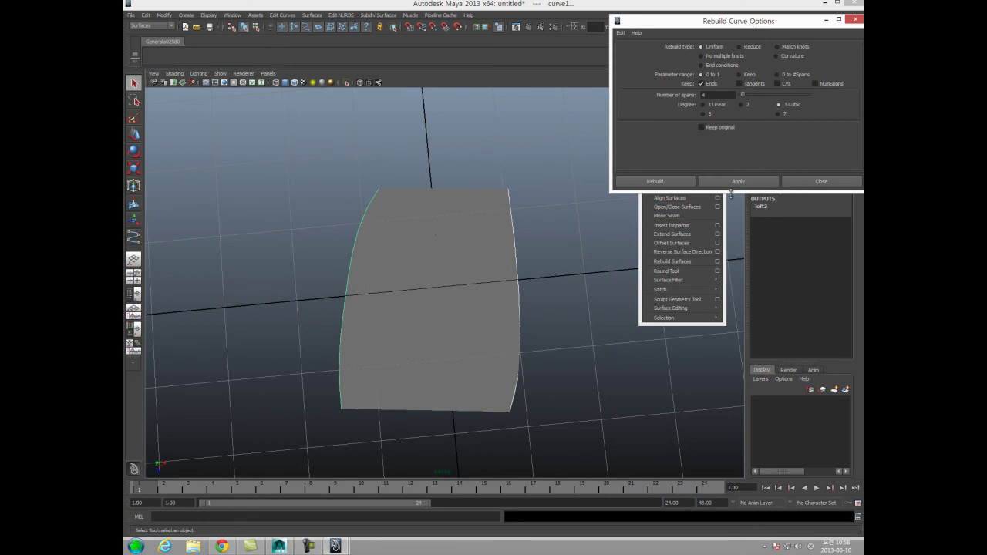
double_click(711, 94)
type("1")
left_click(771, 183)
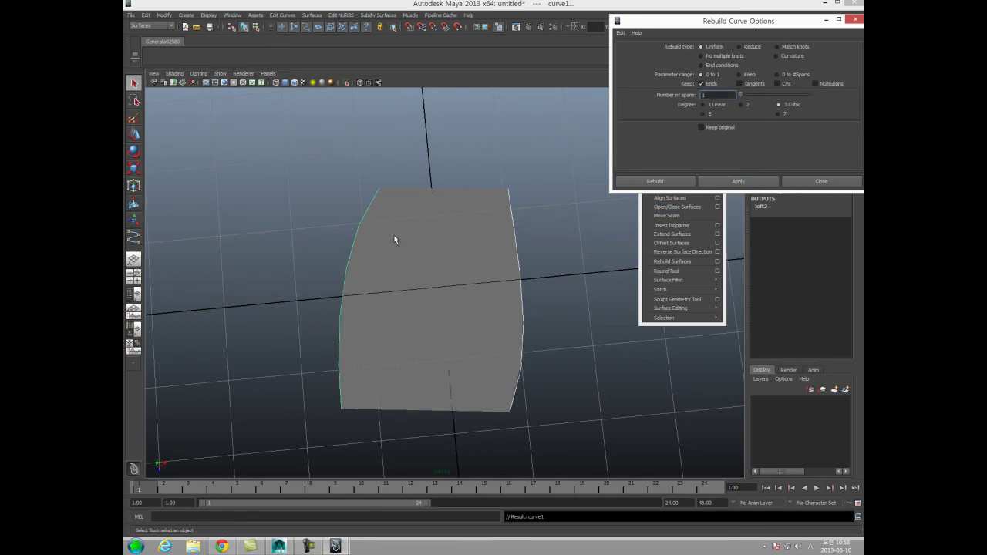
Select the lofted surface and examine its control vertices
left_click(441, 230)
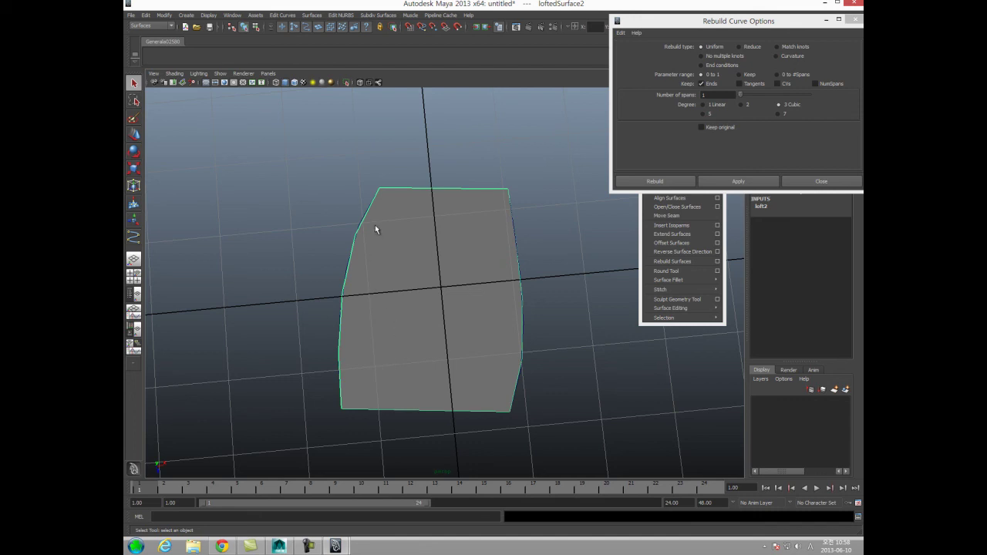
key("F8")
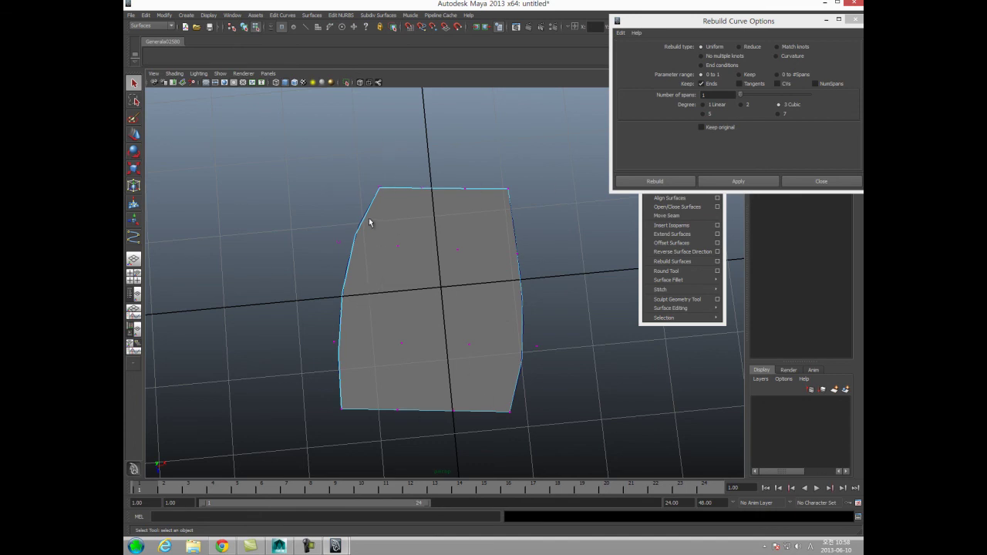
key("F8")
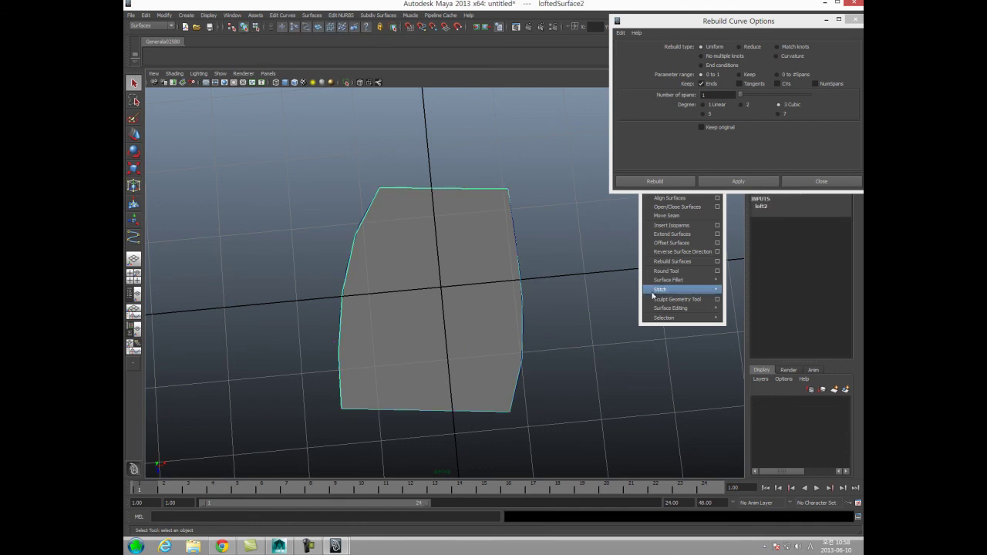
Try to rebuild the lofted surface with 4 spans in both U and V, and undo it
left_click(718, 262)
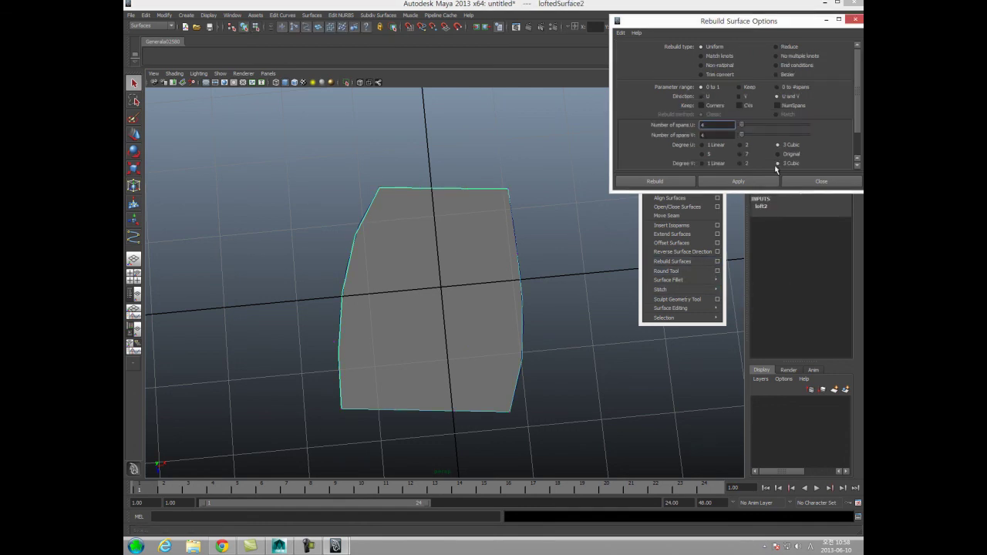
left_click(733, 182)
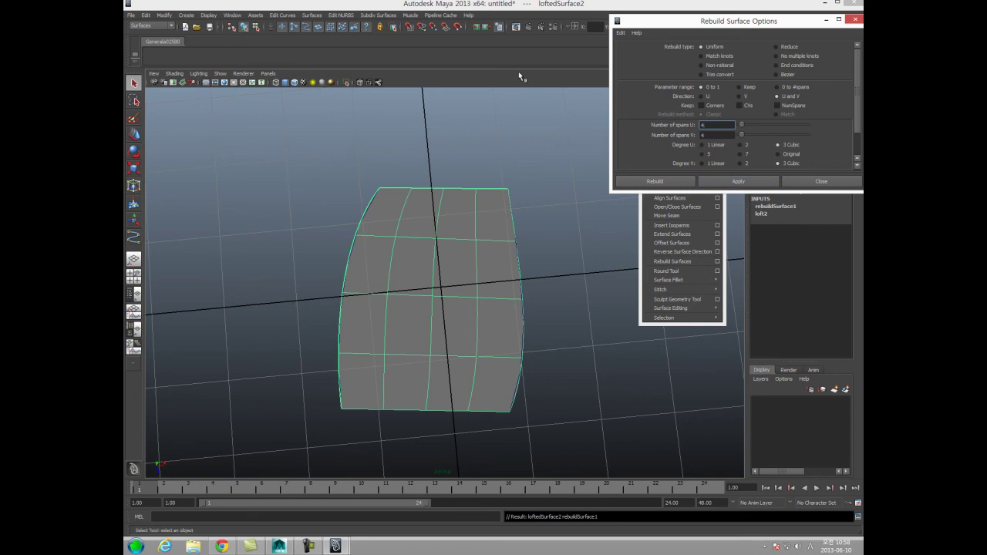
key("ctrl+z")
Rebuild the lofted surface with 1 span in both U and V
left_click(634, 119)
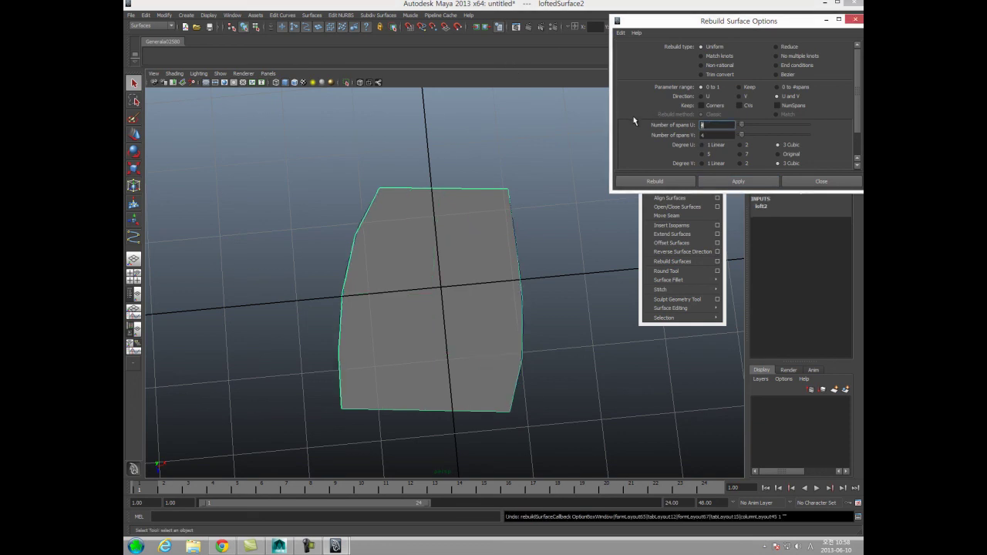
type("1")
key("Tab")
type("1")
left_click(725, 182)
left_click(725, 182)
left_click(724, 182)
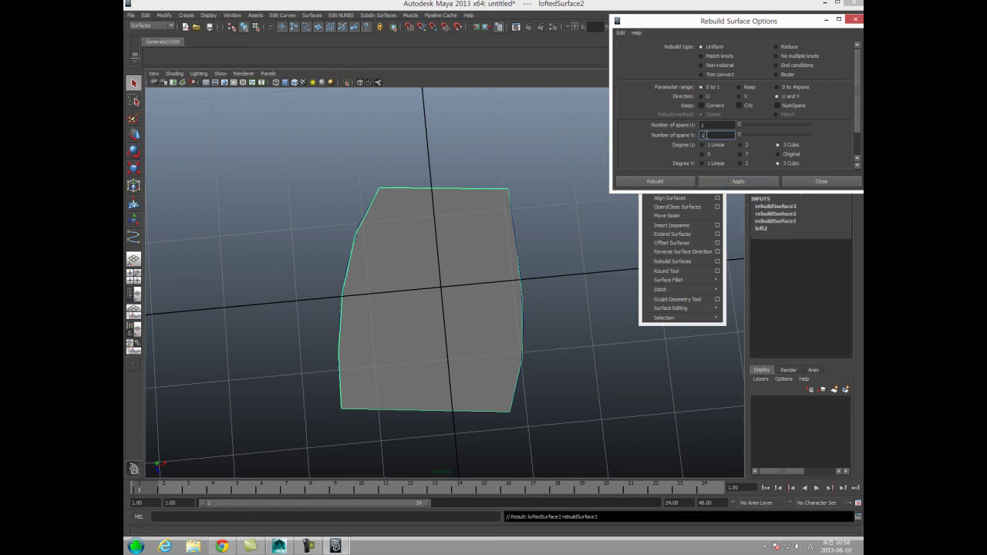
Rebuild the lofted surface with 2 spans in both U and V
key("shift+Tab")
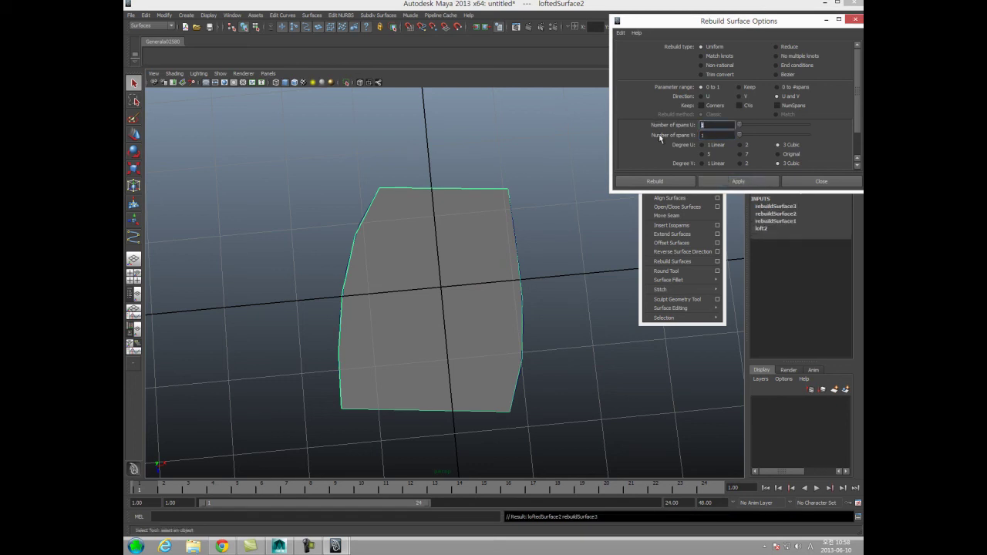
type("2")
key("Tab")
type("2")
left_click(726, 179)
left_click_drag(343, 334, 400, 305, "alt")
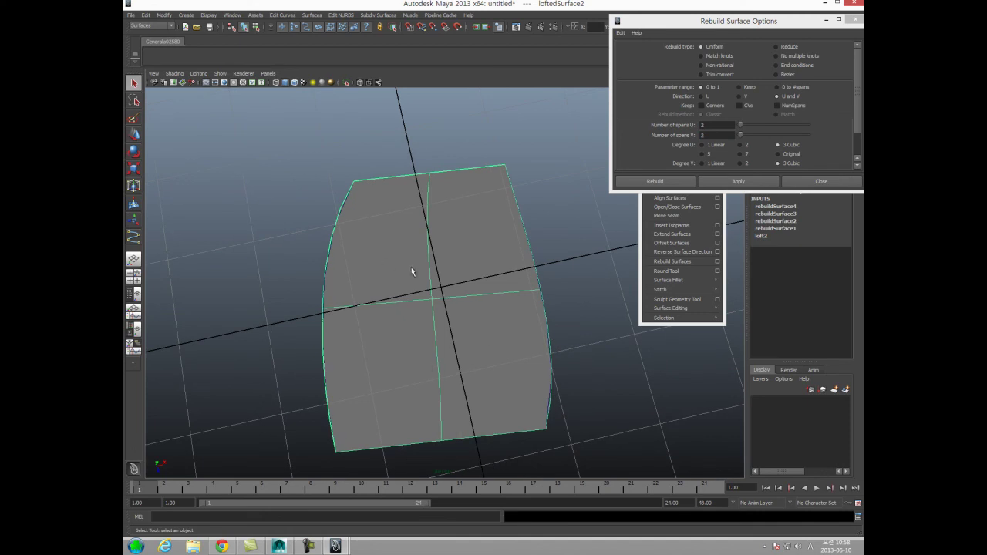
left_click_drag(287, 303, 288, 288, "alt")
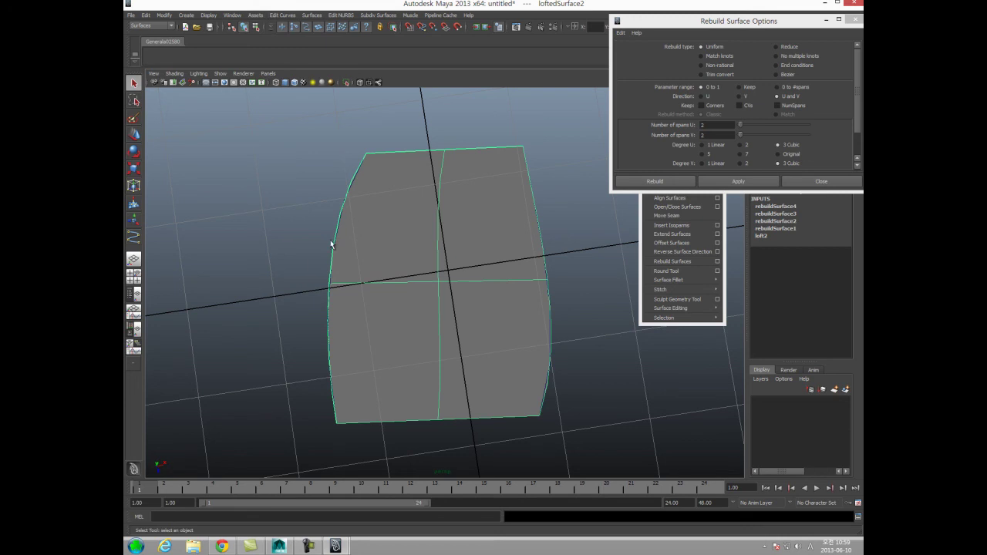
key("ctrl+z")
key("ctrl+z")
key("ctrl+z")
left_click(408, 260)
left_click_drag(401, 293, 397, 292, "alt")
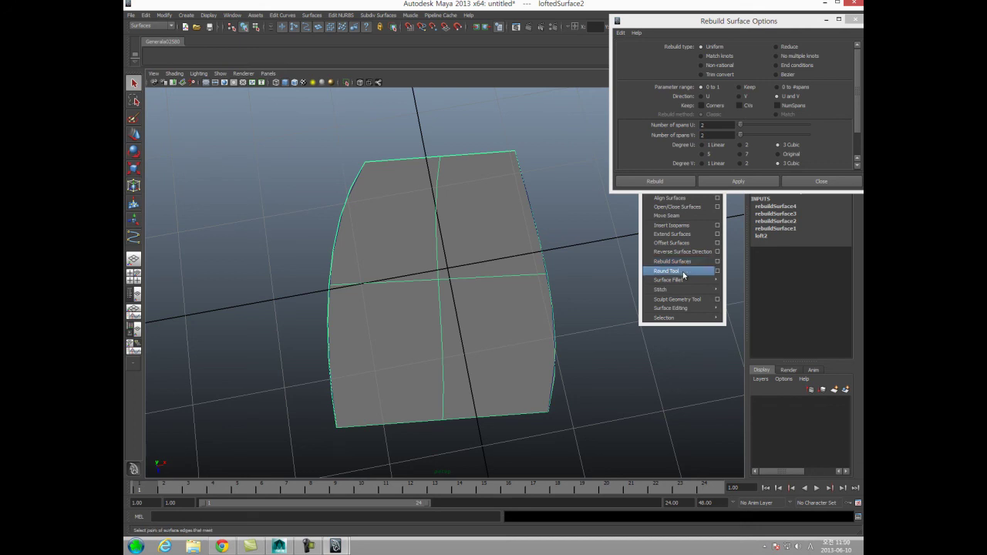
mouse_move(691, 294)
left_click(561, 255)
left_click(510, 286)
Rearrange the Rebuild Surface Options window and the floating Edit NURBS menu so that they no longer overlap
left_click_drag(659, 31, 644, 263)
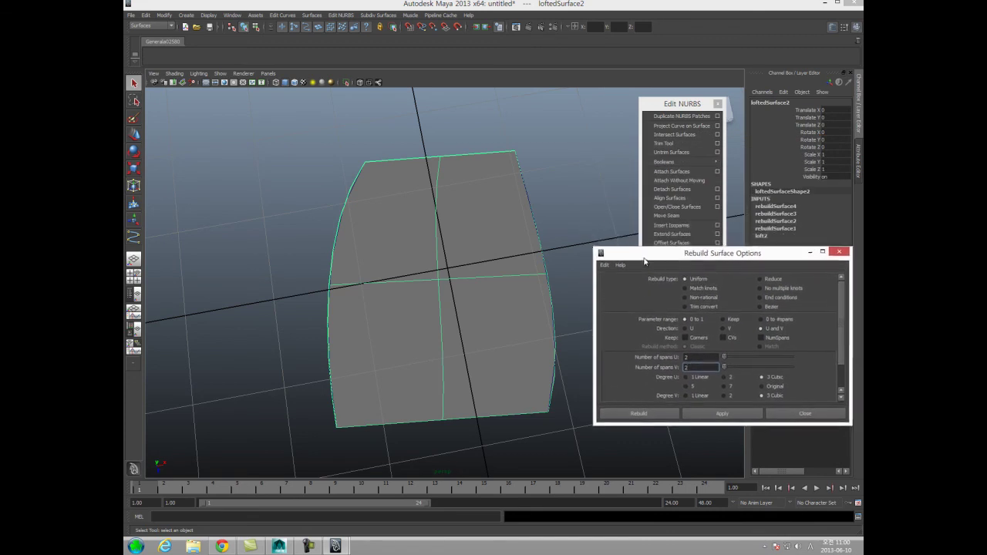
left_click(675, 106)
left_click_drag(675, 106, 672, 26)
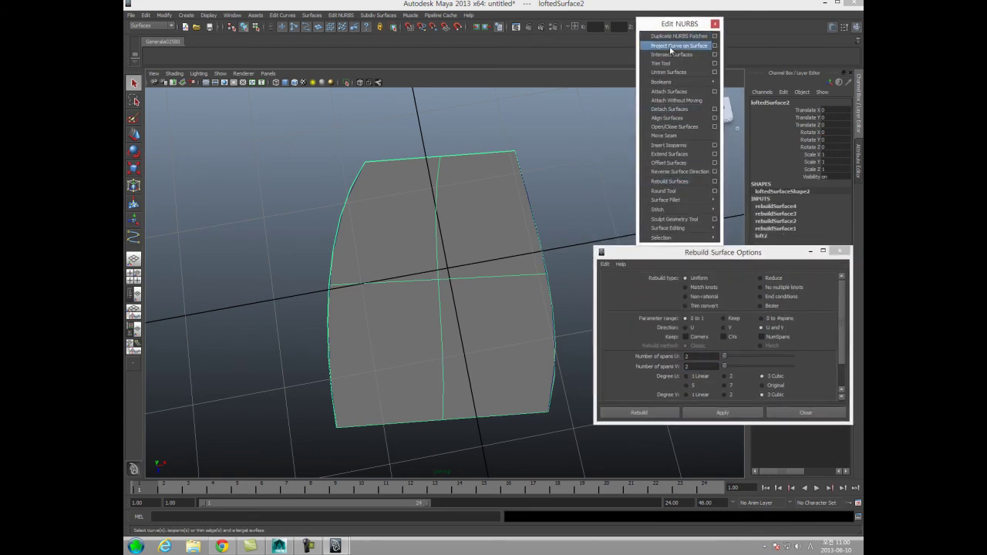
mouse_move(673, 200)
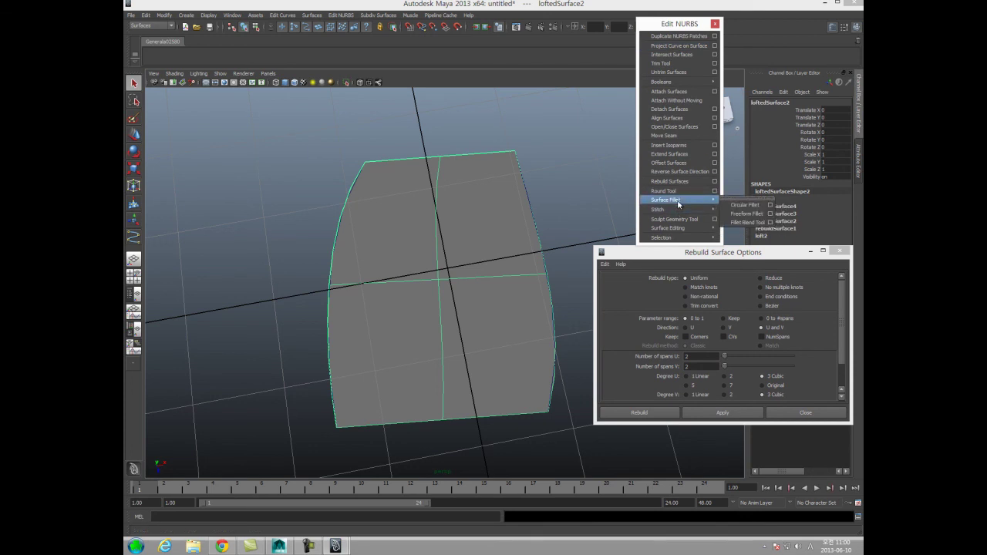